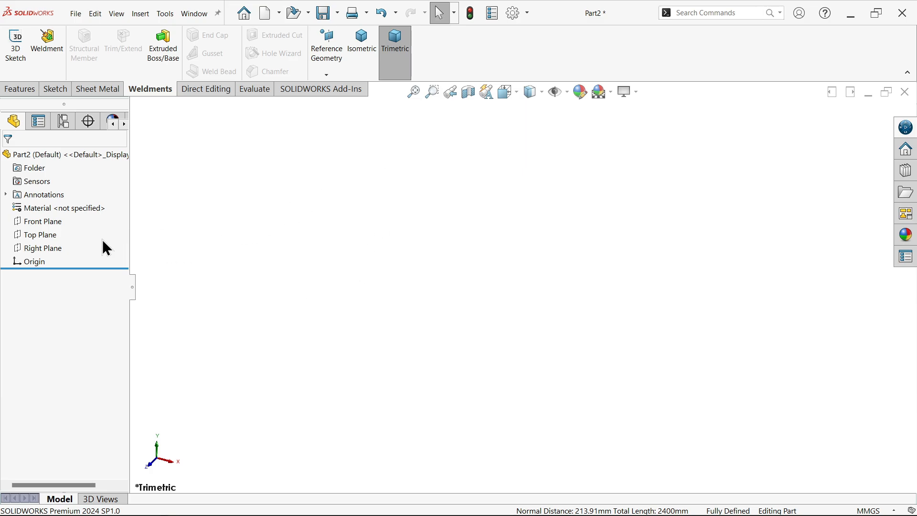
# Step: Sketch a vertical line about 47 mm long downward from the origin on the Front Plane
pyautogui.click(42, 220)
pyautogui.click(56, 204)
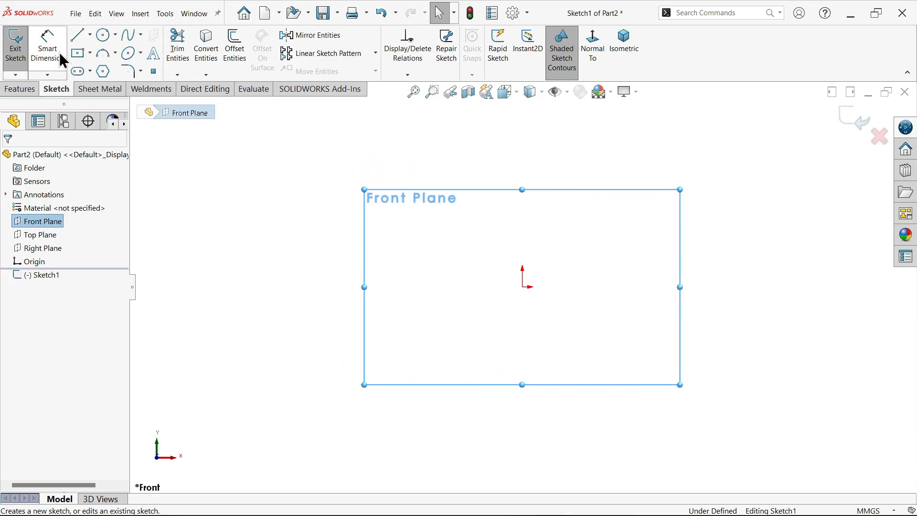
pyautogui.click(80, 36)
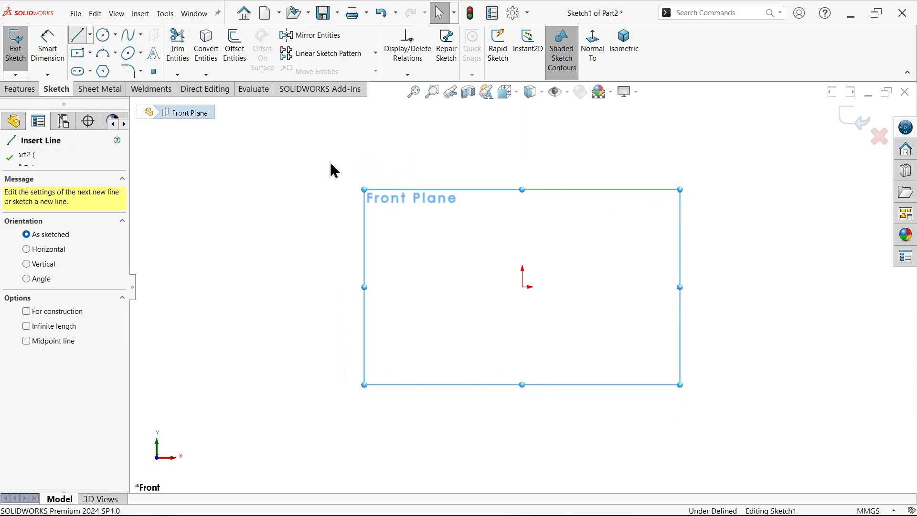
pyautogui.click(523, 287)
pyautogui.click(523, 371)
pyautogui.rightClick(438, 314)
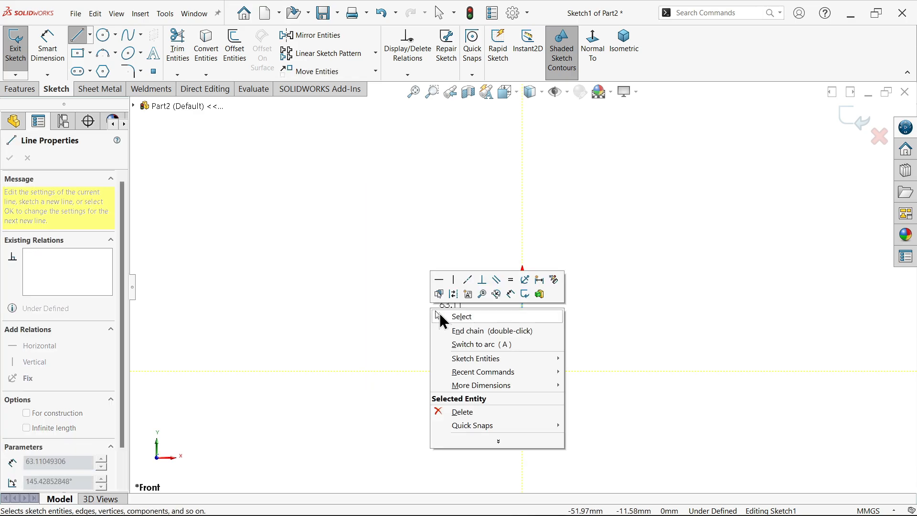
pyautogui.click(440, 315)
pyautogui.scroll(-6, 522, 359)
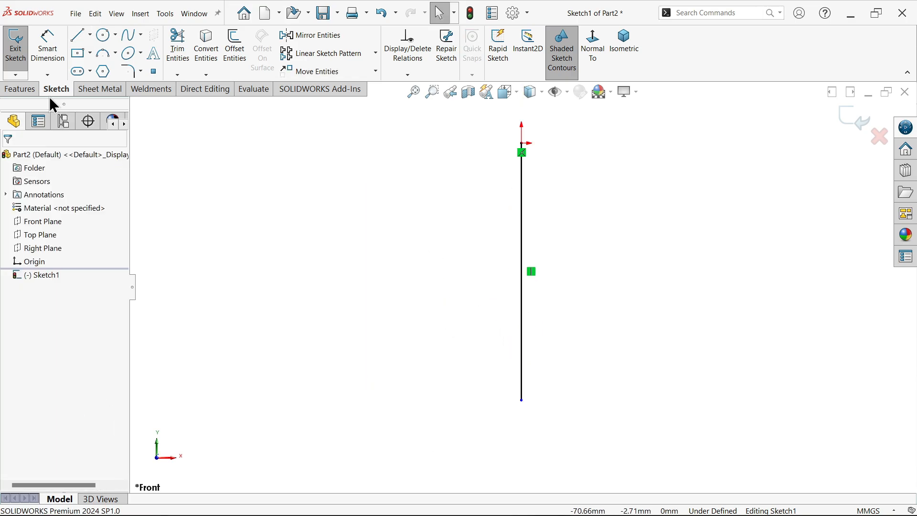
# Step: Dimension the vertical line's length to 1200 mm and close the sketch
pyautogui.click(48, 45)
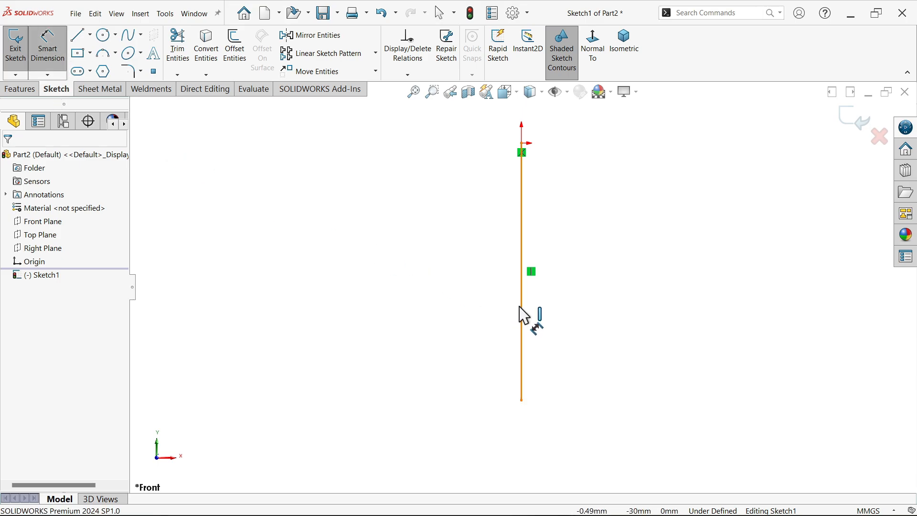
pyautogui.click(525, 315)
pyautogui.click(496, 301)
pyautogui.write('1200')
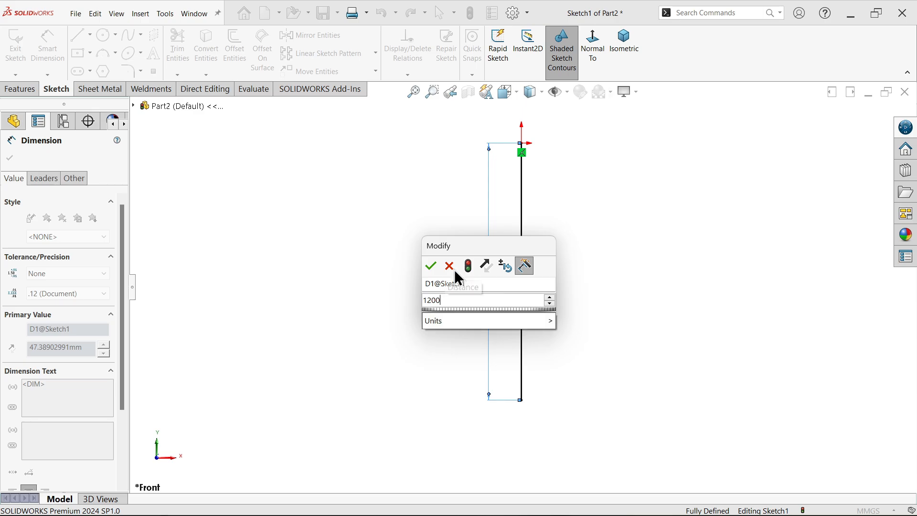
pyautogui.click(431, 267)
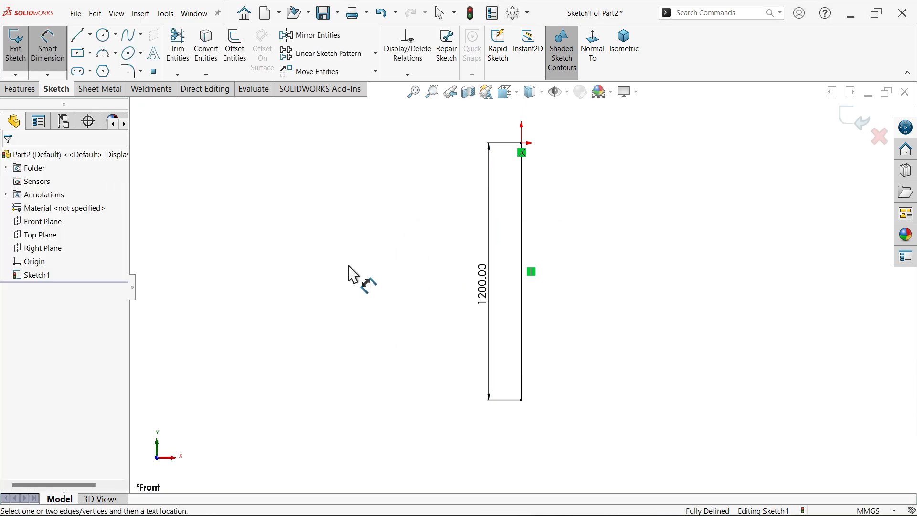
pyautogui.click(856, 119)
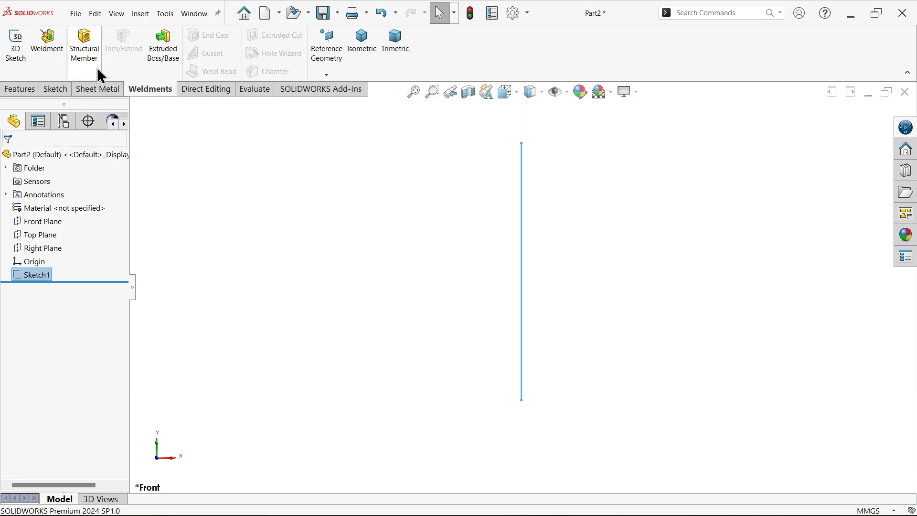
# Step: Start a structural member along the vertical line with standard jis, type h and size H SECTION 300 x 300 x 105
pyautogui.click(88, 65)
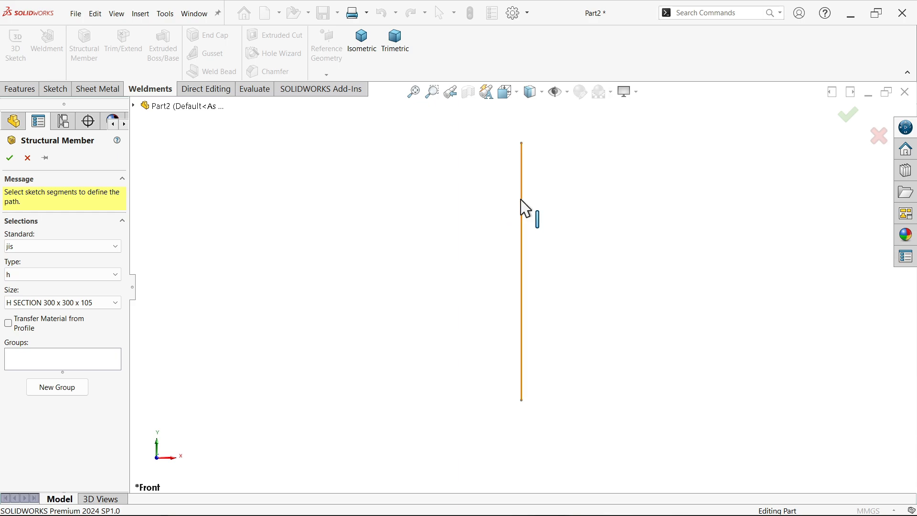
pyautogui.click(16, 247)
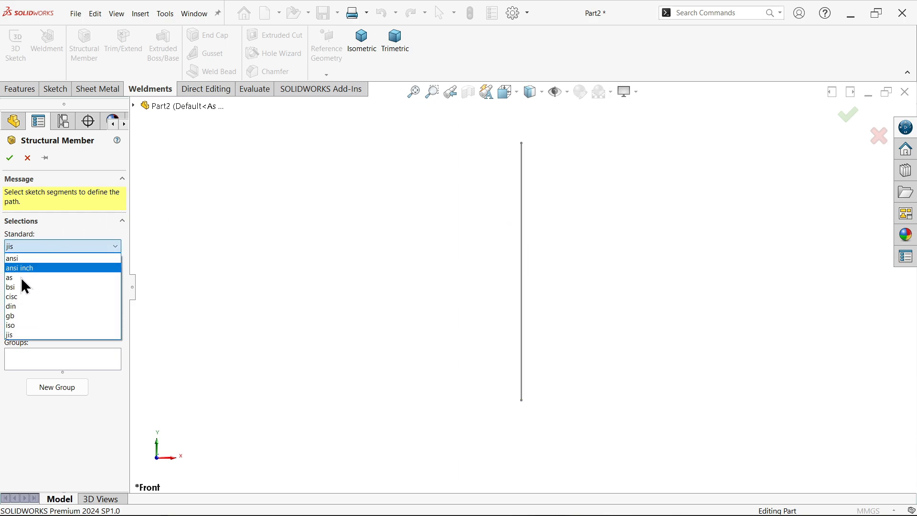
pyautogui.click(14, 337)
pyautogui.click(22, 274)
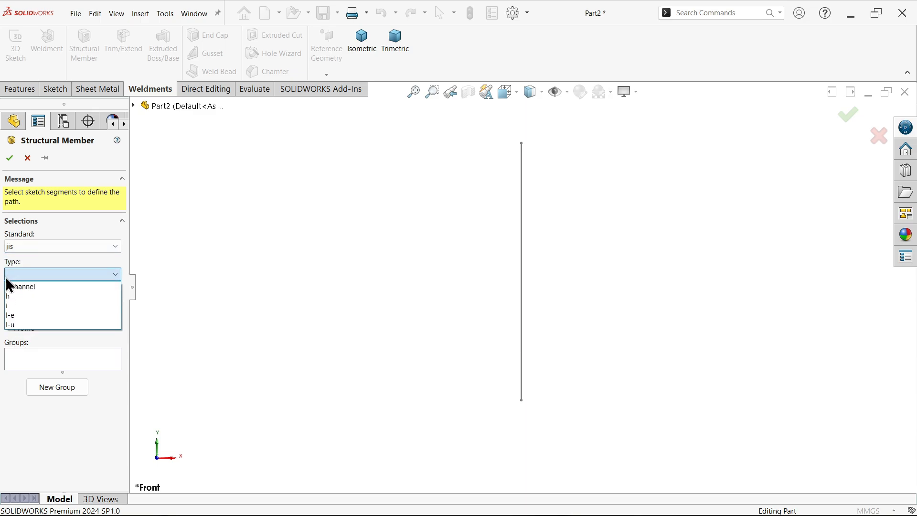
pyautogui.click(13, 296)
pyautogui.click(37, 303)
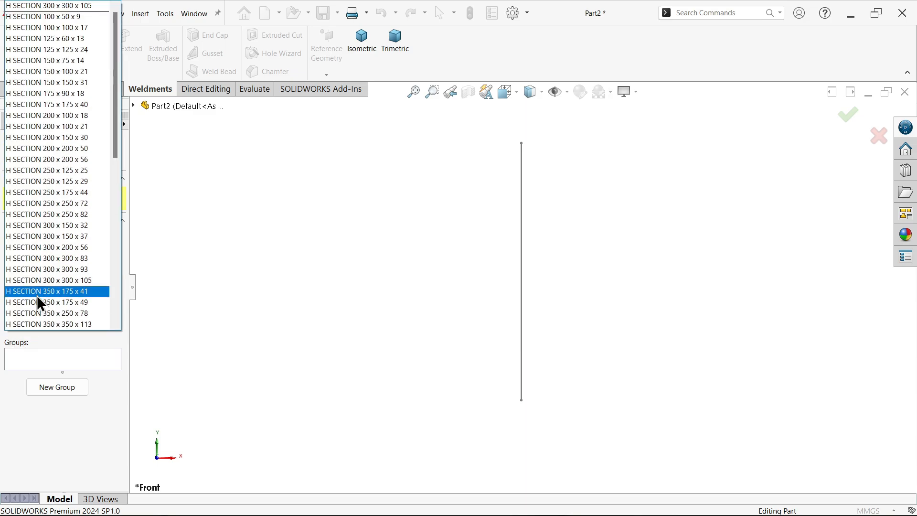
pyautogui.scroll(-2, 75, 215)
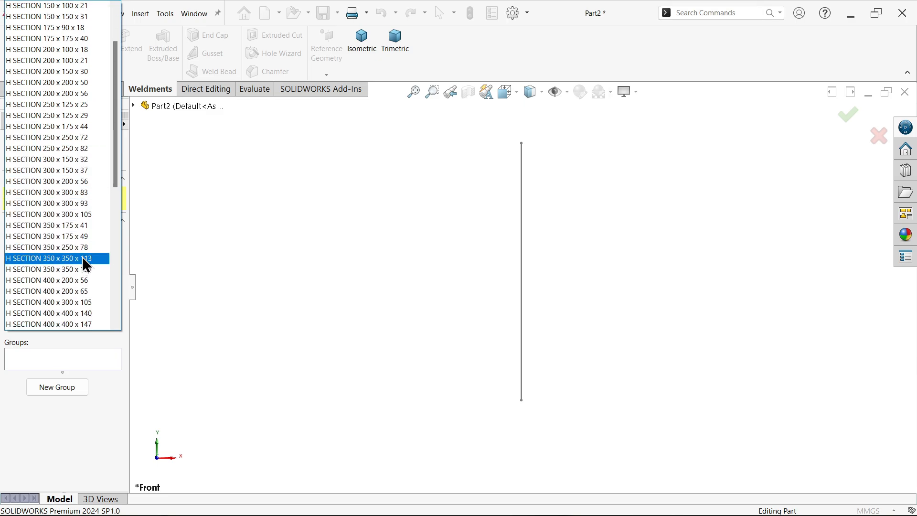
pyautogui.click(87, 216)
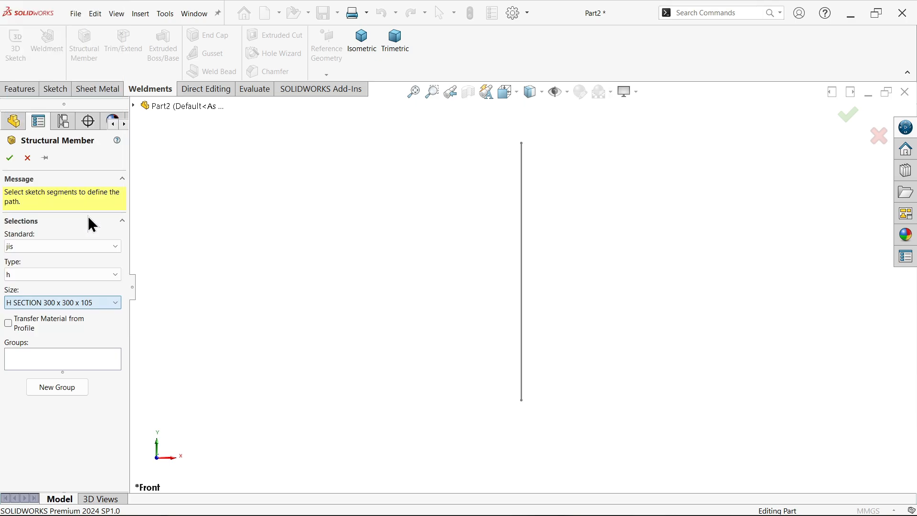
pyautogui.click(522, 258)
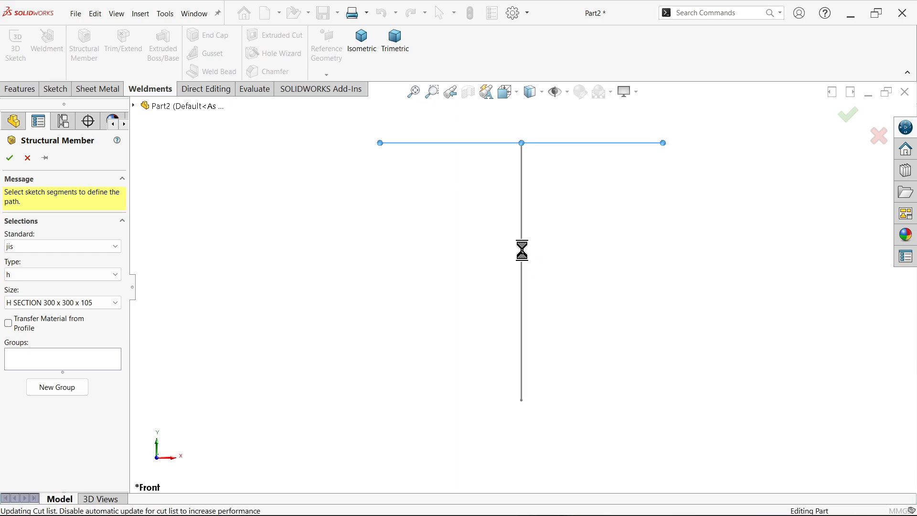
# Step: Rotate the H-section profile by 90 degrees and create the vertical column
pyautogui.click(363, 44)
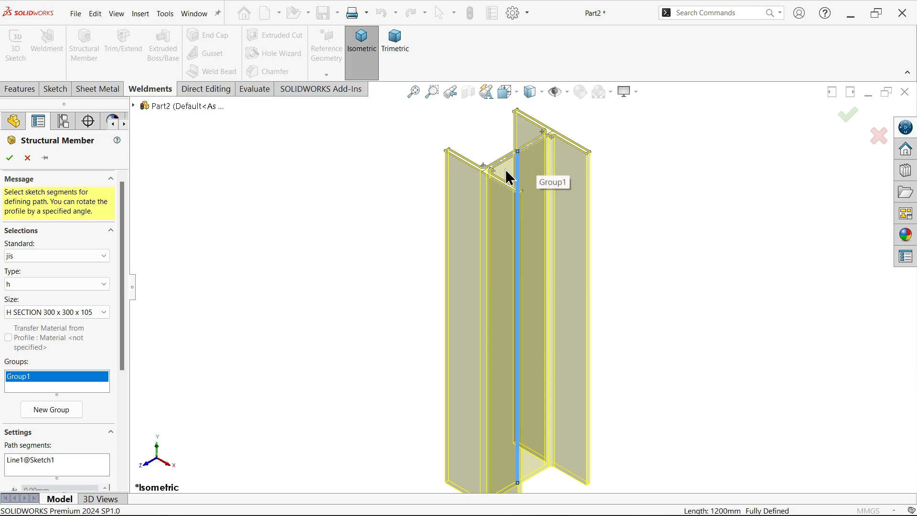
pyautogui.moveTo(122, 270); pyautogui.dragTo(86, 389)
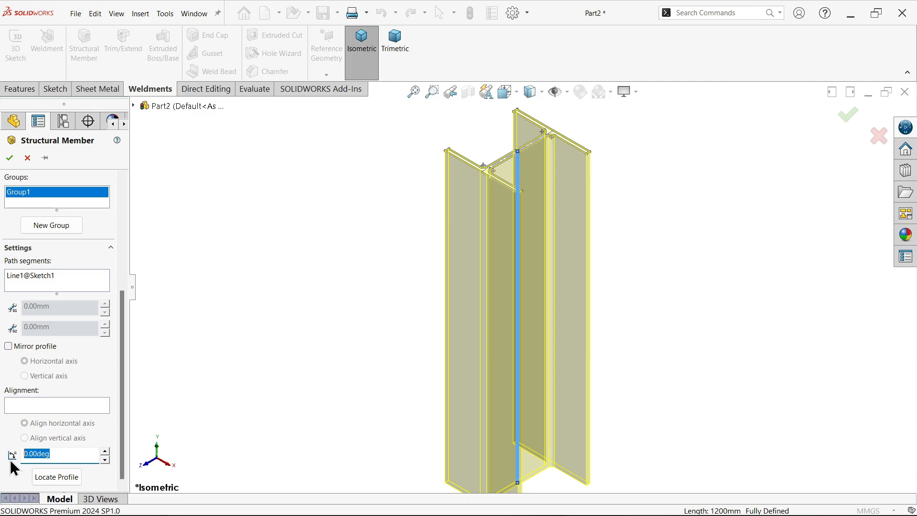
pyautogui.click(249, 271)
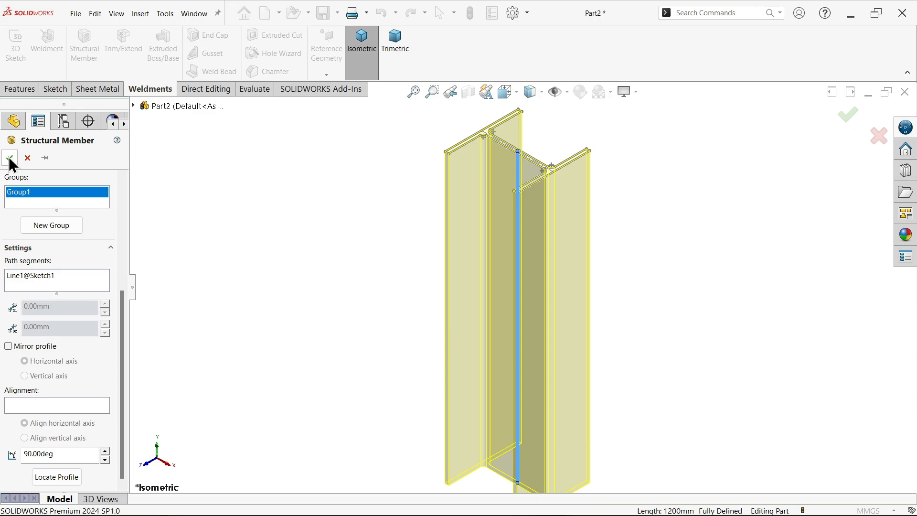
pyautogui.scroll(-8, 553, 164)
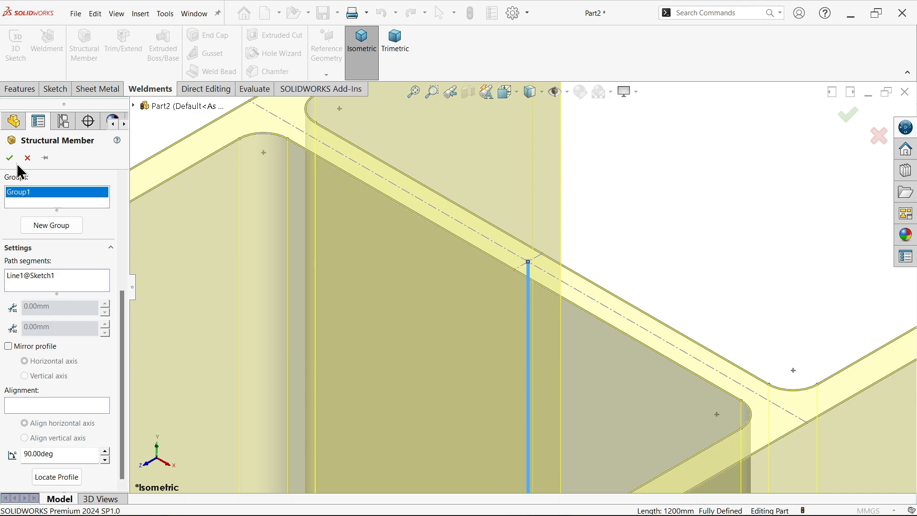
pyautogui.scroll(12, 337, 172)
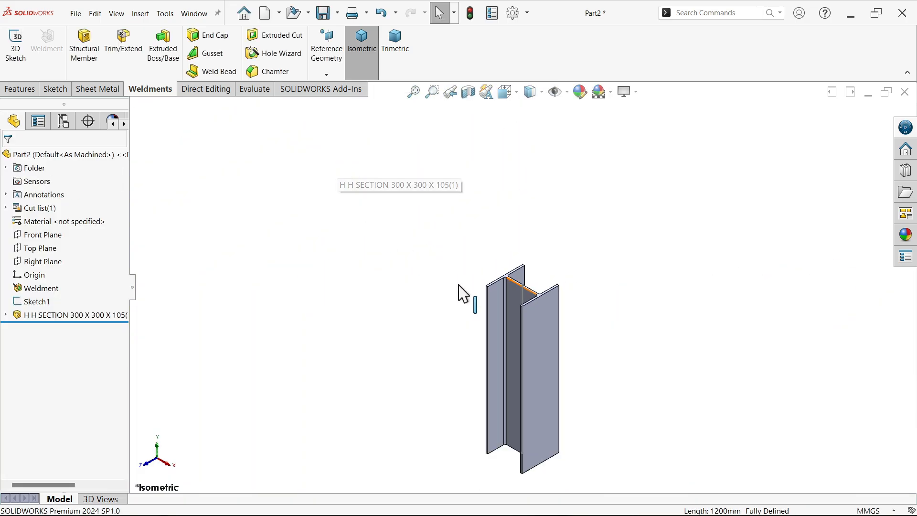
pyautogui.scroll(-4, 566, 364)
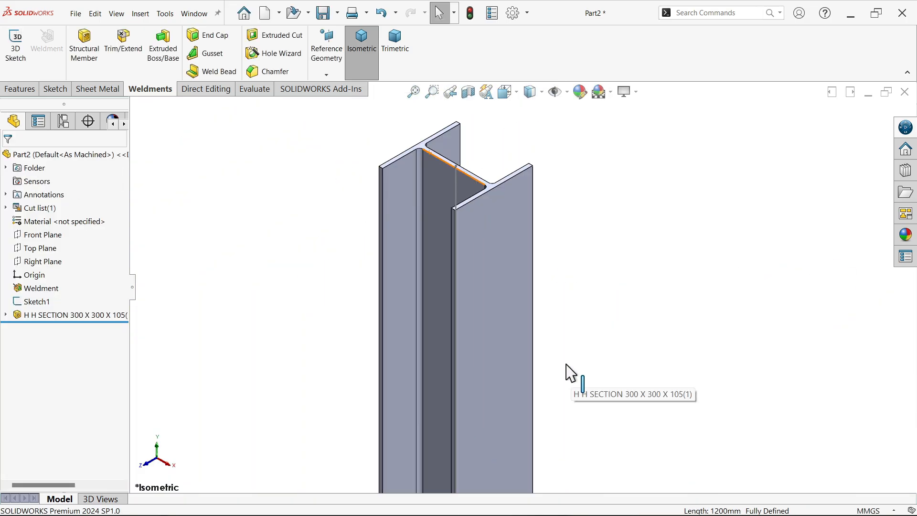
# Step: Sketch a horizontal line about 486 mm long on the Front Plane, to the right of the column and below its top end
pyautogui.click(44, 239)
pyautogui.click(52, 224)
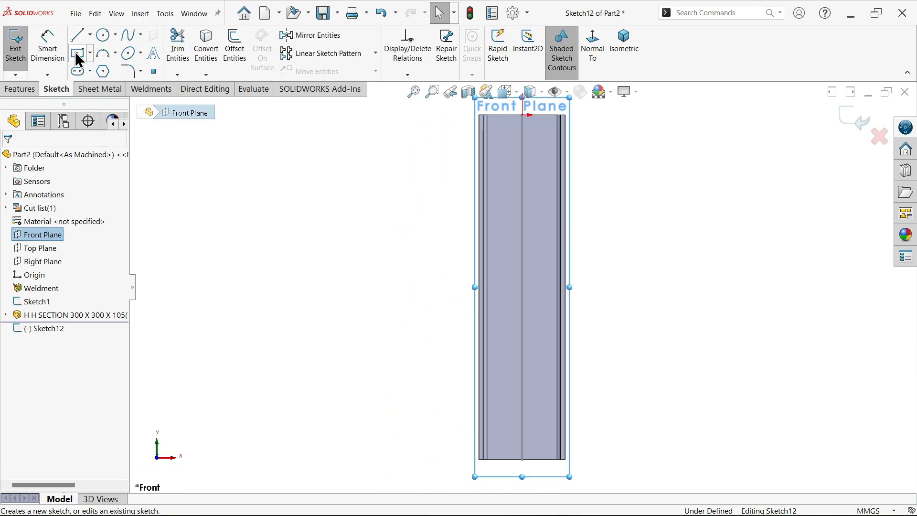
pyautogui.click(78, 35)
pyautogui.scroll(3, 598, 145)
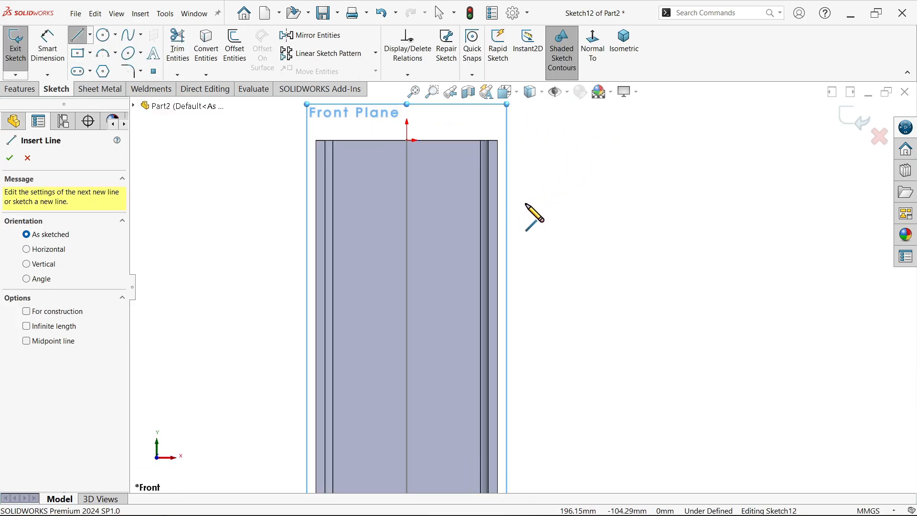
pyautogui.click(526, 204)
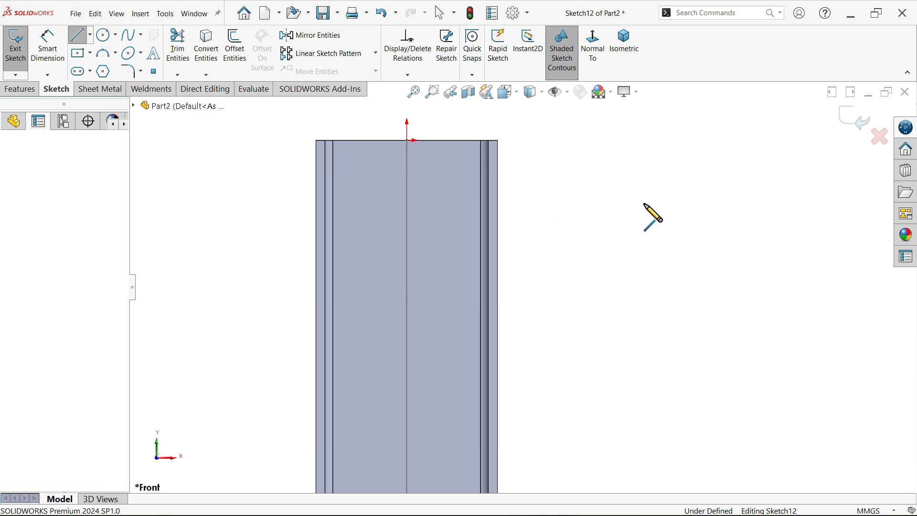
pyautogui.click(814, 203)
pyautogui.rightClick(726, 186)
pyautogui.click(772, 207)
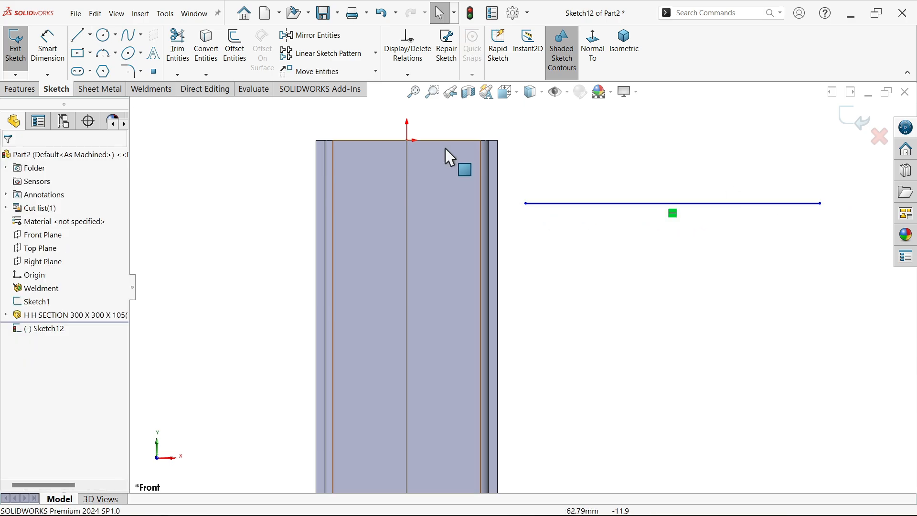
# Step: Dimension the horizontal line's length to 800 mm
pyautogui.click(48, 45)
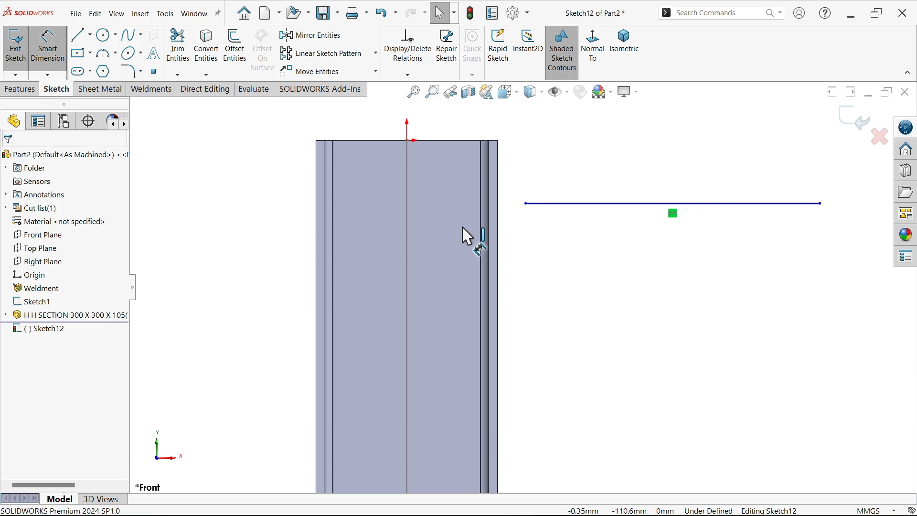
pyautogui.click(660, 205)
pyautogui.click(661, 240)
pyautogui.write('800')
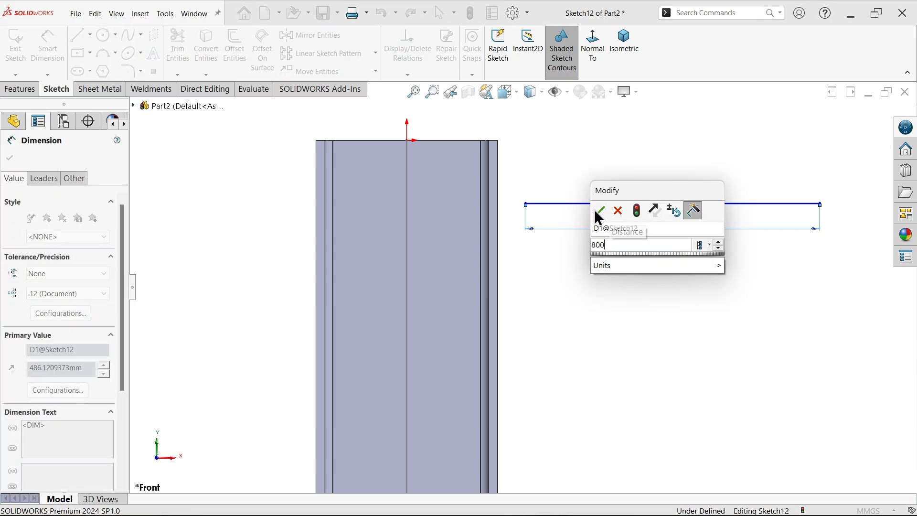
pyautogui.click(599, 218)
# Step: Dimension the vertical distance from the column's top corner to the horizontal line as 100 mm
pyautogui.scroll(-5, 548, 204)
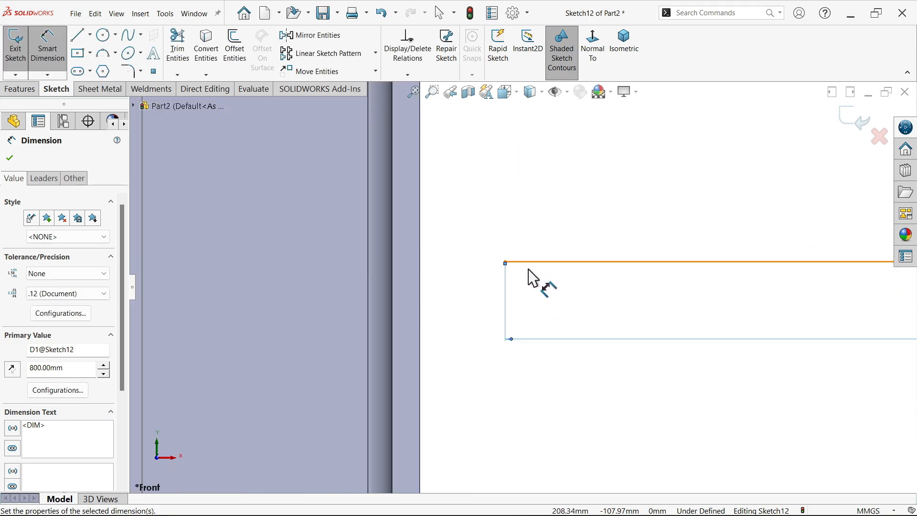
pyautogui.click(530, 262)
pyautogui.scroll(3, 518, 210)
pyautogui.scroll(-2, 481, 165)
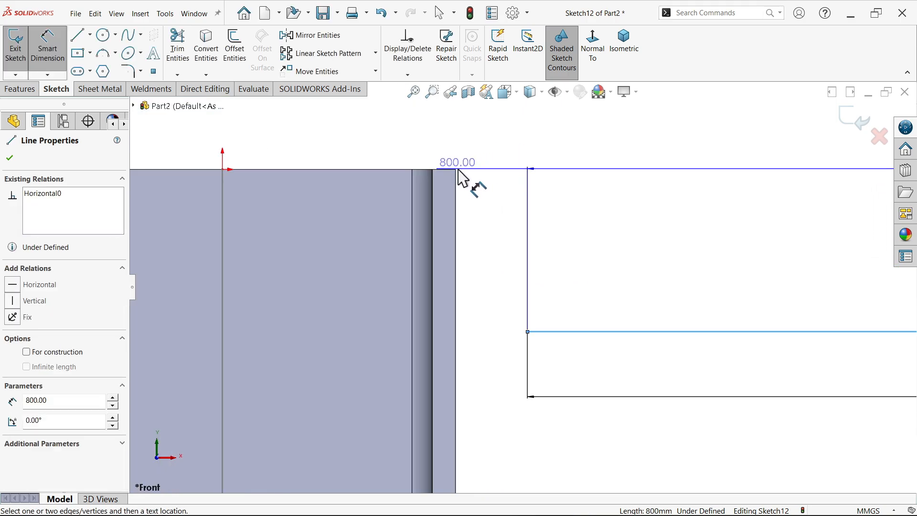
pyautogui.click(456, 171)
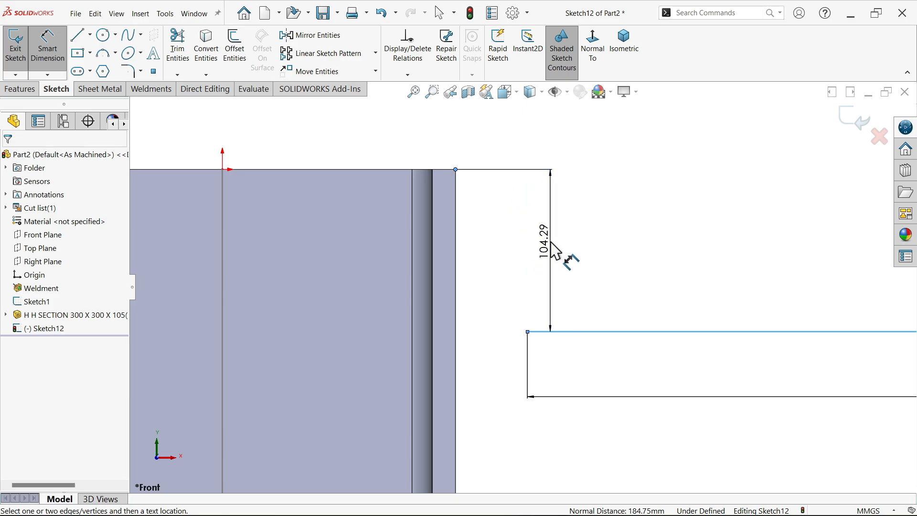
pyautogui.click(552, 246)
pyautogui.write('100')
pyautogui.click(493, 223)
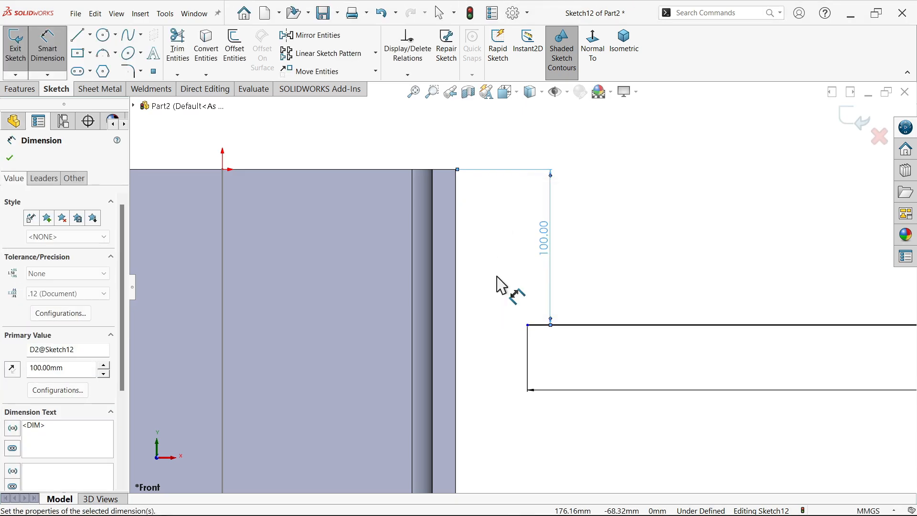
# Step: Dimension the gap between the column's outer flange edge and the line's near endpoint as 20 mm, and finish dimensioning
pyautogui.click(528, 326)
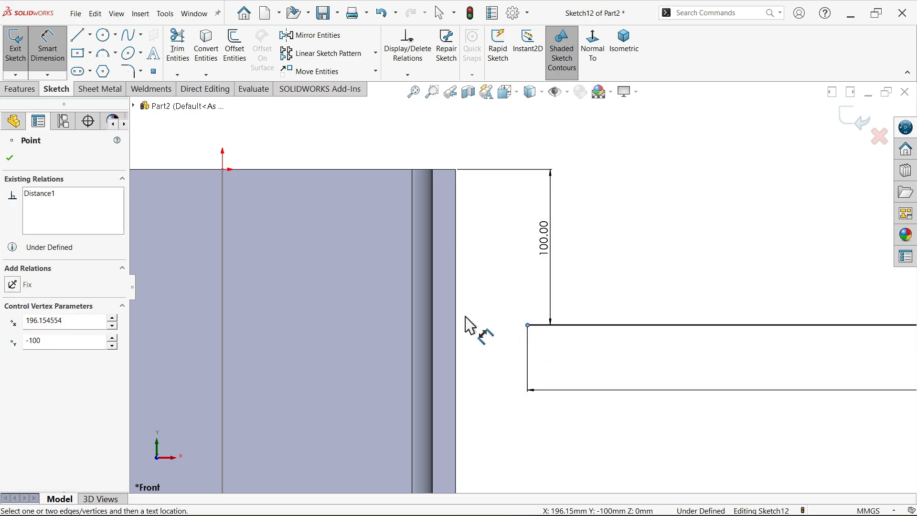
pyautogui.click(457, 321)
pyautogui.click(518, 150)
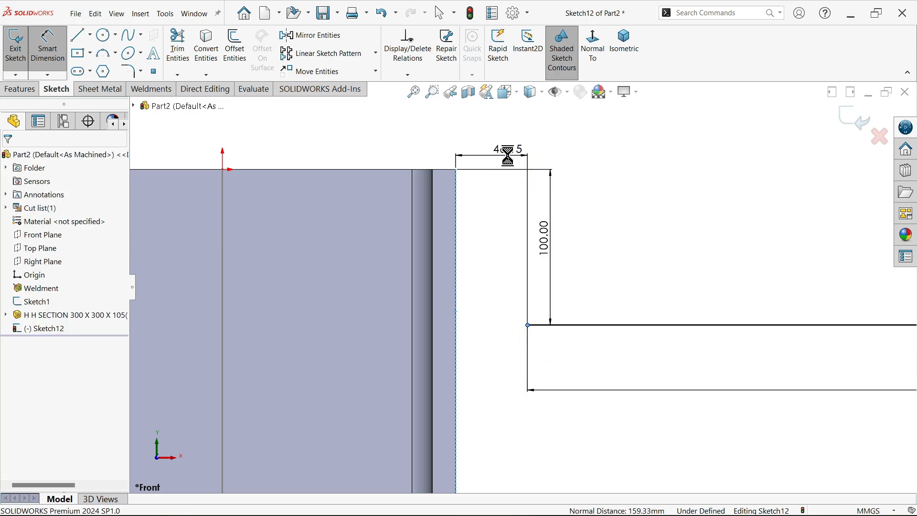
pyautogui.write('20')
pyautogui.click(450, 138)
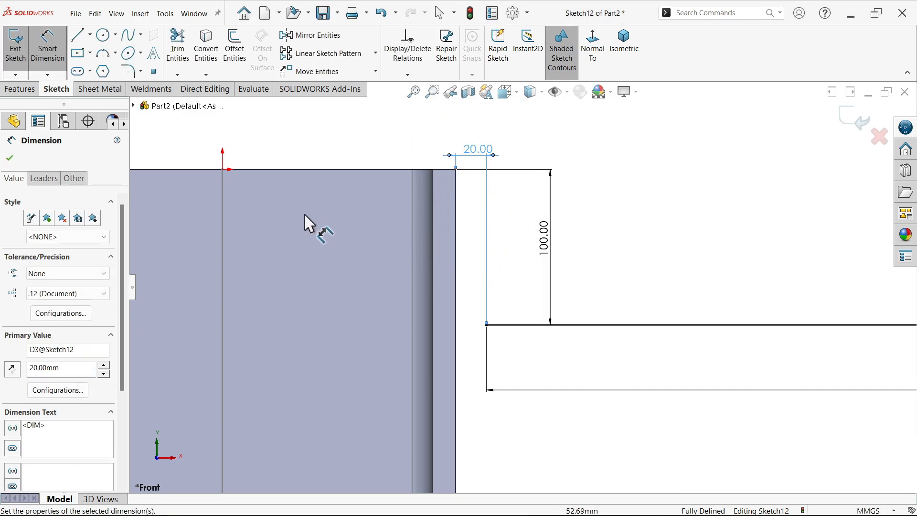
pyautogui.click(10, 158)
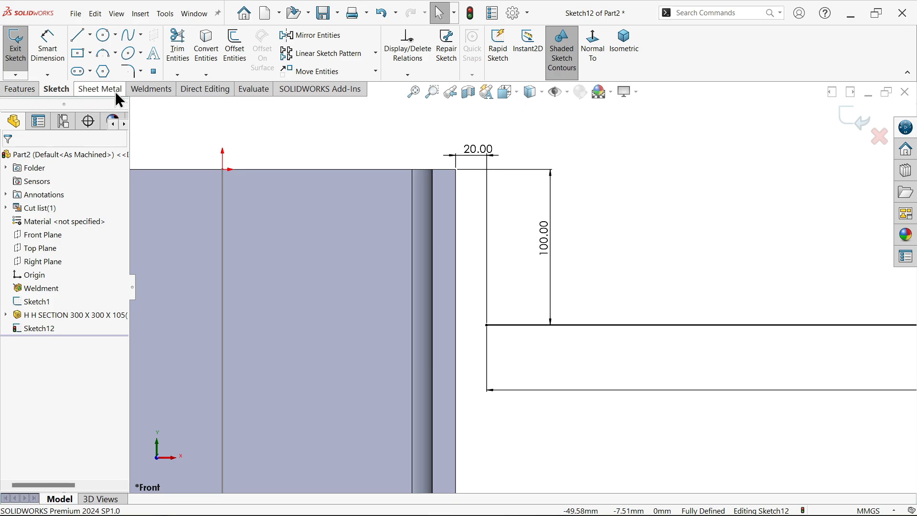
# Step: Exit the sketch and start a structural member along the 800 mm line using the JIS H SECTION 300 x 300 x 105 profile
pyautogui.click(854, 122)
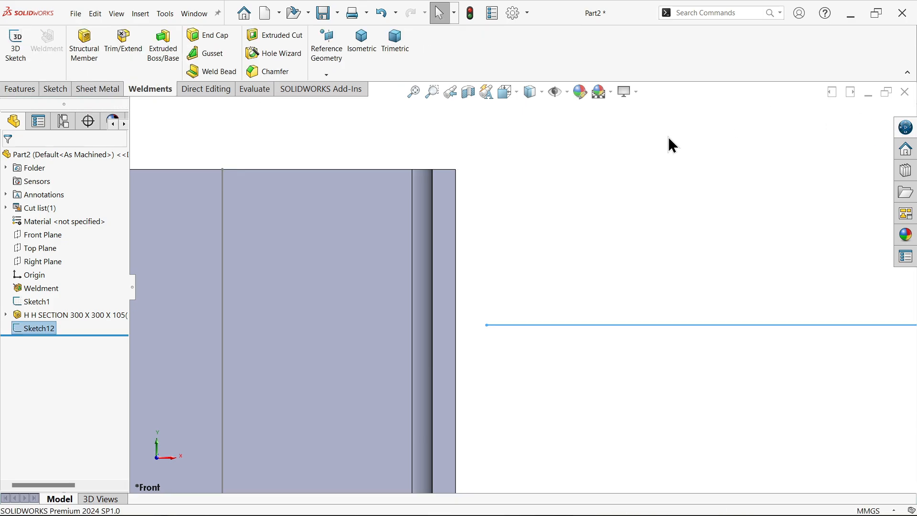
pyautogui.click(89, 46)
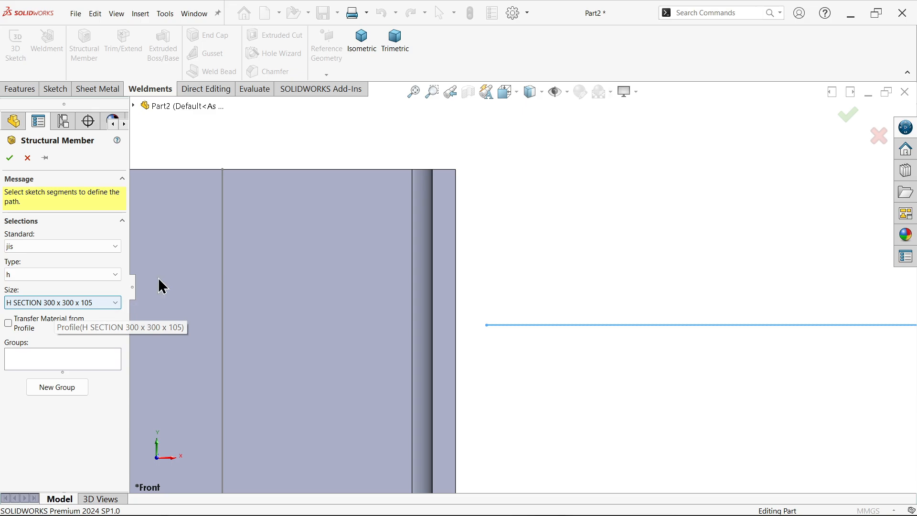
pyautogui.click(84, 361)
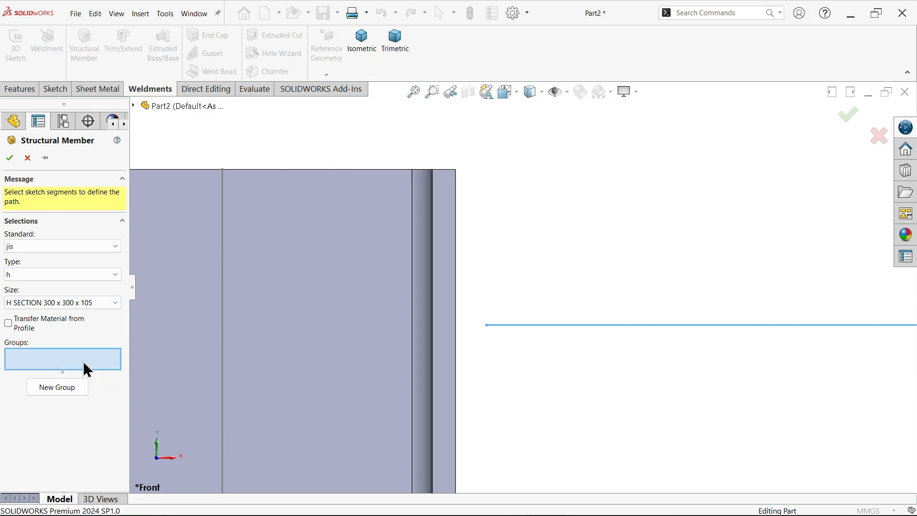
pyautogui.click(525, 325)
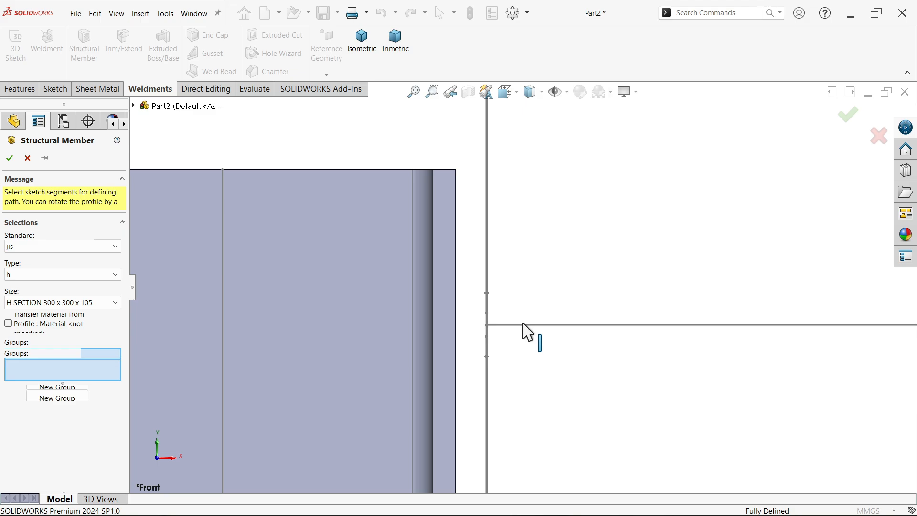
# Step: Rotate the horizontal beam's profile by 90 degrees about the path line
pyautogui.scroll(4, 487, 313)
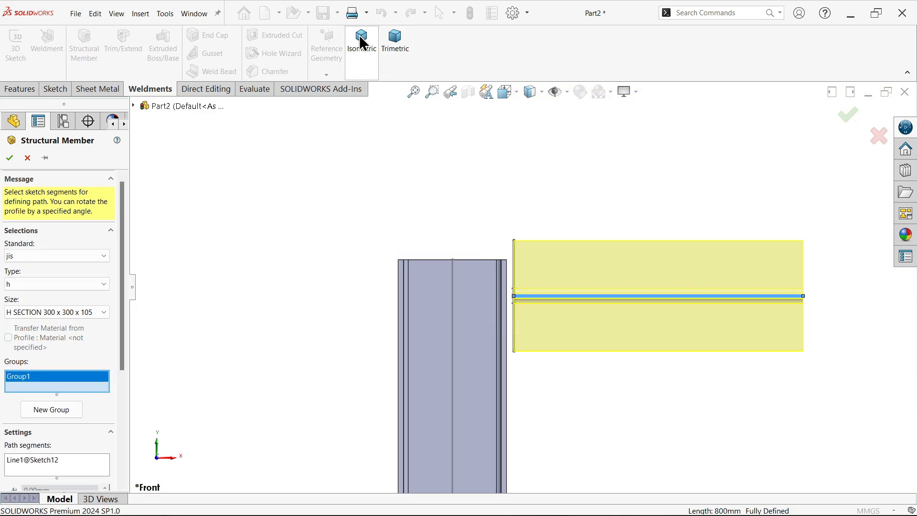
pyautogui.click(360, 40)
pyautogui.scroll(-5, 514, 182)
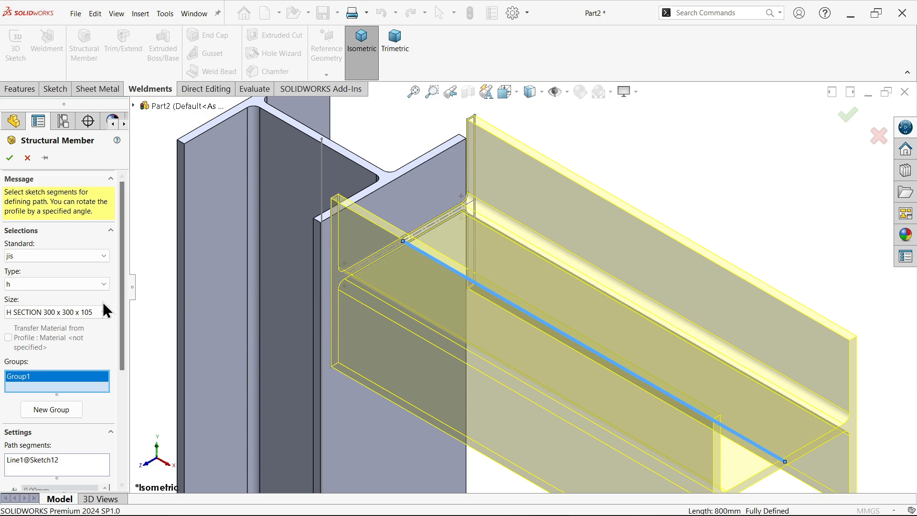
pyautogui.moveTo(125, 315); pyautogui.dragTo(113, 434)
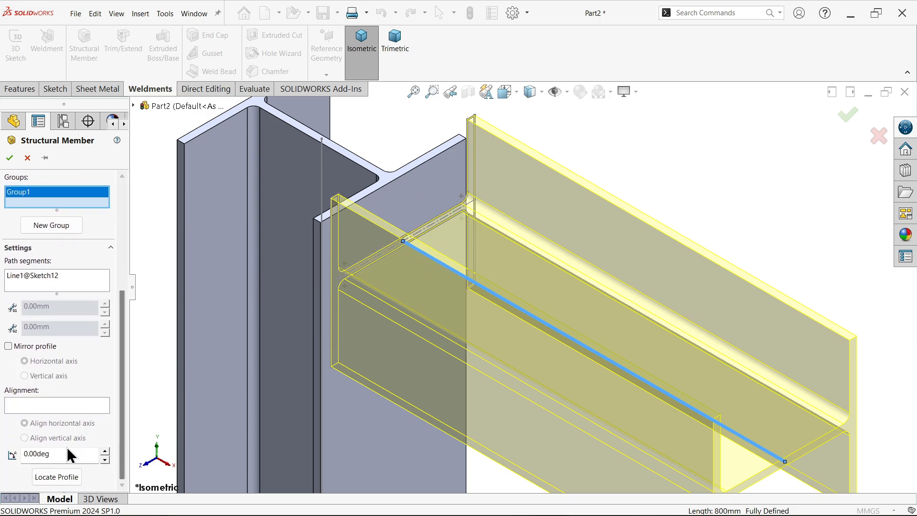
pyautogui.moveTo(67, 455); pyautogui.dragTo(33, 454)
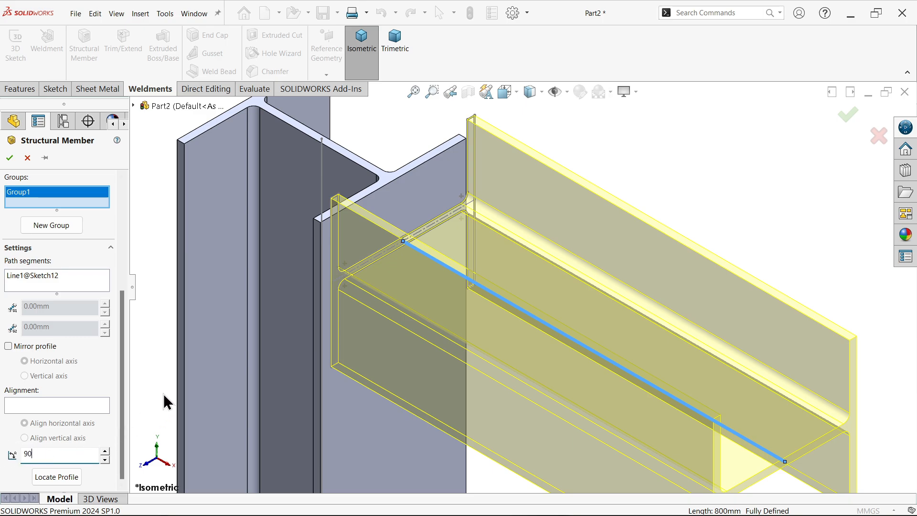
pyautogui.write('90')
pyautogui.press('Return')
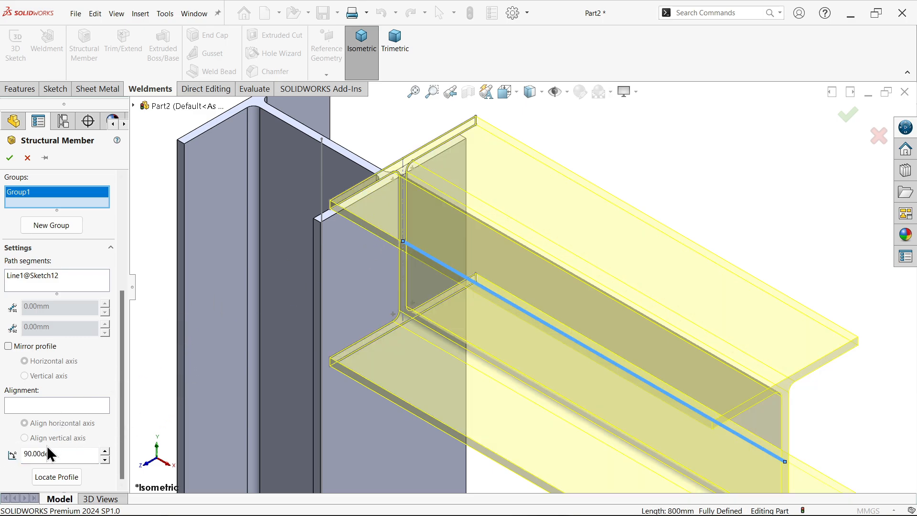
# Step: Relocate the beam profile so the midpoint of its upper flange's outer edge lies on the path line, and finish the structural member
pyautogui.click(54, 477)
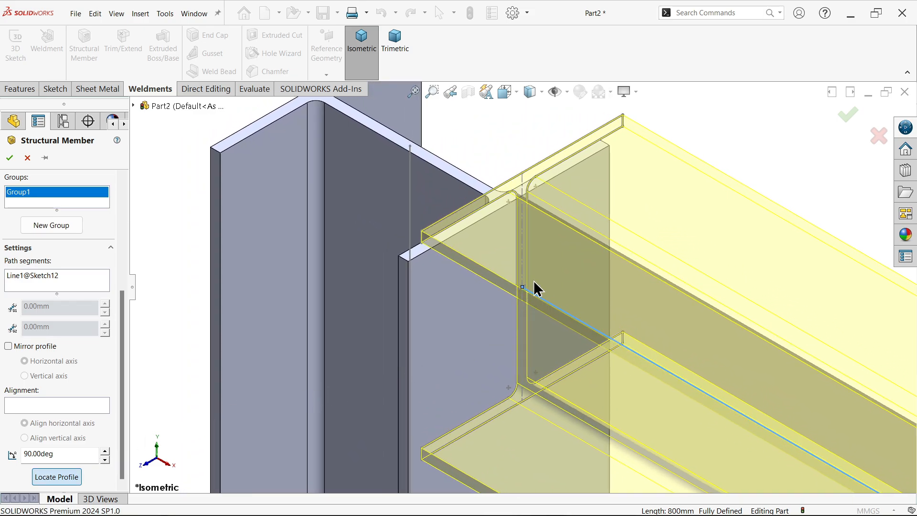
pyautogui.scroll(-4, 534, 281)
pyautogui.scroll(4, 516, 188)
pyautogui.scroll(-4, 511, 136)
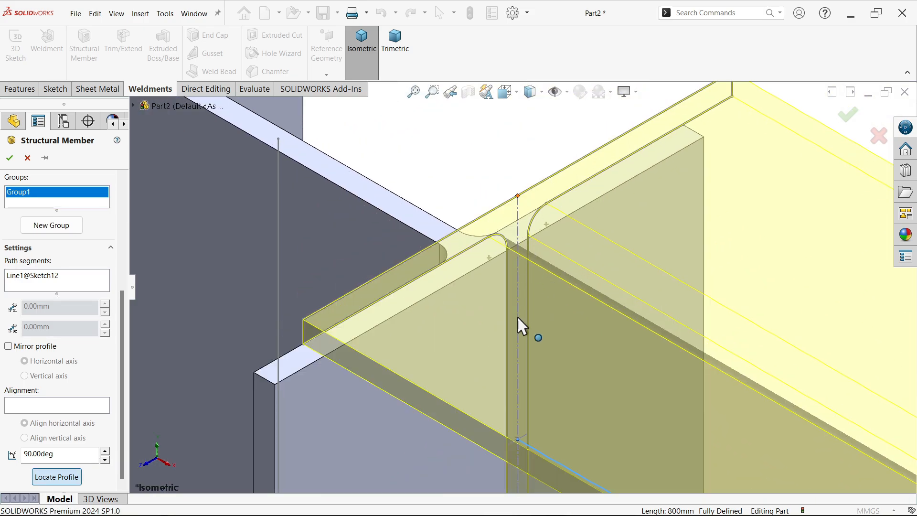
pyautogui.scroll(1, 564, 205)
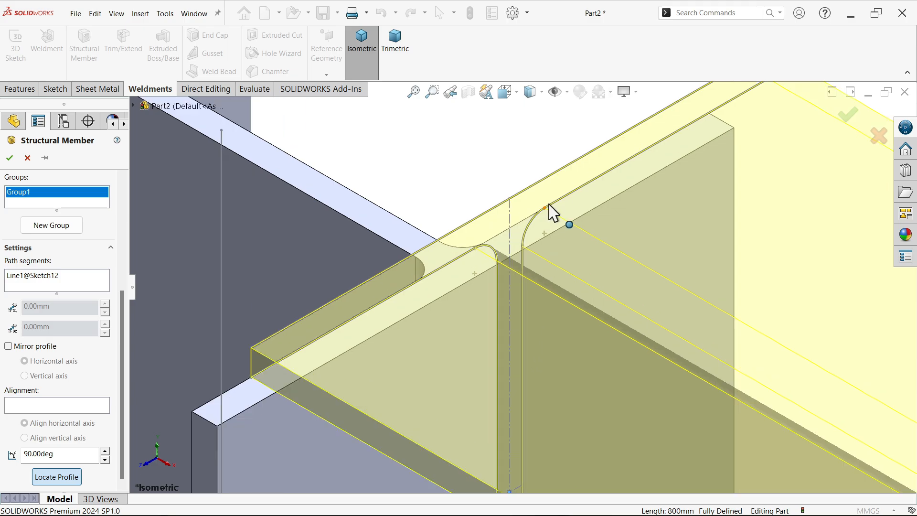
pyautogui.scroll(3, 520, 205)
pyautogui.scroll(-3, 564, 199)
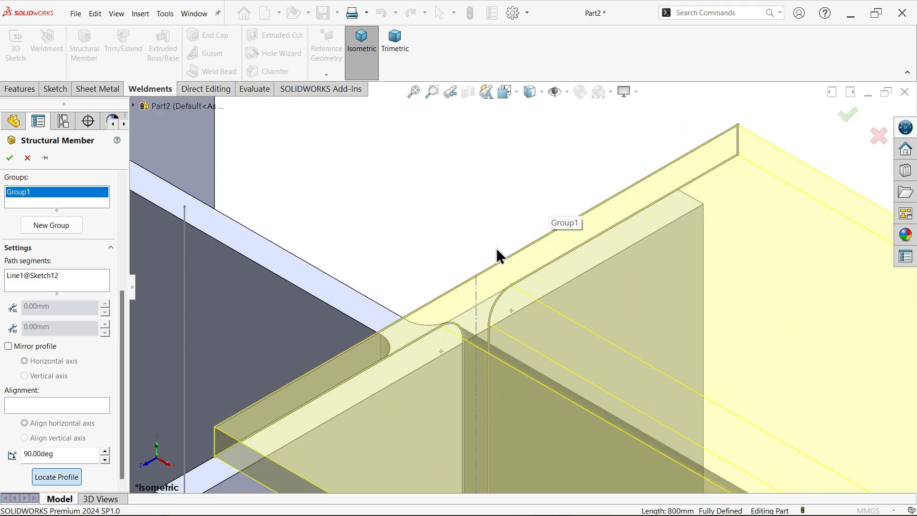
pyautogui.click(477, 276)
pyautogui.scroll(6, 503, 289)
pyautogui.scroll(-3, 534, 320)
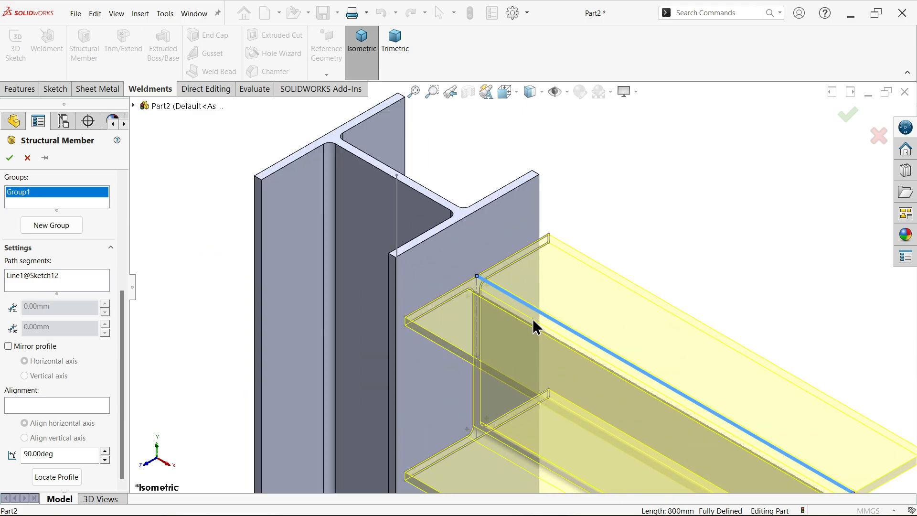
pyautogui.scroll(-2, 480, 280)
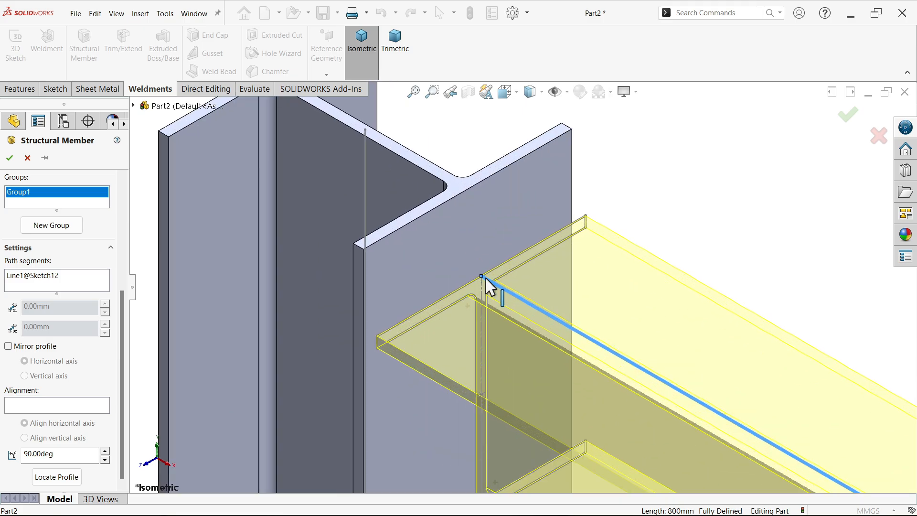
pyautogui.click(513, 97)
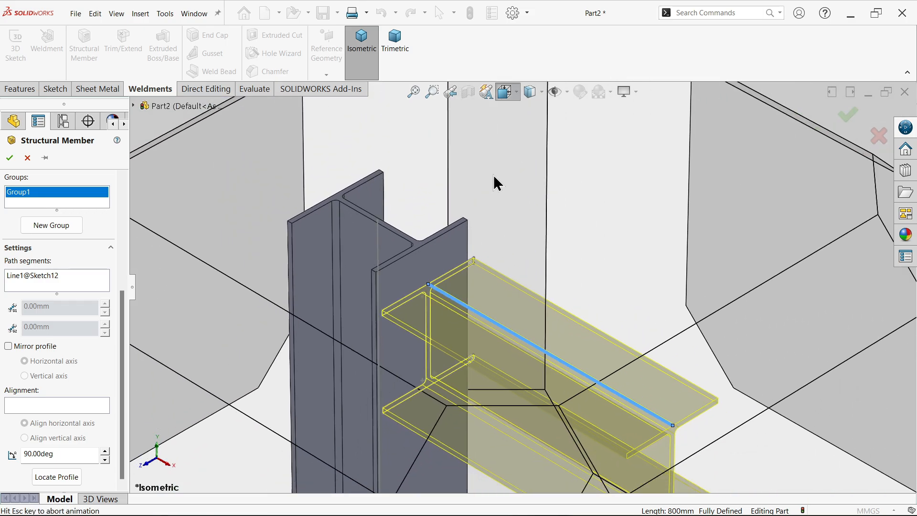
pyautogui.click(340, 348)
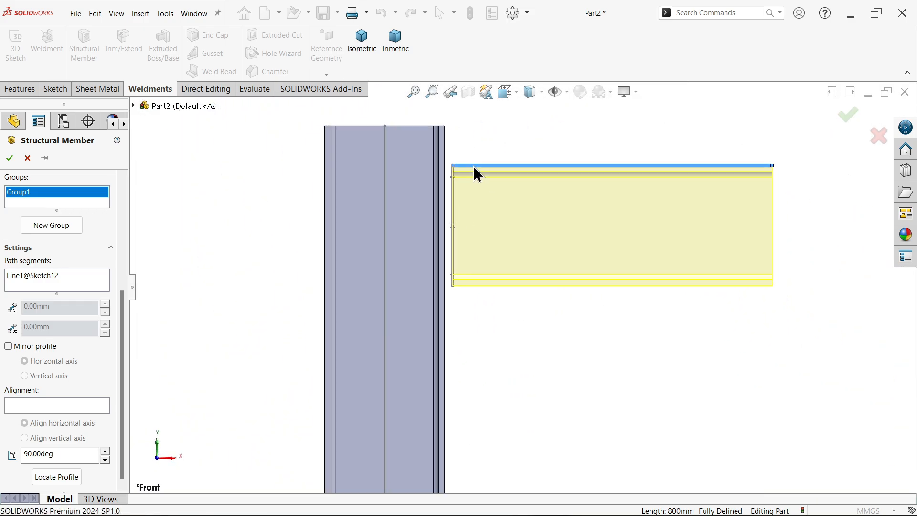
pyautogui.click(10, 159)
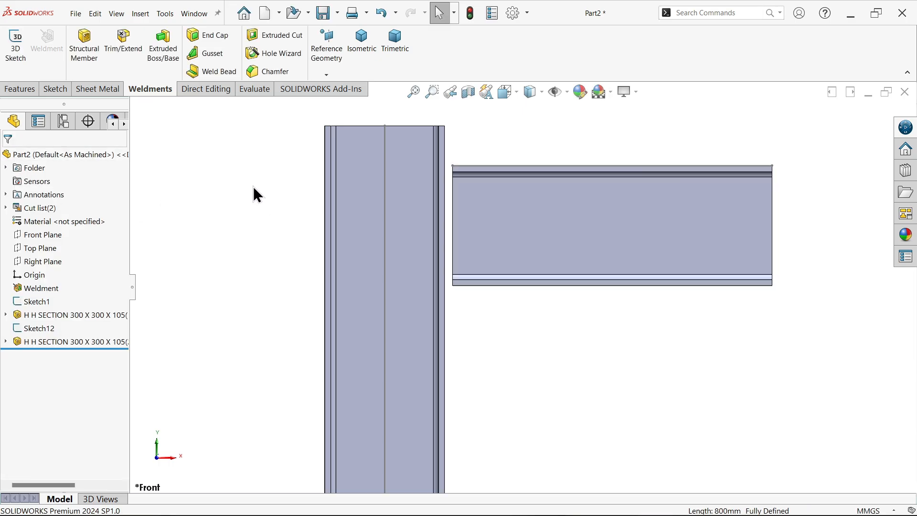
# Step: Sketch a corner rectangle on the column's flange face toward the beam, from the face's upper corner across its full width to below the beam
pyautogui.click(363, 40)
pyautogui.scroll(-2, 507, 192)
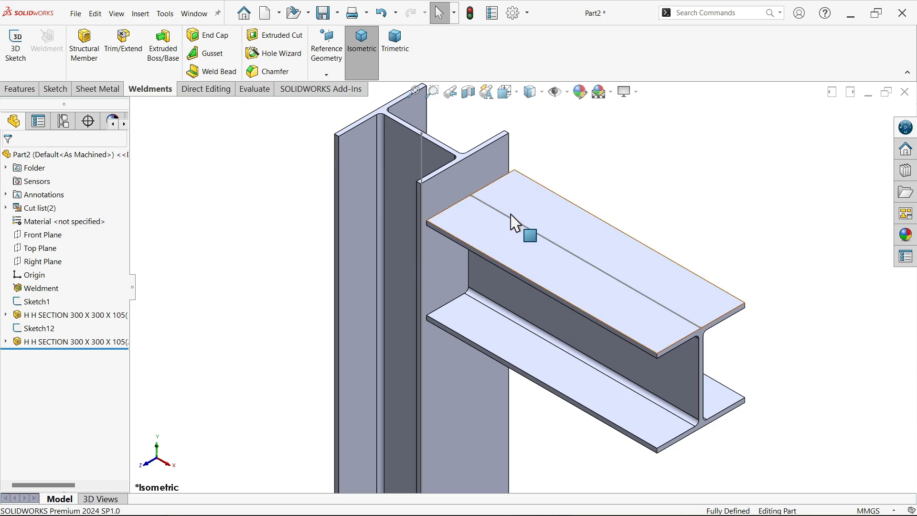
pyautogui.scroll(-2, 418, 203)
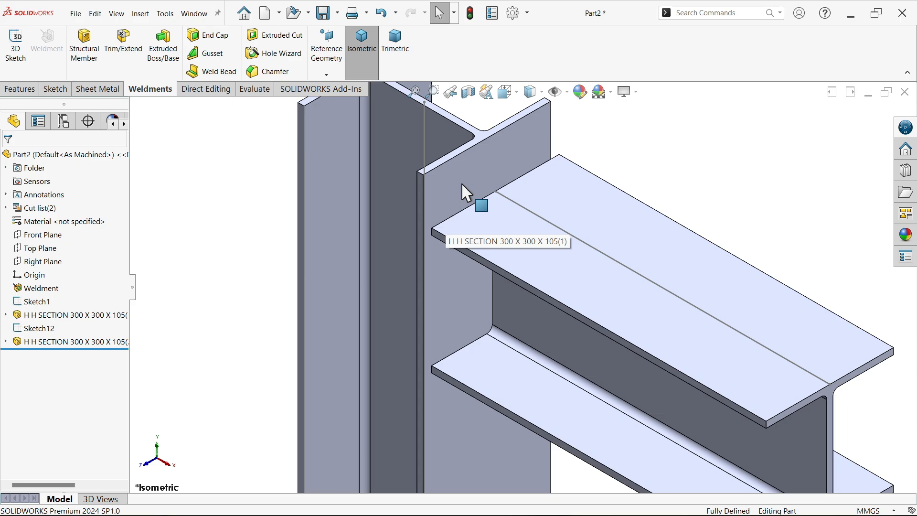
pyautogui.click(458, 193)
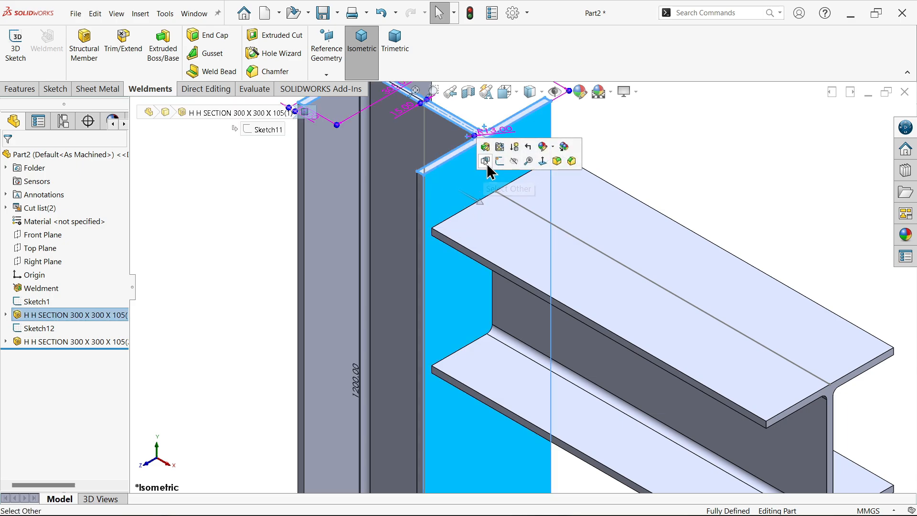
pyautogui.click(500, 162)
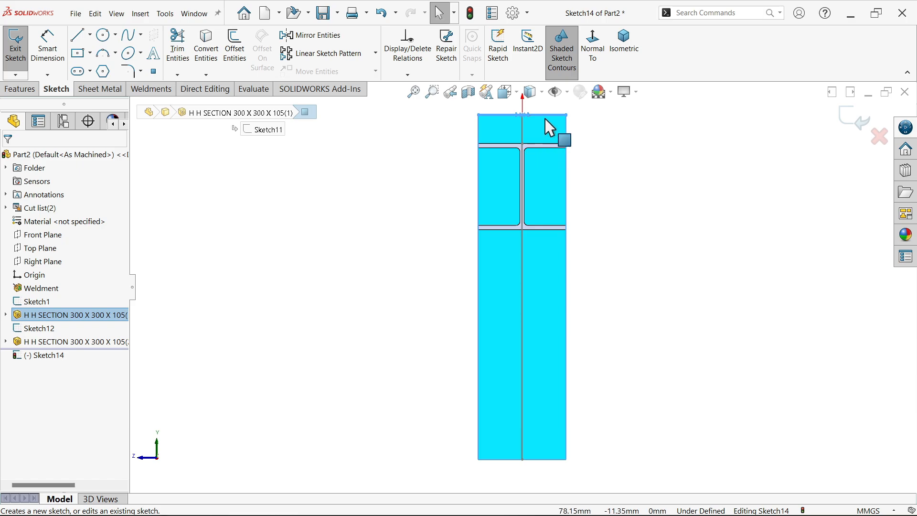
pyautogui.click(90, 53)
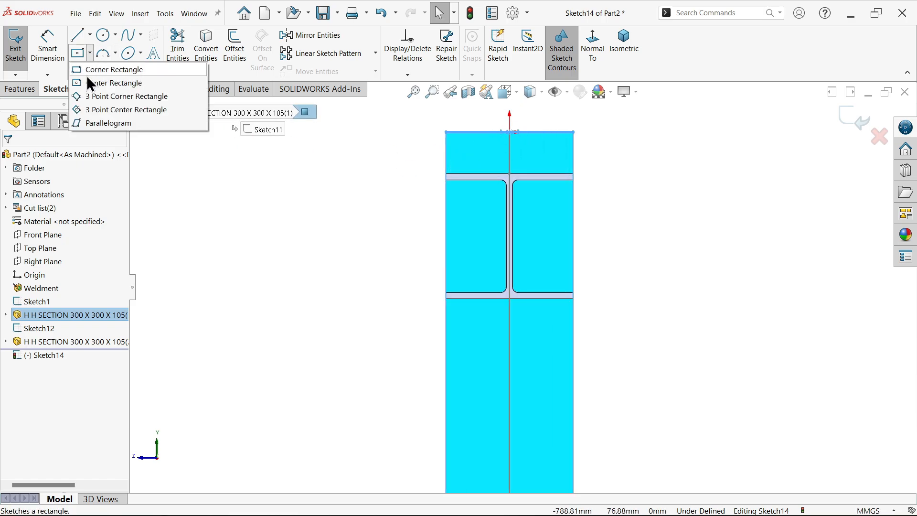
pyautogui.click(87, 68)
pyautogui.scroll(-2, 445, 108)
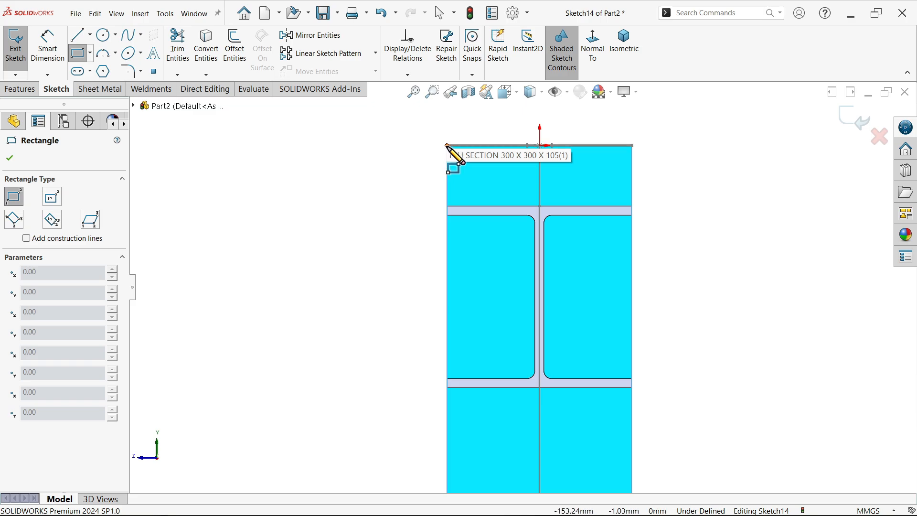
pyautogui.click(448, 147)
pyautogui.click(633, 439)
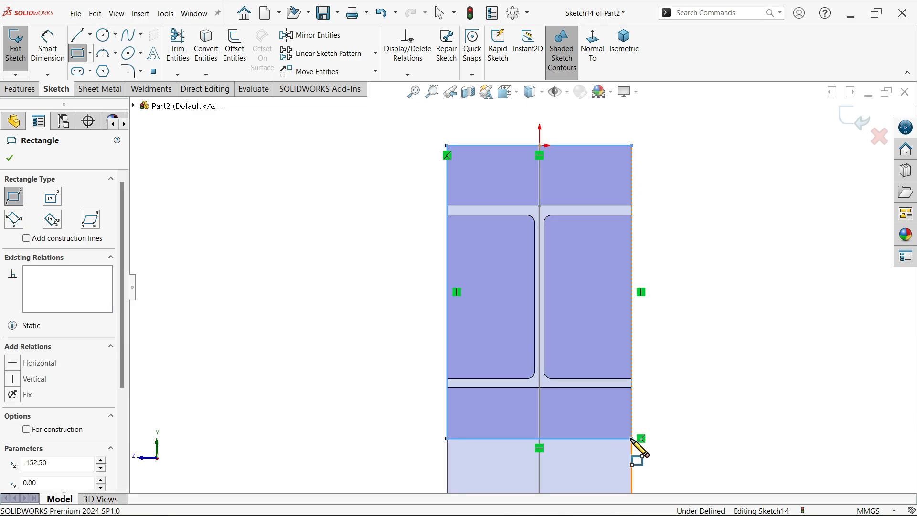
pyautogui.rightClick(195, 168)
pyautogui.click(236, 180)
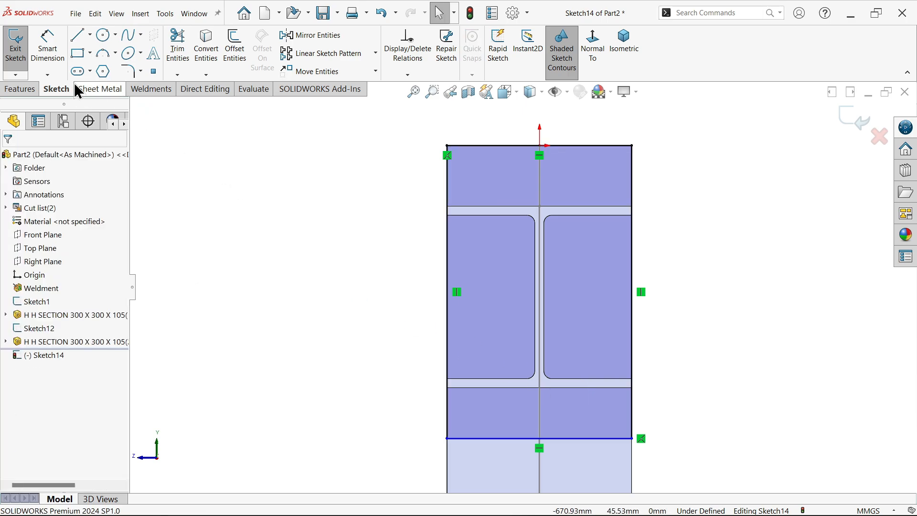
# Step: Dimension the distance from the beam's lower flange edge to the rectangle's bottom edge as 100 mm
pyautogui.click(47, 44)
pyautogui.scroll(-4, 483, 446)
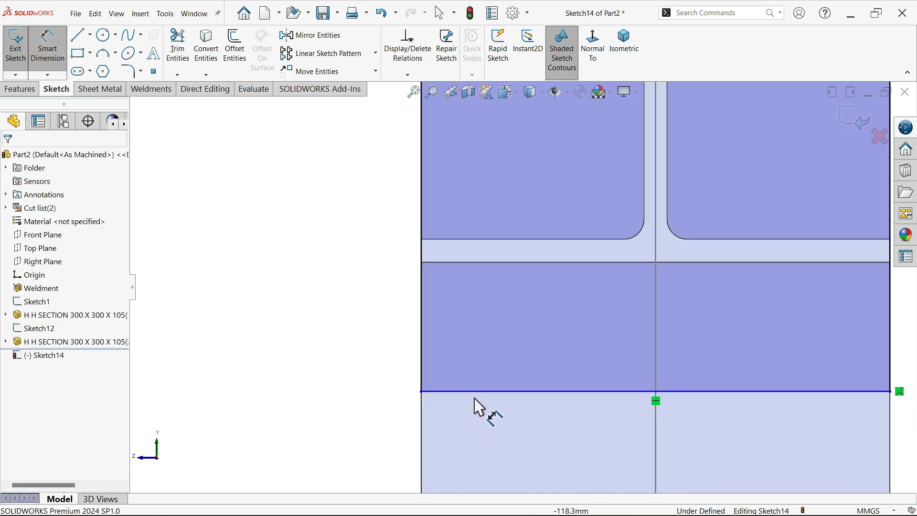
pyautogui.click(494, 395)
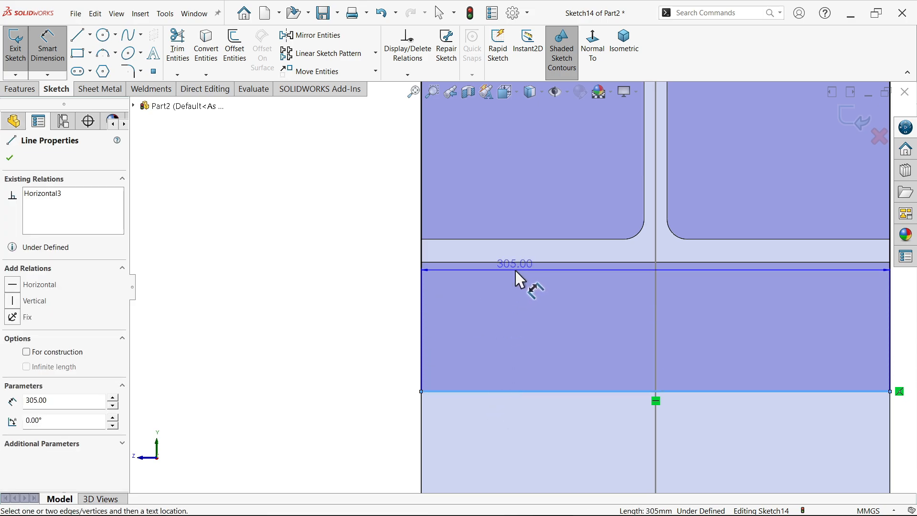
pyautogui.click(523, 263)
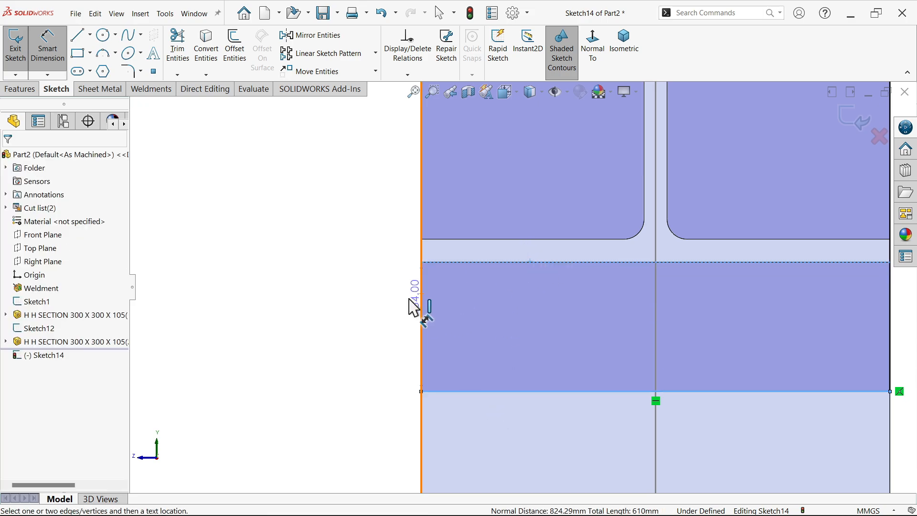
pyautogui.click(343, 311)
pyautogui.write('100')
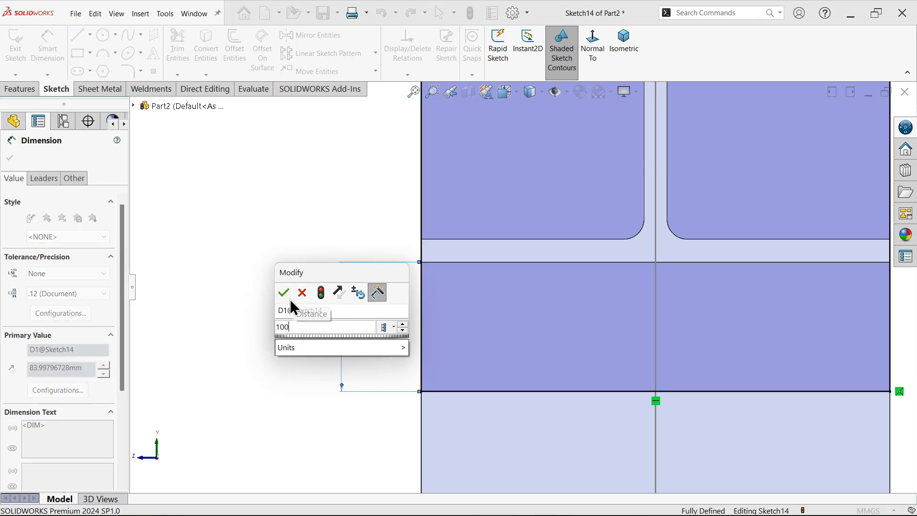
pyautogui.press('Return')
# Step: Start a sheet metal base flange from the rectangle on the column's flange face and set its thickness to 20 mm
pyautogui.scroll(5, 549, 190)
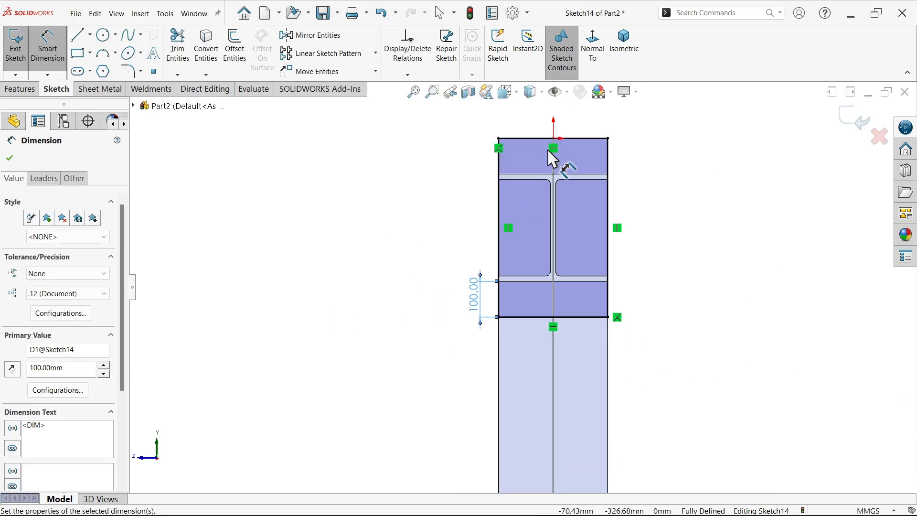
pyautogui.scroll(-3, 552, 158)
pyautogui.scroll(-1, 454, 191)
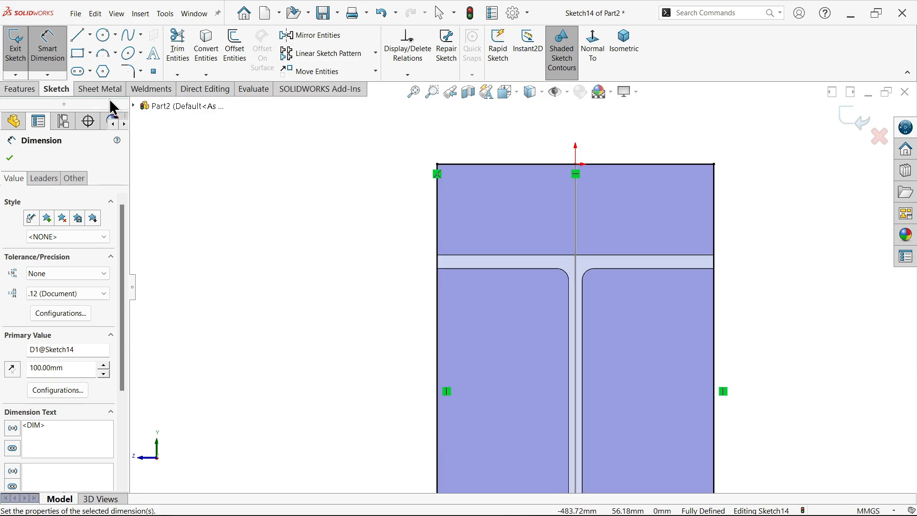
pyautogui.click(114, 90)
pyautogui.click(22, 60)
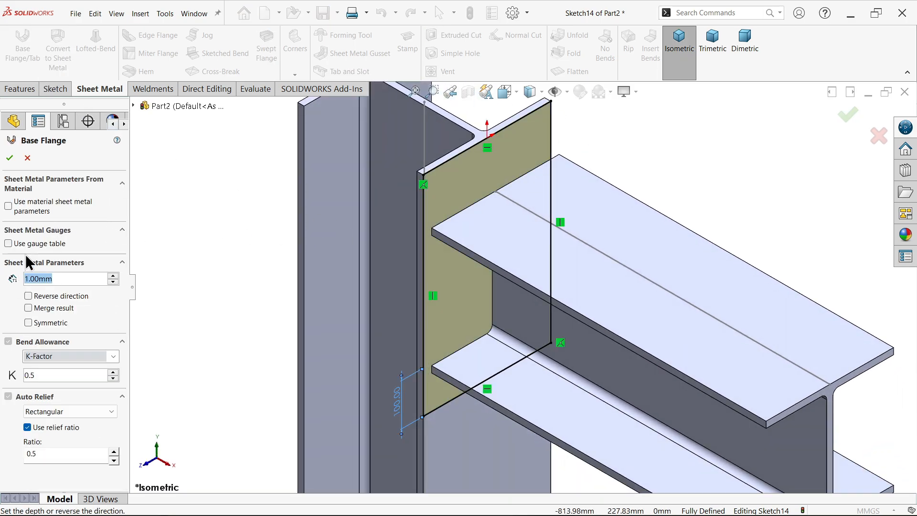
pyautogui.write('0')
pyautogui.press('Return')
# Step: Reverse the base flange's thickness direction so the plate fills the gap between column and beam, and finish the feature
pyautogui.scroll(3, 432, 193)
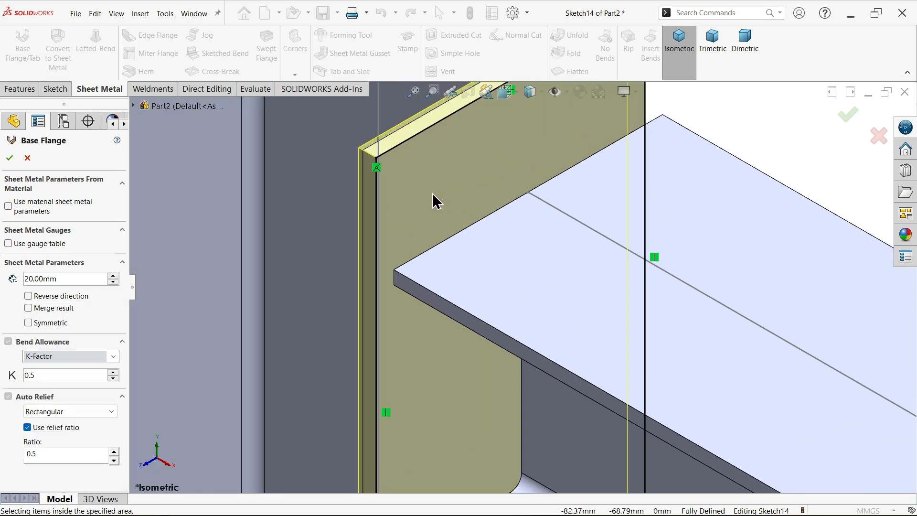
pyautogui.moveTo(373, 208); pyautogui.dragTo(503, 250, button='middle')
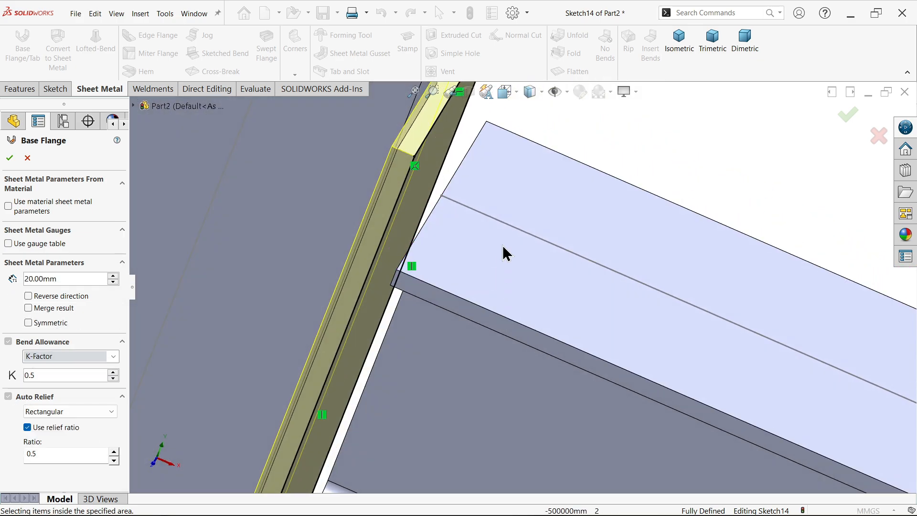
pyautogui.click(519, 94)
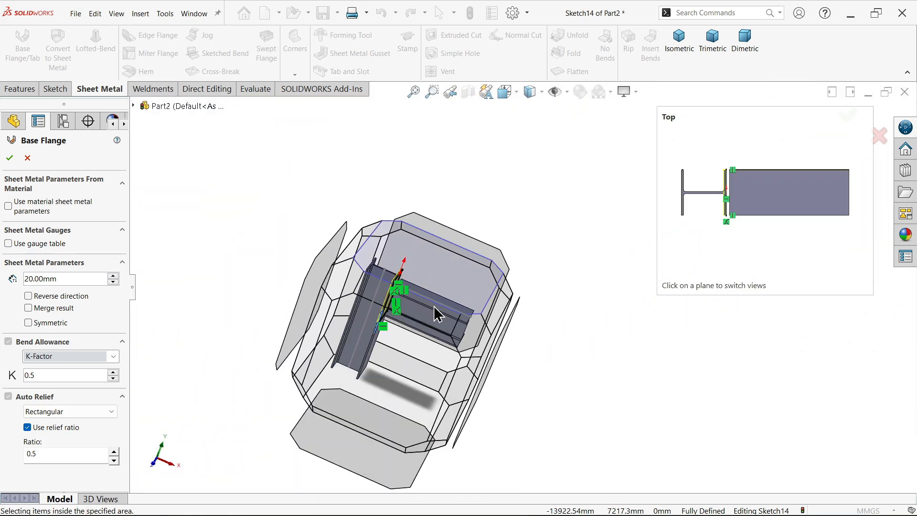
pyautogui.click(413, 347)
pyautogui.scroll(3, 452, 137)
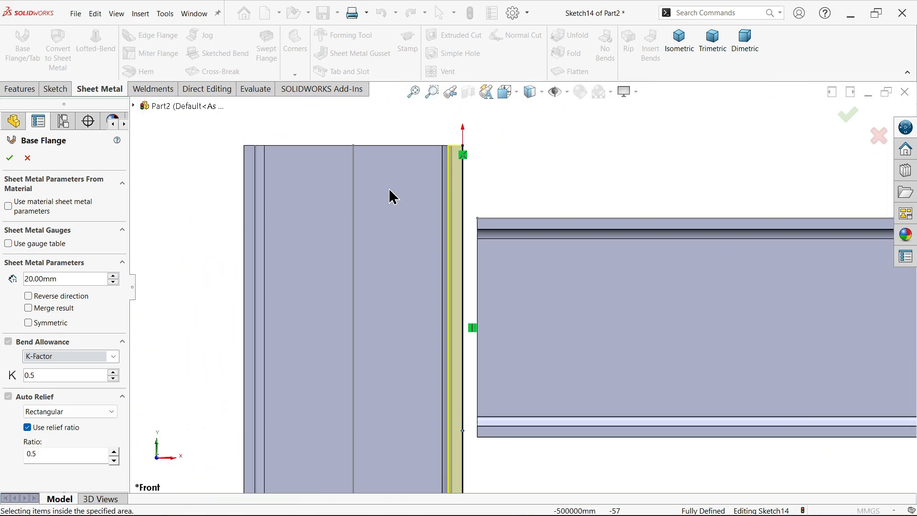
pyautogui.click(29, 297)
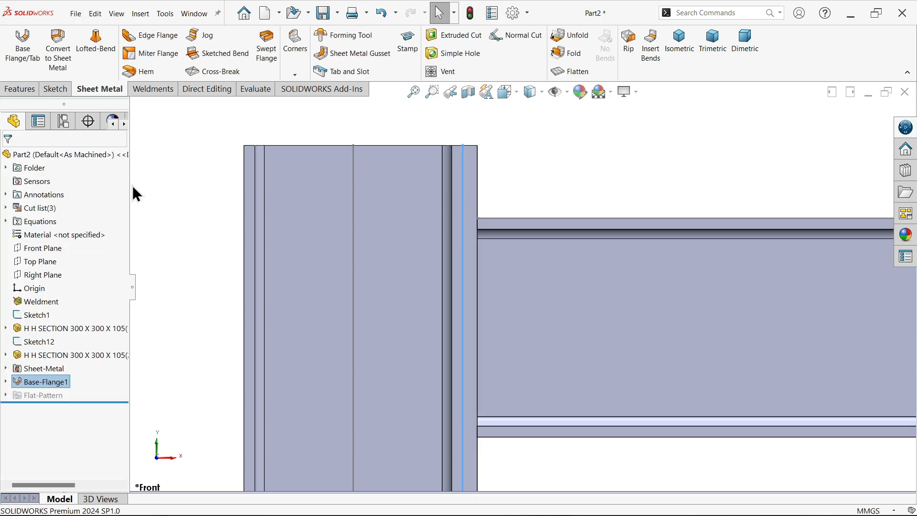
# Step: Expand the cut list and highlight its sheet item to check the connection plate's body in the model
pyautogui.moveTo(549, 180); pyautogui.dragTo(301, 200, button='middle')
pyautogui.click(198, 202)
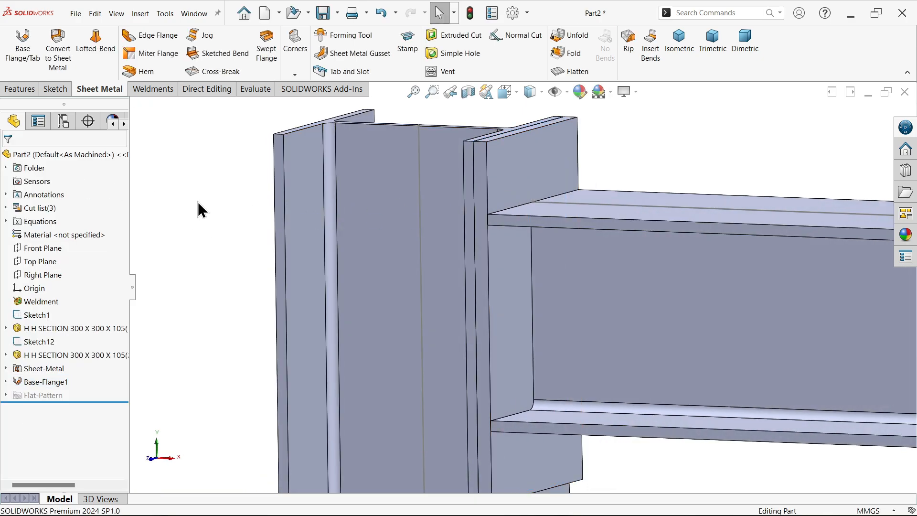
pyautogui.click(5, 208)
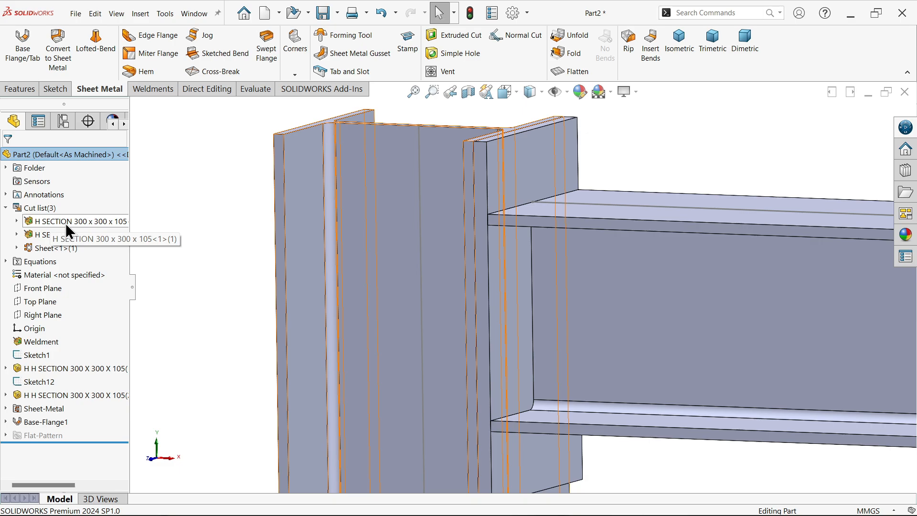
pyautogui.click(56, 248)
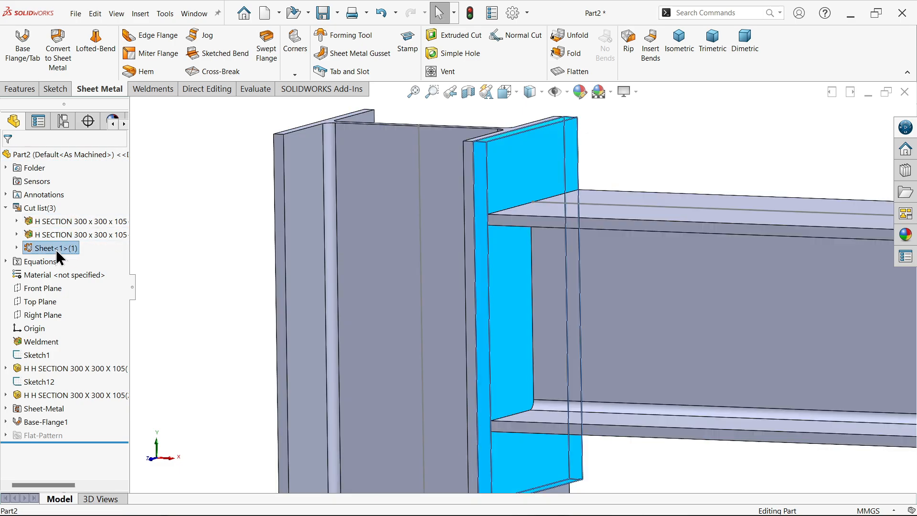
pyautogui.click(205, 200)
# Step: Sketch a corner rectangle about 202 mm long on the beam's upper flange face, from the connection plate across the full flange width
pyautogui.moveTo(204, 200); pyautogui.dragTo(234, 255, button='middle')
pyautogui.scroll(3, 245, 263)
pyautogui.scroll(-3, 523, 262)
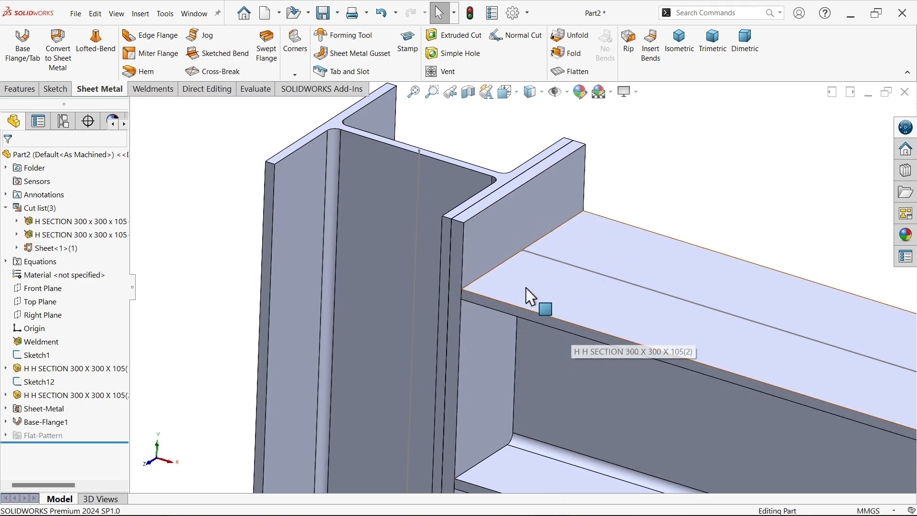
pyautogui.scroll(3, 547, 288)
pyautogui.scroll(-3, 547, 289)
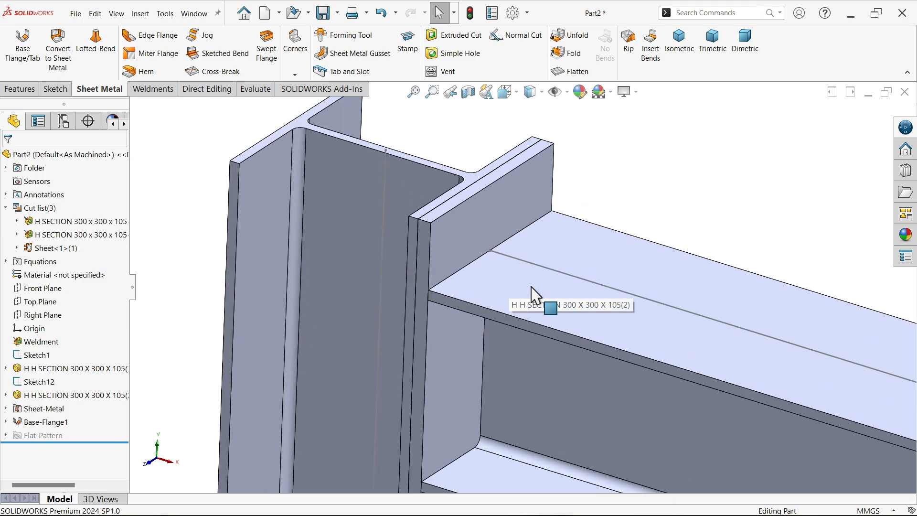
pyautogui.click(533, 293)
pyautogui.click(572, 262)
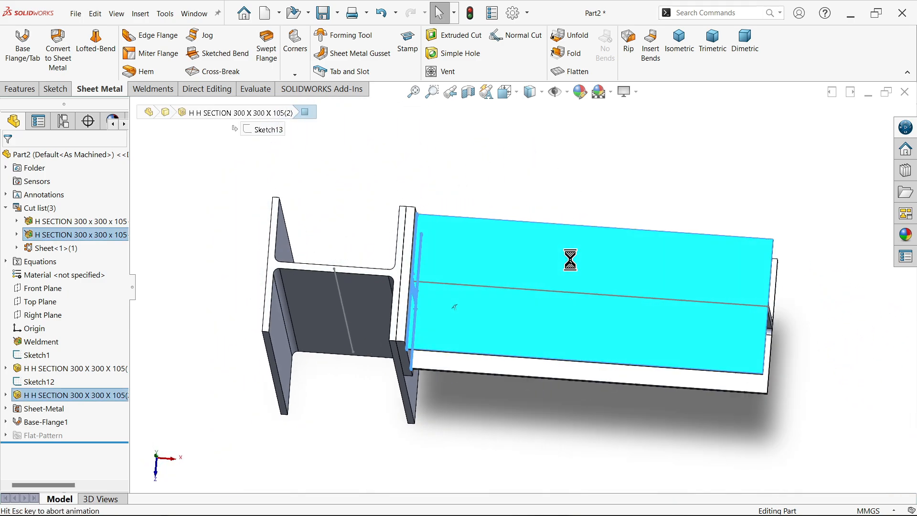
pyautogui.scroll(-3, 474, 271)
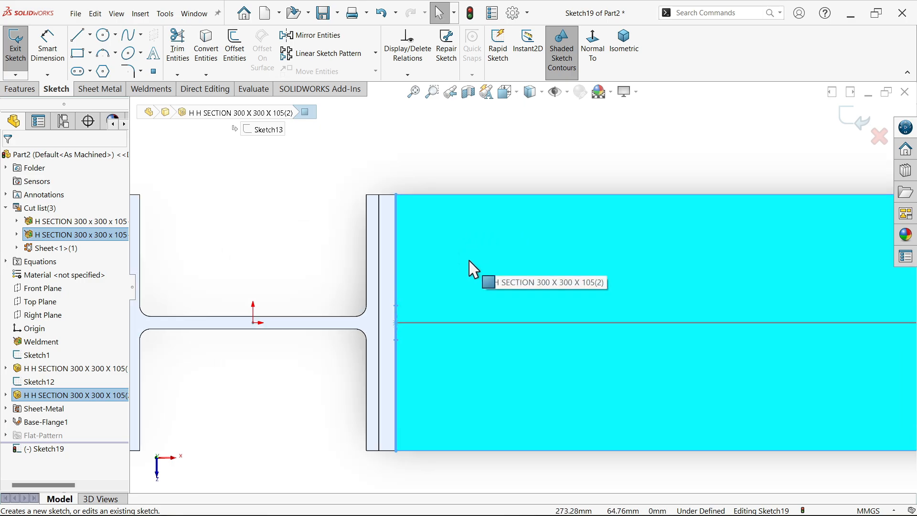
pyautogui.click(80, 53)
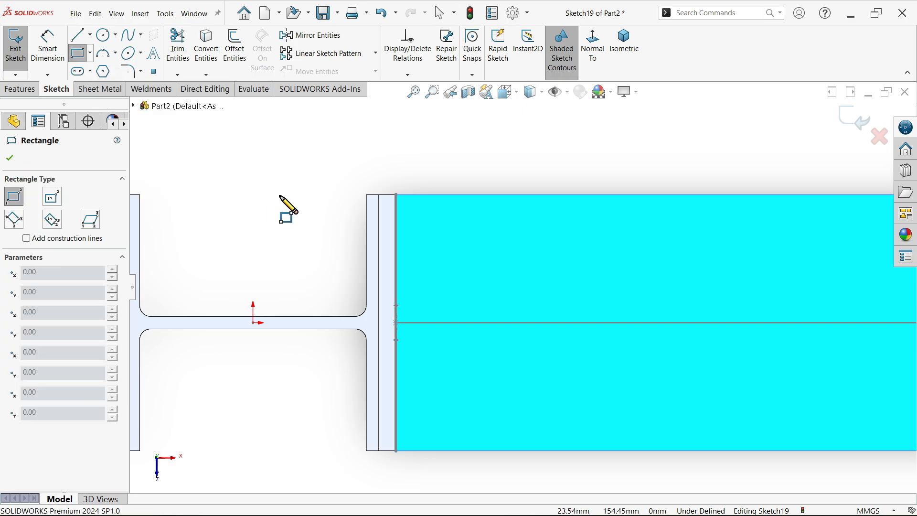
pyautogui.click(396, 194)
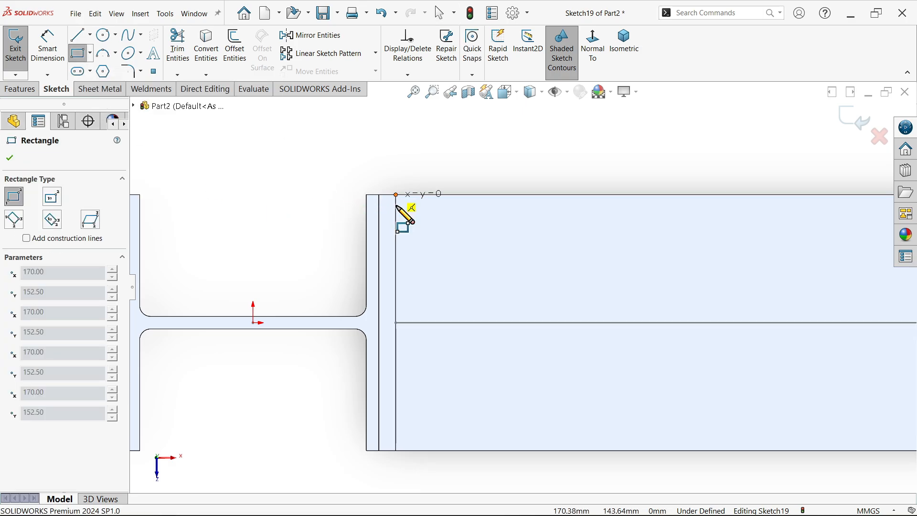
pyautogui.click(567, 452)
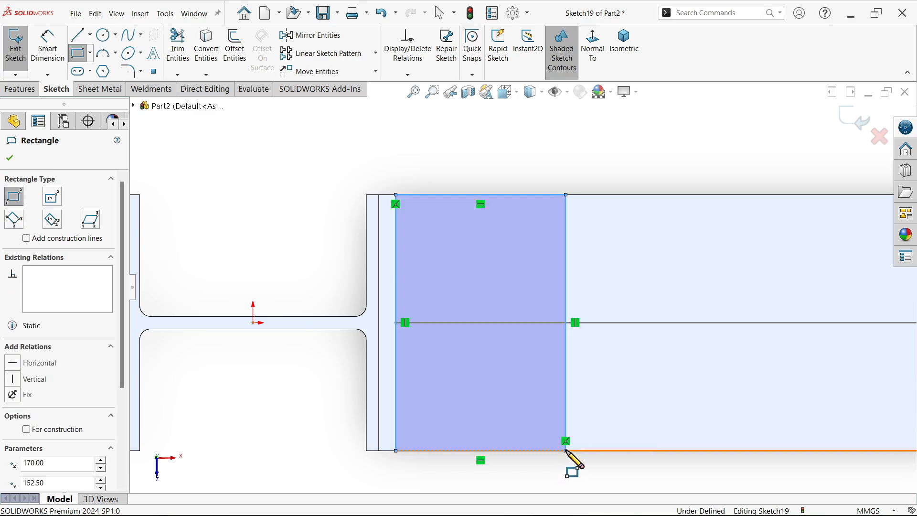
pyautogui.click(10, 160)
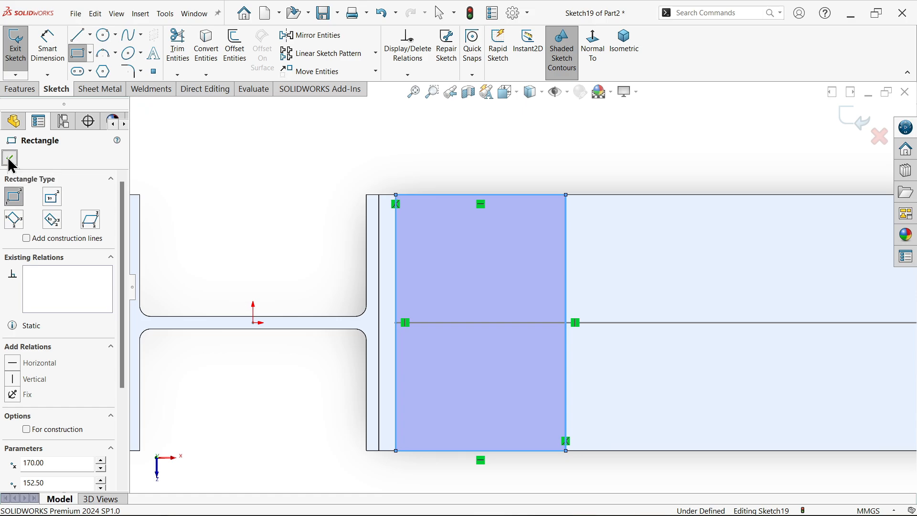
# Step: Dimension the rectangle's length along the beam as 200 mm
pyautogui.click(48, 48)
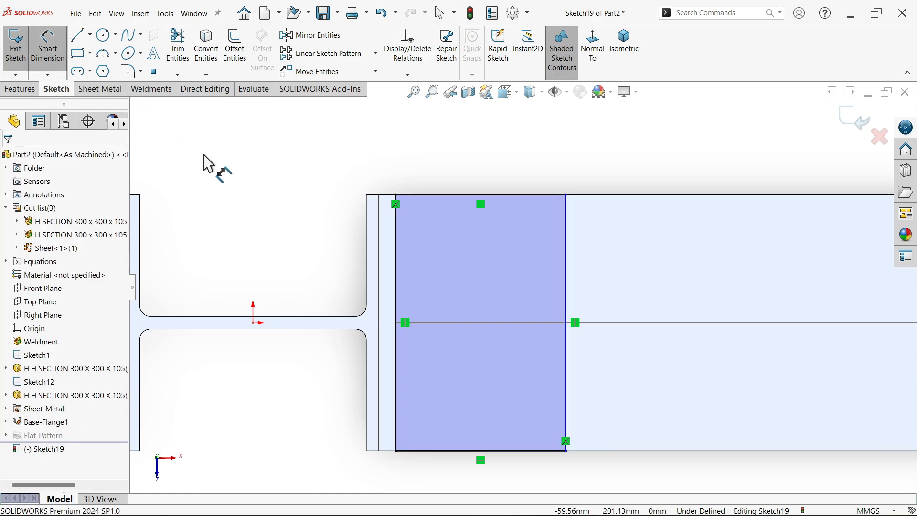
pyautogui.click(485, 196)
pyautogui.click(470, 171)
pyautogui.write('200')
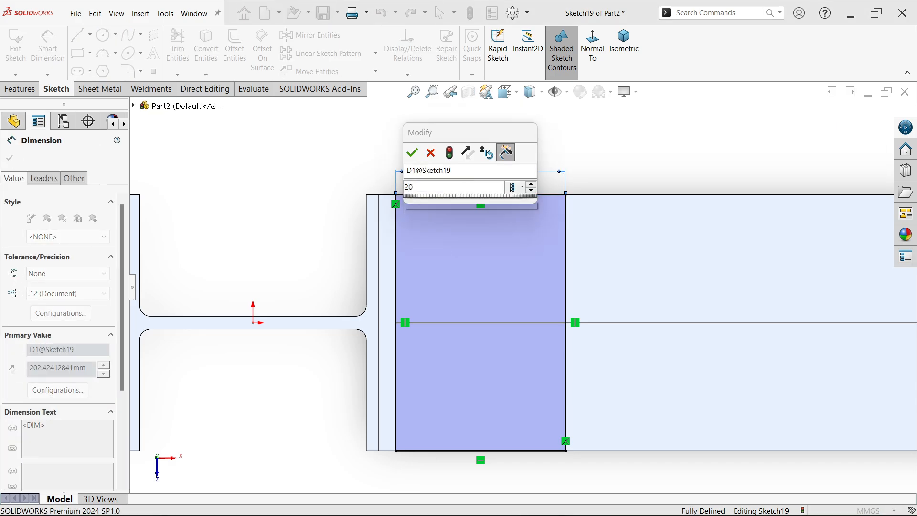
pyautogui.click(413, 151)
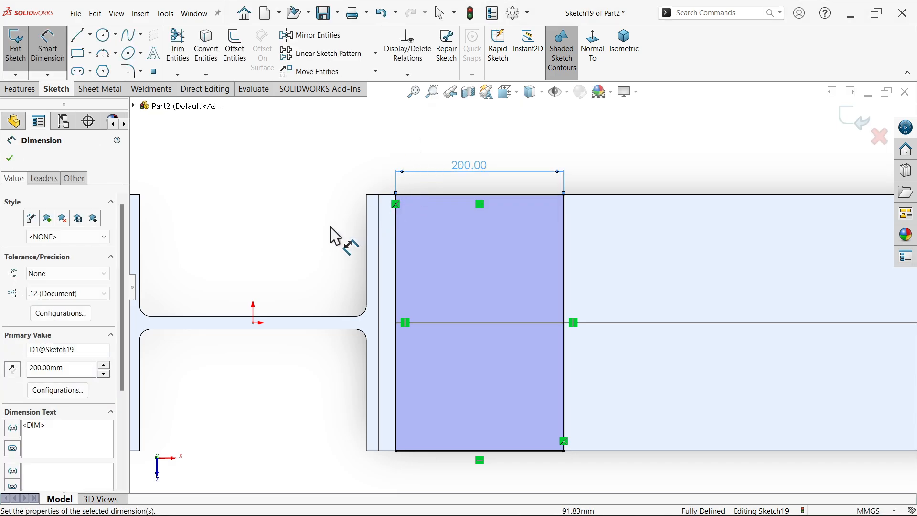
pyautogui.moveTo(338, 235)
pyautogui.mouseDown(button='middle')
pyautogui.moveTo(326, 153)
pyautogui.moveTo(291, 127)
pyautogui.mouseUp(button='middle')
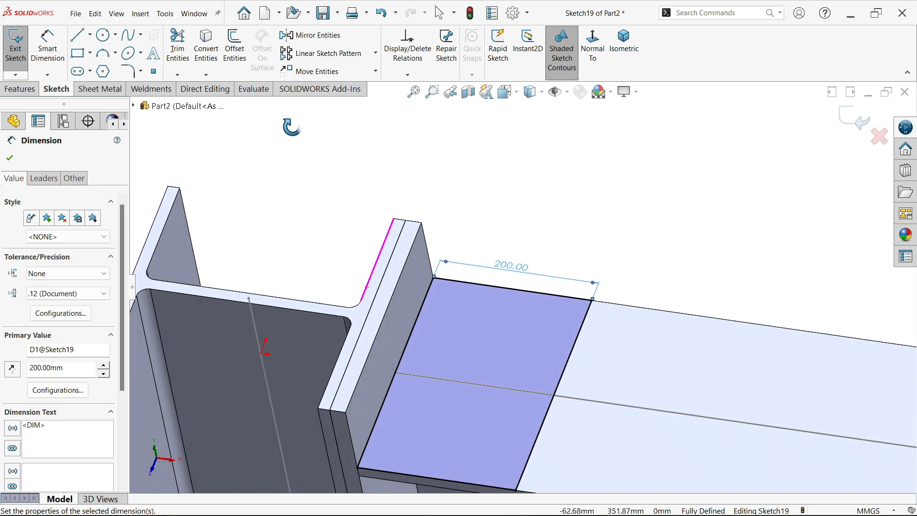
pyautogui.scroll(4, 434, 260)
pyautogui.scroll(-4, 523, 391)
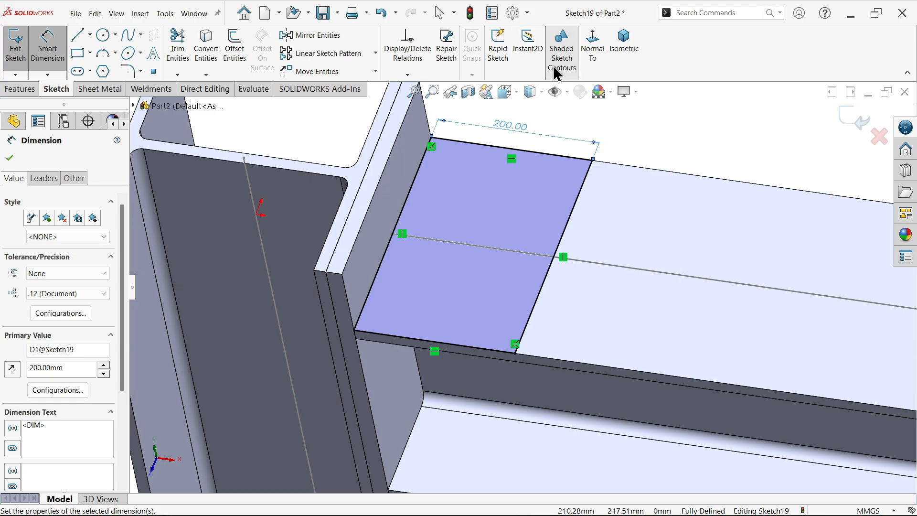
pyautogui.click(597, 57)
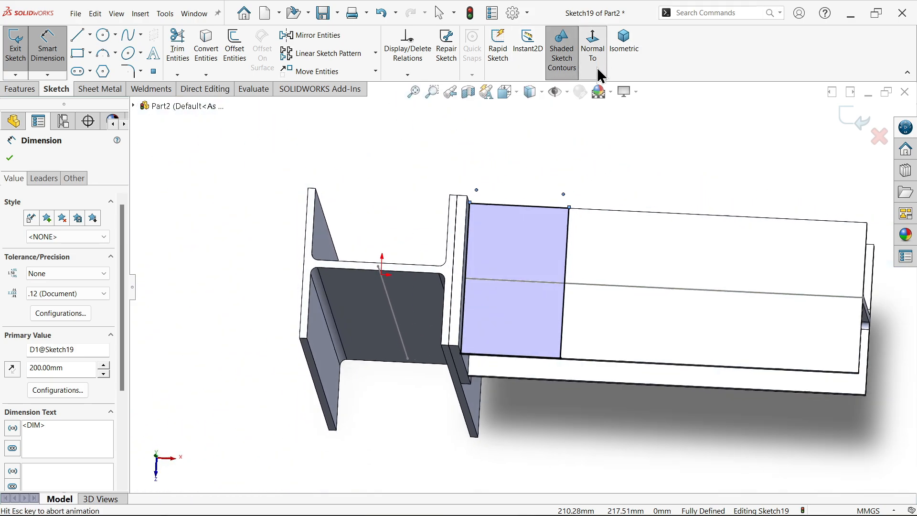
pyautogui.scroll(-3, 495, 295)
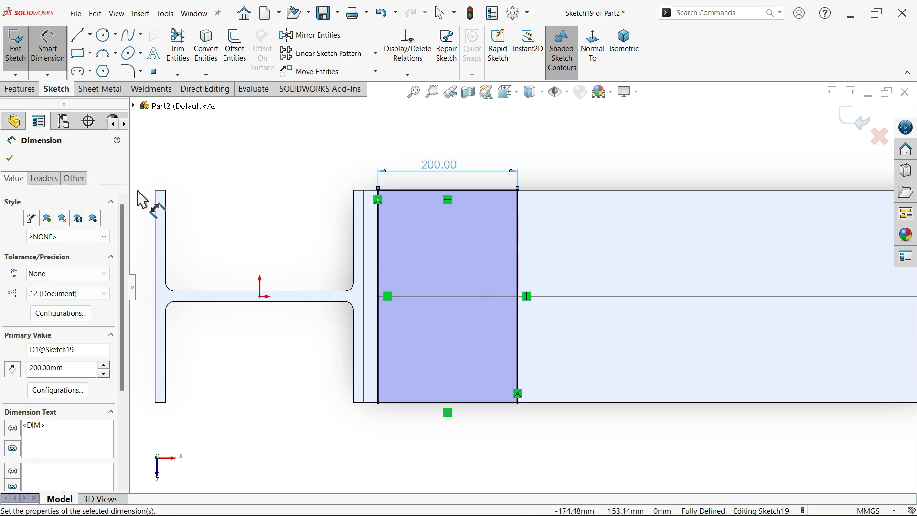
pyautogui.click(9, 159)
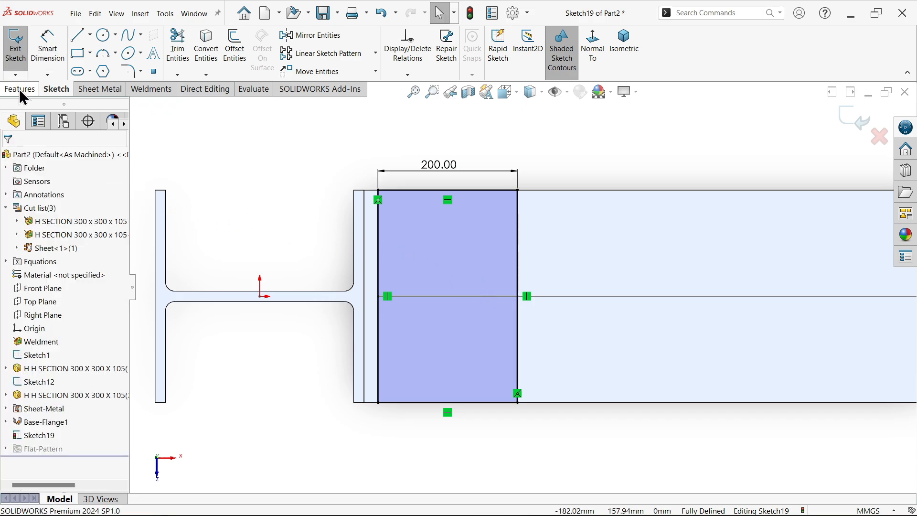
# Step: Create a base flange from the rectangle with the default 20 mm thickness, reversed so the plate sits on top of the beam flange
pyautogui.click(104, 90)
pyautogui.click(22, 44)
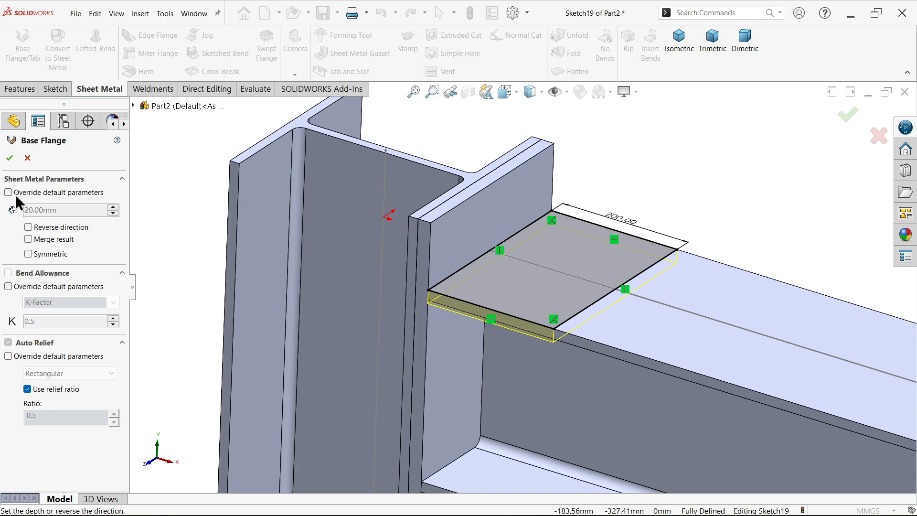
pyautogui.click(29, 226)
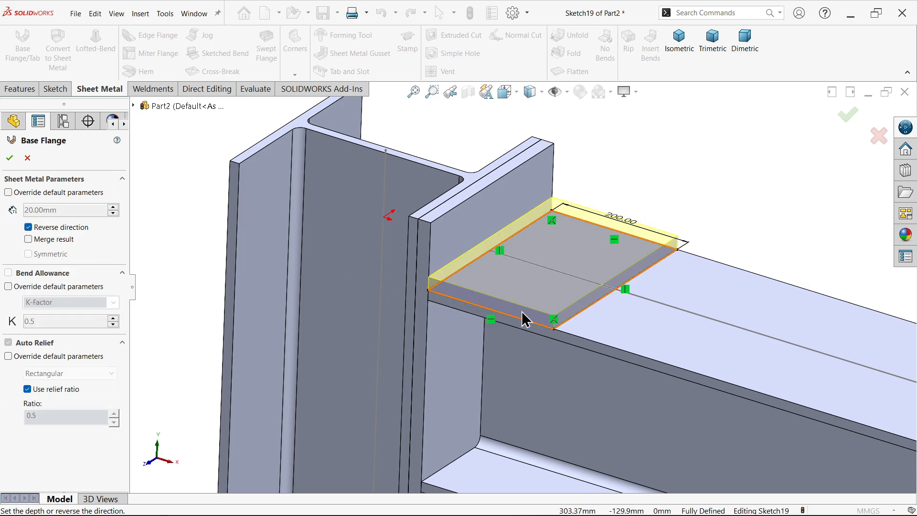
pyautogui.scroll(-2, 522, 317)
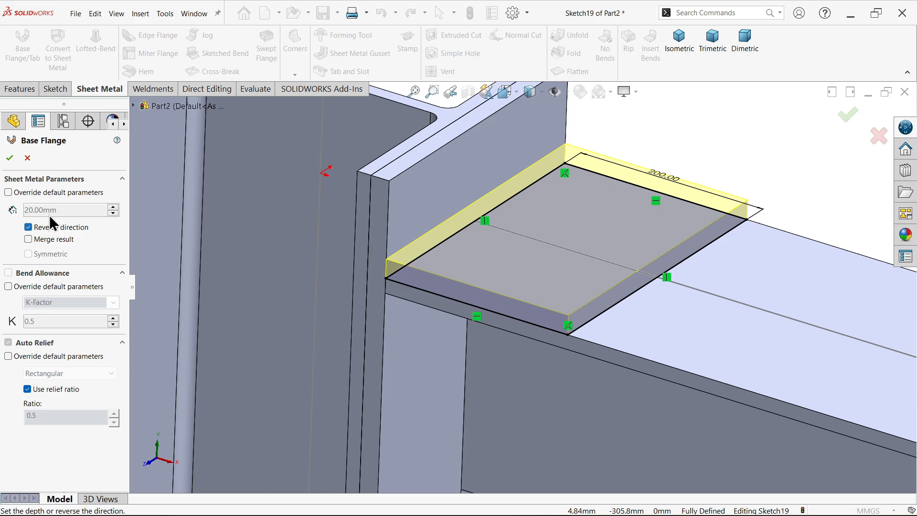
pyautogui.click(9, 160)
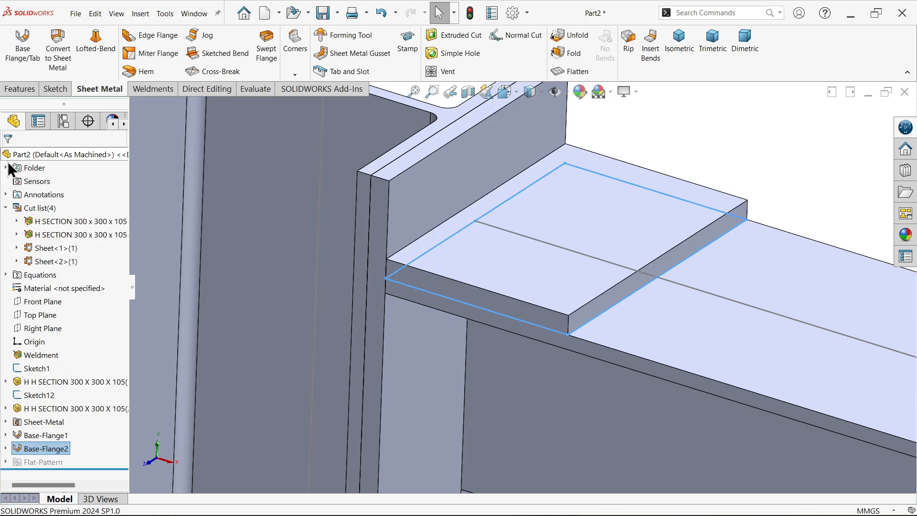
# Step: Hide the path line sketches of the horizontal beam and the column
pyautogui.click(661, 127)
pyautogui.moveTo(677, 204); pyautogui.dragTo(665, 222, button='middle')
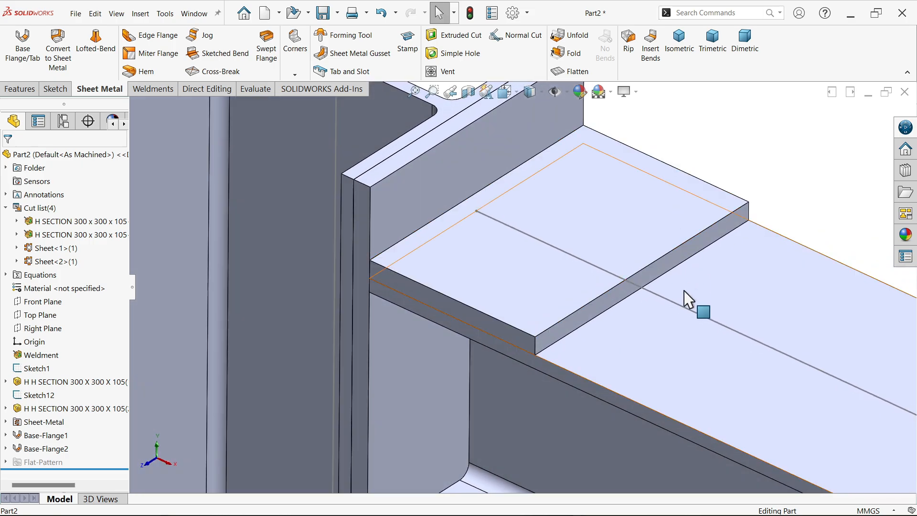
pyautogui.click(670, 301)
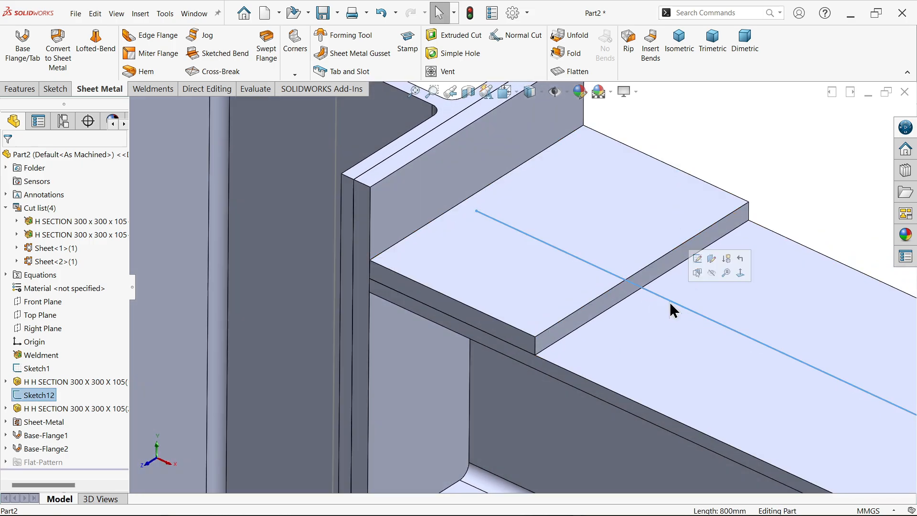
pyautogui.click(711, 274)
pyautogui.click(335, 176)
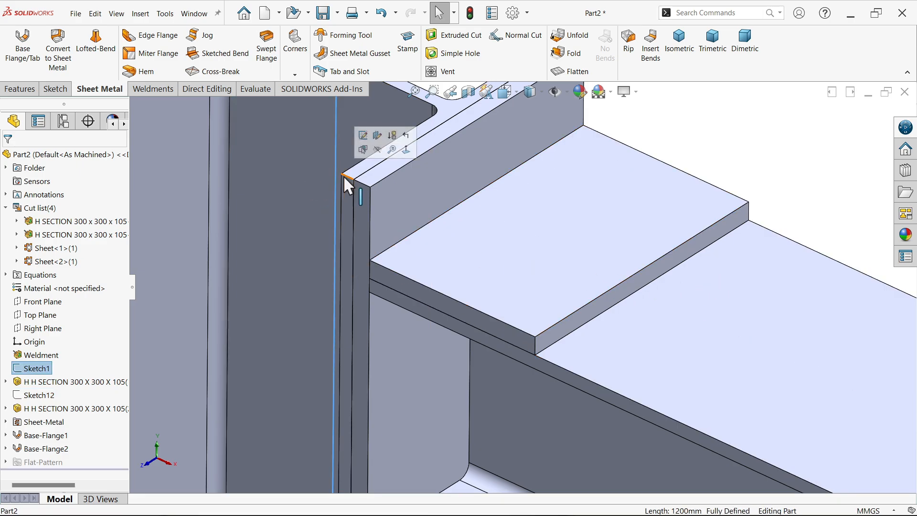
pyautogui.click(377, 149)
pyautogui.scroll(5, 502, 229)
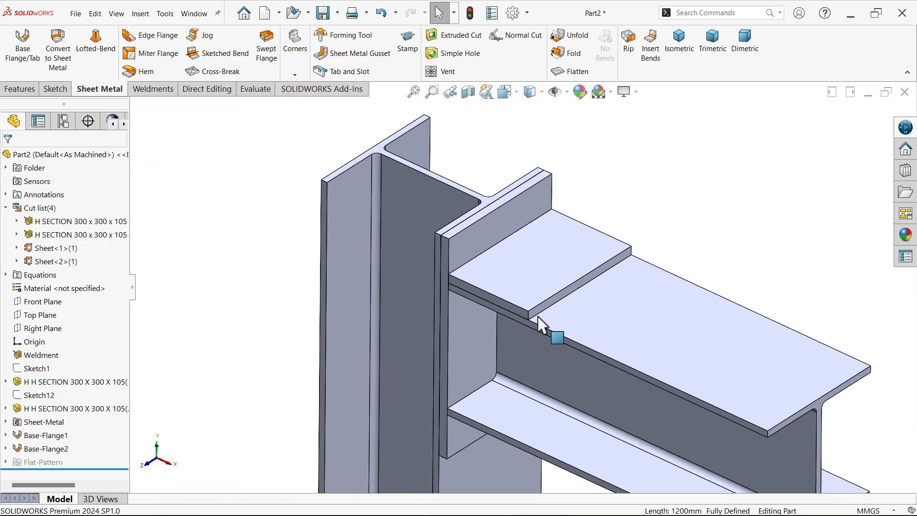
# Step: Sketch on the vertical connection plate's beam-side face, drawing a vertical centerline from the midpoint of its top edge to its bottom edge
pyautogui.scroll(-2, 593, 247)
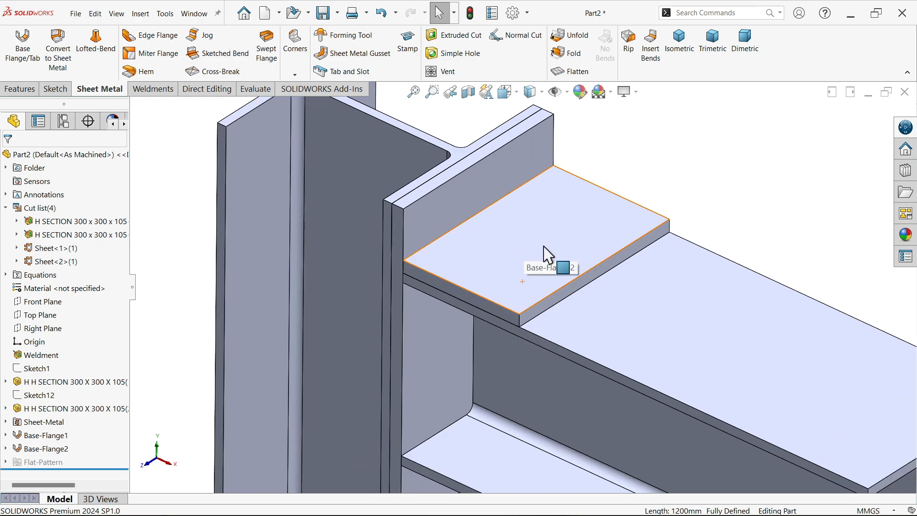
pyautogui.click(438, 216)
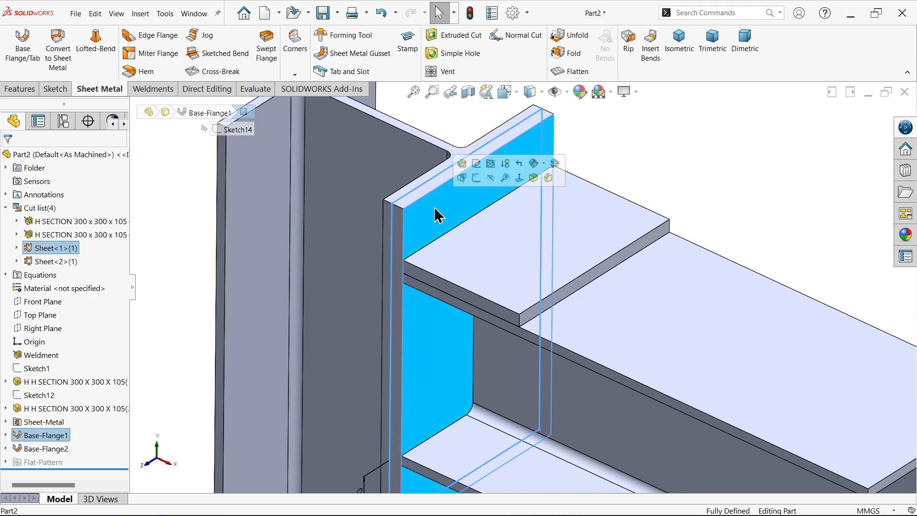
pyautogui.click(477, 178)
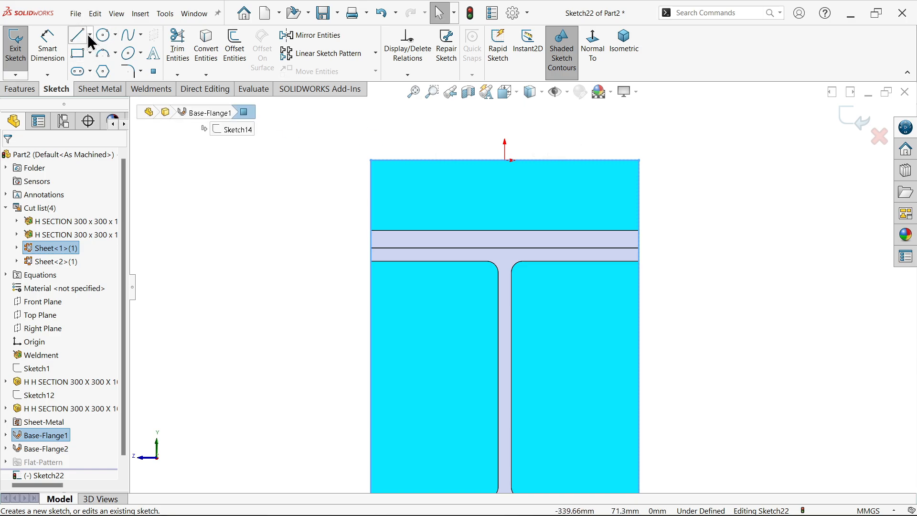
pyautogui.click(90, 35)
pyautogui.click(93, 63)
pyautogui.scroll(3, 522, 286)
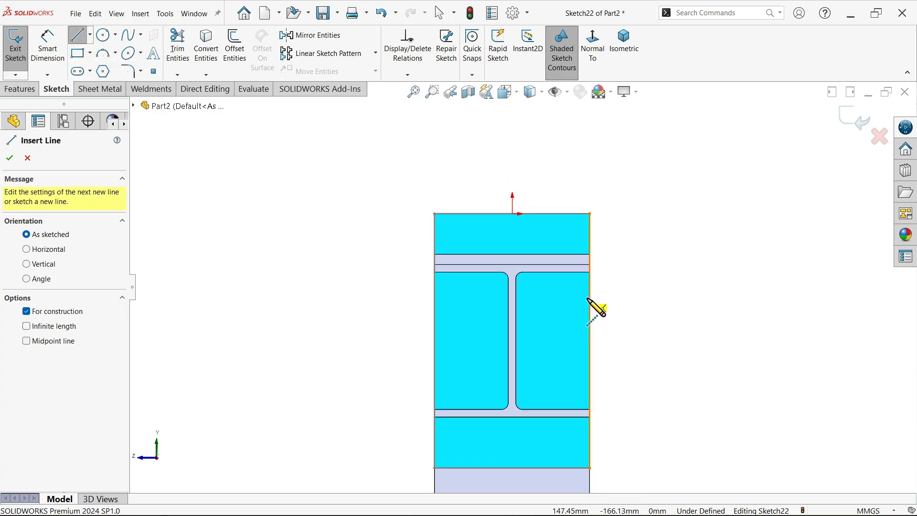
pyautogui.scroll(-2, 511, 364)
pyautogui.click(510, 132)
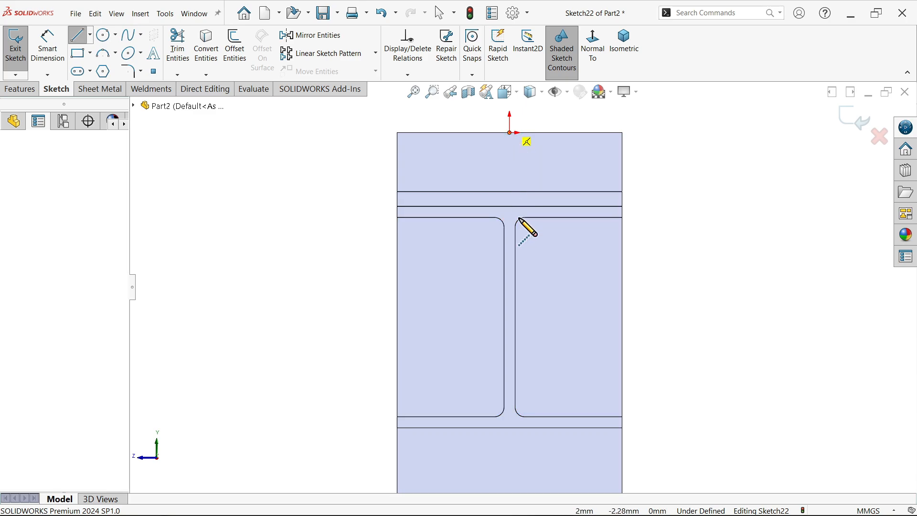
pyautogui.scroll(2, 524, 234)
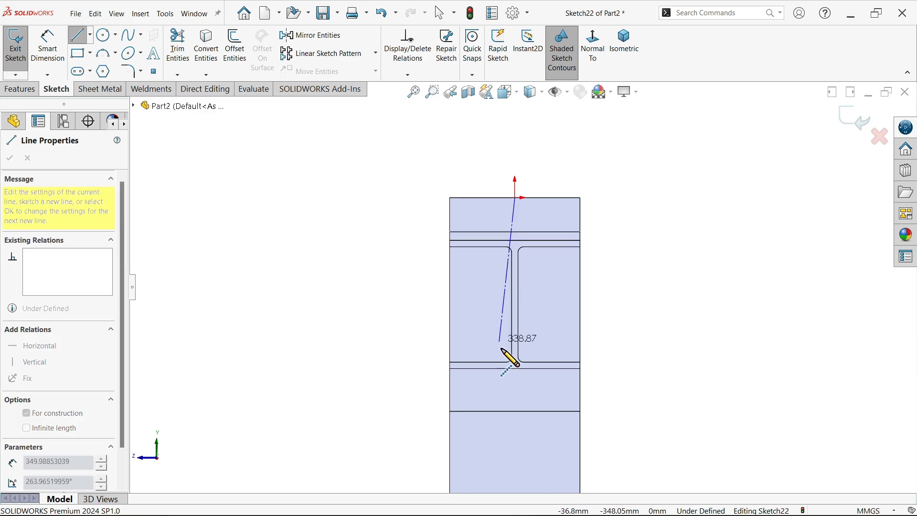
pyautogui.click(515, 411)
pyautogui.rightClick(378, 310)
pyautogui.click(402, 320)
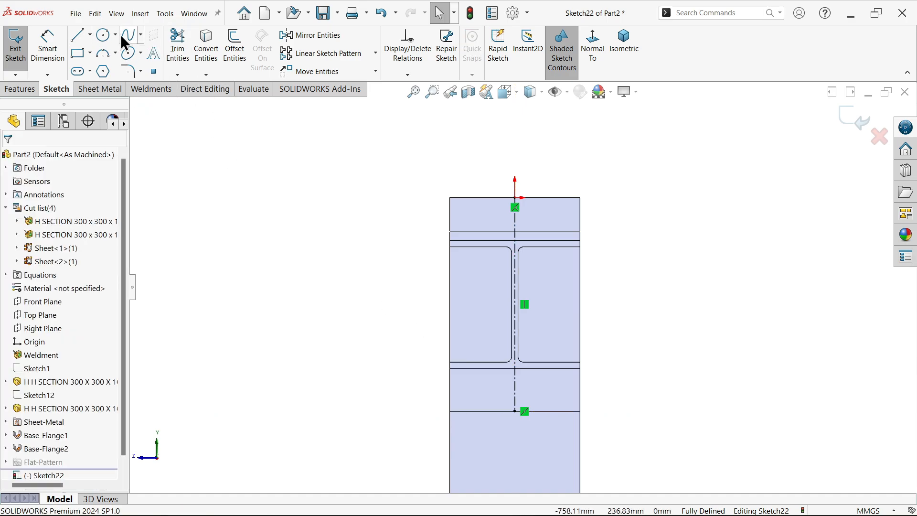
# Step: Draw a horizontal centerline from the vertical centerline's midpoint to the plate's nearest-to-column-front side edge
pyautogui.click(91, 31)
pyautogui.click(95, 61)
pyautogui.scroll(-1, 480, 334)
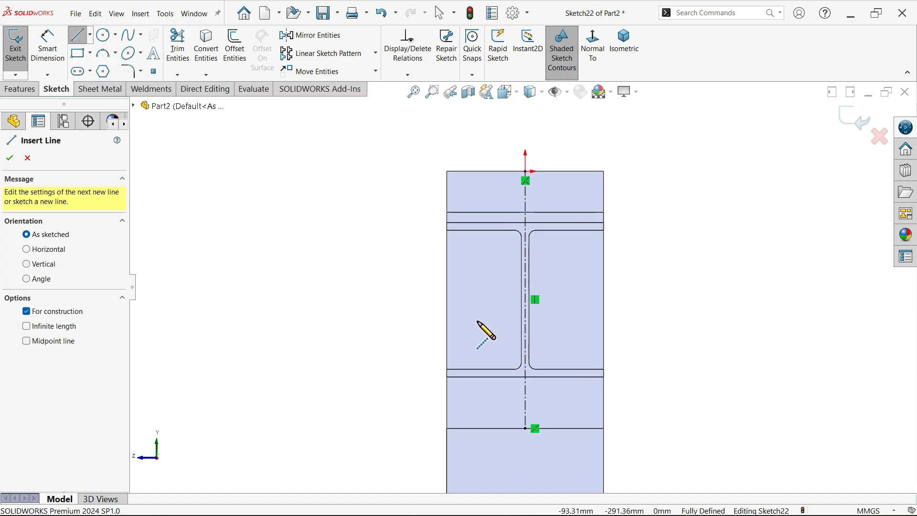
pyautogui.scroll(-1, 478, 325)
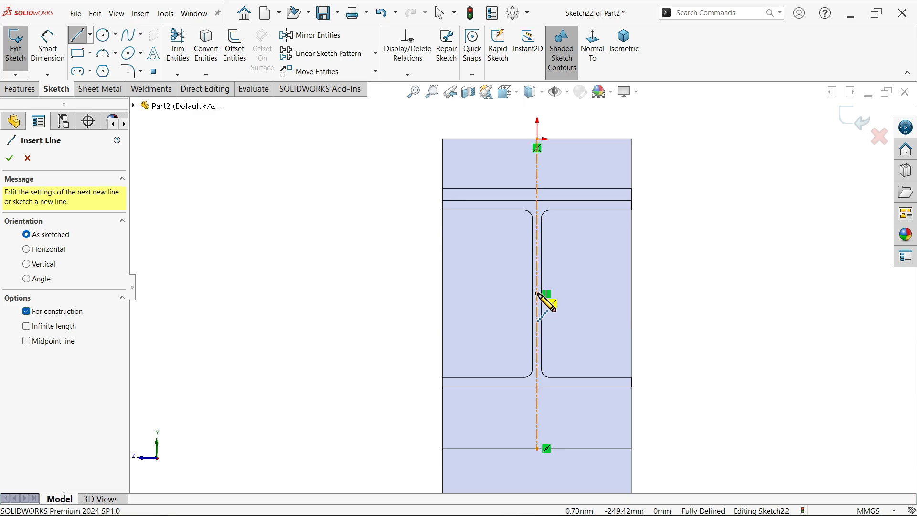
pyautogui.click(537, 293)
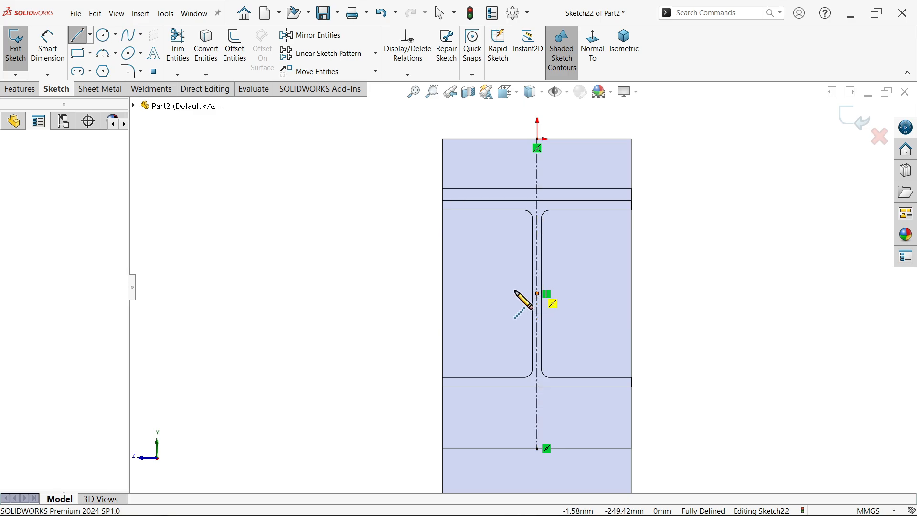
pyautogui.click(442, 294)
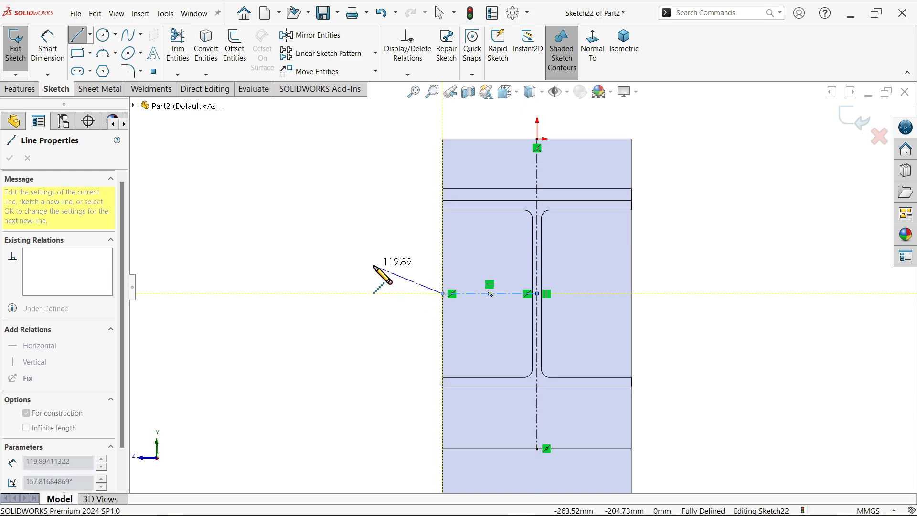
pyautogui.rightClick(379, 287)
pyautogui.click(402, 272)
# Step: Sketch two circles about 27 mm in diameter side by side on the plate's upper area, between the side edge and the vertical centerline
pyautogui.scroll(-1, 545, 141)
pyautogui.scroll(-1, 544, 141)
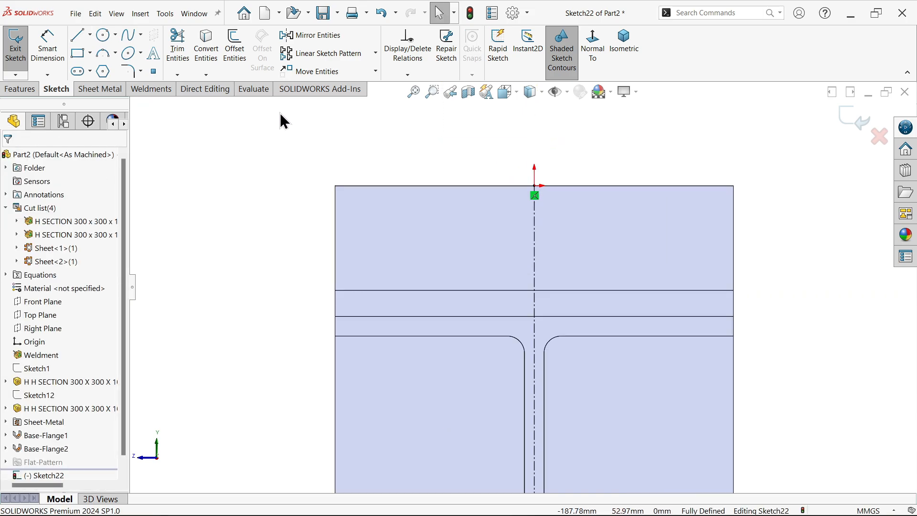
pyautogui.click(105, 37)
pyautogui.click(381, 233)
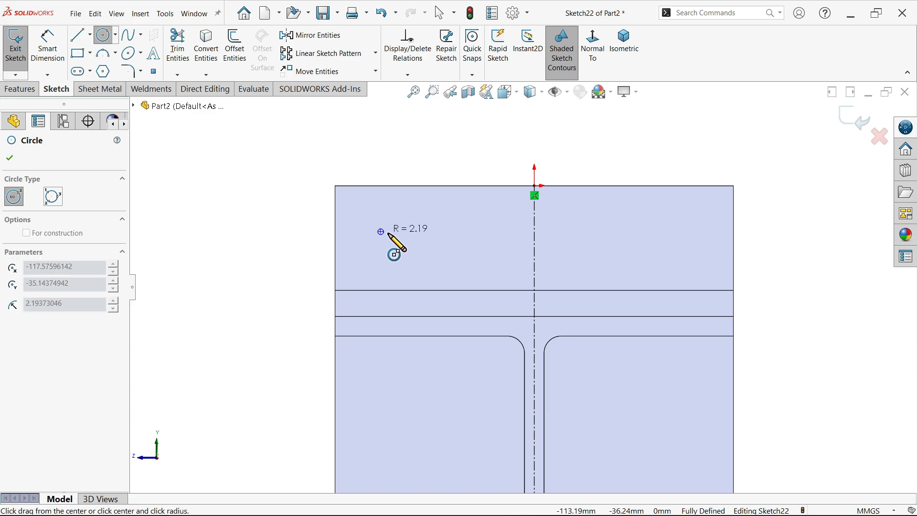
pyautogui.click(398, 238)
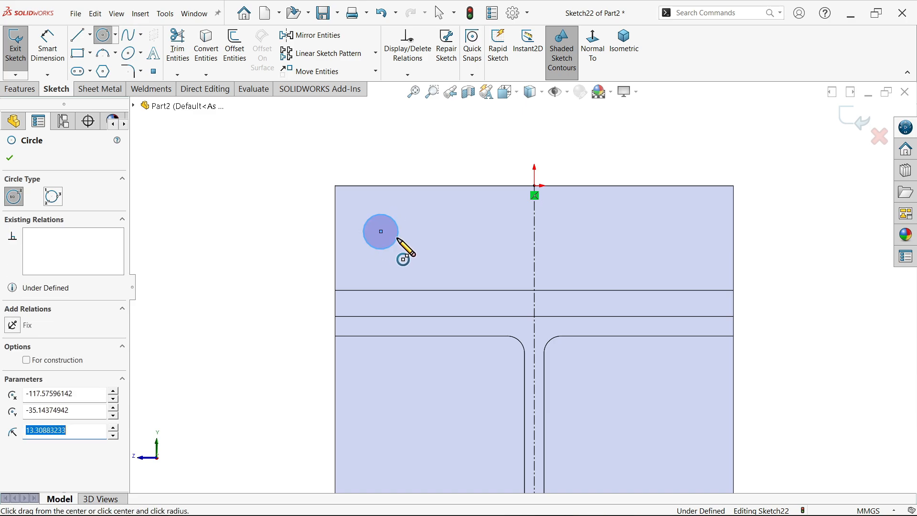
pyautogui.click(468, 232)
pyautogui.click(484, 241)
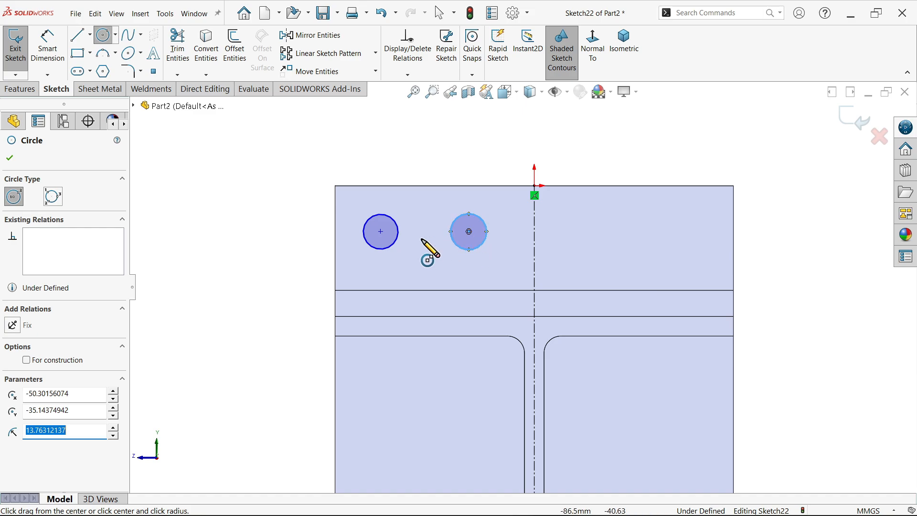
# Step: Dimension the diameter of the circle nearest the plate's side edge as 16 mm
pyautogui.click(48, 42)
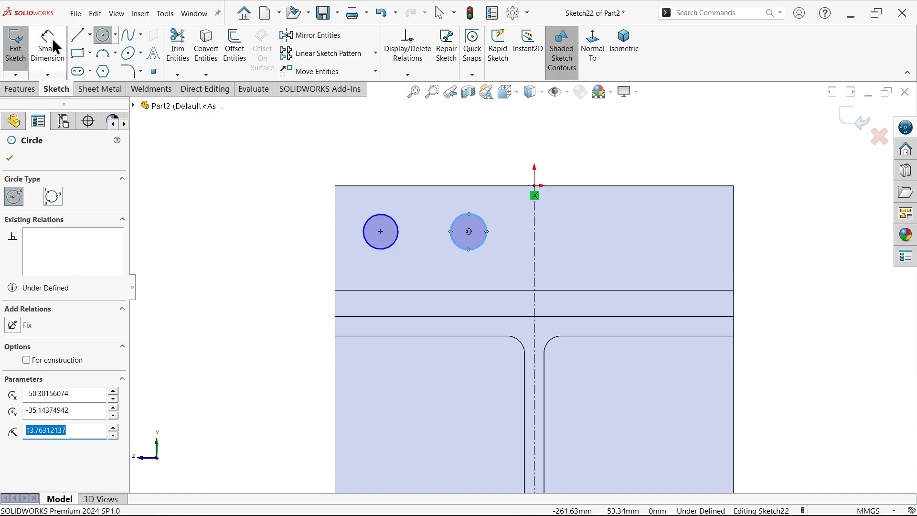
pyautogui.click(366, 243)
pyautogui.click(361, 261)
pyautogui.write('25')
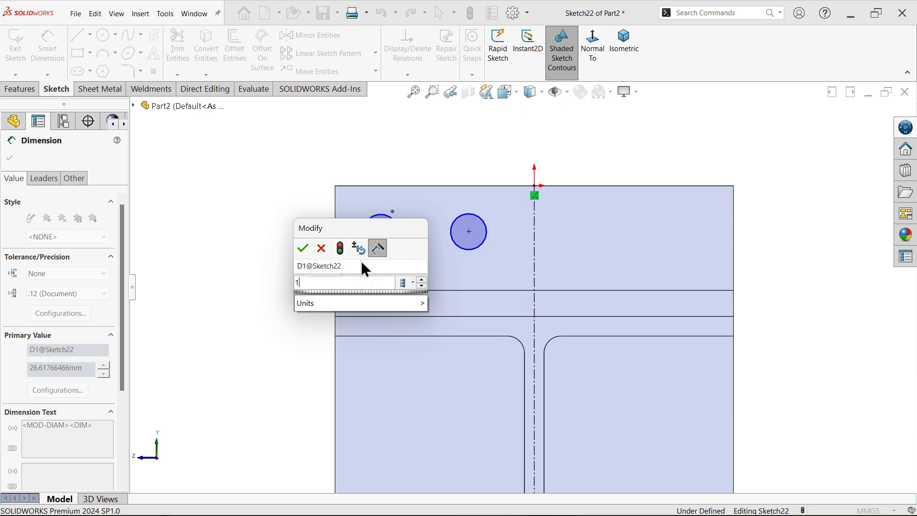
pyautogui.press('Return')
# Step: Dimension the distance from the 16 mm circle's center to the plate's side edge as 30 mm
pyautogui.scroll(-2, 412, 202)
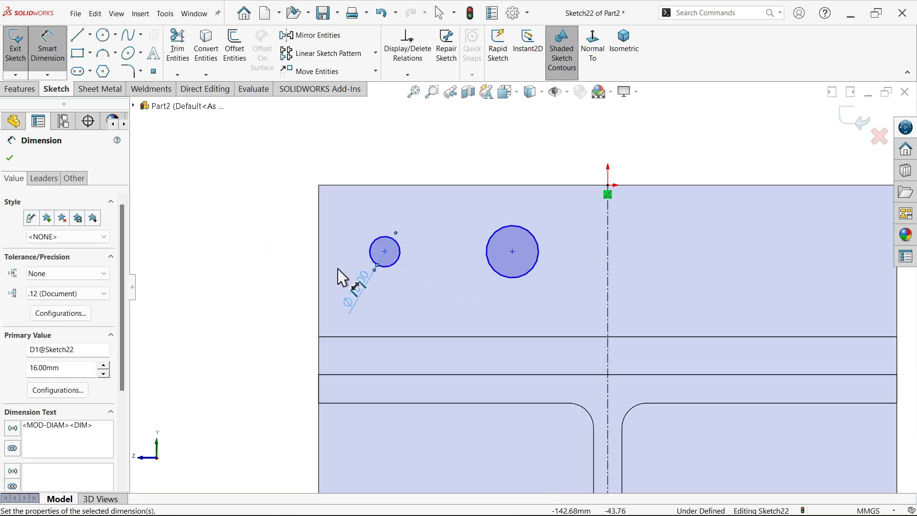
pyautogui.click(386, 252)
pyautogui.click(319, 222)
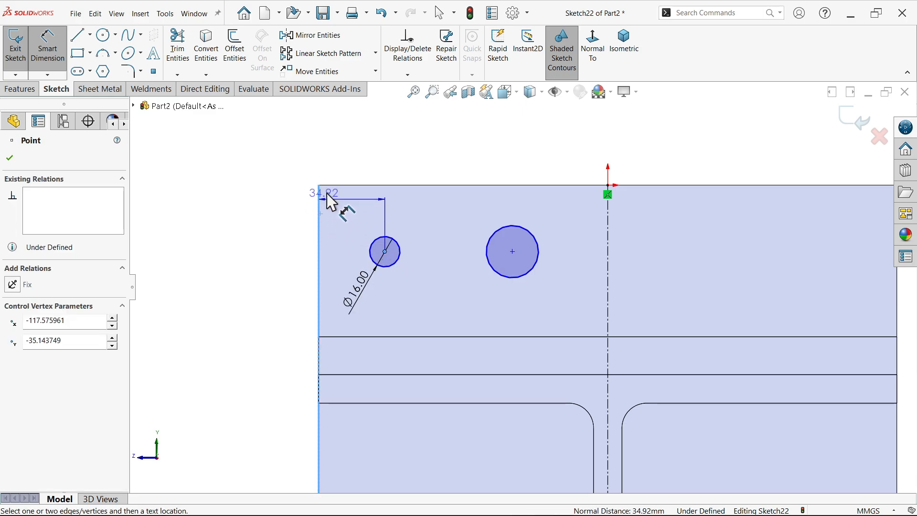
pyautogui.click(342, 151)
pyautogui.write('30')
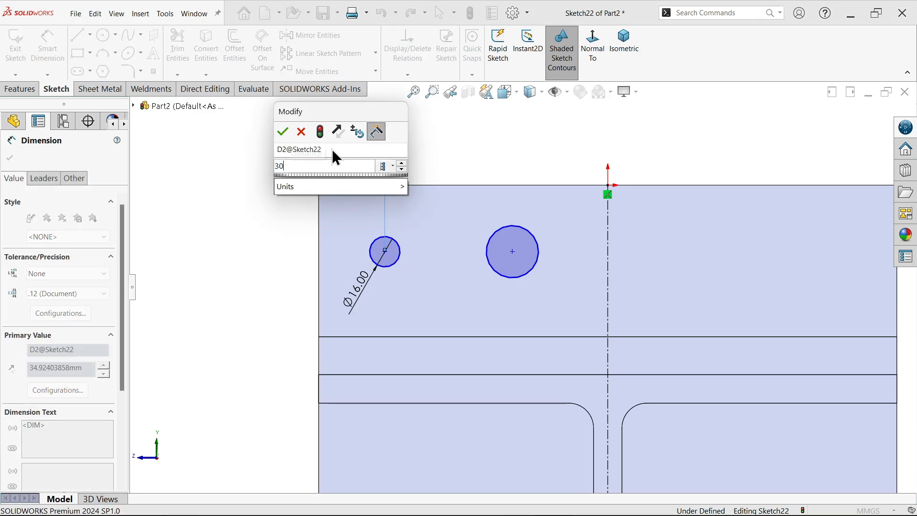
pyautogui.click(282, 133)
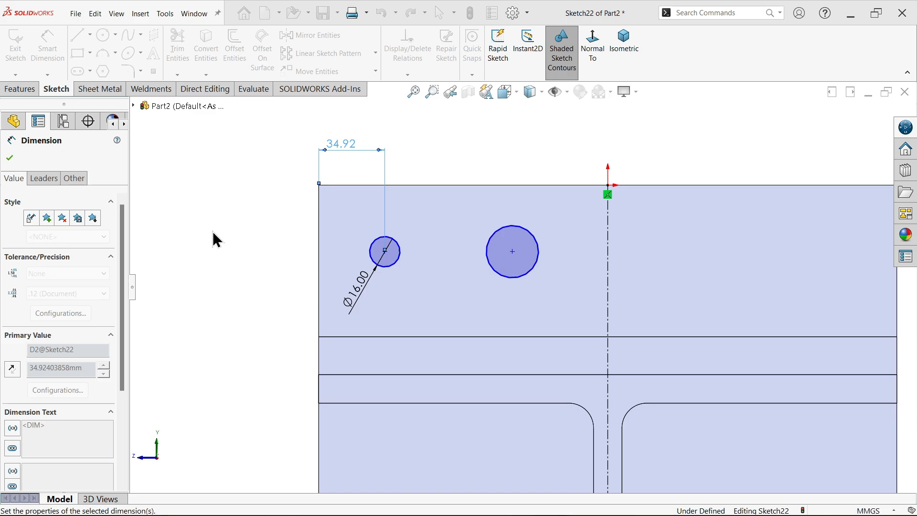
# Step: Dimension the horizontal distance between the two circles' centers as 70 mm
pyautogui.click(389, 260)
pyautogui.click(488, 256)
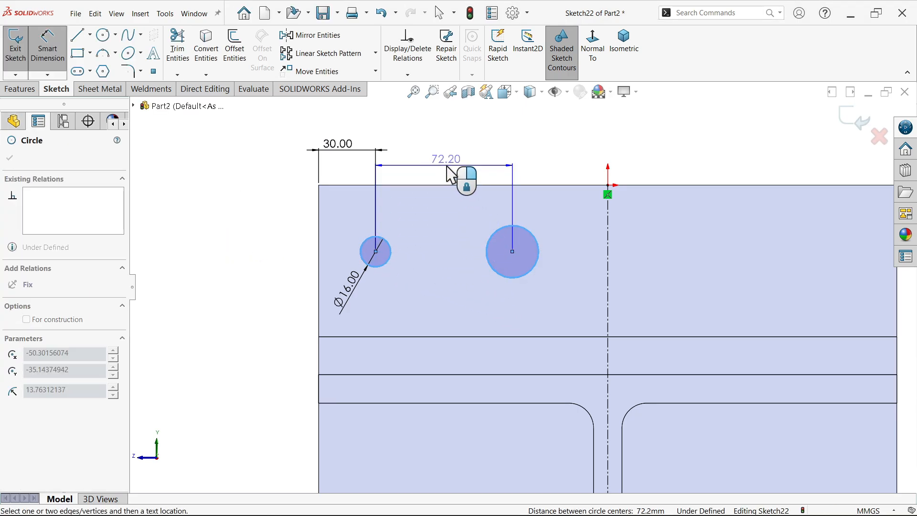
pyautogui.click(448, 174)
pyautogui.write('70')
pyautogui.press('Return')
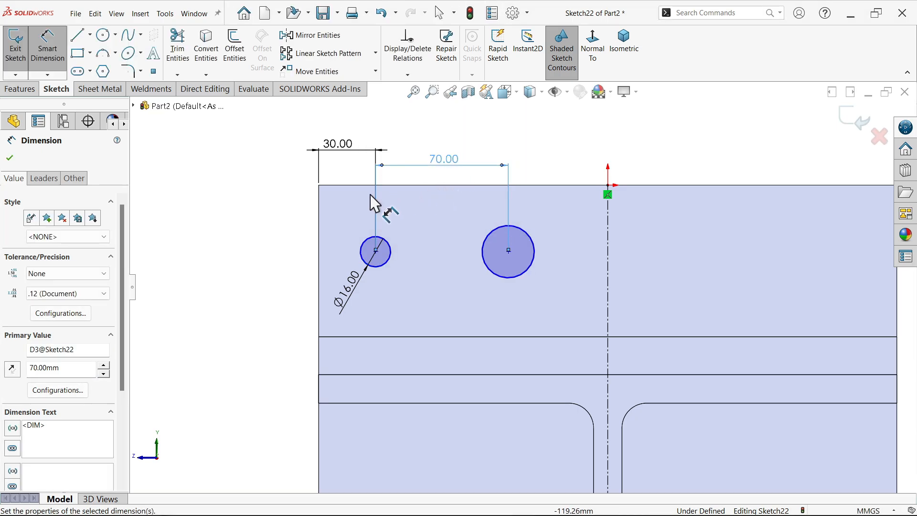
pyautogui.click(10, 160)
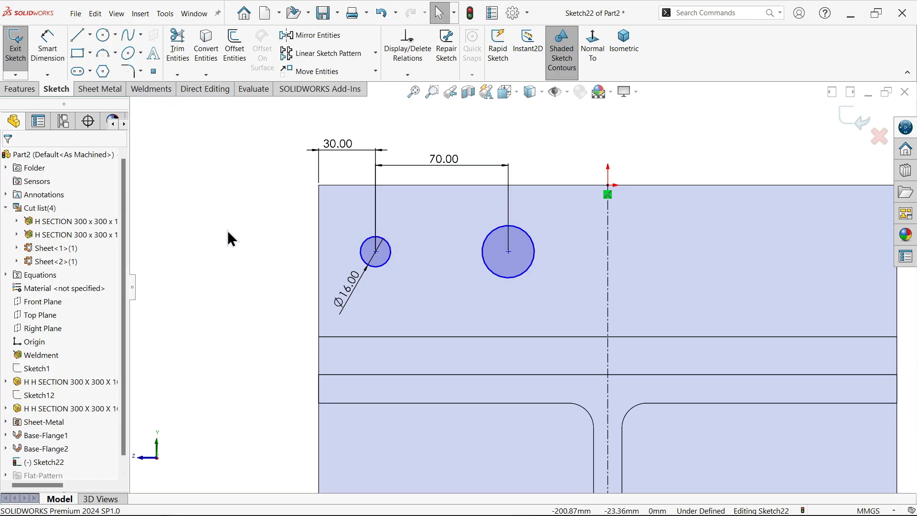
# Step: Make the two circles' centers horizontal to each other and their radii equal
pyautogui.click(376, 253)
pyautogui.keyDown('ctrl'); pyautogui.click(509, 252); pyautogui.keyUp('ctrl')
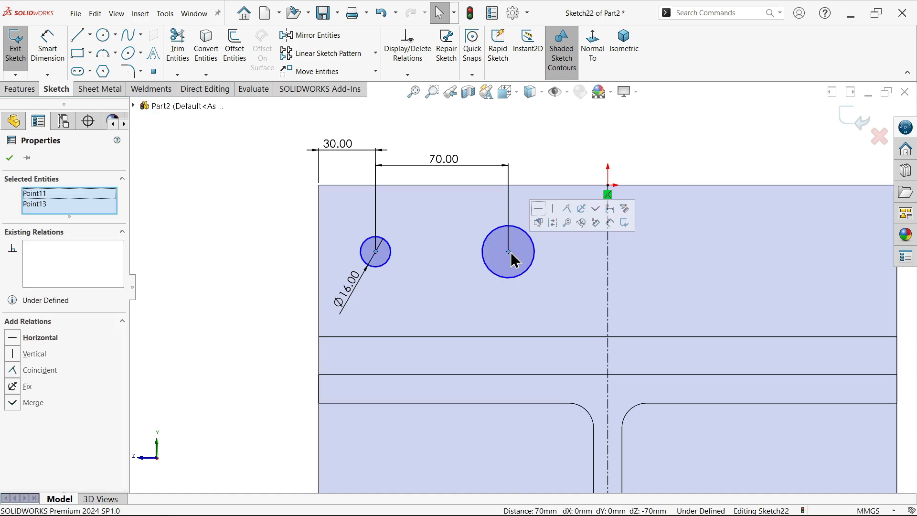
pyautogui.click(538, 209)
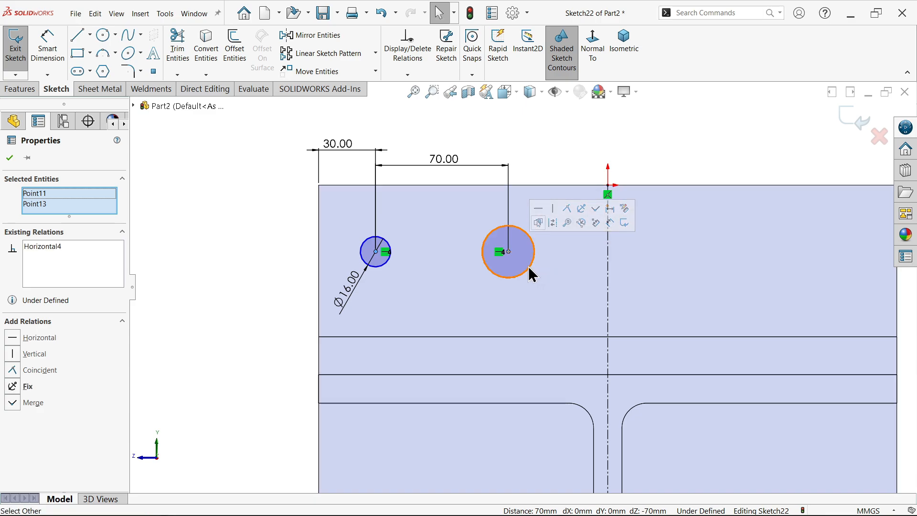
pyautogui.click(526, 271)
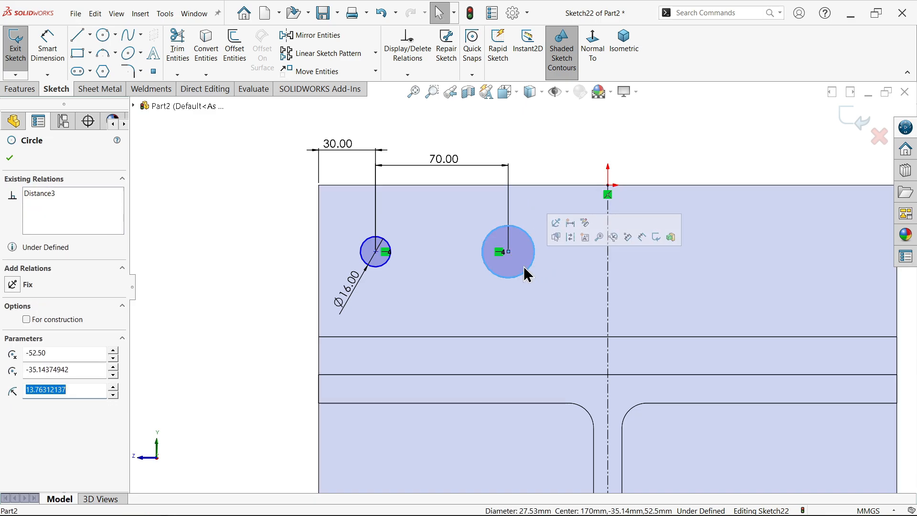
pyautogui.keyDown('ctrl'); pyautogui.click(387, 261); pyautogui.keyUp('ctrl')
pyautogui.click(459, 220)
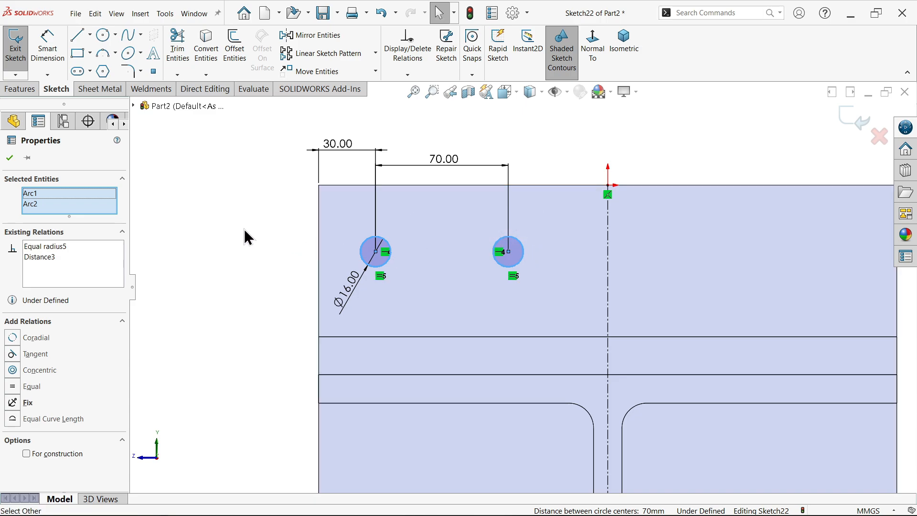
# Step: Dimension the outer circle's distance from the plate's top edge as 40 mm
pyautogui.click(51, 56)
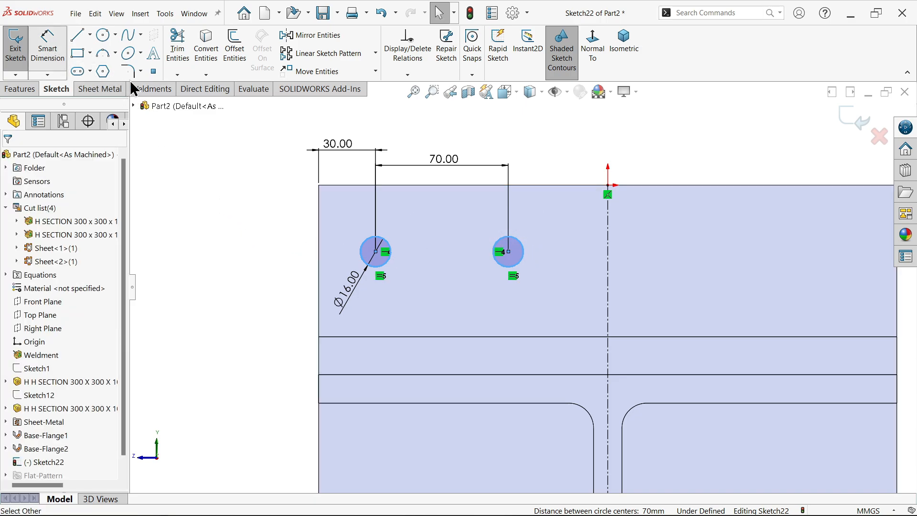
pyautogui.click(388, 263)
pyautogui.click(455, 186)
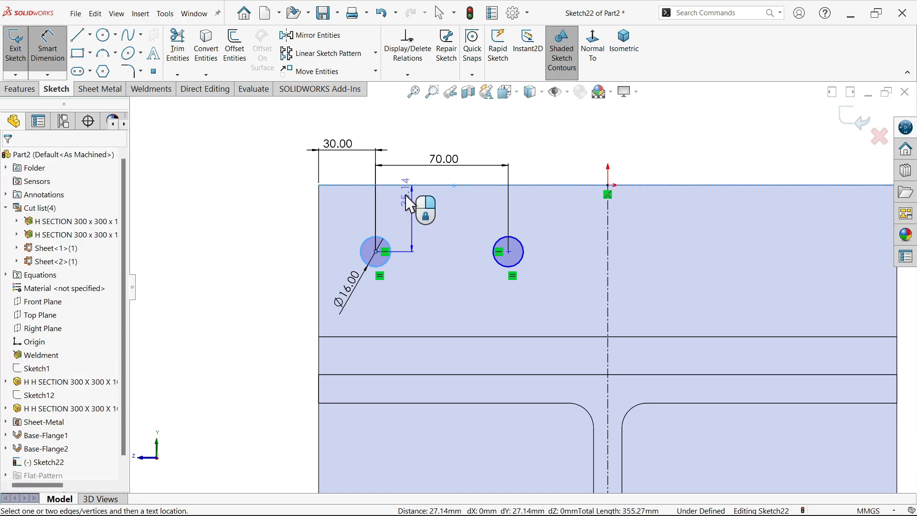
pyautogui.click(297, 221)
pyautogui.write('40')
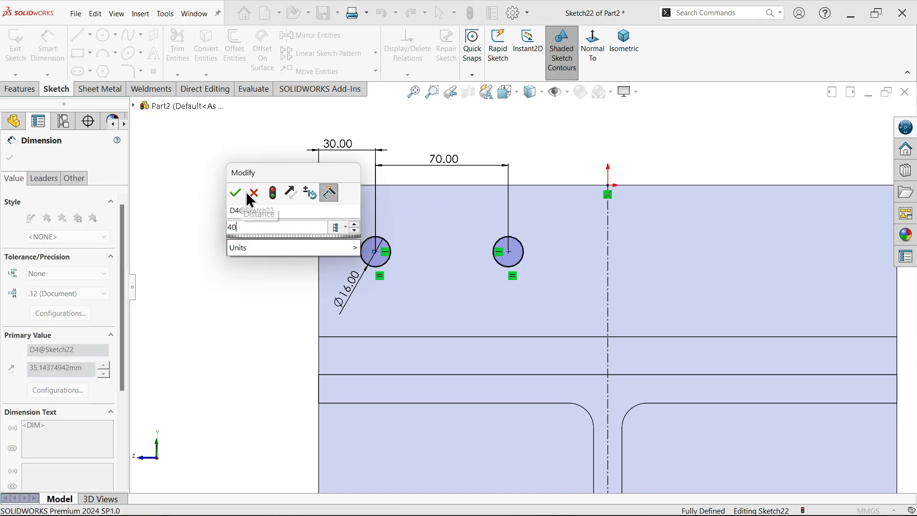
pyautogui.click(238, 187)
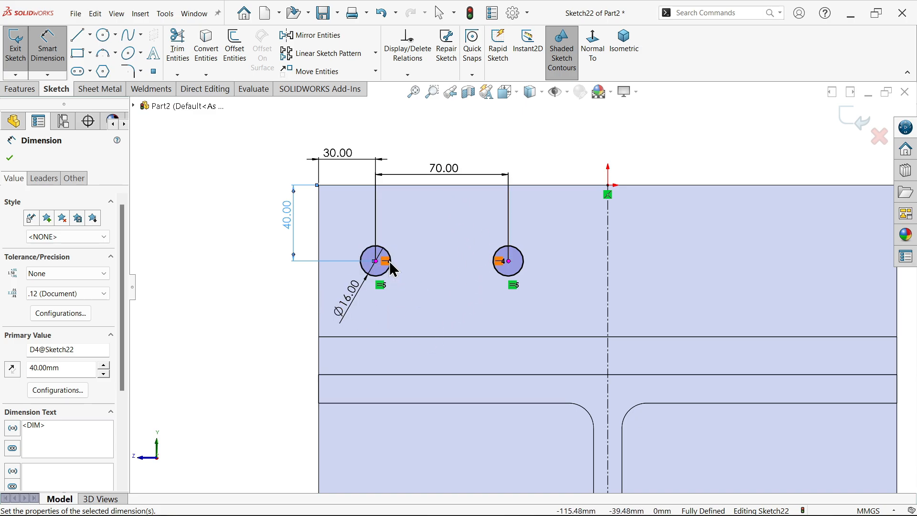
# Step: Sketch a vertical centerline along the plate's side edge, from the horizontal centerline's outer end up to the beam flange's inner edge
pyautogui.scroll(3, 392, 268)
pyautogui.scroll(-2, 528, 364)
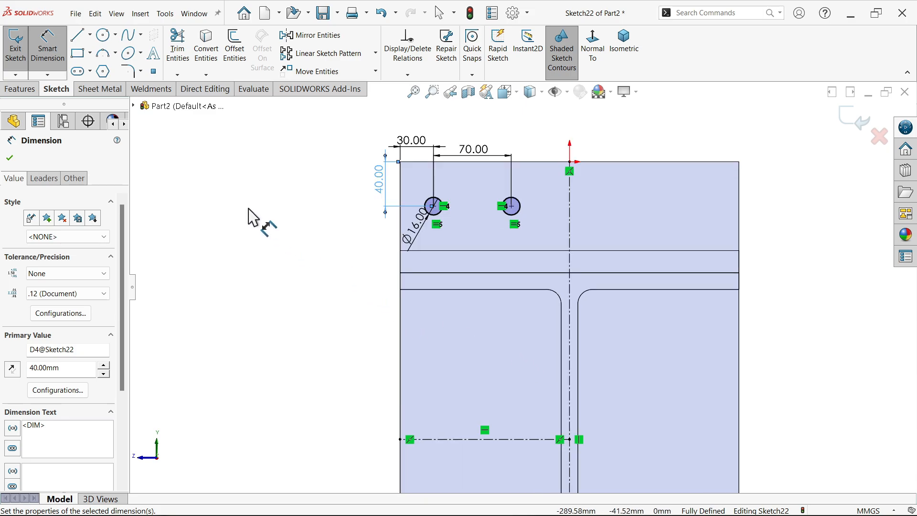
pyautogui.click(89, 35)
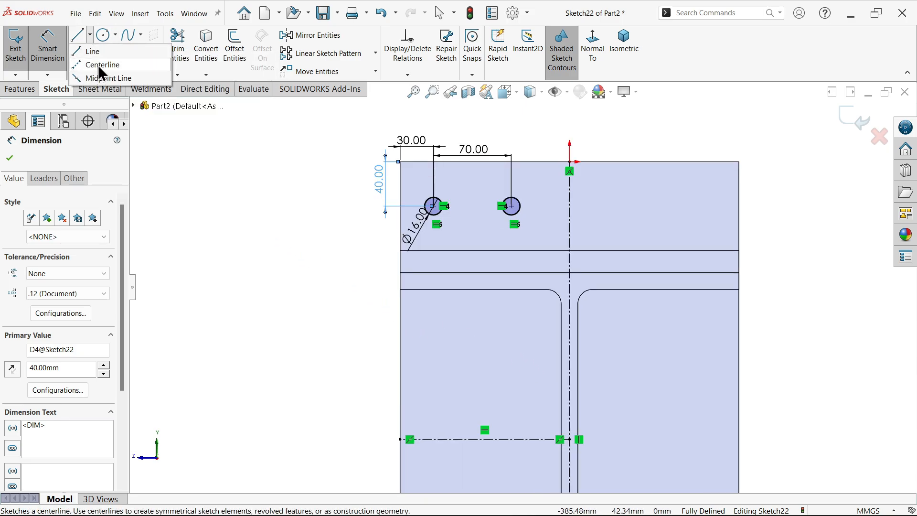
pyautogui.click(102, 73)
pyautogui.scroll(2, 447, 389)
pyautogui.scroll(-4, 516, 332)
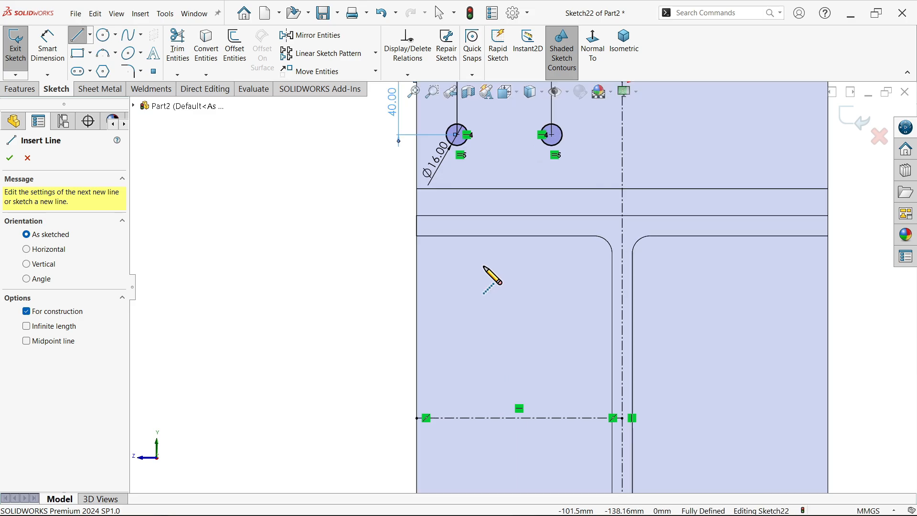
pyautogui.scroll(-1, 555, 291)
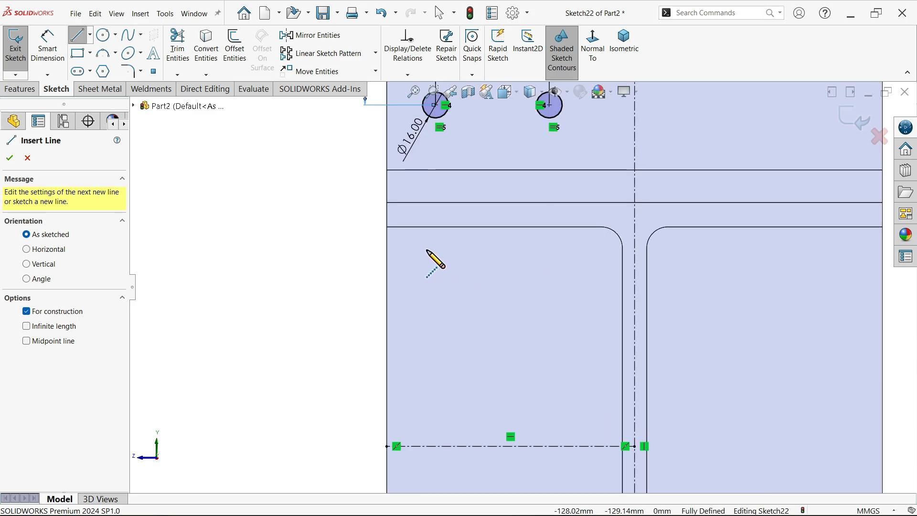
pyautogui.click(387, 445)
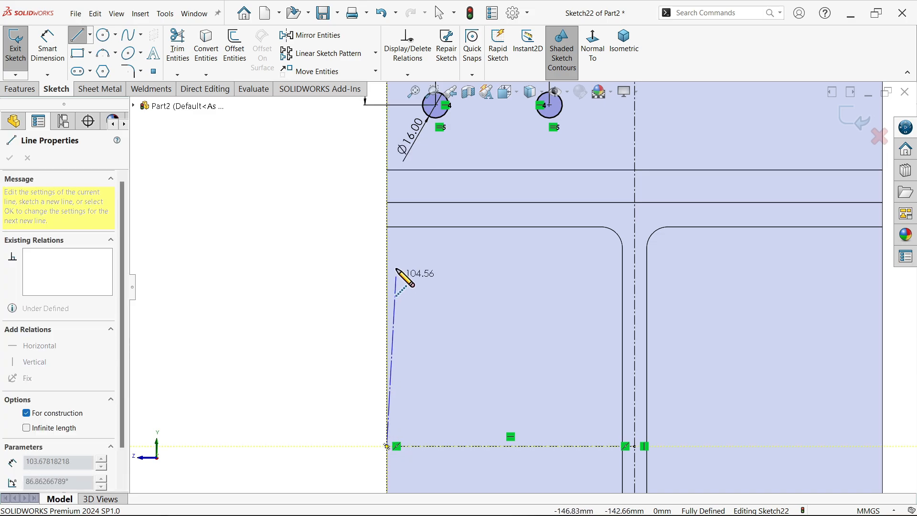
pyautogui.click(387, 228)
pyautogui.rightClick(302, 247)
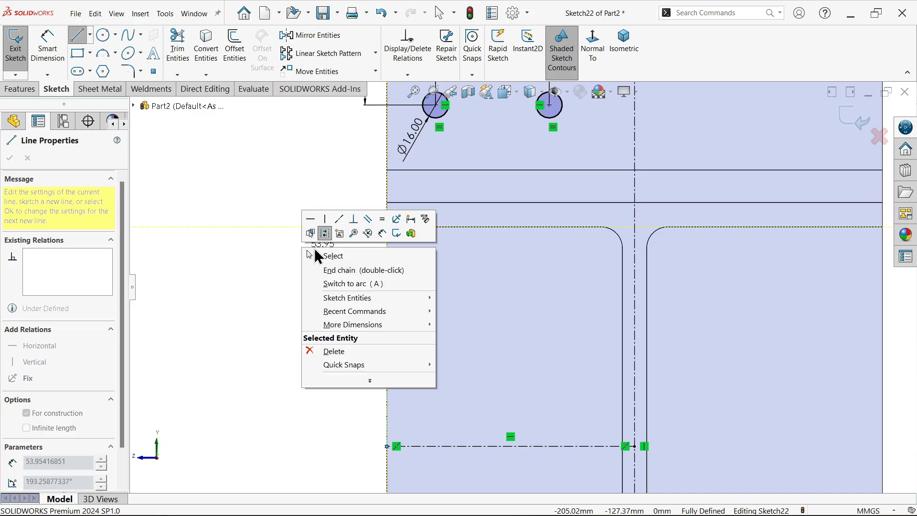
pyautogui.click(340, 259)
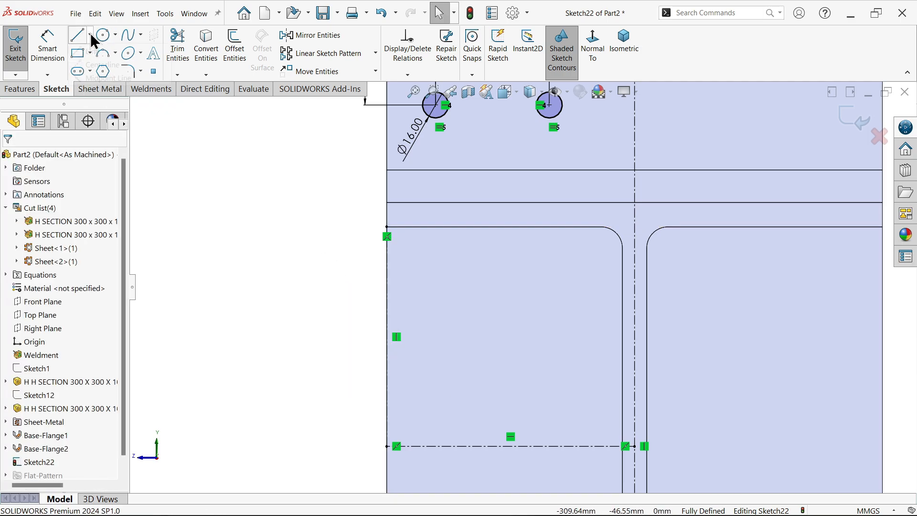
# Step: Sketch a horizontal centerline about 59 mm long, running inward from the midpoint of the vertical side-edge centerline
pyautogui.click(106, 64)
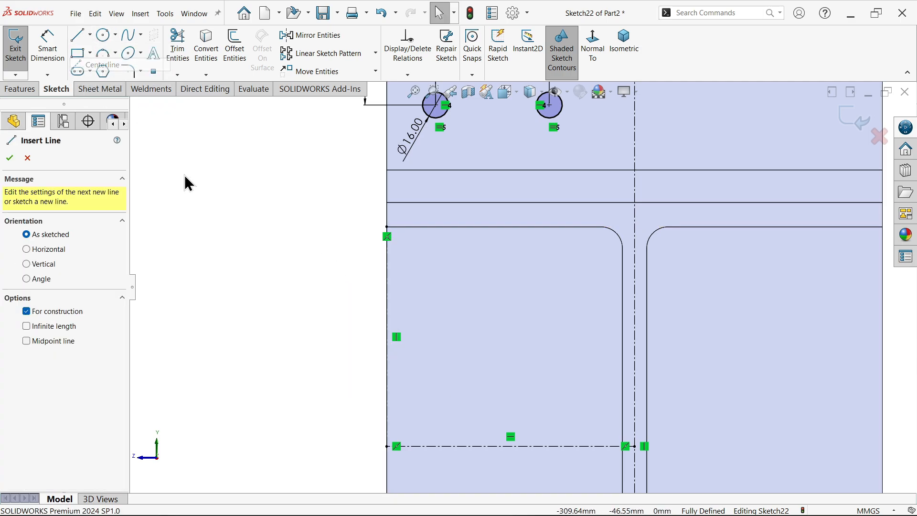
pyautogui.click(388, 336)
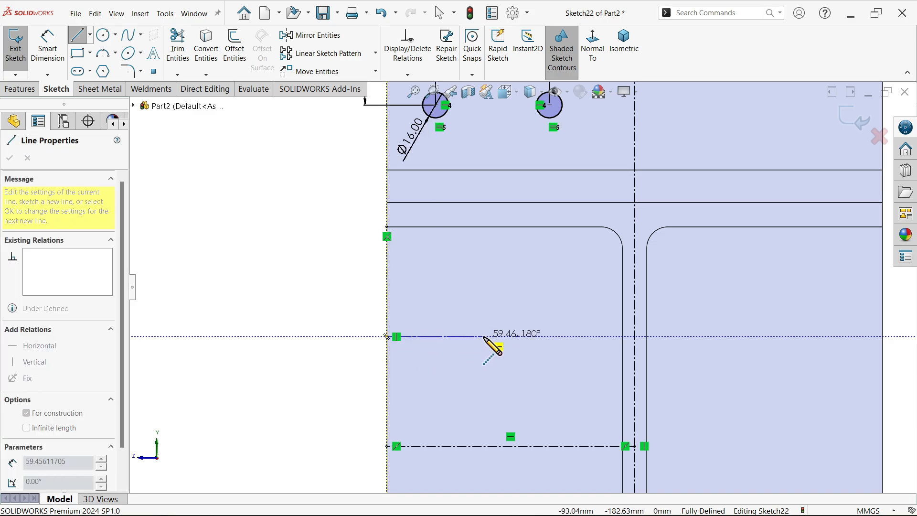
pyautogui.click(484, 337)
pyautogui.rightClick(503, 296)
pyautogui.click(516, 294)
pyautogui.scroll(1, 502, 291)
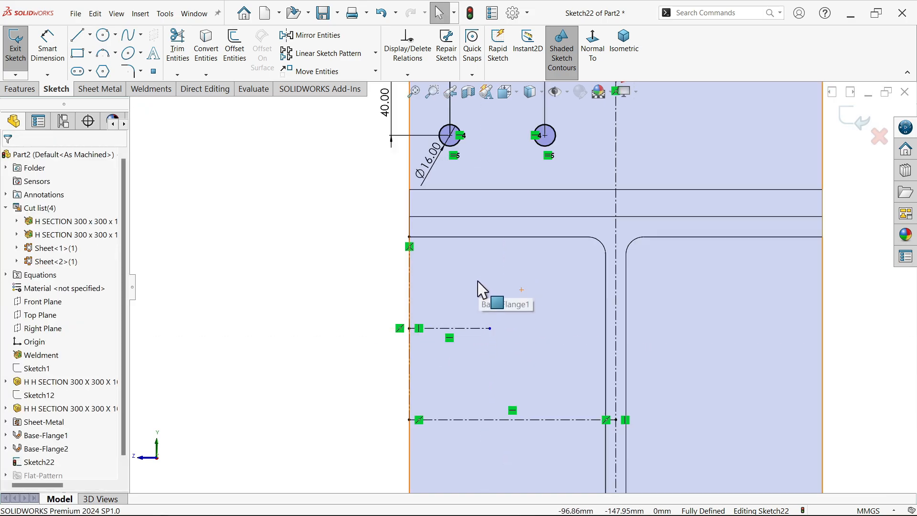
pyautogui.click(476, 329)
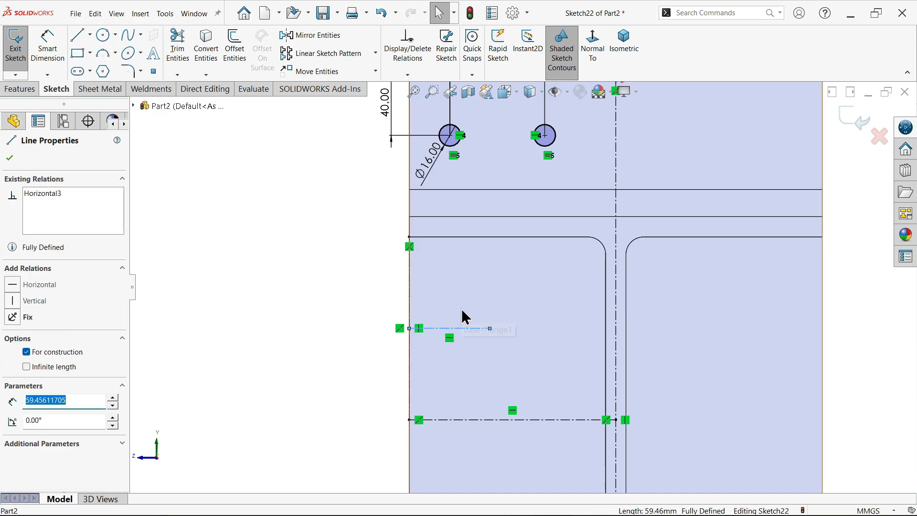
pyautogui.press('Delete')
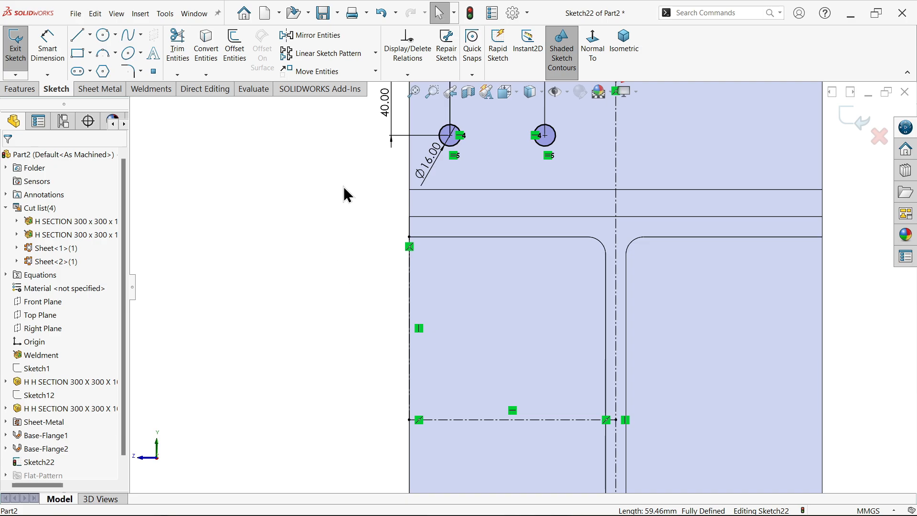
pyautogui.click(381, 13)
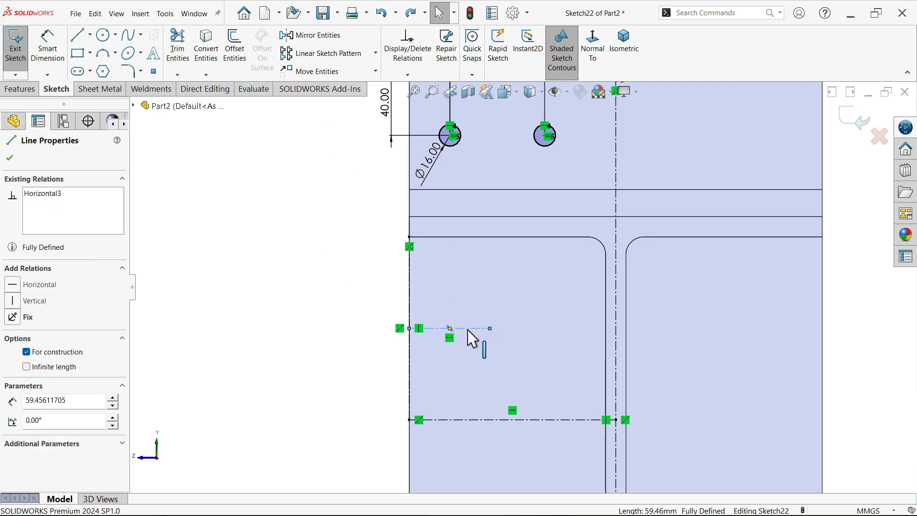
# Step: Sketch two circles side by side above the short horizontal centerline, with radii of about 13.5 mm and 8.8 mm
pyautogui.click(105, 37)
pyautogui.scroll(-1, 480, 316)
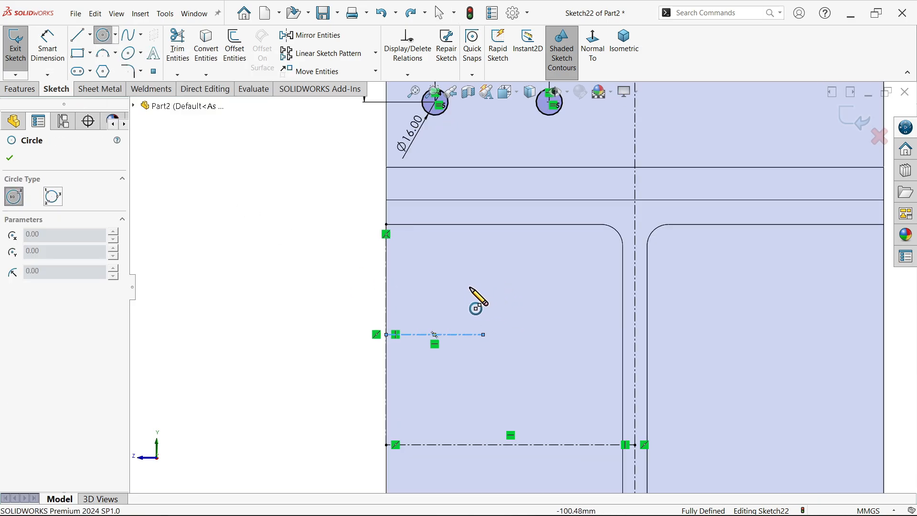
pyautogui.click(434, 276)
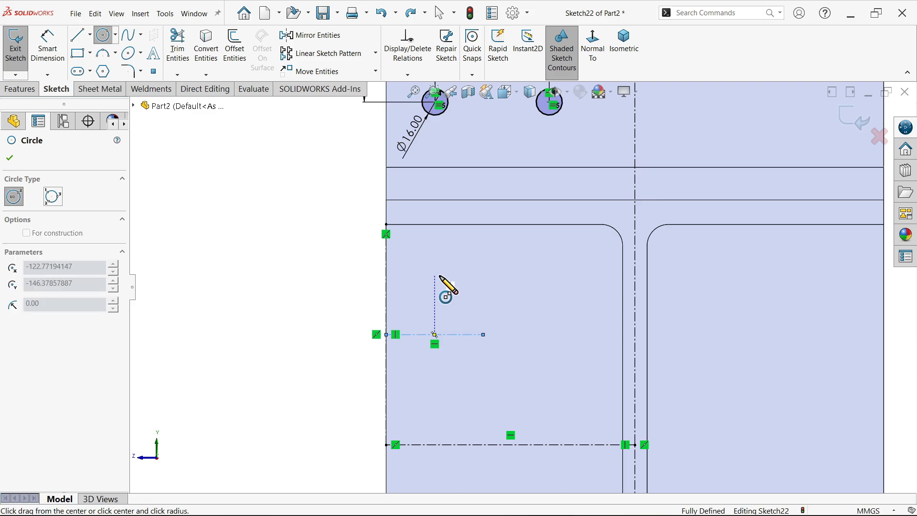
pyautogui.click(457, 279)
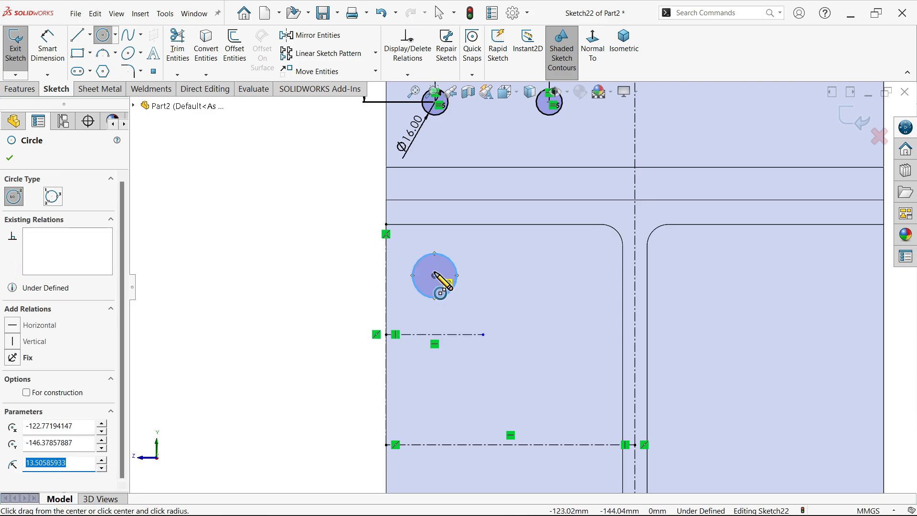
pyautogui.click(48, 46)
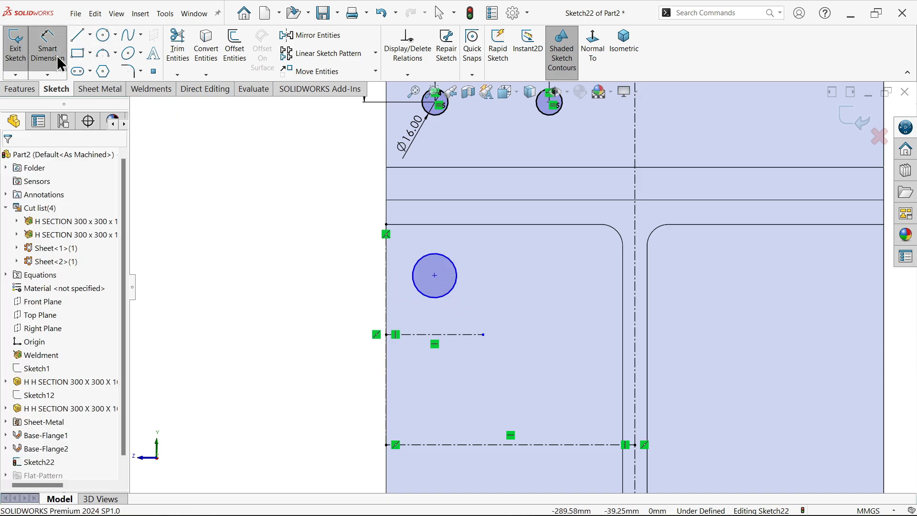
pyautogui.click(103, 36)
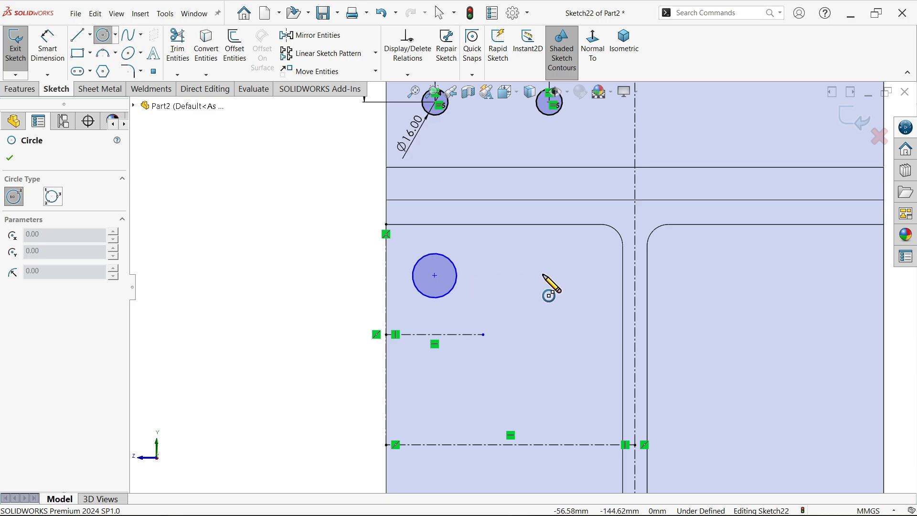
pyautogui.moveTo(544, 275); pyautogui.dragTo(558, 284)
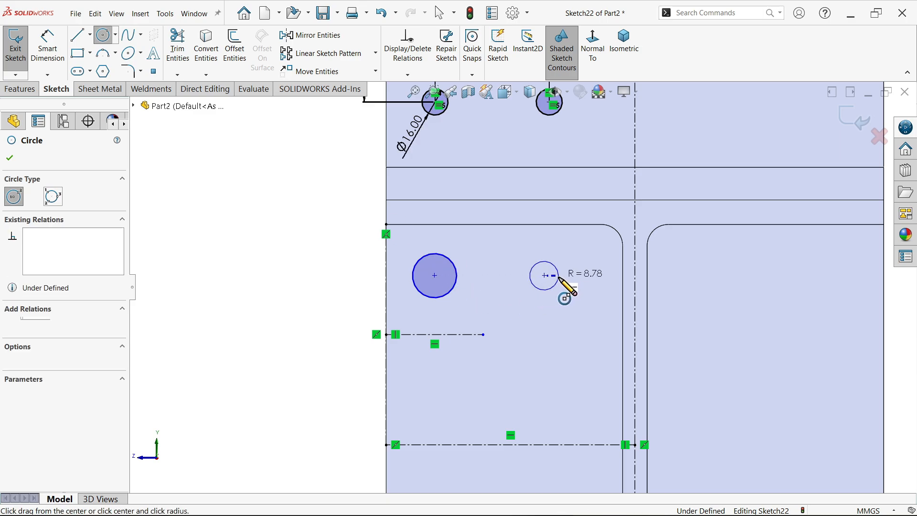
pyautogui.rightClick(265, 232)
pyautogui.click(309, 241)
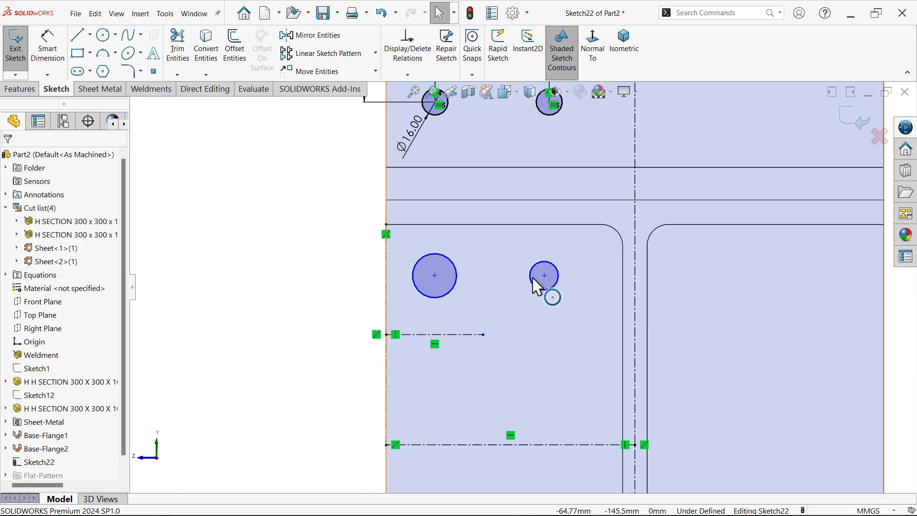
# Step: Make the two new circles equal in size to the 16 mm circle near the plate's top edge
pyautogui.moveTo(588, 251); pyautogui.dragTo(407, 294)
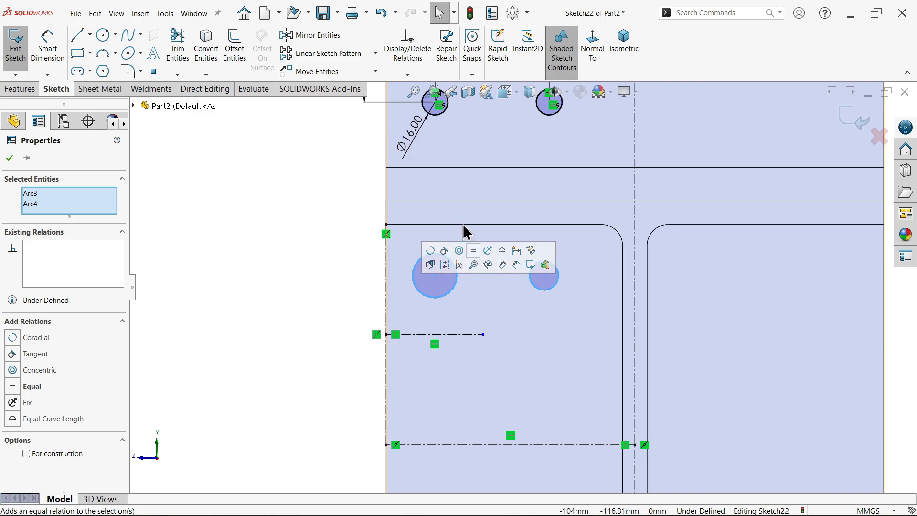
pyautogui.keyDown('ctrl'); pyautogui.click(439, 116); pyautogui.keyUp('ctrl')
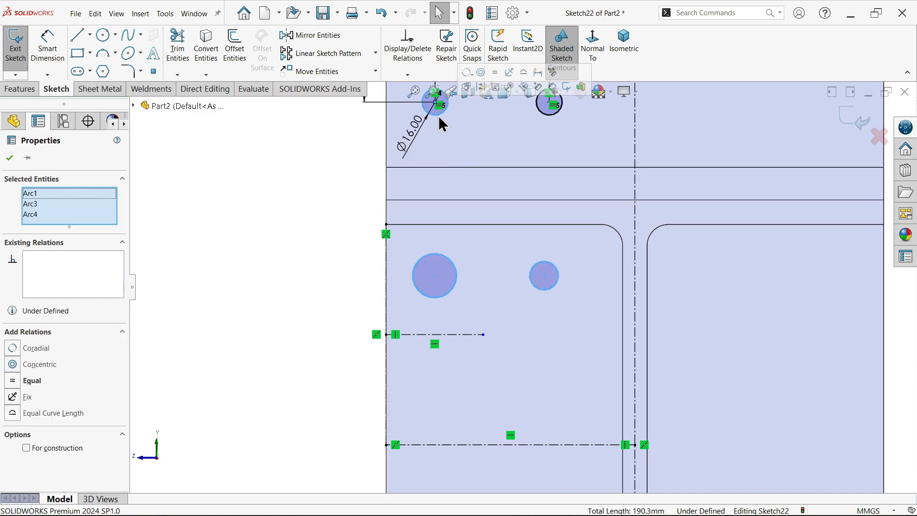
pyautogui.click(496, 72)
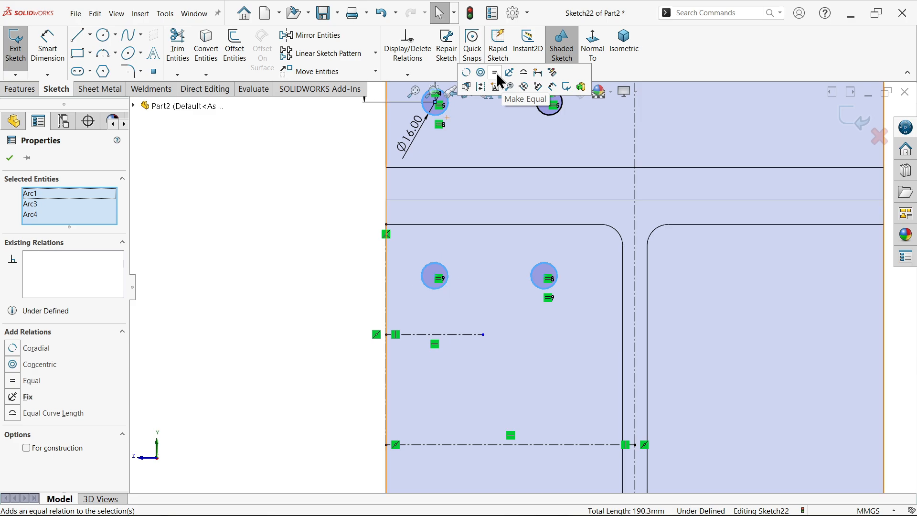
pyautogui.click(210, 244)
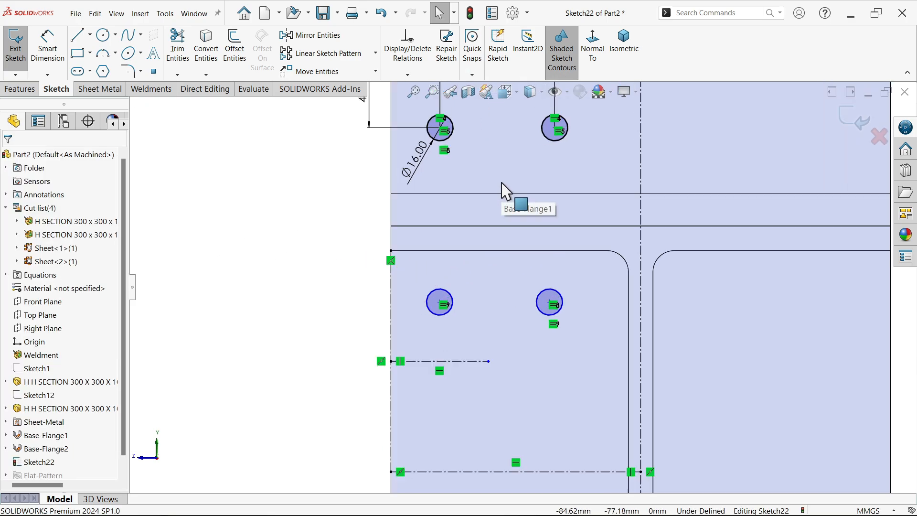
# Step: Align each lower circle's center vertically with the center of the upper circle above it
pyautogui.scroll(-2, 500, 187)
pyautogui.click(429, 122)
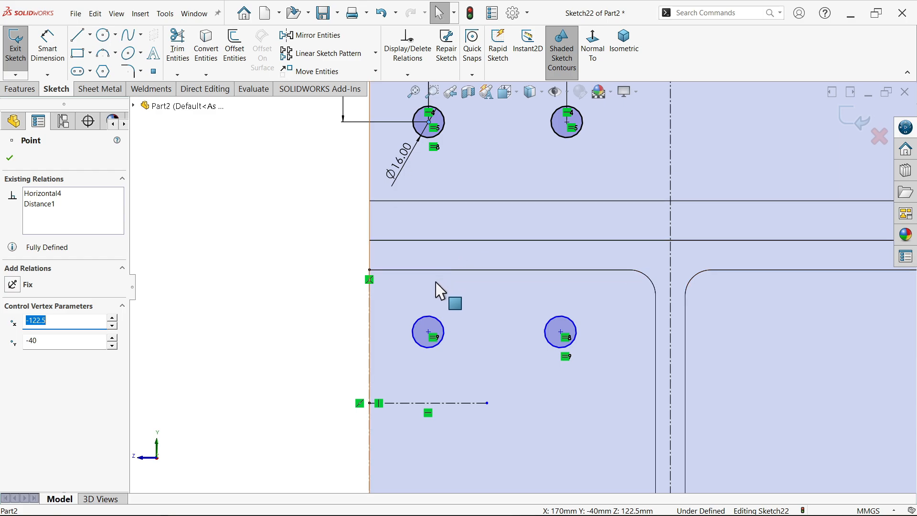
pyautogui.keyDown('ctrl'); pyautogui.click(428, 332); pyautogui.keyUp('ctrl')
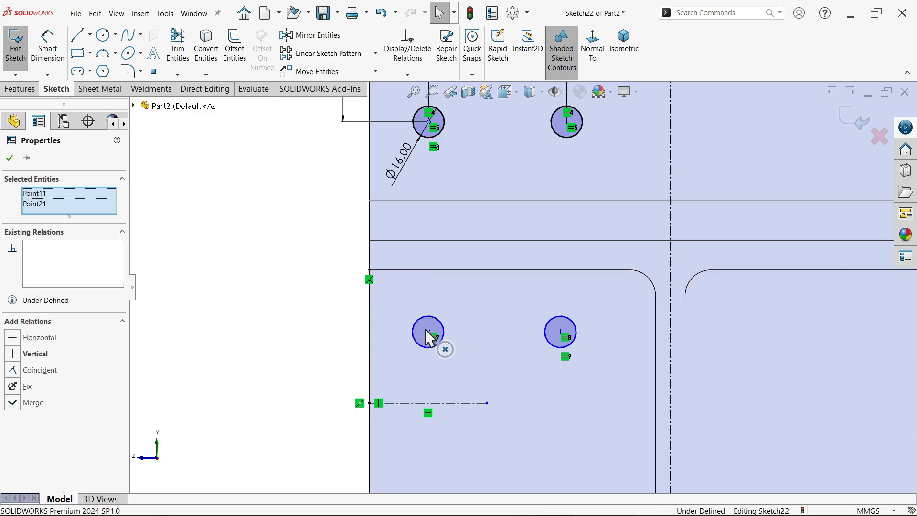
pyautogui.click(473, 288)
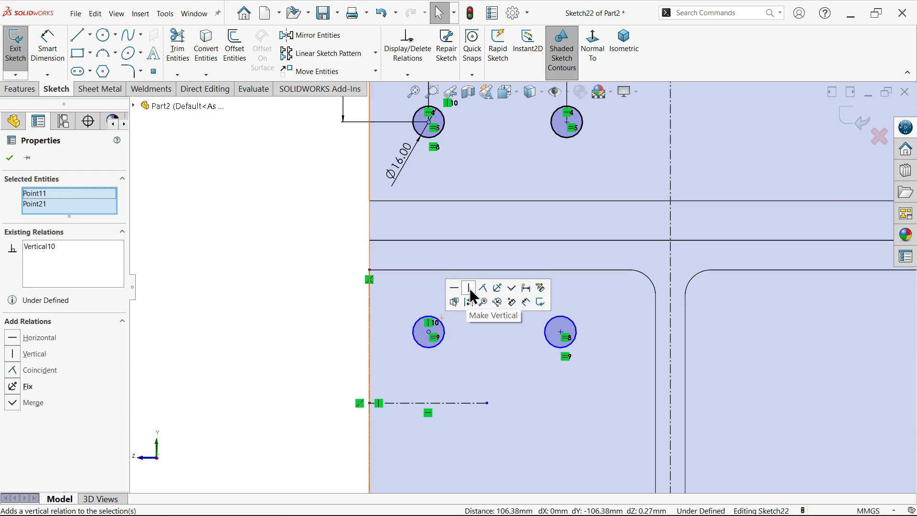
pyautogui.click(568, 132)
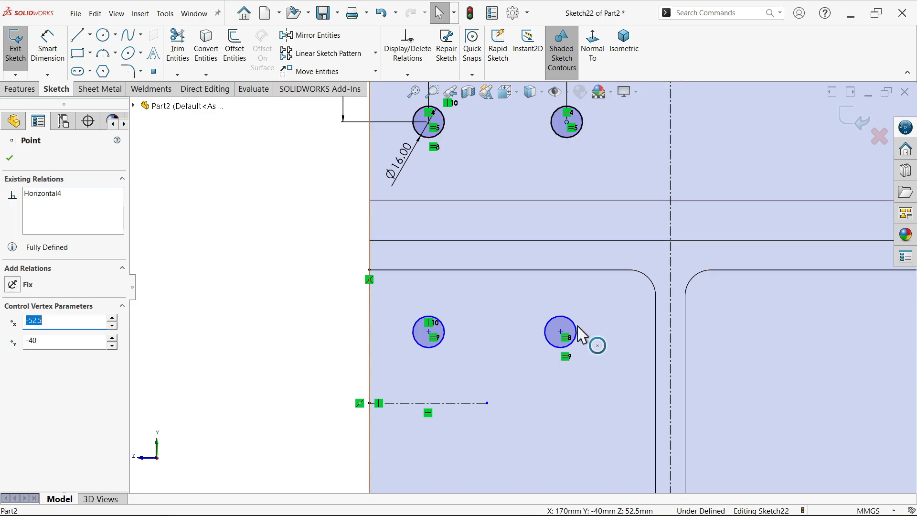
pyautogui.keyDown('ctrl'); pyautogui.click(561, 333); pyautogui.keyUp('ctrl')
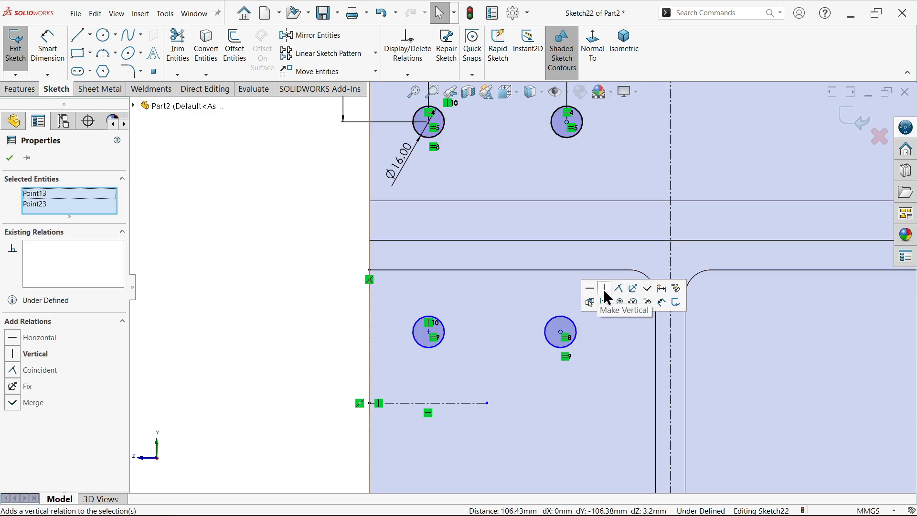
pyautogui.click(603, 289)
# Step: Dimension the outer lower circle's distance from the plate's top edge as 148 mm
pyautogui.scroll(3, 508, 270)
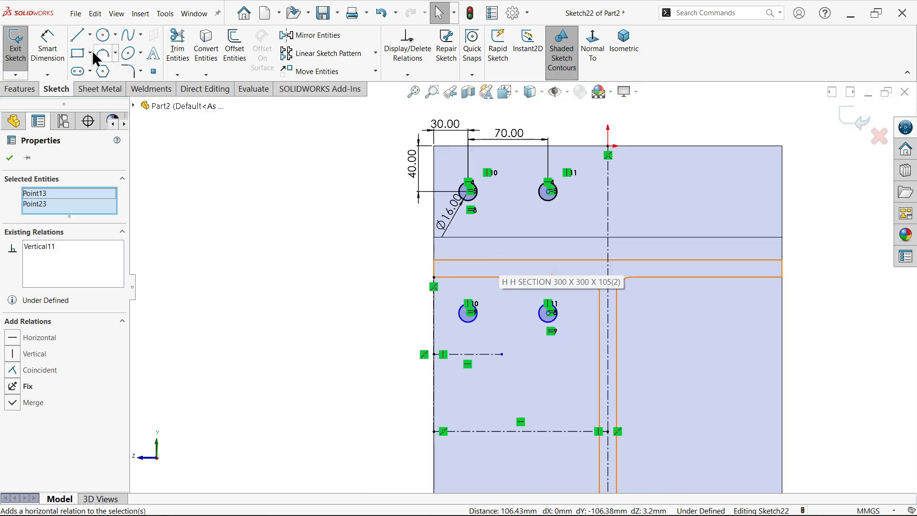
pyautogui.click(48, 44)
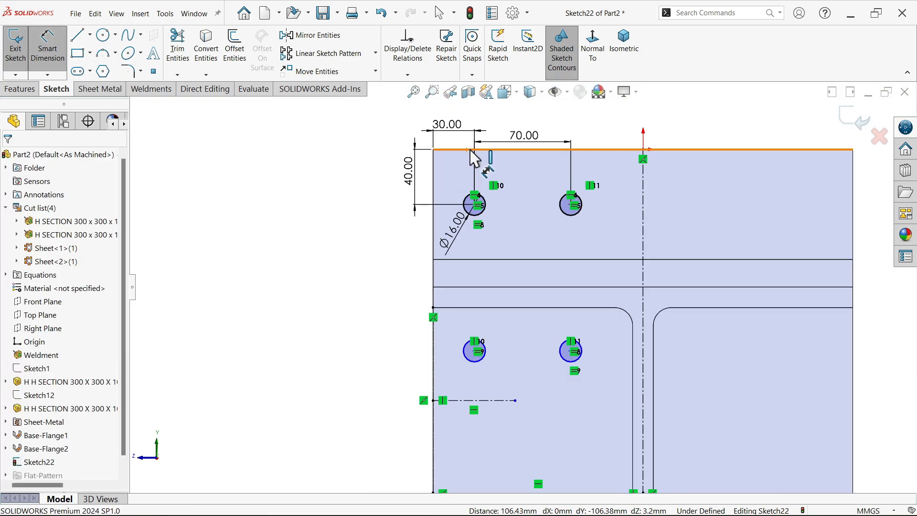
pyautogui.click(471, 150)
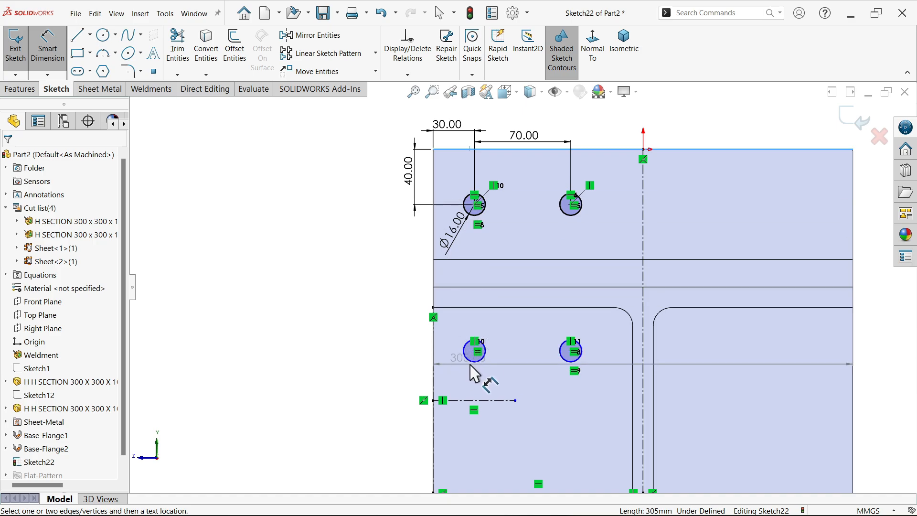
pyautogui.click(473, 363)
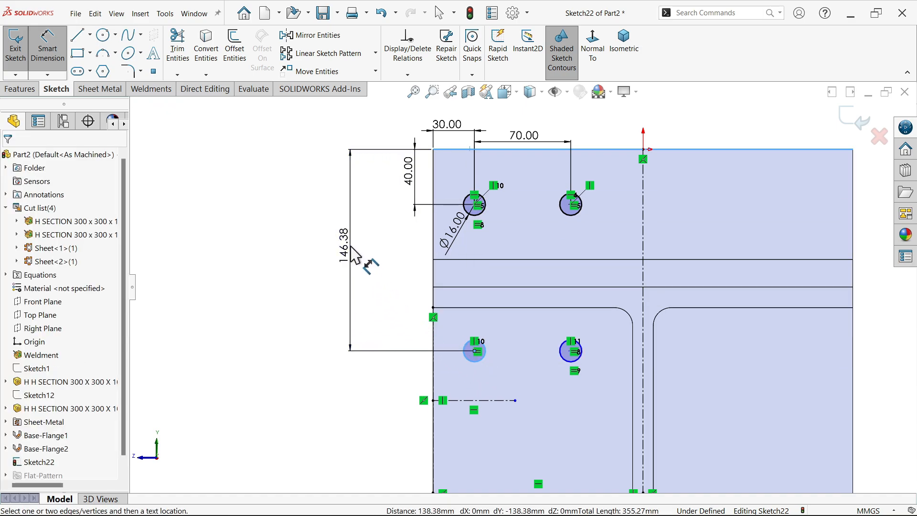
pyautogui.click(350, 246)
pyautogui.write('1')
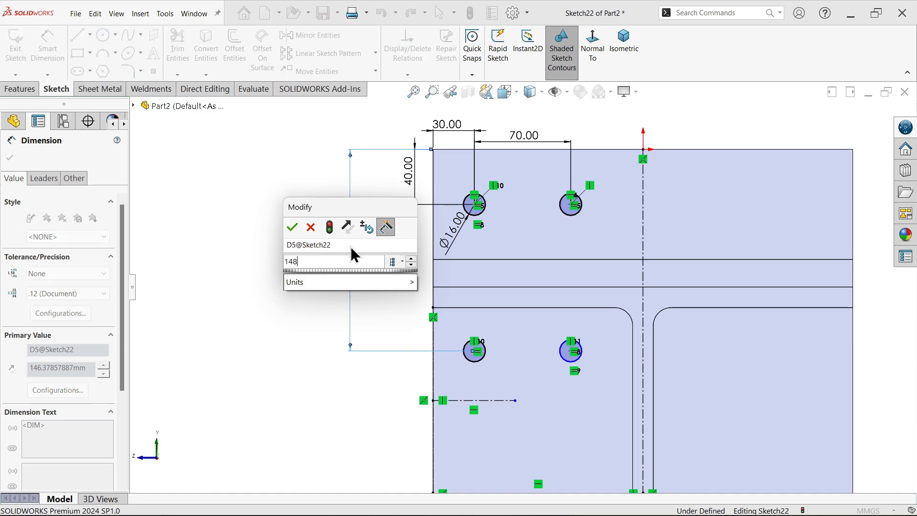
pyautogui.write('48')
pyautogui.press('Return')
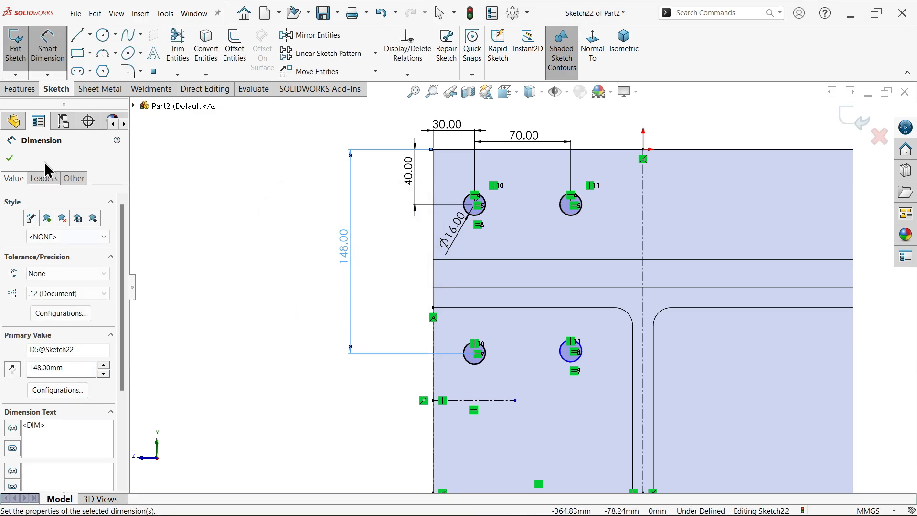
# Step: Align the centers of the two lower 16 mm circles horizontally with each other
pyautogui.click(9, 159)
pyautogui.scroll(-3, 569, 366)
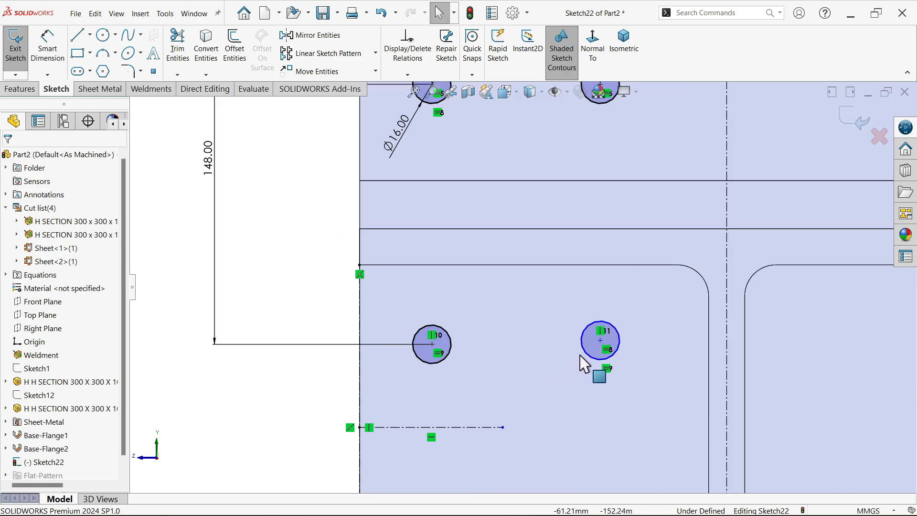
pyautogui.click(602, 341)
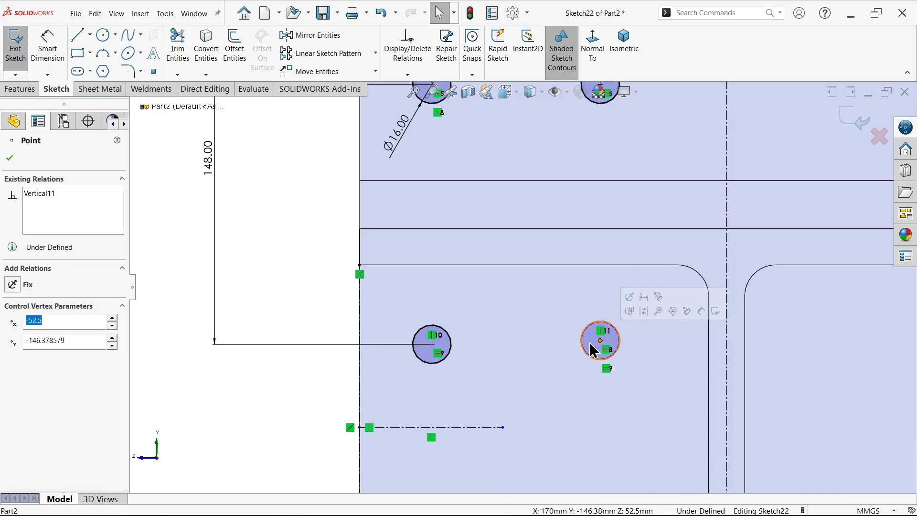
pyautogui.keyDown('ctrl'); pyautogui.click(433, 344); pyautogui.keyUp('ctrl')
pyautogui.click(461, 302)
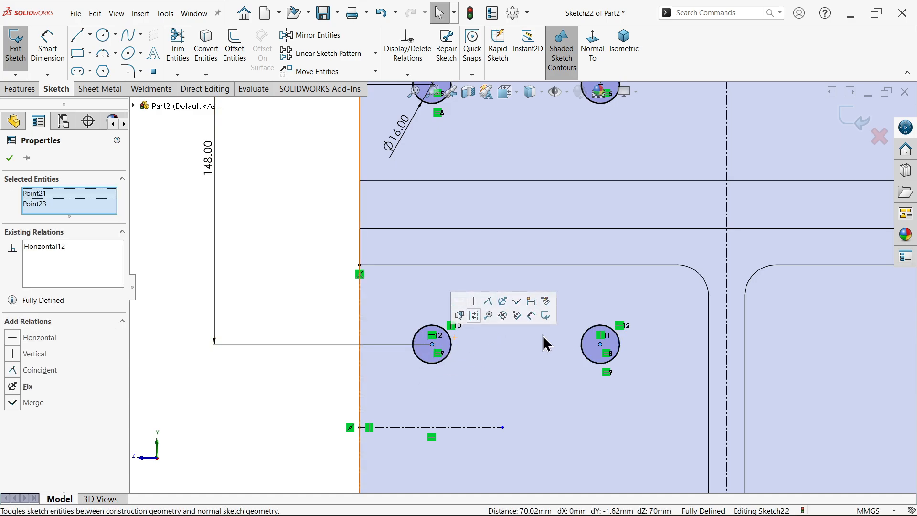
pyautogui.click(321, 314)
pyautogui.scroll(3, 563, 368)
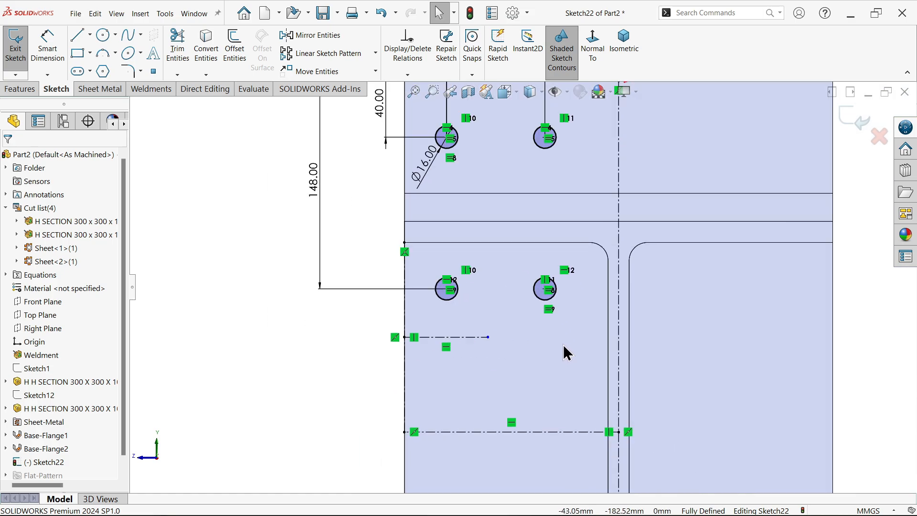
# Step: Mirror the two lower circles about the short horizontal centerline just below them
pyautogui.click(313, 35)
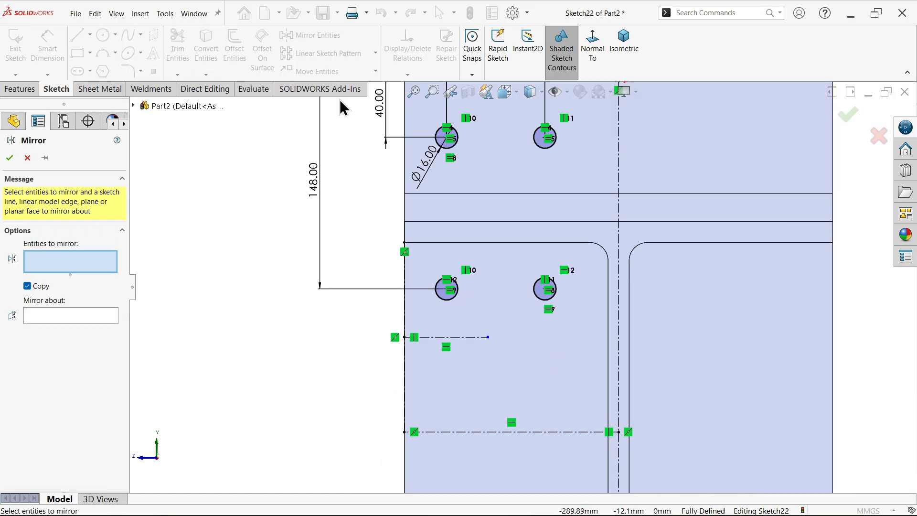
pyautogui.click(456, 300)
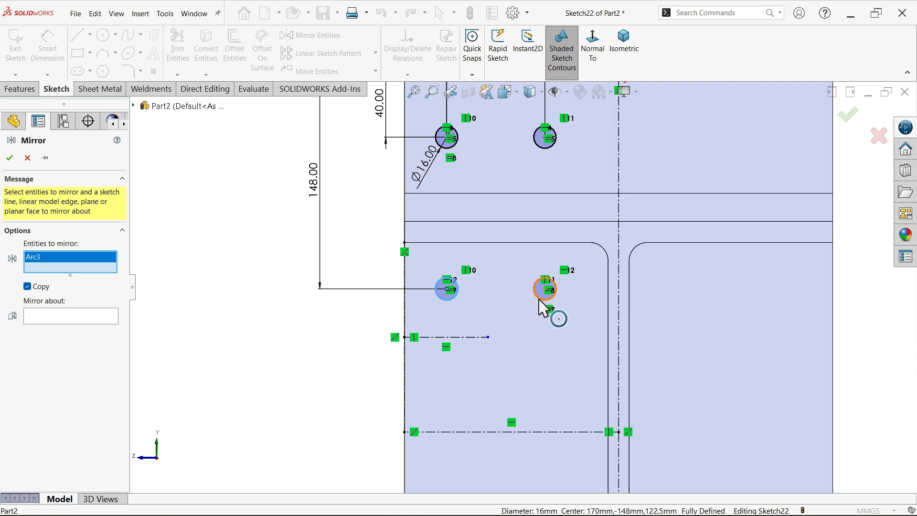
pyautogui.click(553, 300)
pyautogui.click(51, 329)
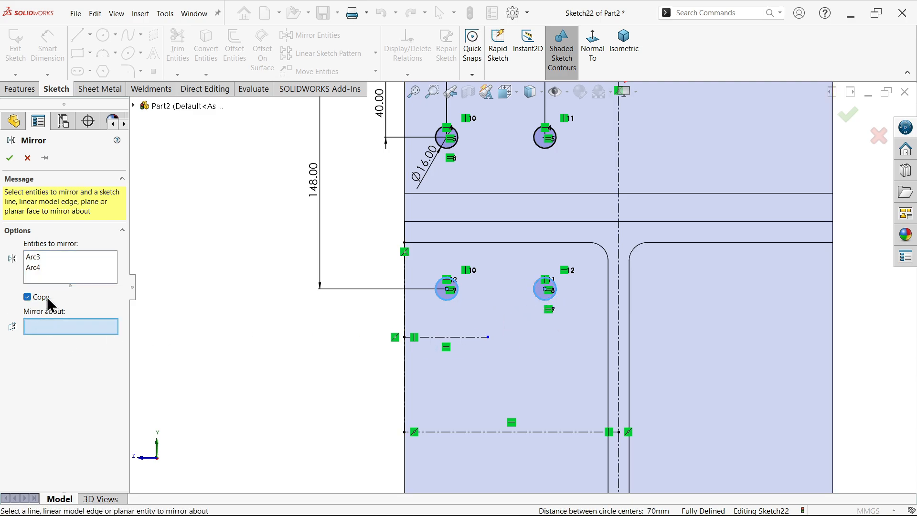
pyautogui.click(480, 341)
pyautogui.click(10, 158)
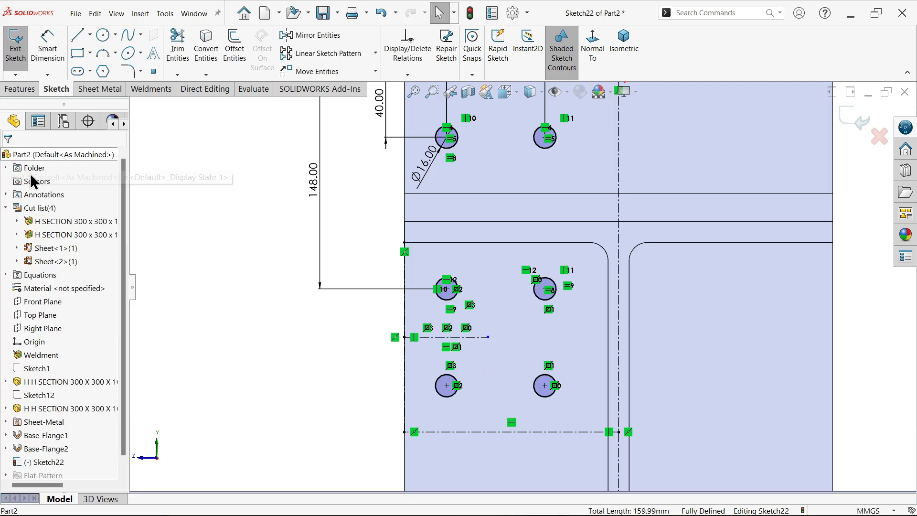
# Step: Mirror all six circles and the short centerline about the longer horizontal centerline that reaches the vertical centerline
pyautogui.click(310, 35)
pyautogui.press('z')
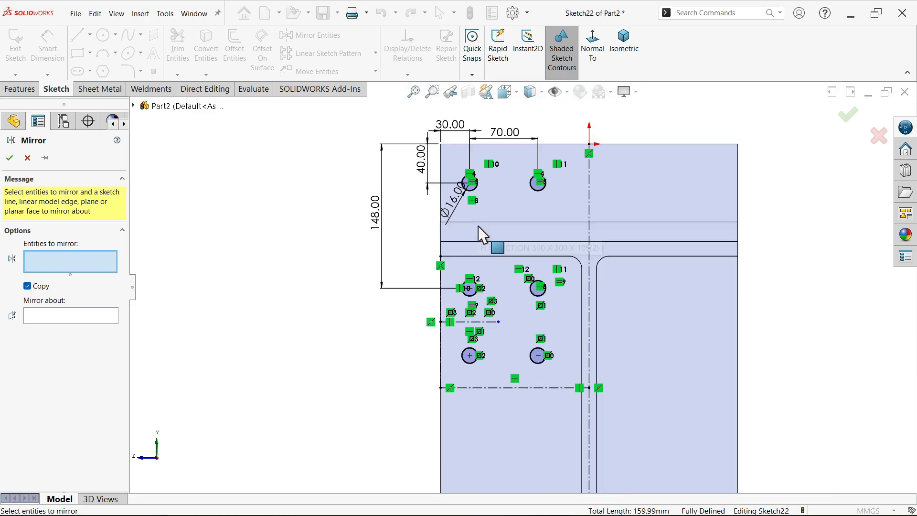
pyautogui.click(538, 182)
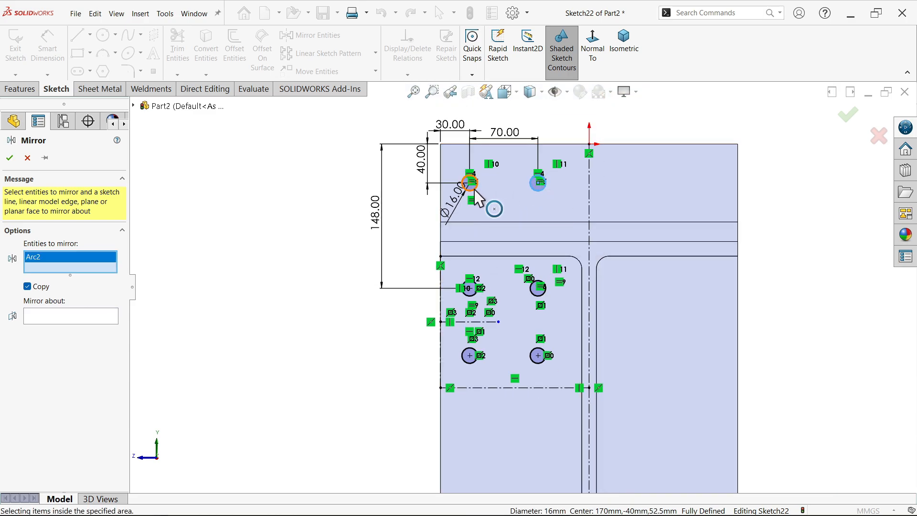
pyautogui.click(474, 181)
pyautogui.scroll(-5, 494, 341)
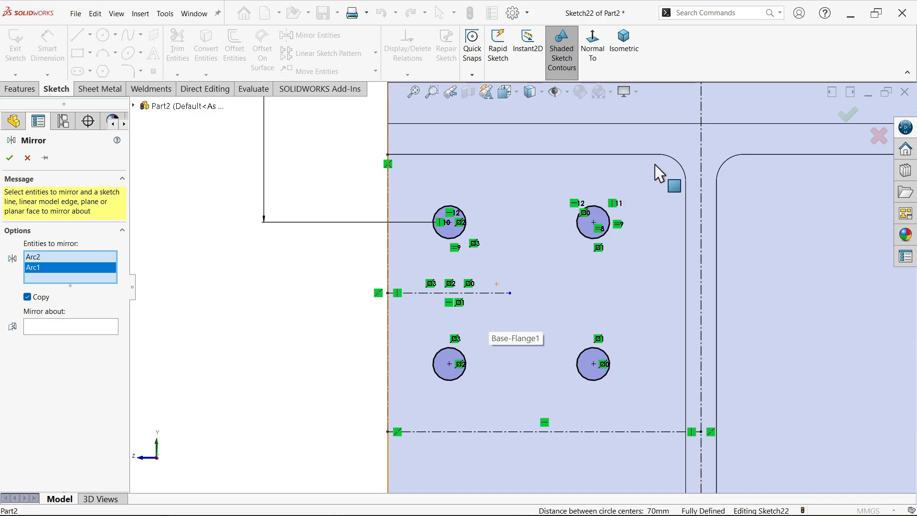
pyautogui.moveTo(655, 164); pyautogui.dragTo(423, 399)
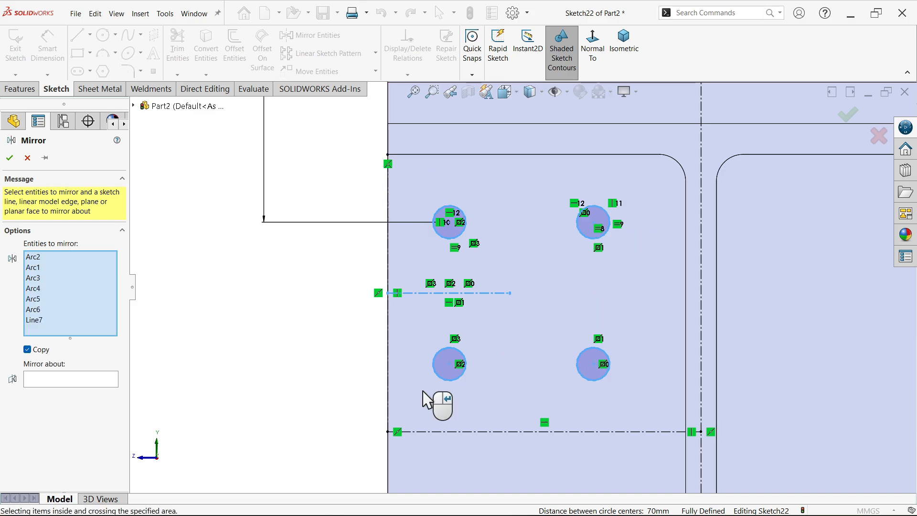
pyautogui.click(60, 382)
pyautogui.scroll(3, 401, 321)
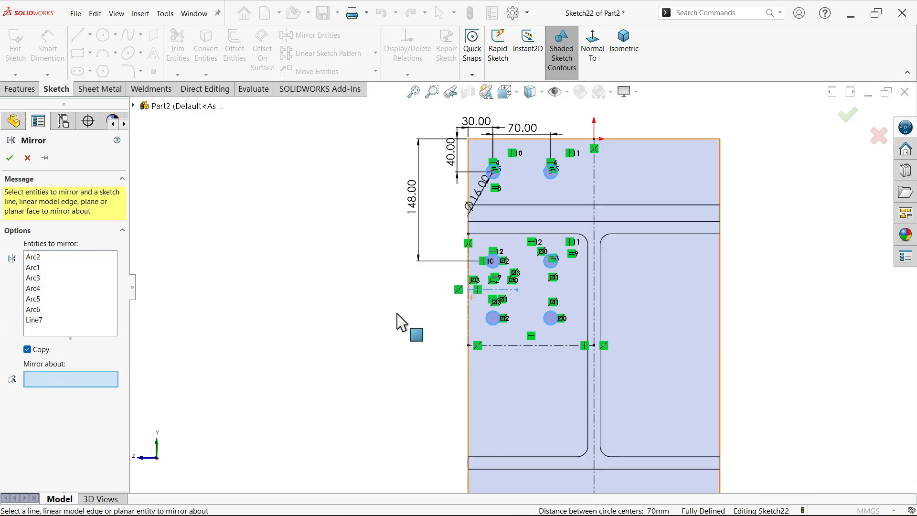
pyautogui.scroll(-1, 557, 353)
pyautogui.click(554, 342)
pyautogui.scroll(3, 526, 354)
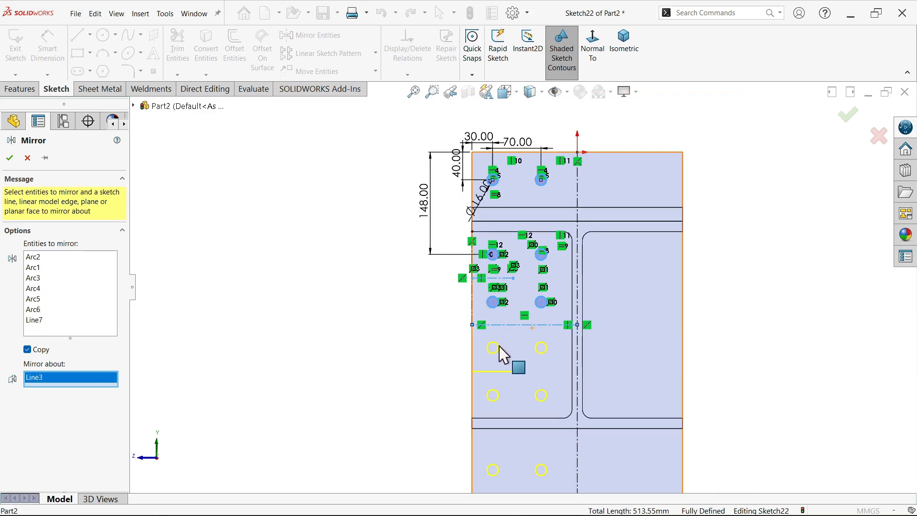
pyautogui.click(9, 158)
# Step: Hide the sketch relation symbols in the graphics area
pyautogui.scroll(-1, 524, 321)
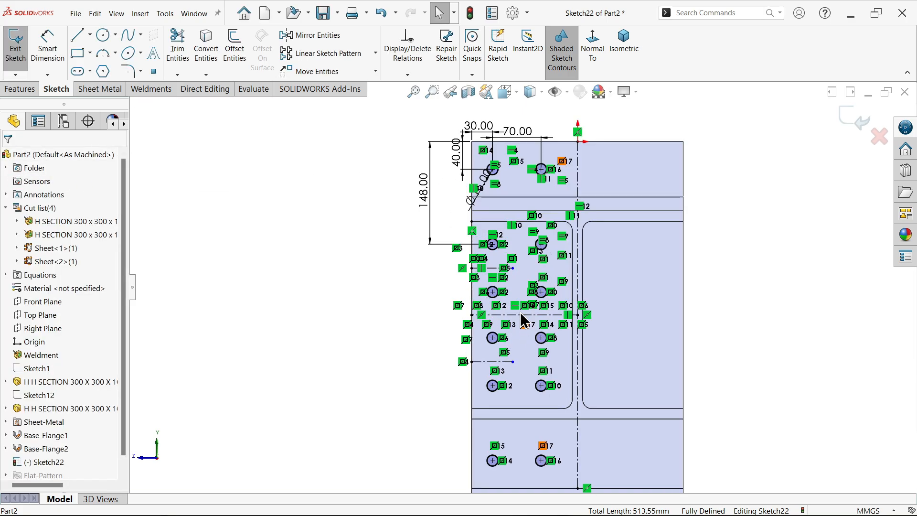
pyautogui.scroll(-1, 525, 320)
pyautogui.click(570, 97)
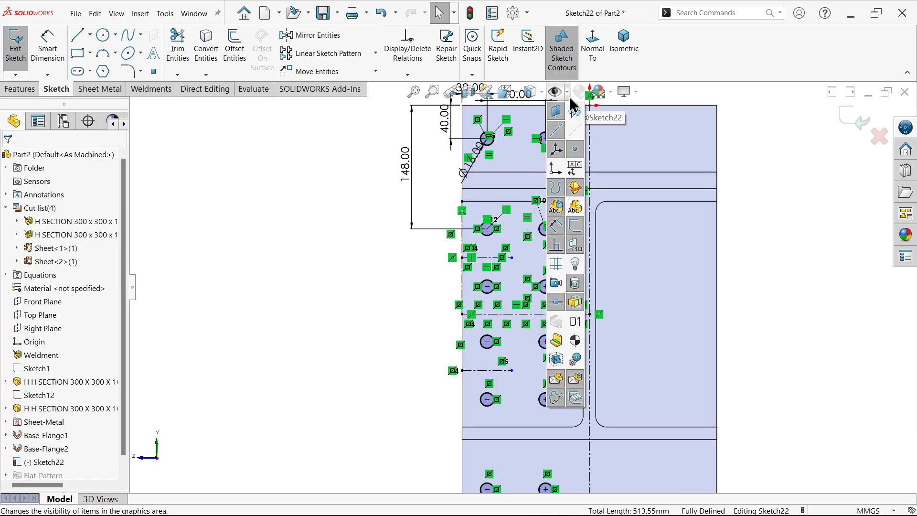
pyautogui.click(557, 245)
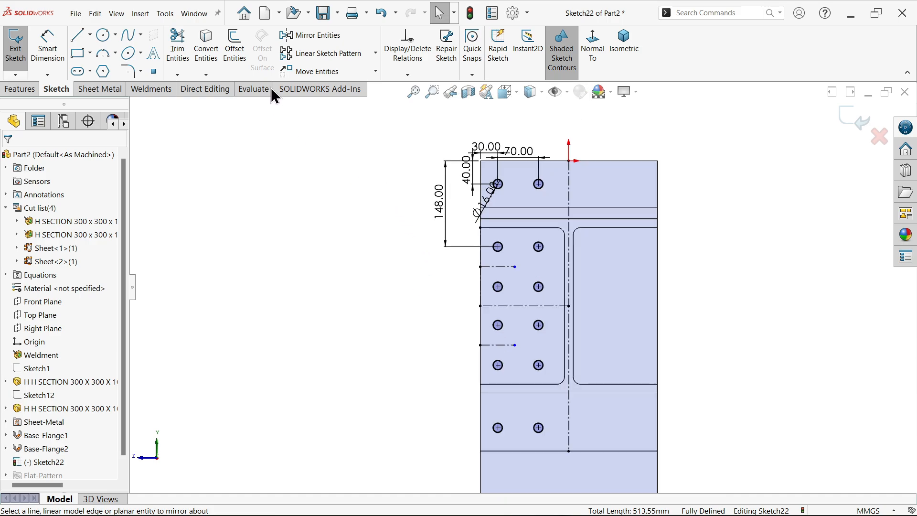
# Step: Mirror all twelve circles and the horizontal centerlines about the plate's vertical centerline
pyautogui.click(328, 35)
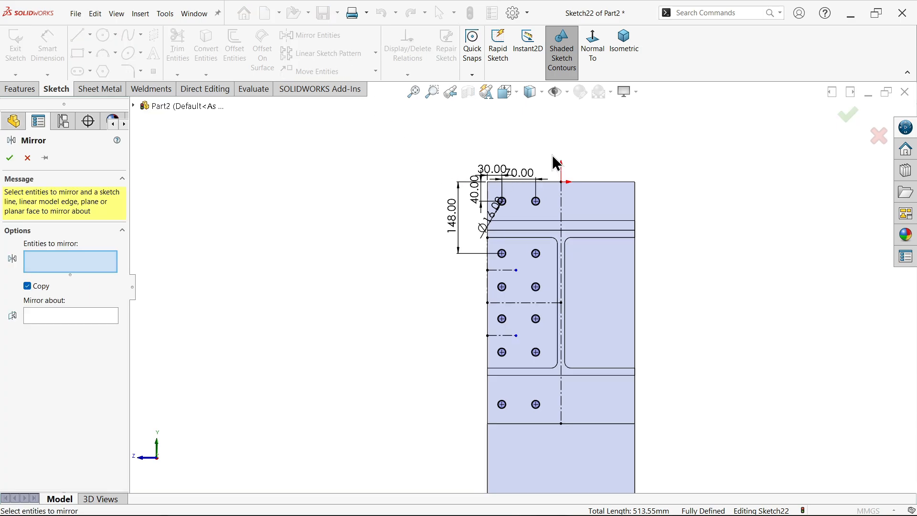
pyautogui.moveTo(535, 220); pyautogui.dragTo(478, 381)
pyautogui.moveTo(454, 415); pyautogui.dragTo(453, 413)
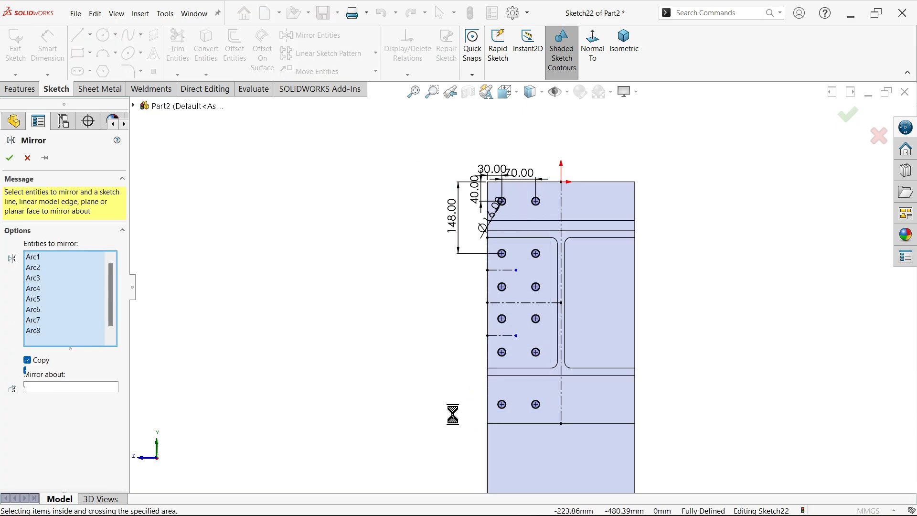
pyautogui.click(64, 476)
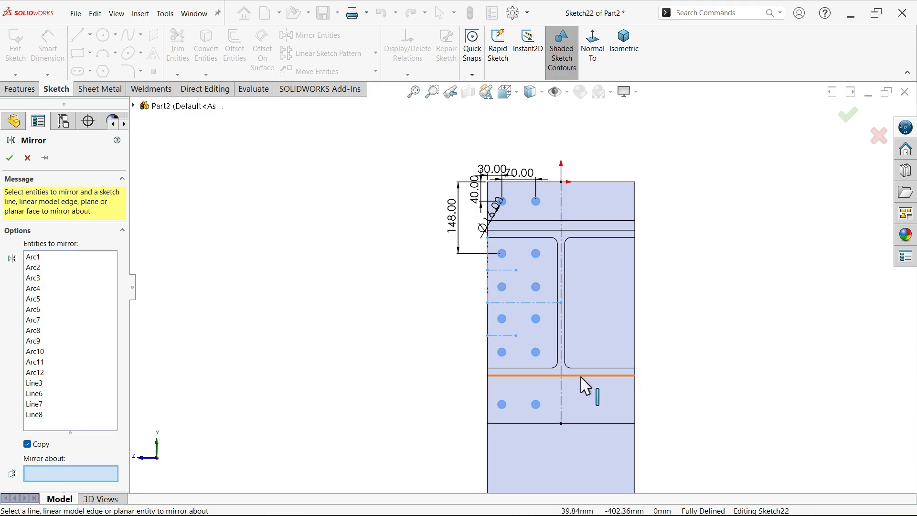
pyautogui.scroll(-3, 557, 387)
pyautogui.click(551, 396)
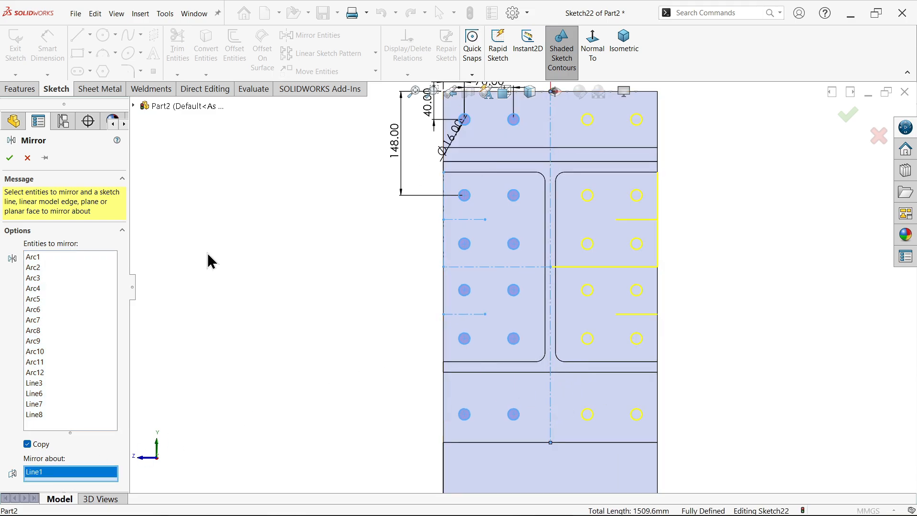
pyautogui.click(10, 159)
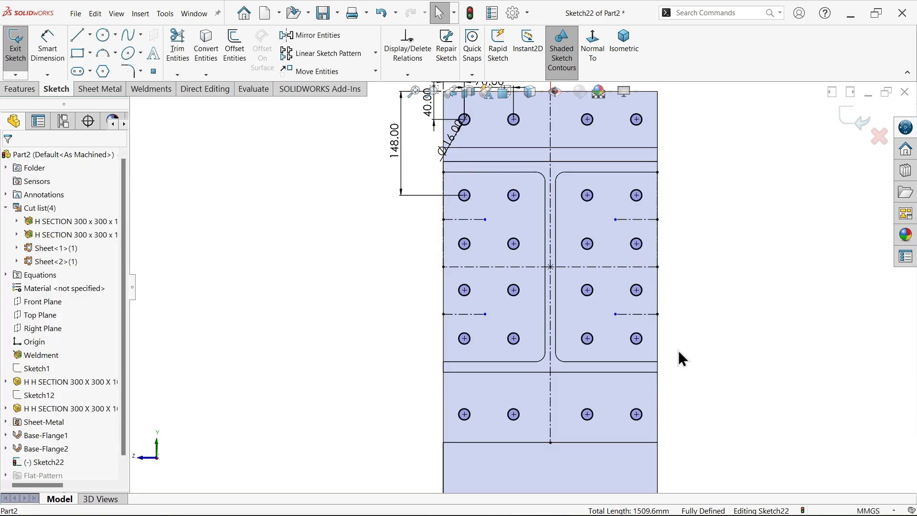
# Step: Cut-extrude the bolt hole circles through the vertical plate and column flange, using Up To Surface with the flange's inner face
pyautogui.press('f')
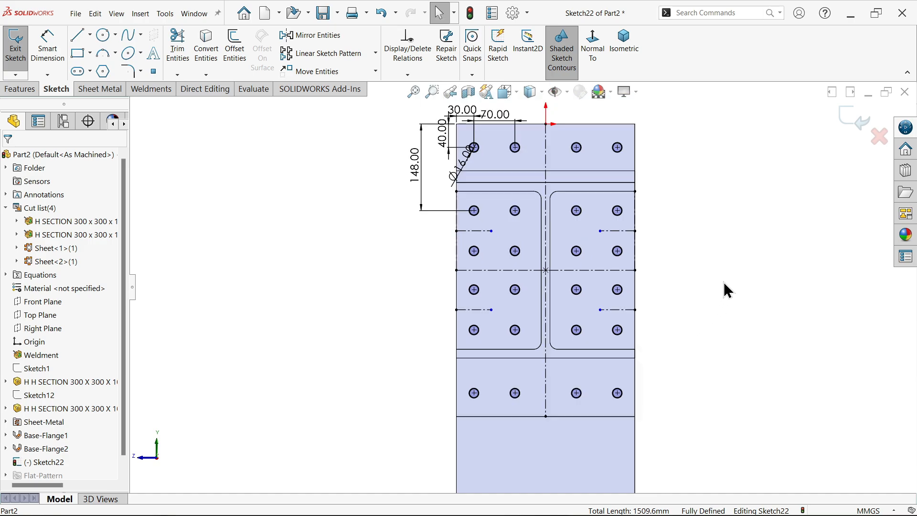
pyautogui.click(116, 95)
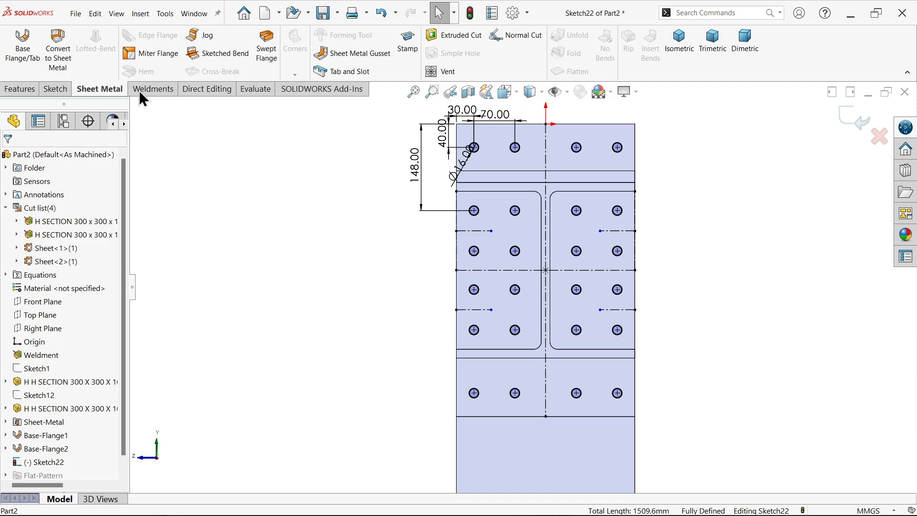
pyautogui.click(453, 42)
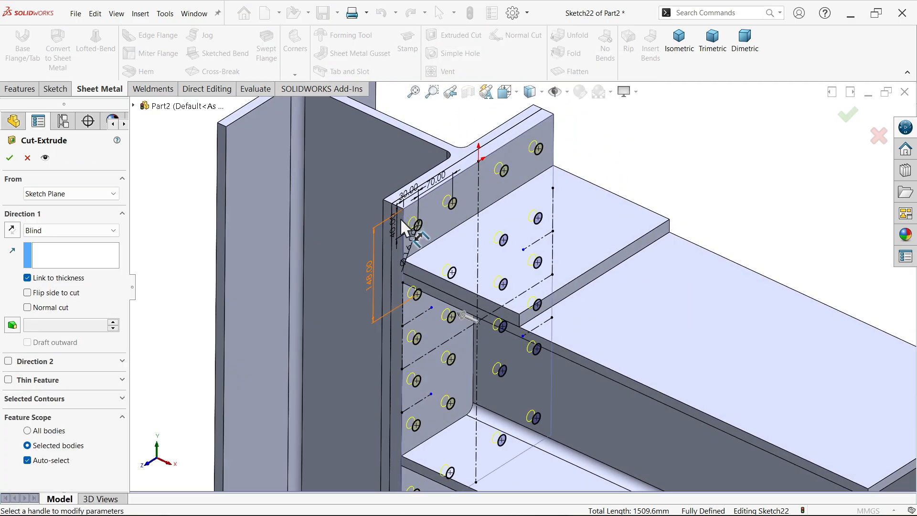
pyautogui.click(53, 229)
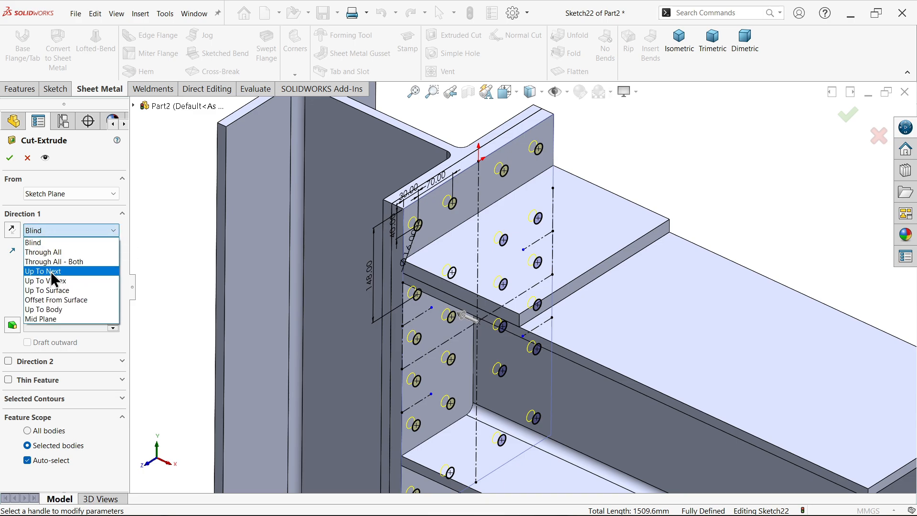
pyautogui.click(63, 291)
pyautogui.scroll(2, 355, 285)
pyautogui.moveTo(338, 297); pyautogui.dragTo(388, 293, button='middle')
pyautogui.scroll(-3, 377, 290)
pyautogui.scroll(3, 517, 306)
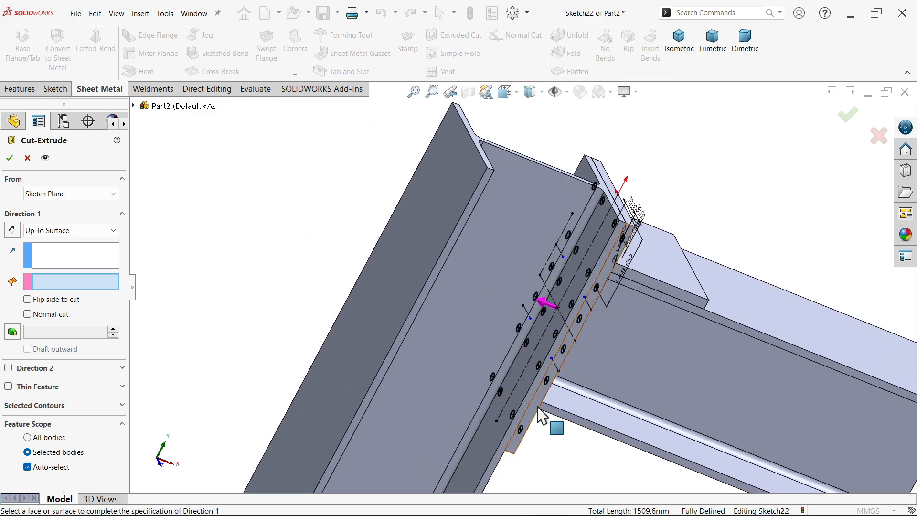
pyautogui.scroll(-3, 536, 420)
pyautogui.click(469, 433)
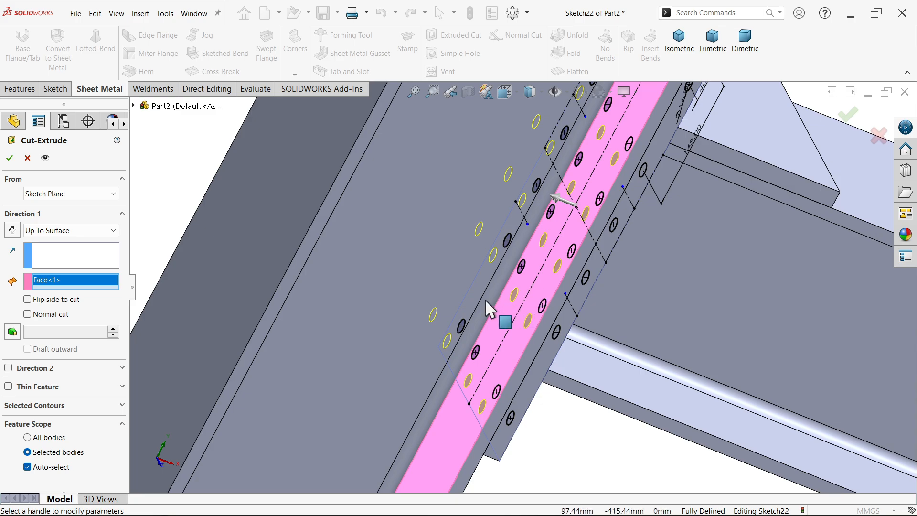
pyautogui.click(10, 158)
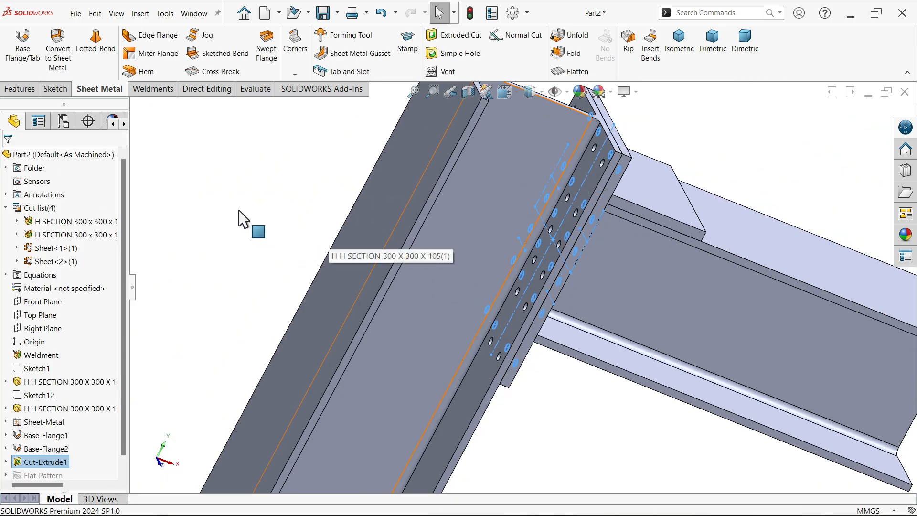
pyautogui.click(242, 209)
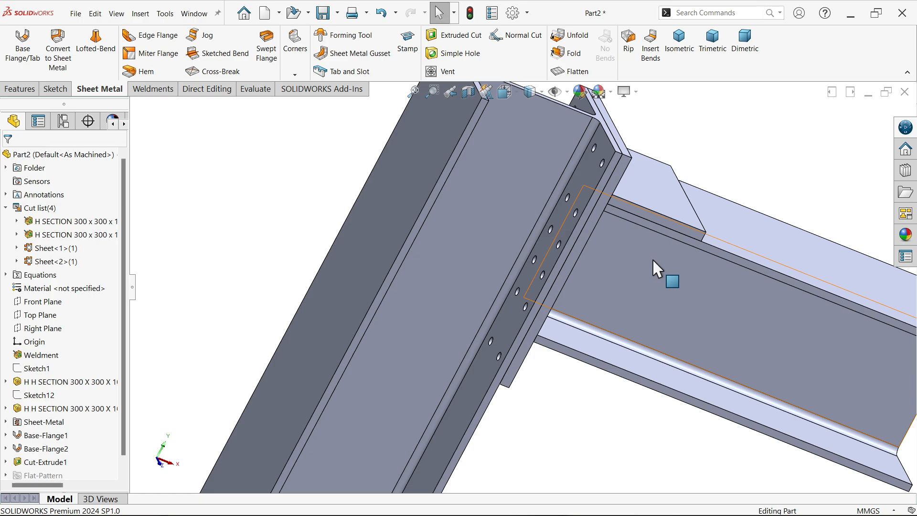
# Step: Save the part to the Desktop folder under the file name H Beam Structure
pyautogui.moveTo(626, 273)
pyautogui.mouseDown(button='middle')
pyautogui.moveTo(543, 230)
pyautogui.moveTo(537, 165)
pyautogui.moveTo(520, 219)
pyautogui.moveTo(501, 236)
pyautogui.moveTo(524, 248)
pyautogui.moveTo(536, 277)
pyautogui.mouseUp(button='middle')
pyautogui.scroll(3, 564, 285)
pyautogui.scroll(-2, 607, 208)
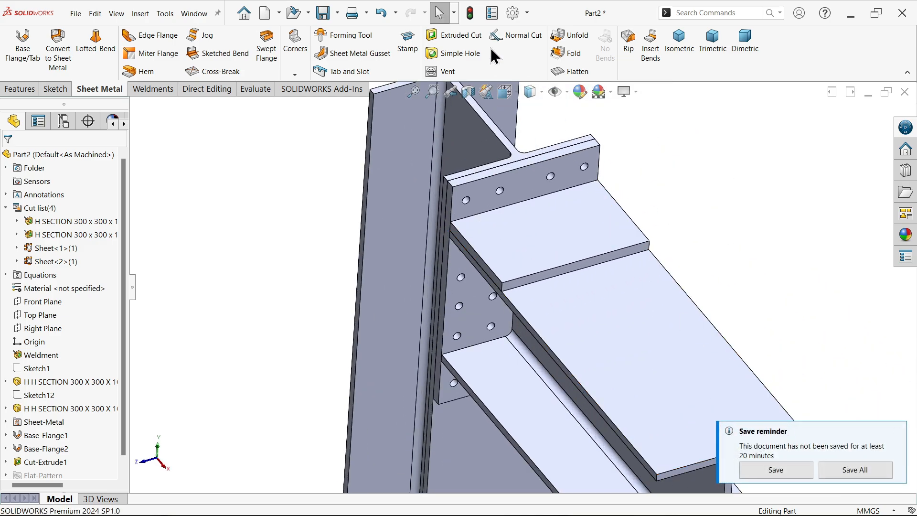
pyautogui.click(321, 14)
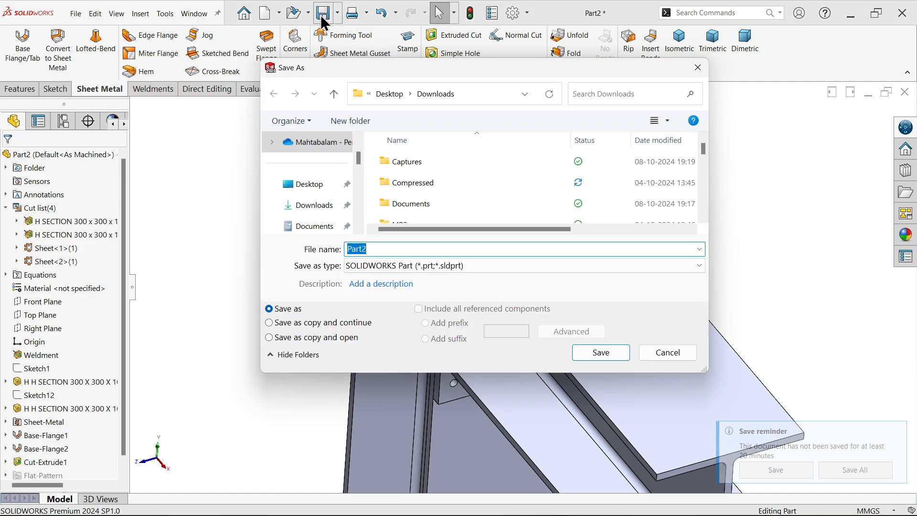
pyautogui.click(314, 193)
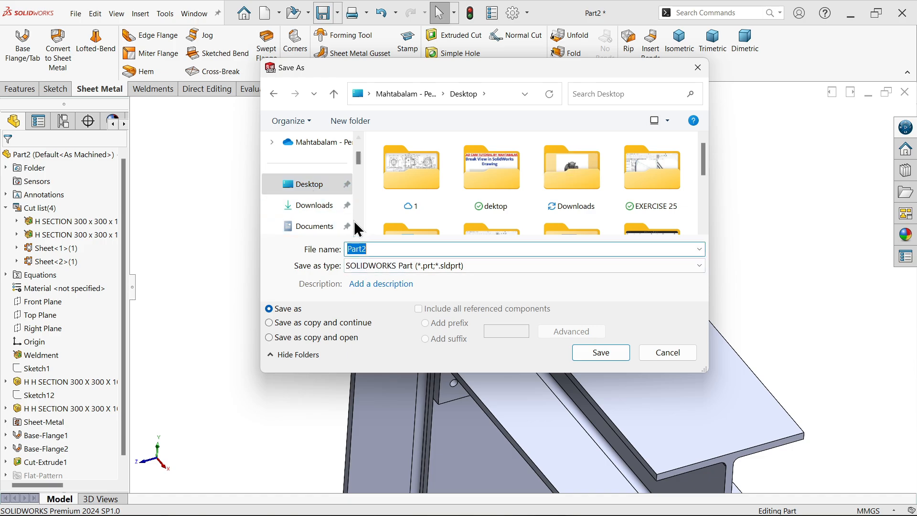
pyautogui.write('H Beam Structure')
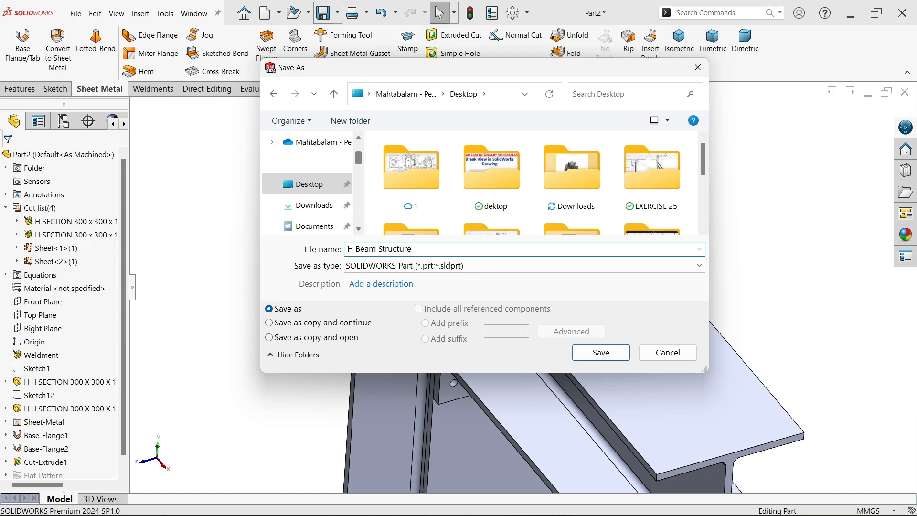
pyautogui.click(595, 354)
pyautogui.scroll(3, 552, 277)
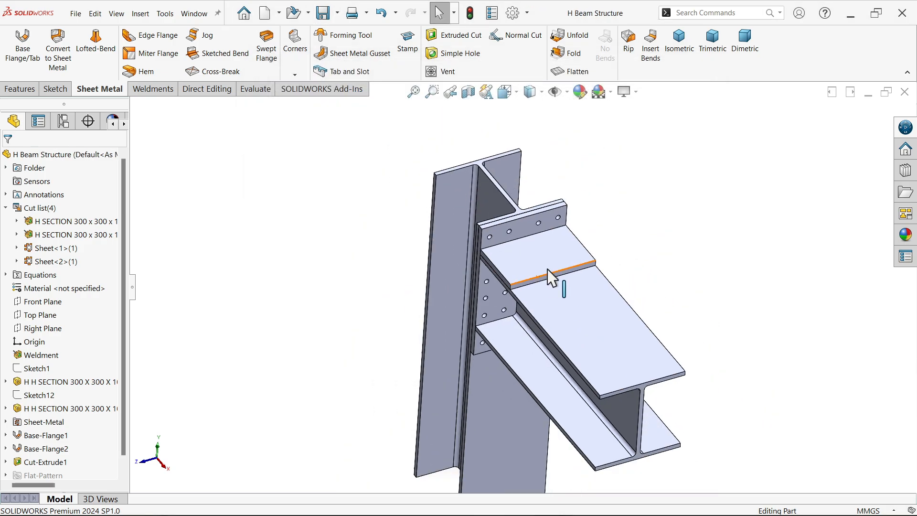
# Step: Start a new sketch on the upper face of the horizontal plate lying on the beam flange
pyautogui.moveTo(545, 335); pyautogui.dragTo(573, 318, button='middle')
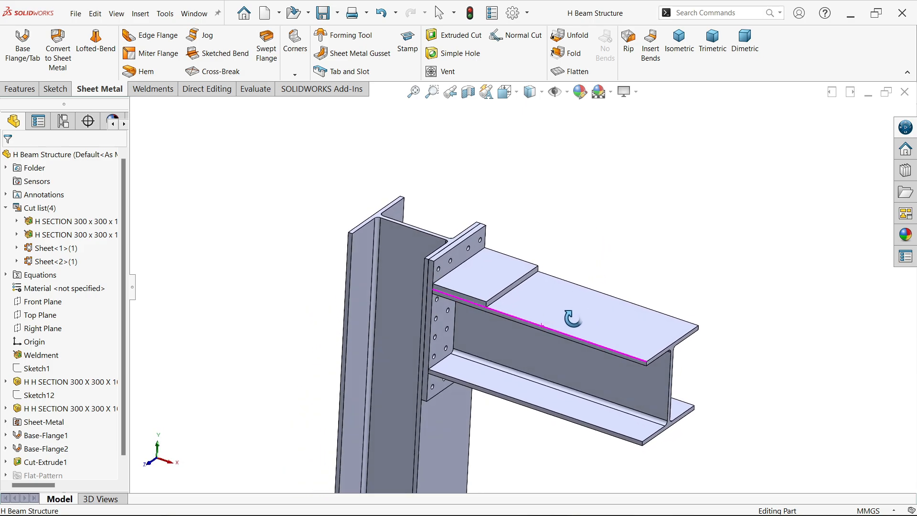
pyautogui.scroll(-6, 553, 308)
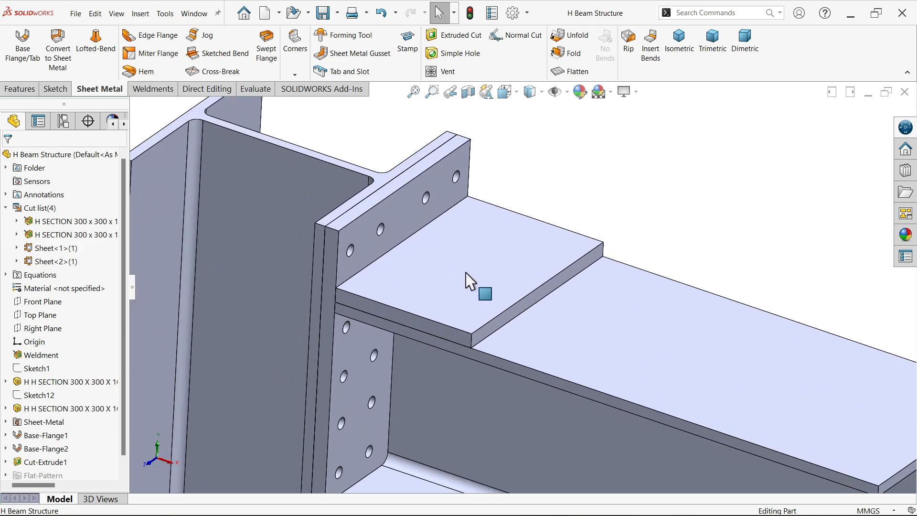
pyautogui.click(467, 273)
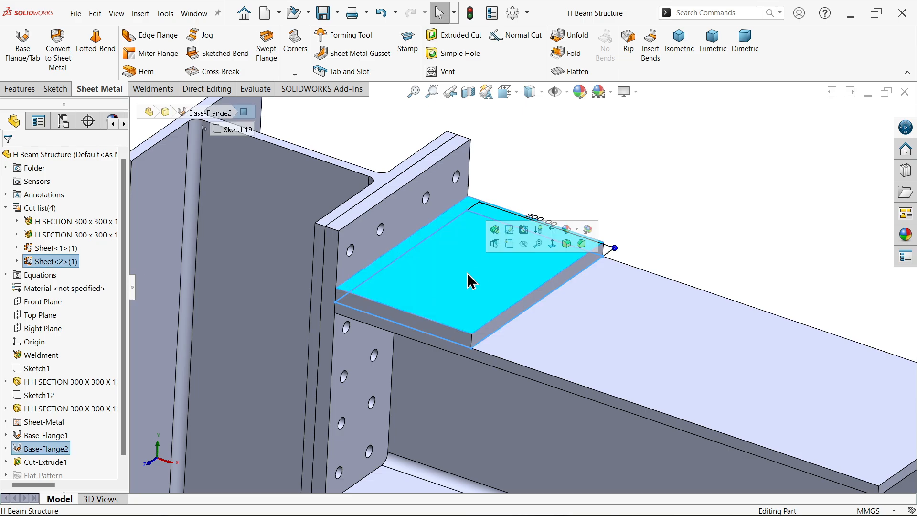
pyautogui.click(514, 248)
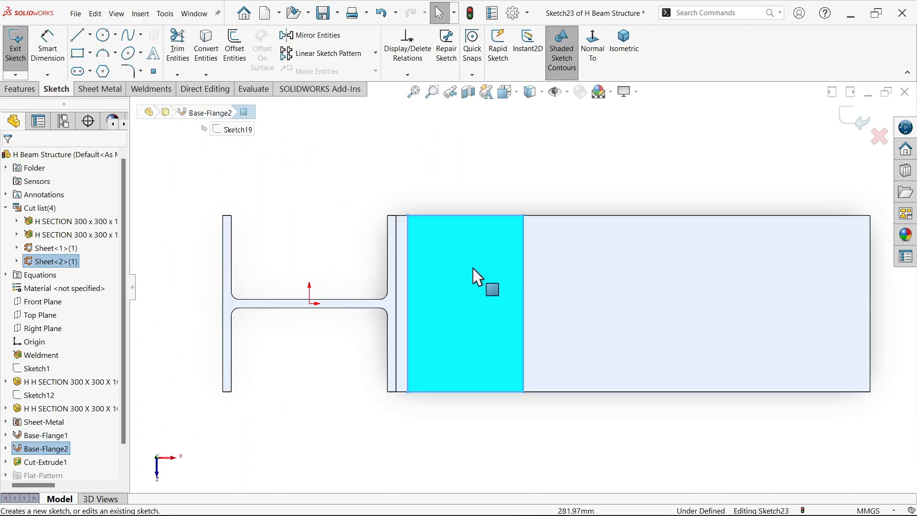
# Step: Draw a horizontal centerline from the midpoint of the plate's column-side edge, continue it to the midpoint of the adjacent long edge, and make that second line vertical
pyautogui.click(90, 36)
pyautogui.click(93, 62)
pyautogui.scroll(-1, 390, 337)
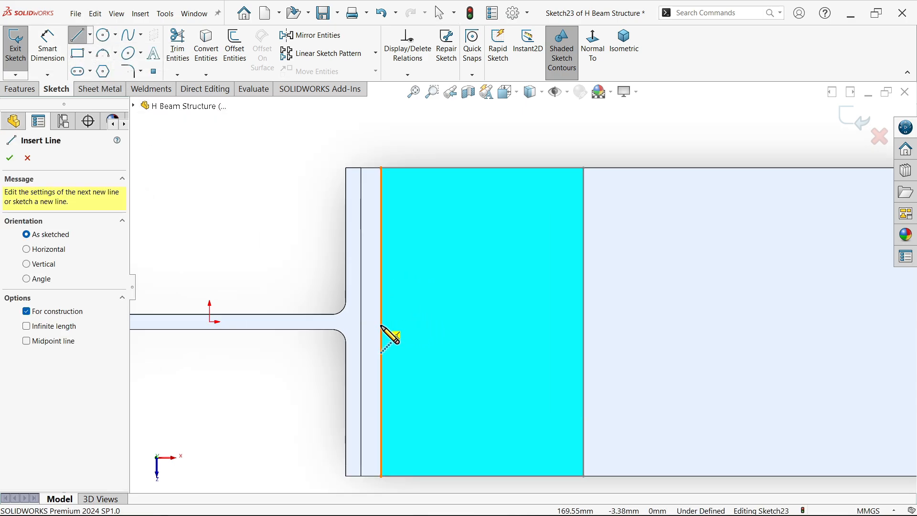
pyautogui.click(381, 321)
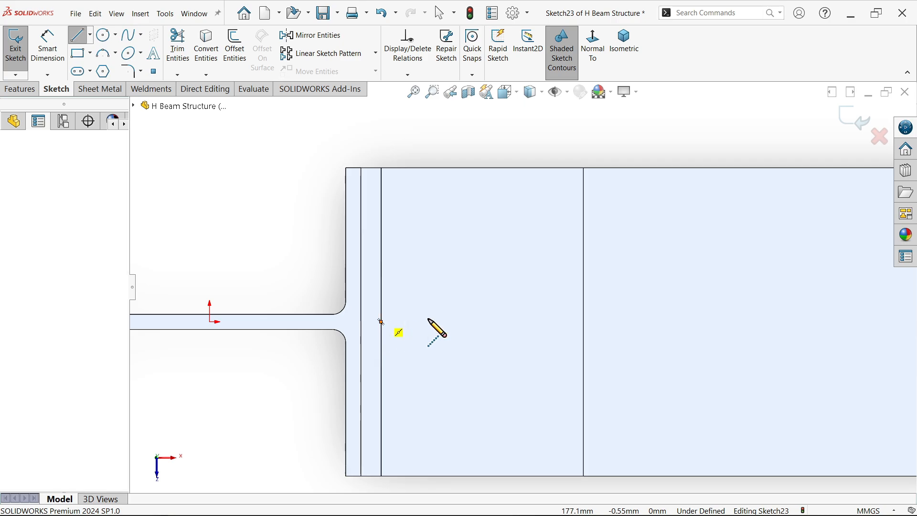
pyautogui.click(467, 322)
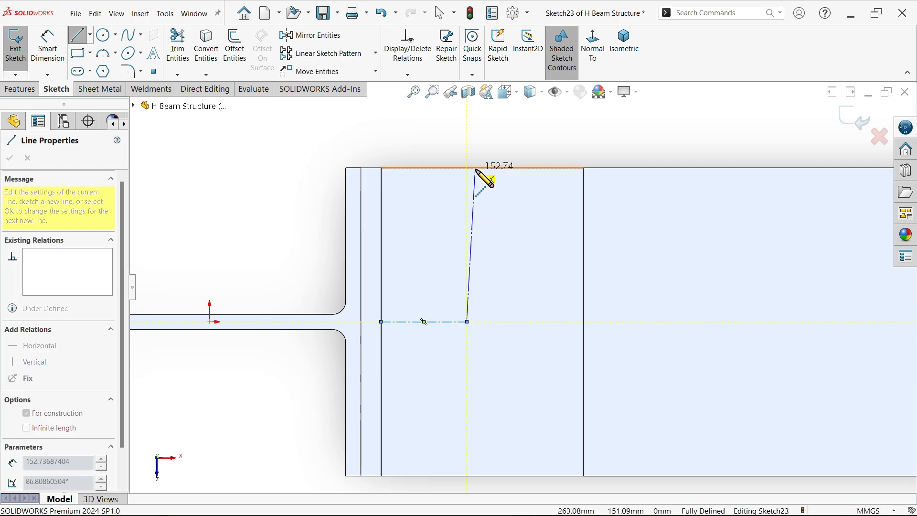
pyautogui.click(483, 168)
pyautogui.rightClick(490, 141)
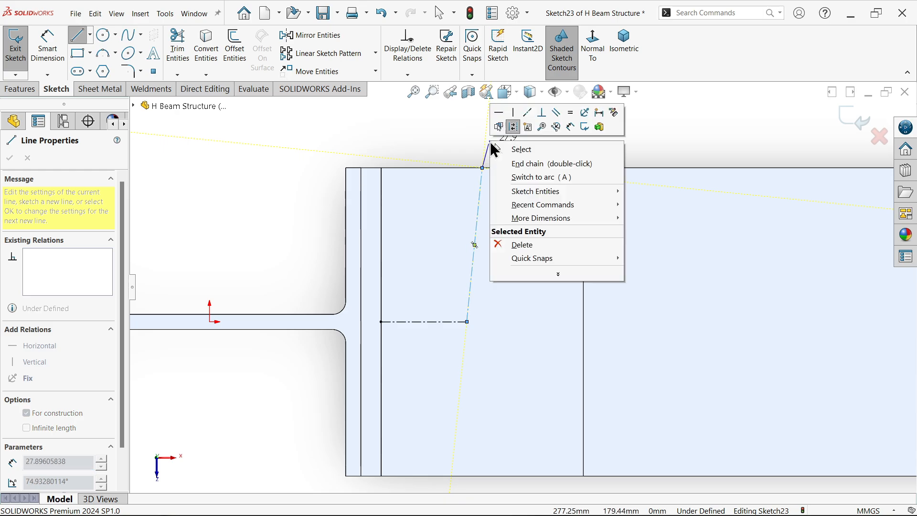
pyautogui.click(521, 150)
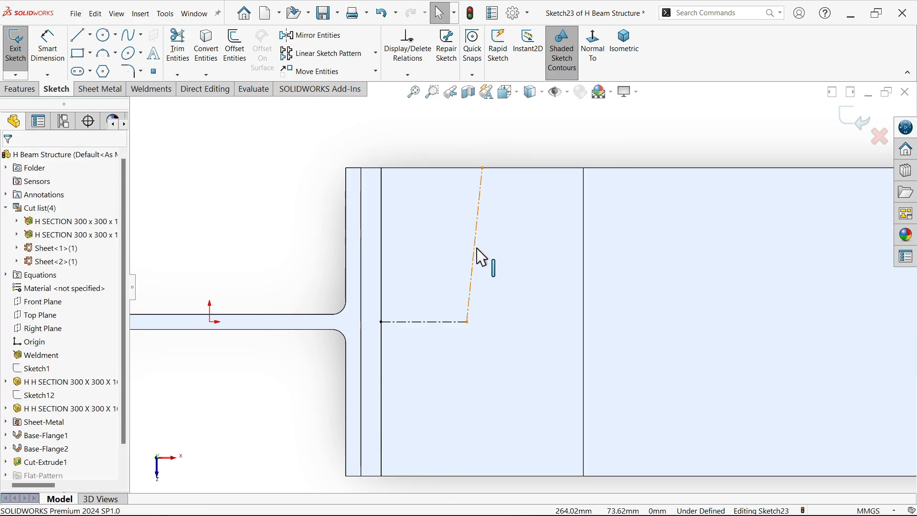
pyautogui.click(474, 255)
pyautogui.click(519, 205)
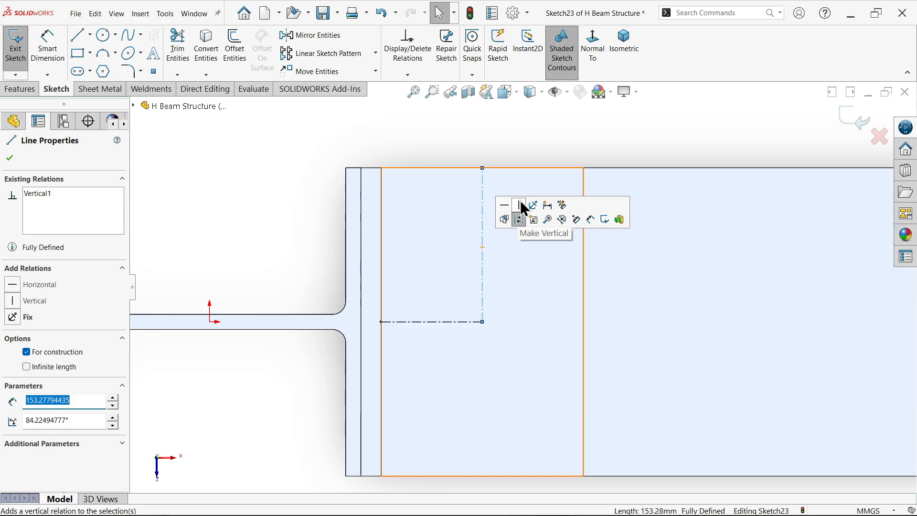
# Step: Sketch a circle between the column-side edge and the vertical centerline, and dimension its diameter to 16 mm
pyautogui.click(108, 41)
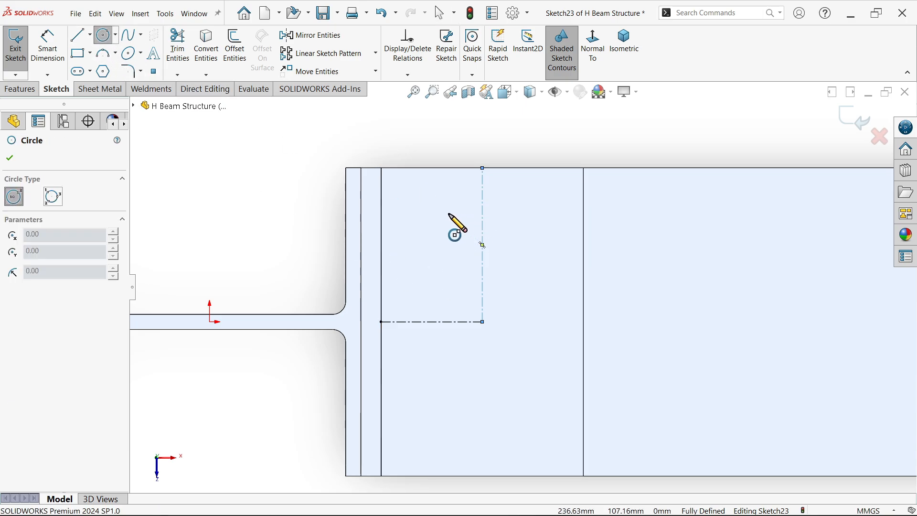
pyautogui.click(427, 211)
pyautogui.click(435, 223)
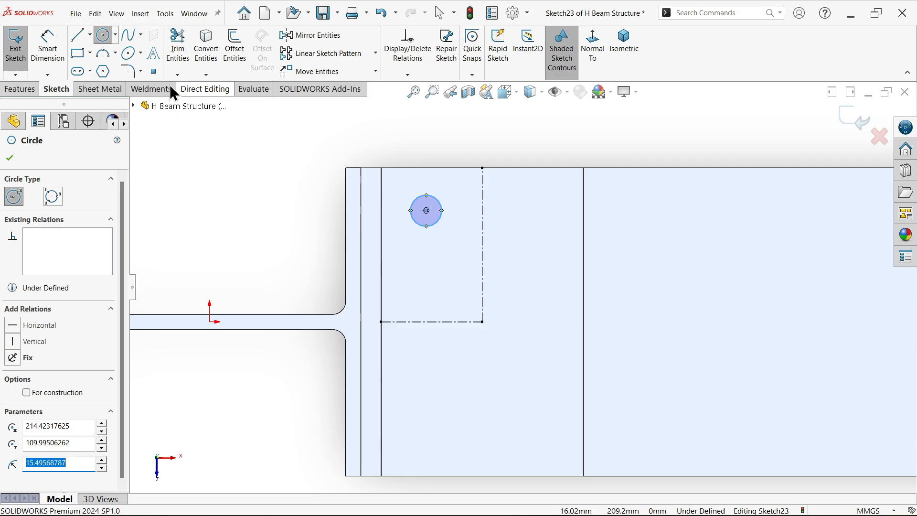
pyautogui.click(42, 43)
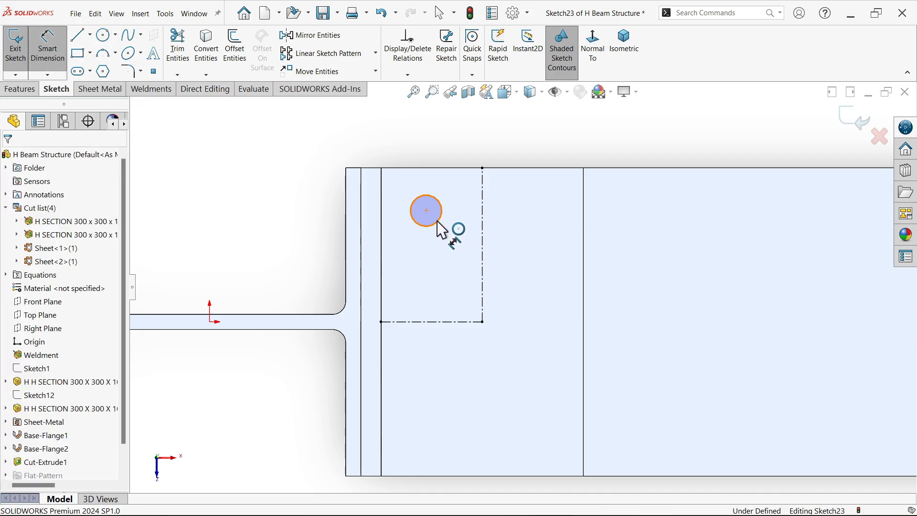
pyautogui.click(438, 223)
pyautogui.click(438, 245)
pyautogui.write('16')
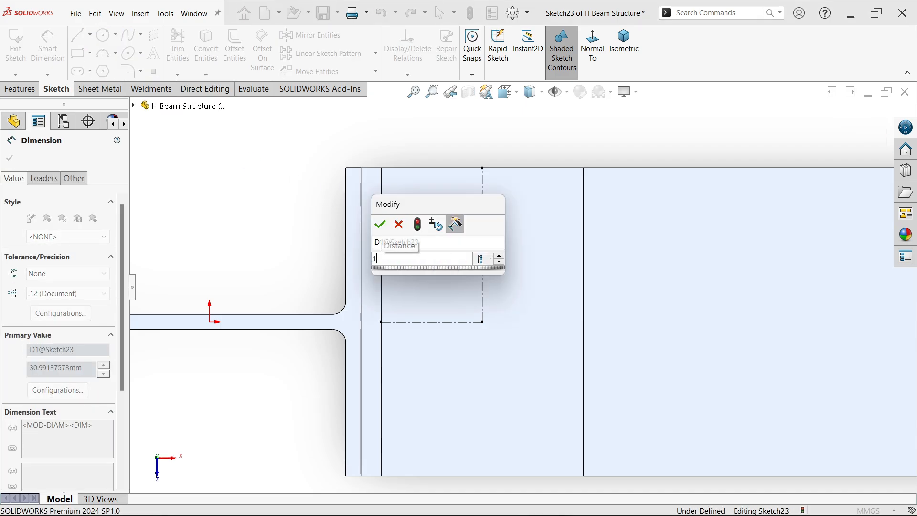
pyautogui.press('Return')
# Step: Dimension the circle's center 30 mm below the plate's upper edge
pyautogui.scroll(-3, 445, 249)
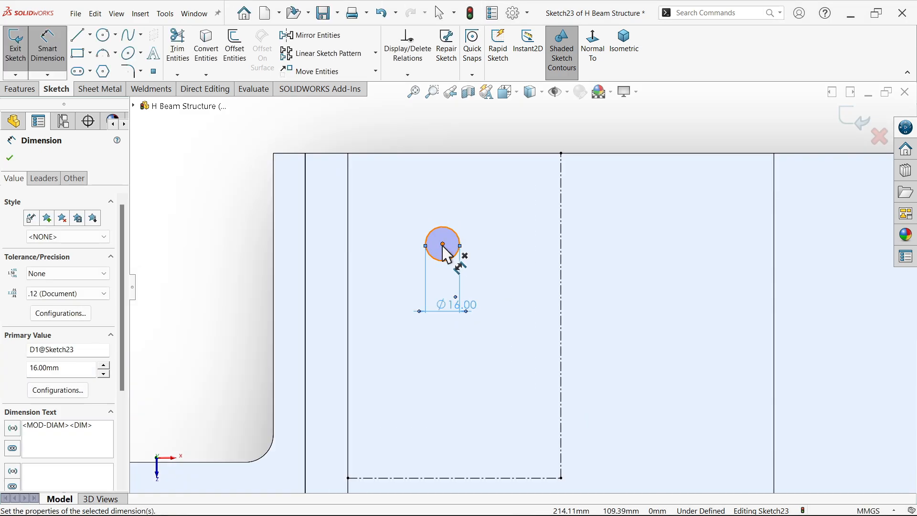
pyautogui.click(443, 245)
pyautogui.click(472, 154)
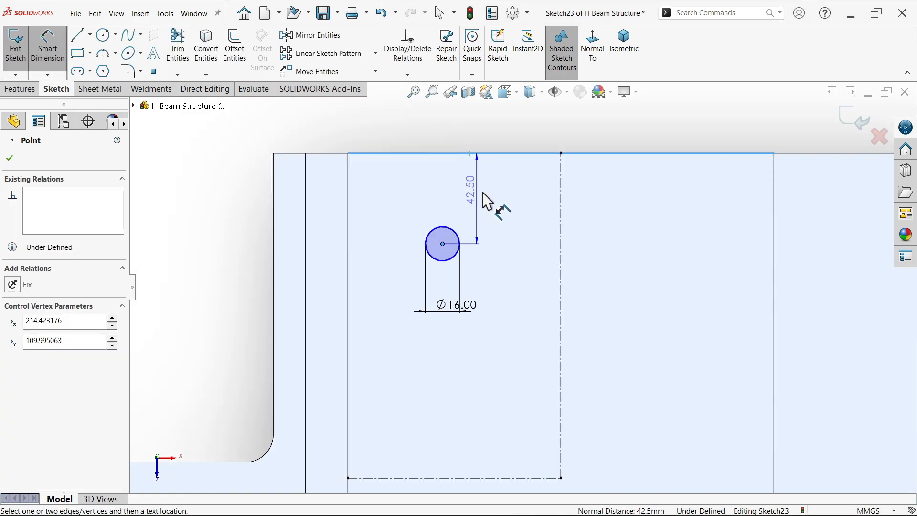
pyautogui.click(486, 193)
pyautogui.write('30')
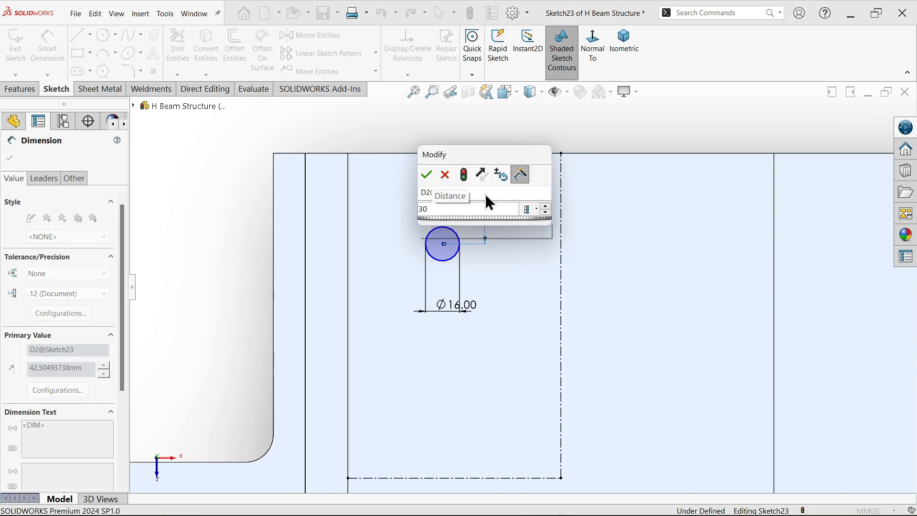
pyautogui.press('Return')
pyautogui.click(440, 138)
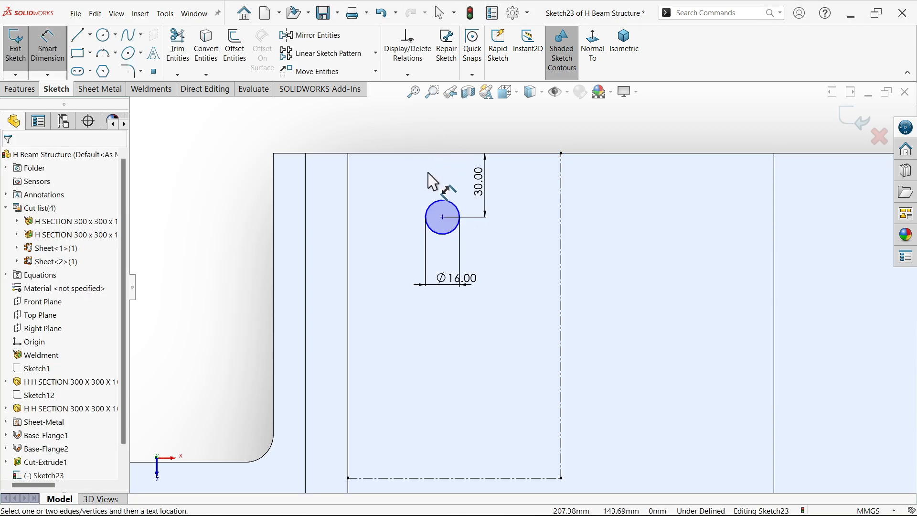
# Step: Dimension the circle's center 50 mm horizontally from the plate's column-side edge
pyautogui.scroll(-1, 440, 206)
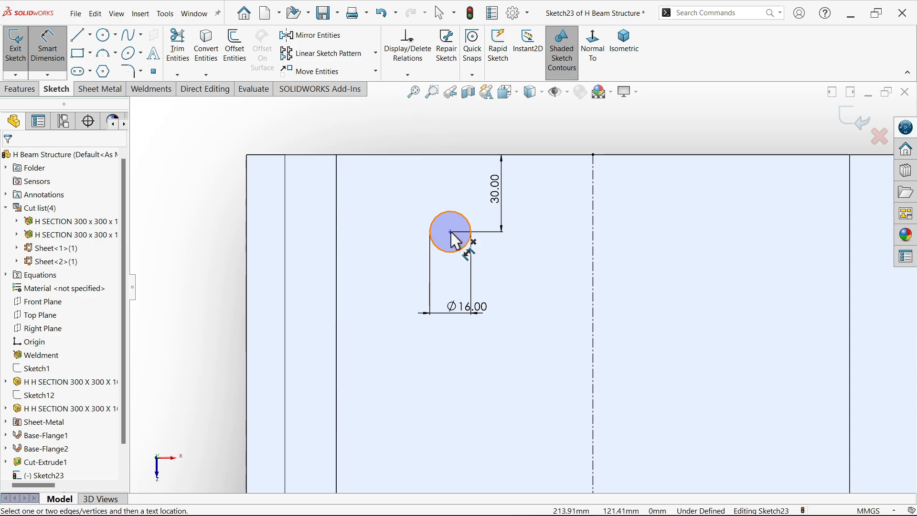
pyautogui.click(451, 233)
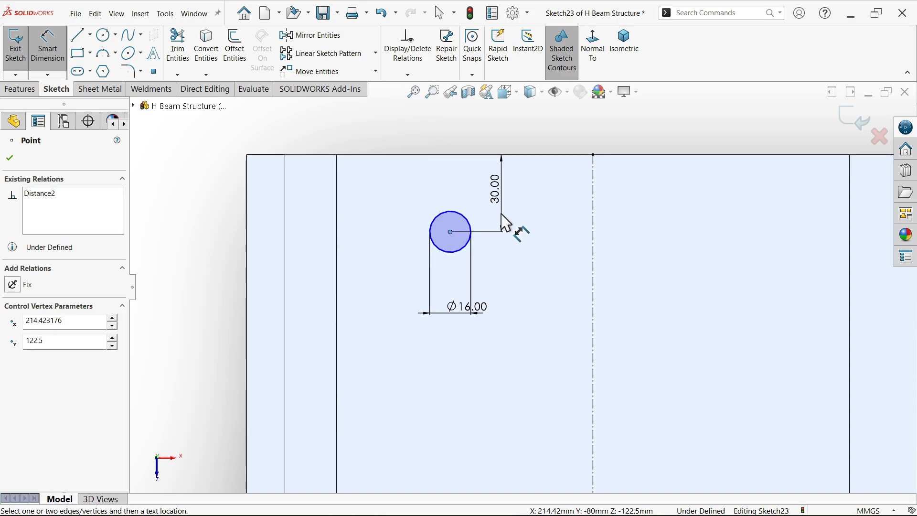
pyautogui.click(338, 236)
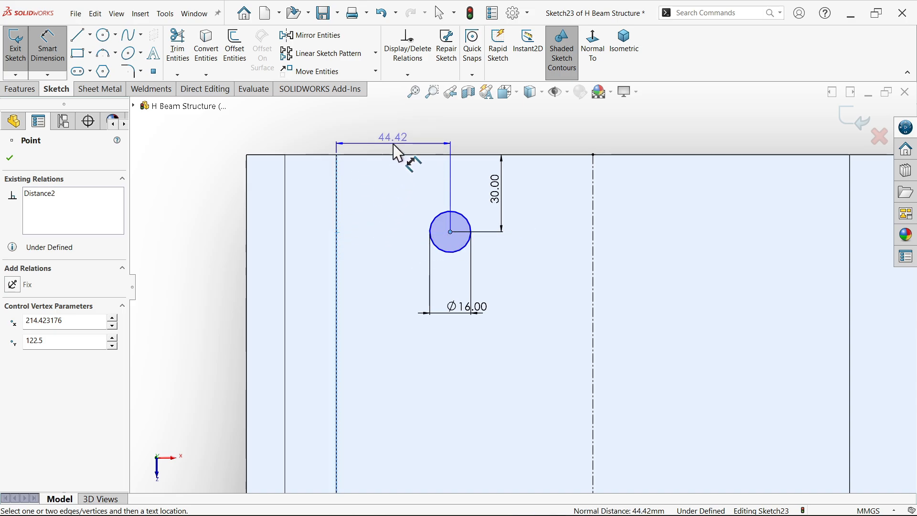
pyautogui.click(394, 152)
pyautogui.write('50')
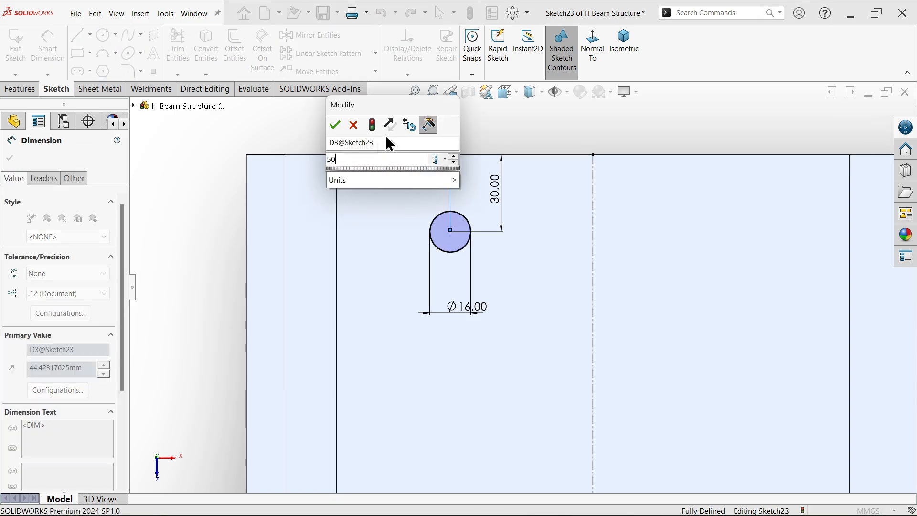
pyautogui.click(335, 128)
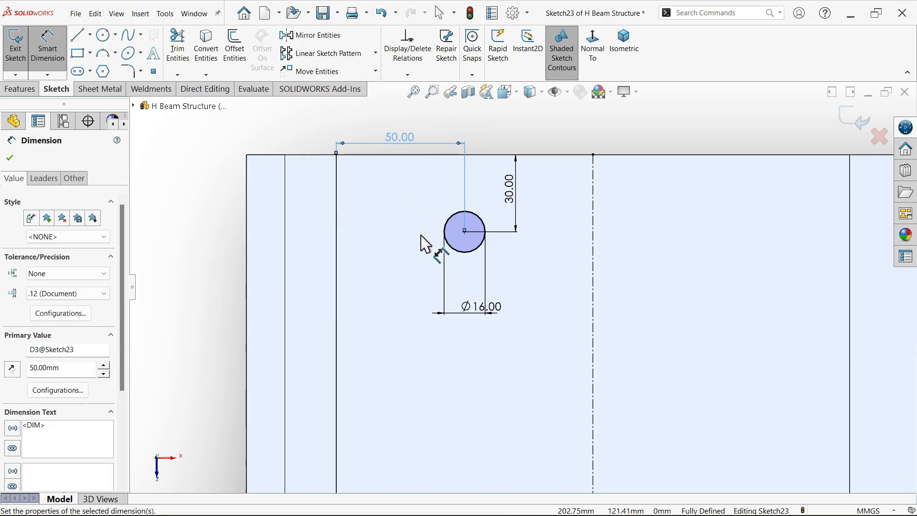
pyautogui.click(329, 35)
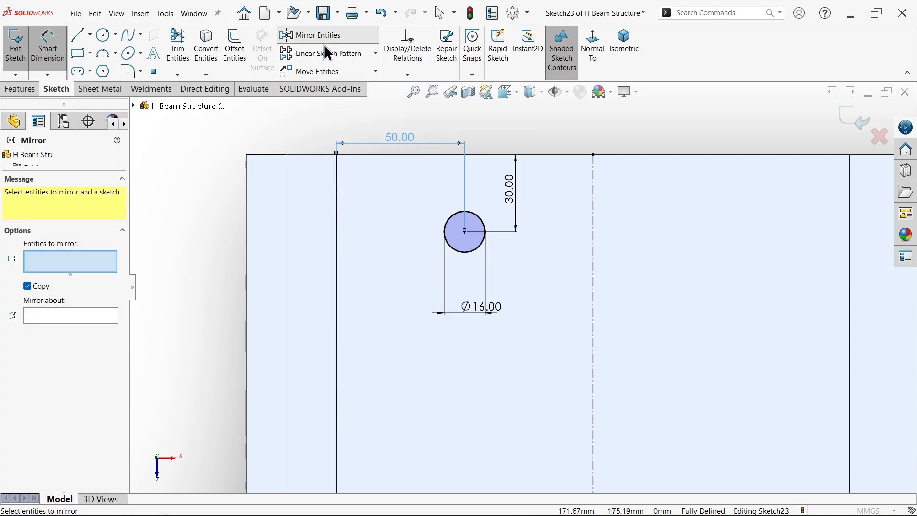
pyautogui.click(474, 252)
pyautogui.click(103, 319)
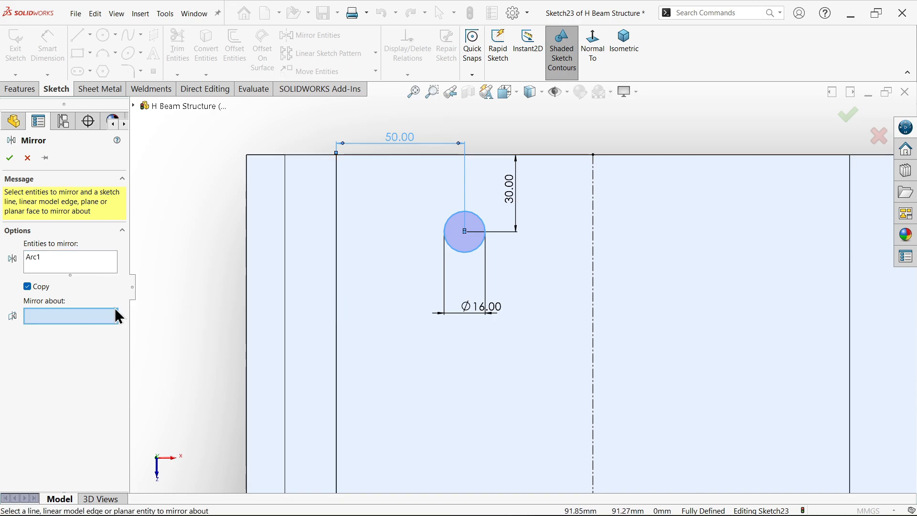
pyautogui.scroll(3, 436, 282)
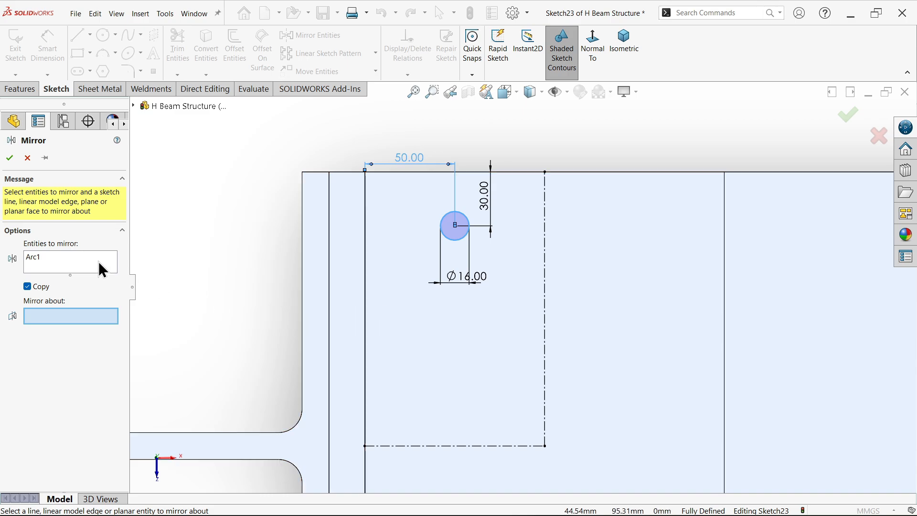
pyautogui.click(24, 158)
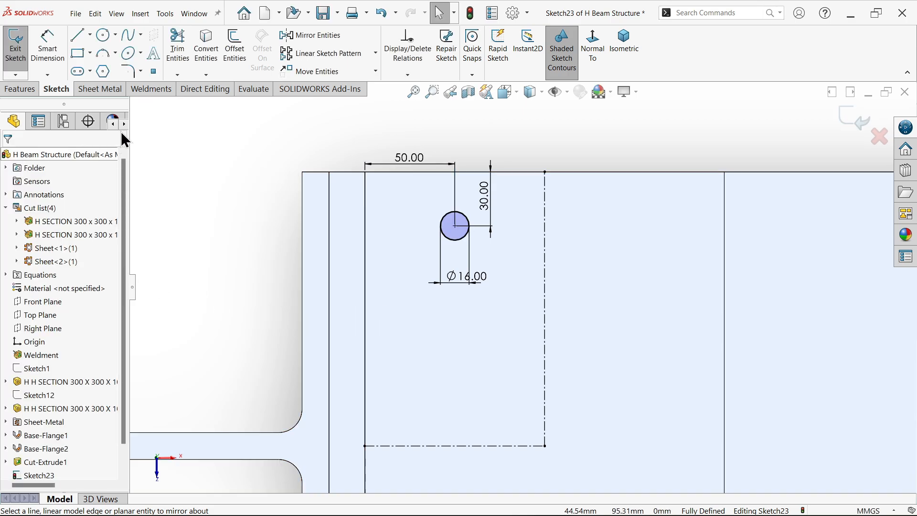
pyautogui.click(90, 35)
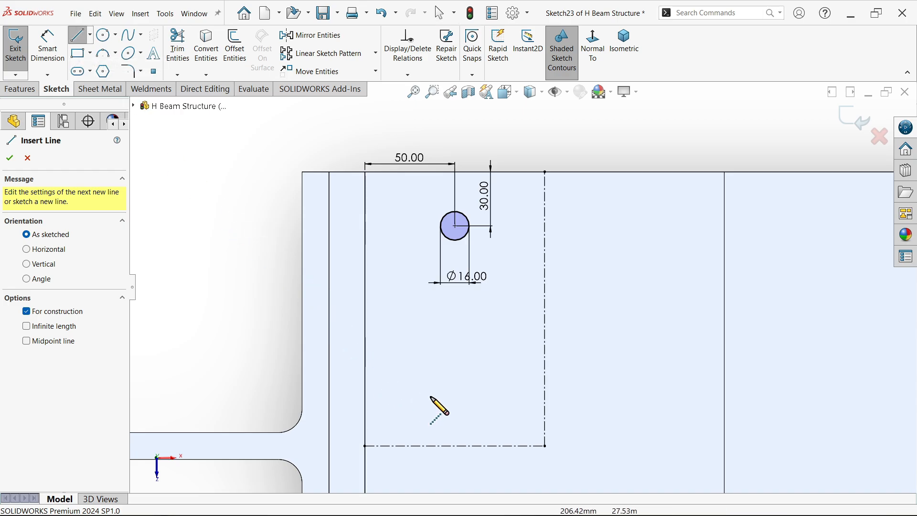
pyautogui.scroll(1, 431, 430)
pyautogui.scroll(-1, 469, 385)
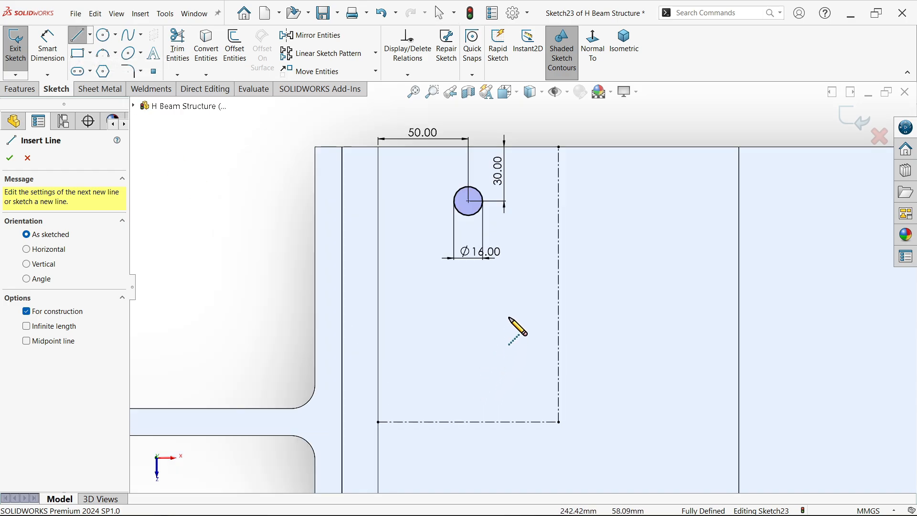
pyautogui.click(28, 160)
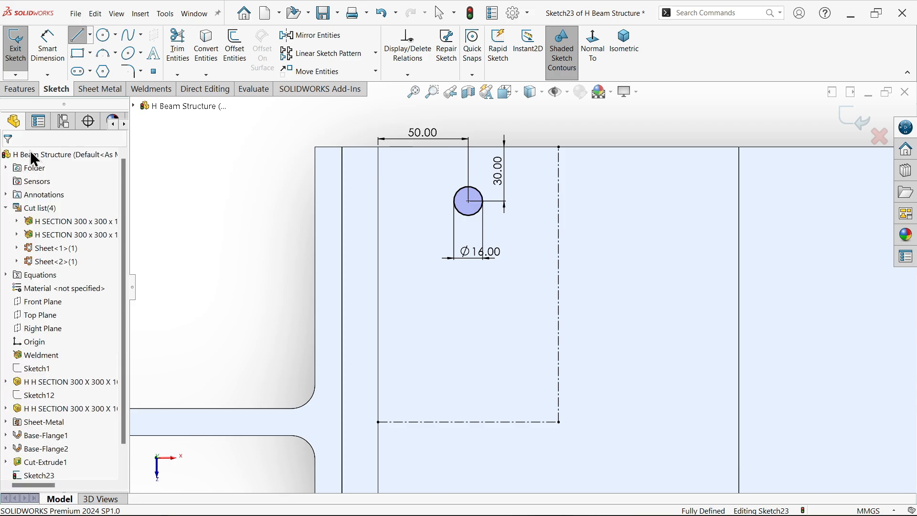
# Step: Sketch a second circle about 65 mm directly below the first, with its center vertically aligned to it
pyautogui.click(104, 36)
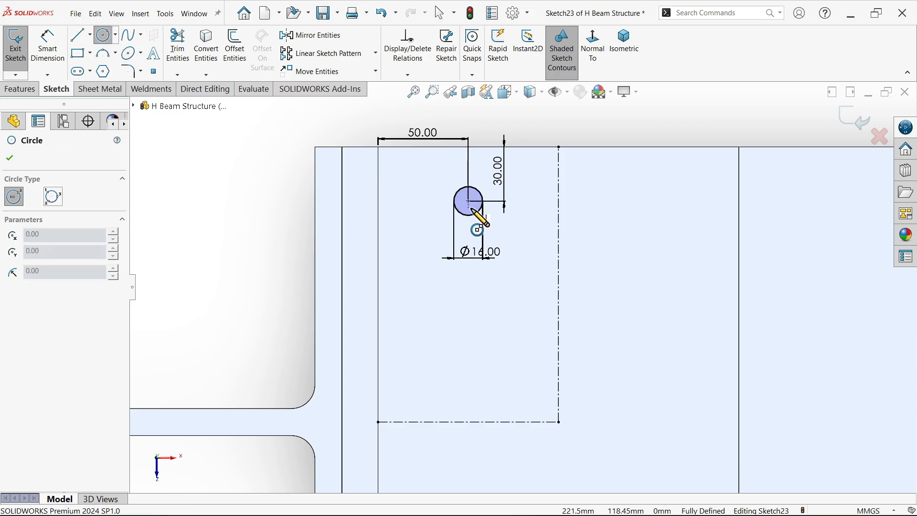
pyautogui.click(469, 318)
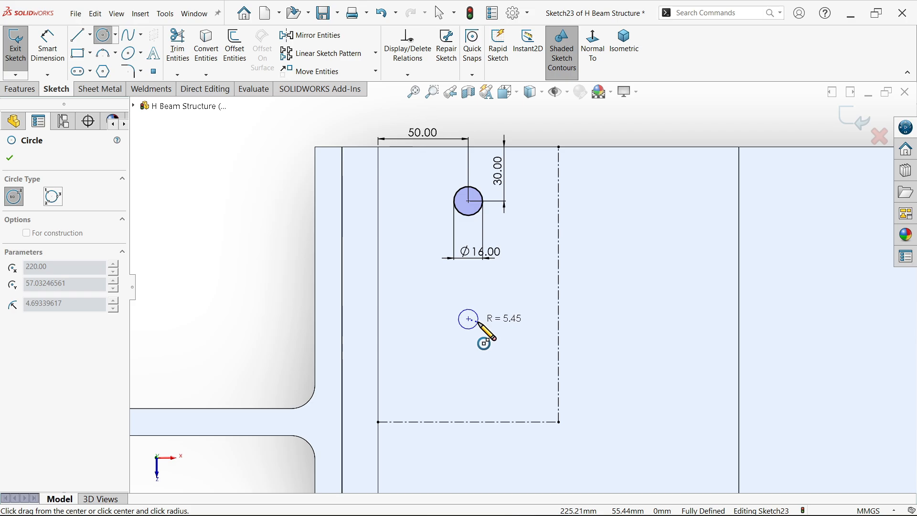
pyautogui.click(486, 328)
# Step: Dimension the vertical distance between the two circle centers to 70 mm
pyautogui.click(46, 52)
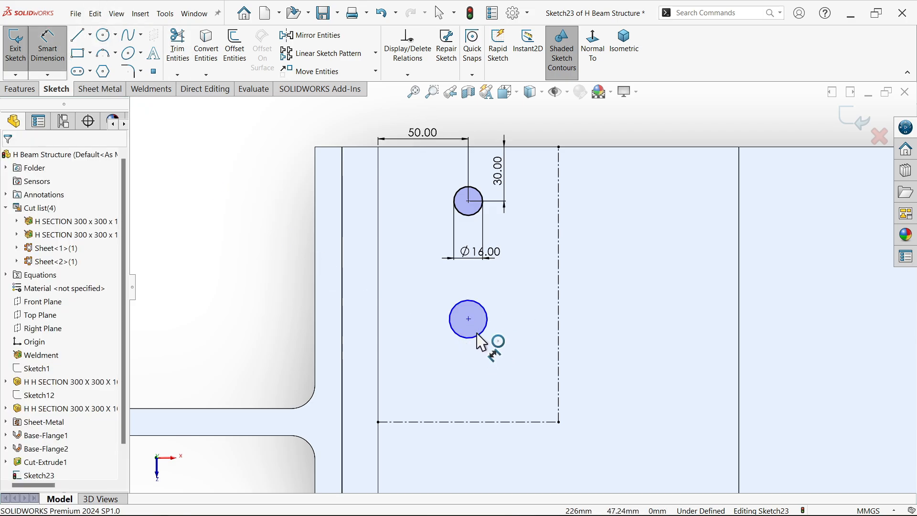
pyautogui.click(469, 320)
pyautogui.click(468, 202)
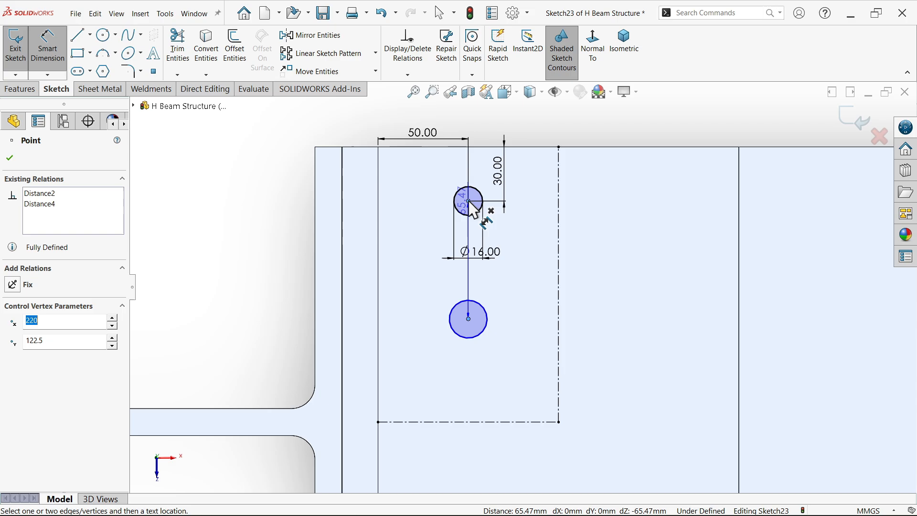
pyautogui.click(424, 240)
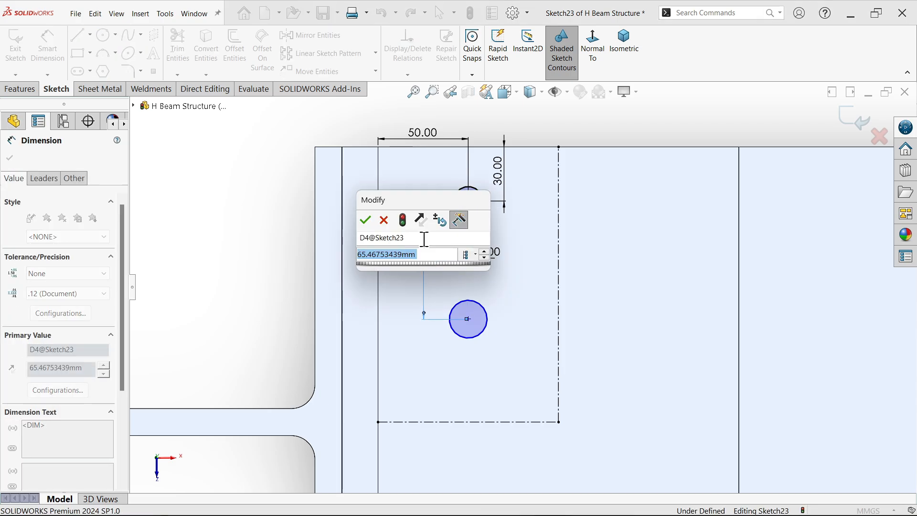
pyautogui.write('70')
pyautogui.press('Return')
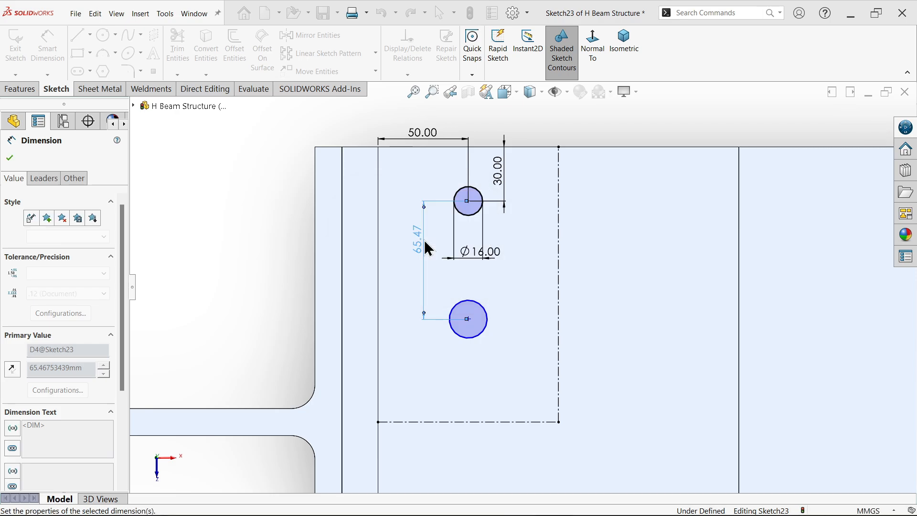
pyautogui.click(9, 160)
pyautogui.press('Escape')
# Step: Make the second circle equal in size to the 16 mm circle with an Equal relation
pyautogui.click(468, 328)
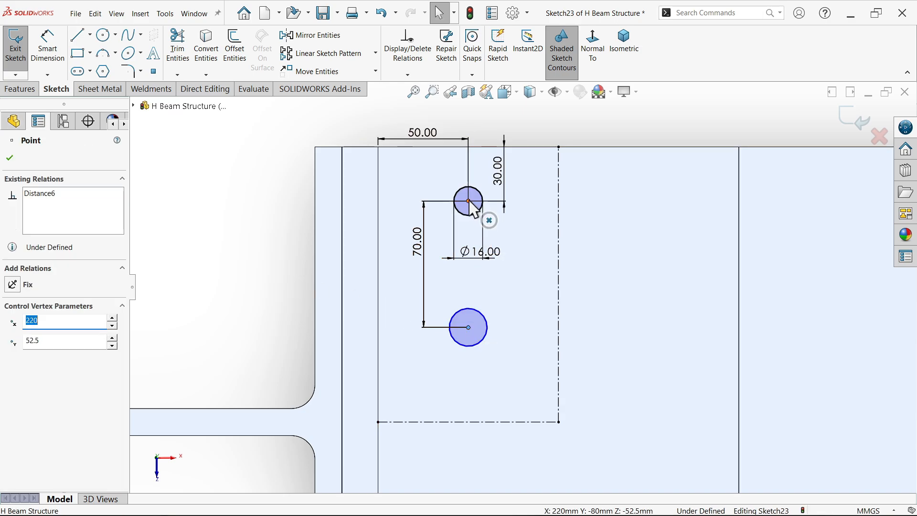
pyautogui.keyDown('ctrl'); pyautogui.click(469, 202); pyautogui.keyUp('ctrl')
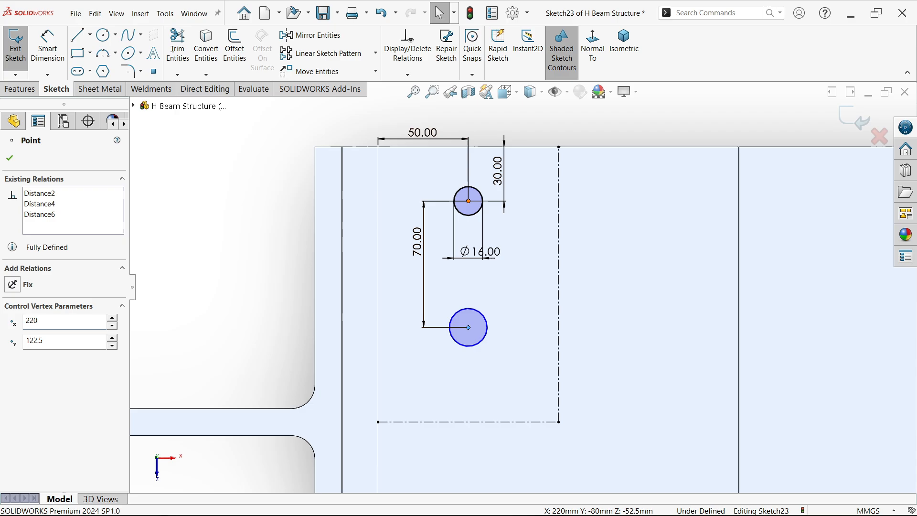
pyautogui.click(488, 329)
pyautogui.keyDown('ctrl'); pyautogui.click(480, 215); pyautogui.keyUp('ctrl')
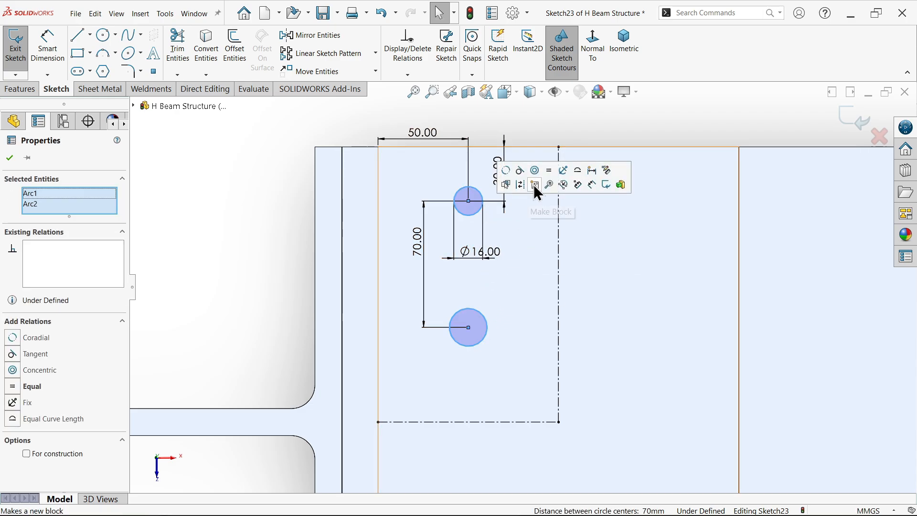
pyautogui.click(531, 190)
pyautogui.click(269, 245)
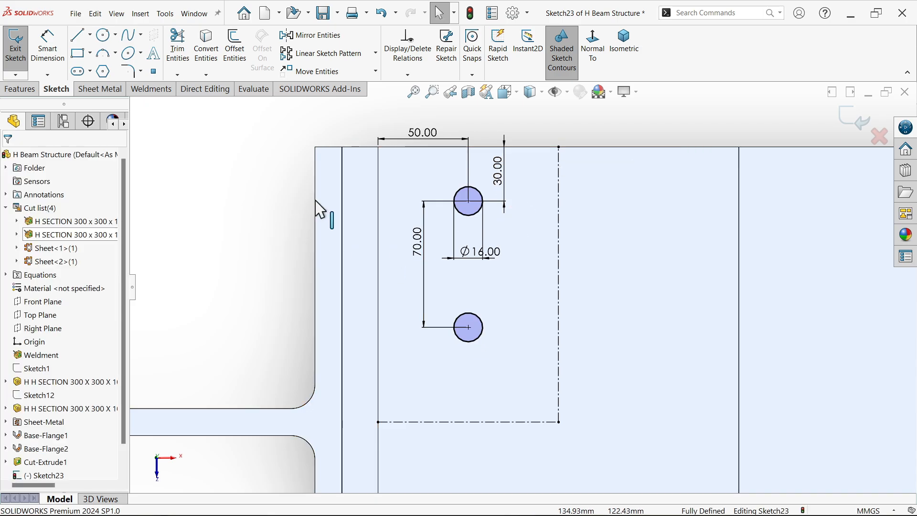
# Step: Mirror the two circles about the horizontal centerline, keeping the originals
pyautogui.click(330, 36)
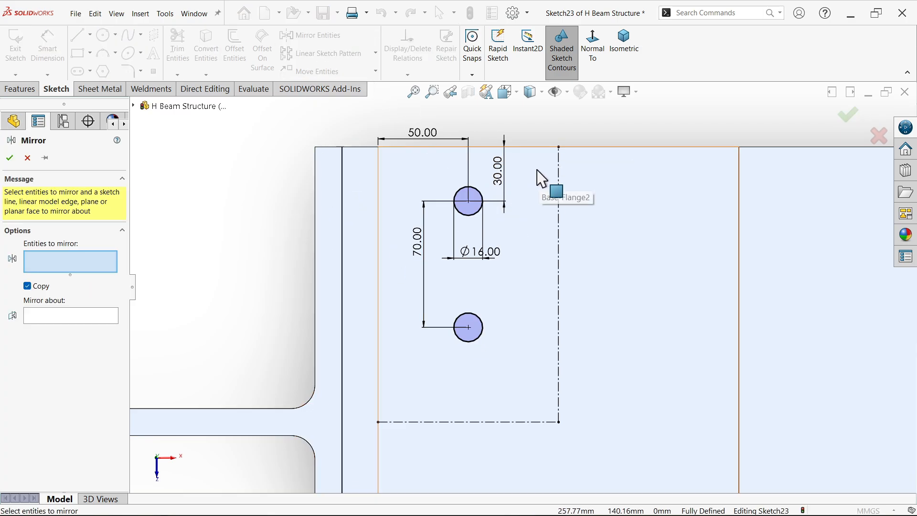
pyautogui.moveTo(537, 170); pyautogui.dragTo(425, 375)
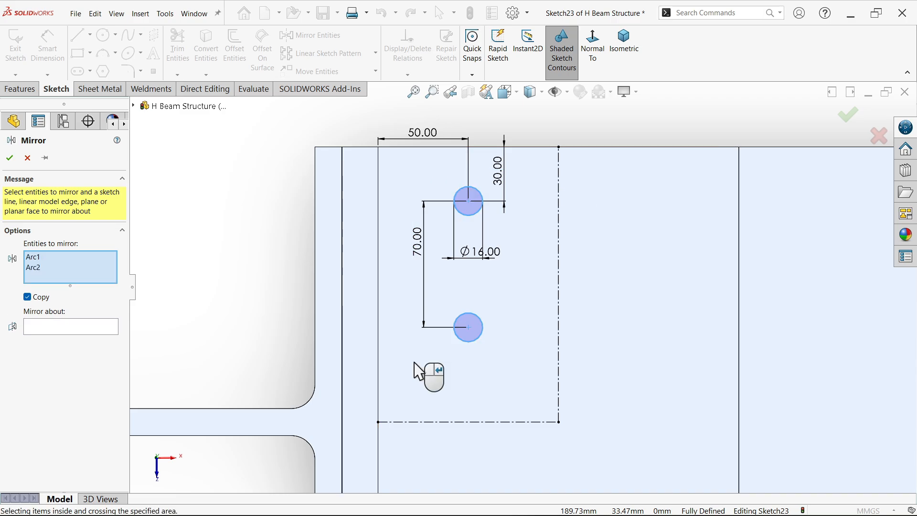
pyautogui.click(101, 331)
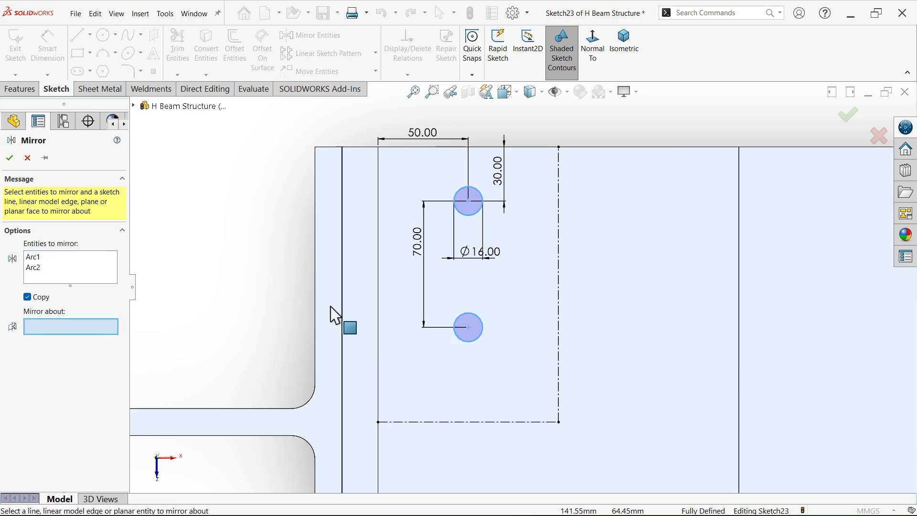
pyautogui.click(436, 424)
pyautogui.scroll(5, 497, 345)
pyautogui.scroll(-2, 519, 368)
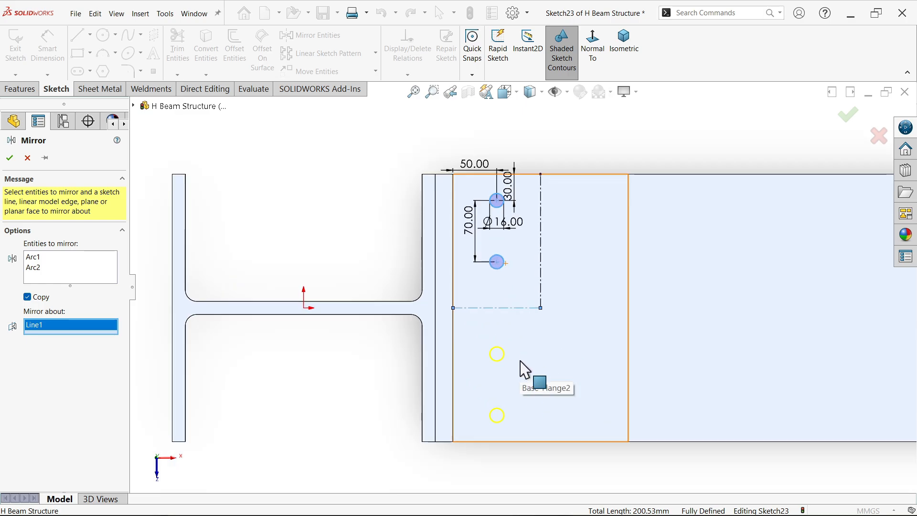
pyautogui.click(11, 165)
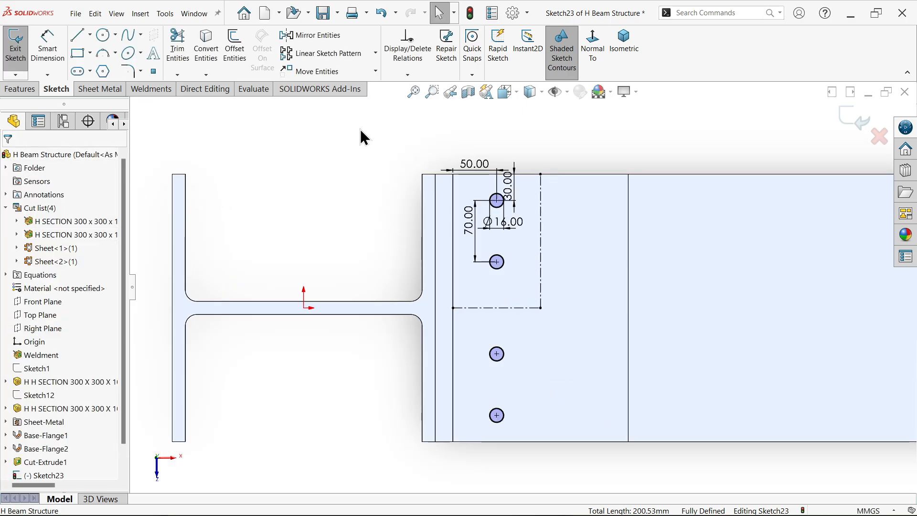
# Step: Mirror the column of four circles and the horizontal centerline about the vertical centerline, keeping the originals
pyautogui.click(337, 36)
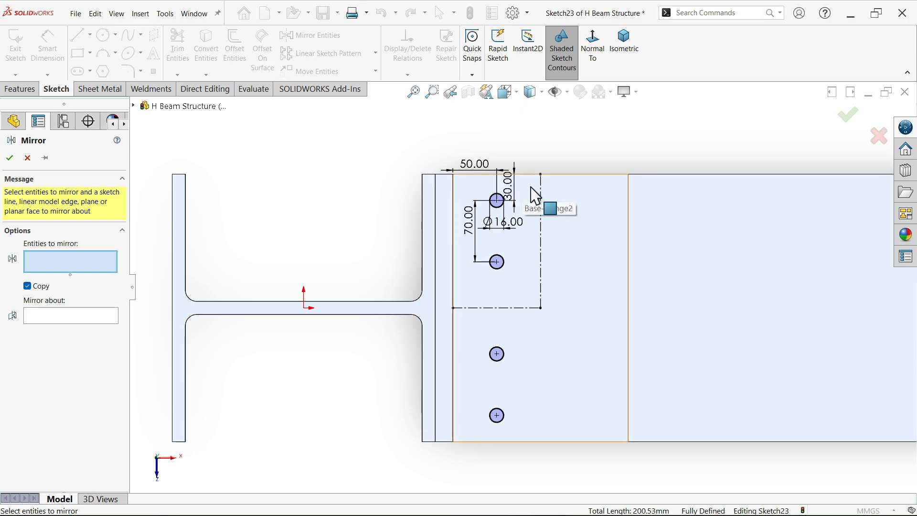
pyautogui.moveTo(535, 196); pyautogui.dragTo(471, 445)
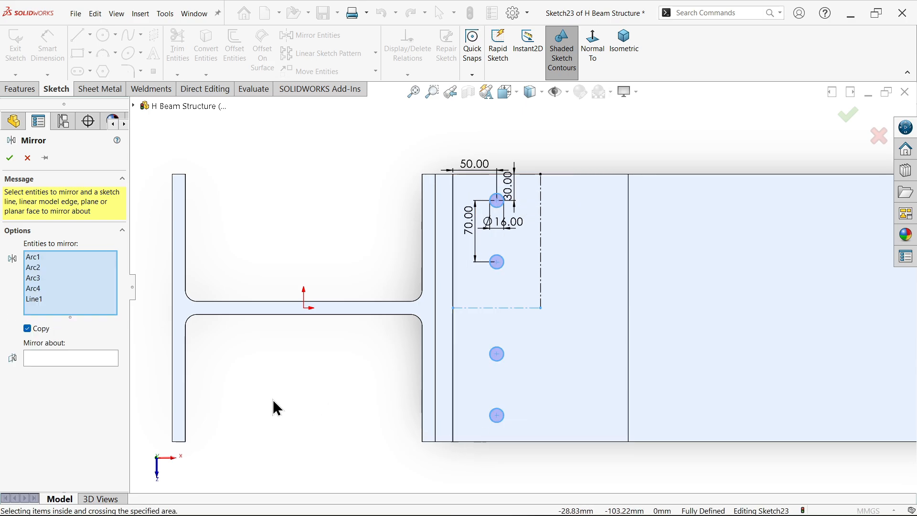
pyautogui.click(61, 364)
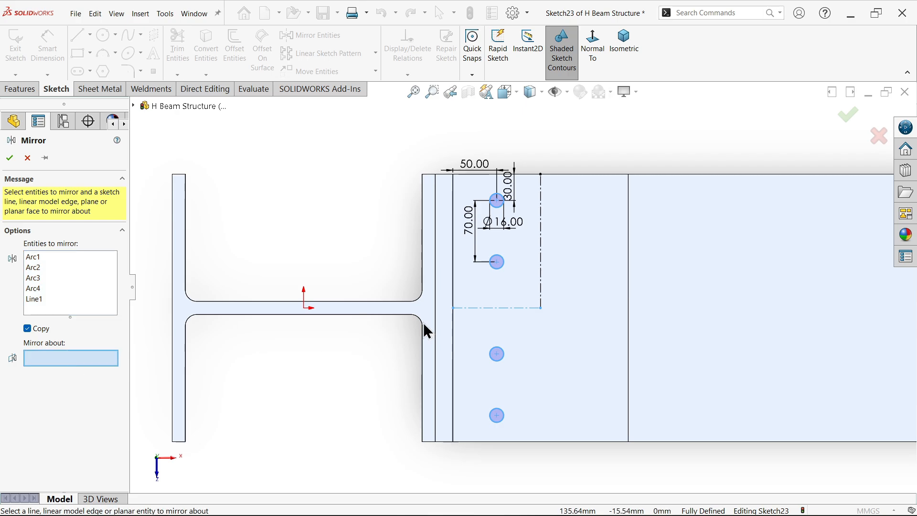
pyautogui.click(541, 274)
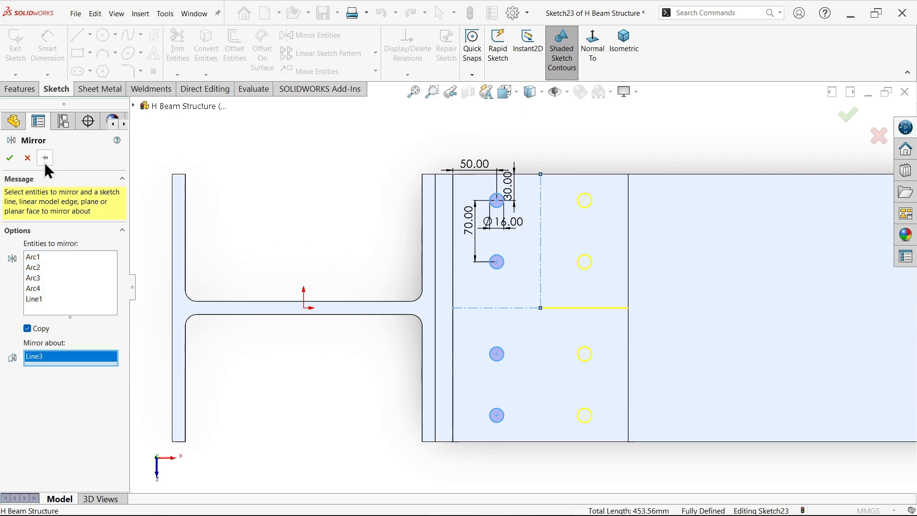
pyautogui.click(11, 159)
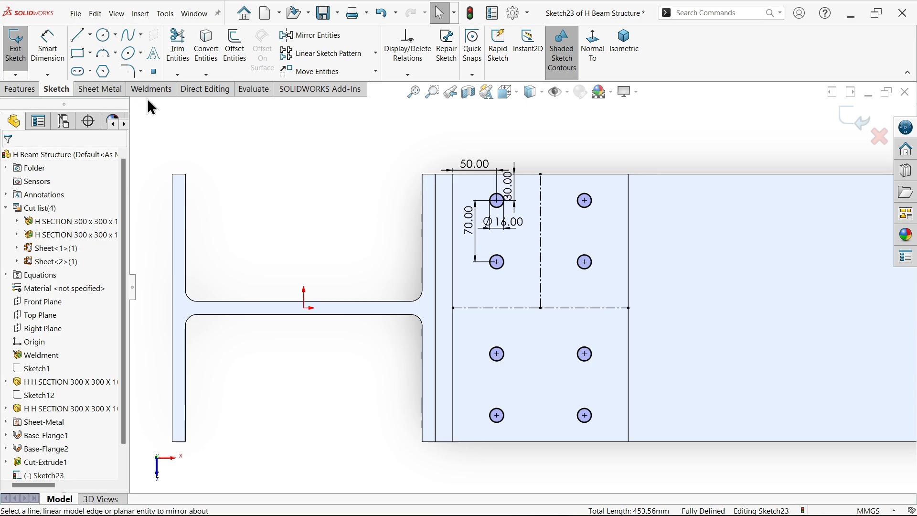
# Step: Extrude-cut the eight circles downward with the Up To Surface end condition, ending at the underside of the beam's lower flange
pyautogui.click(116, 90)
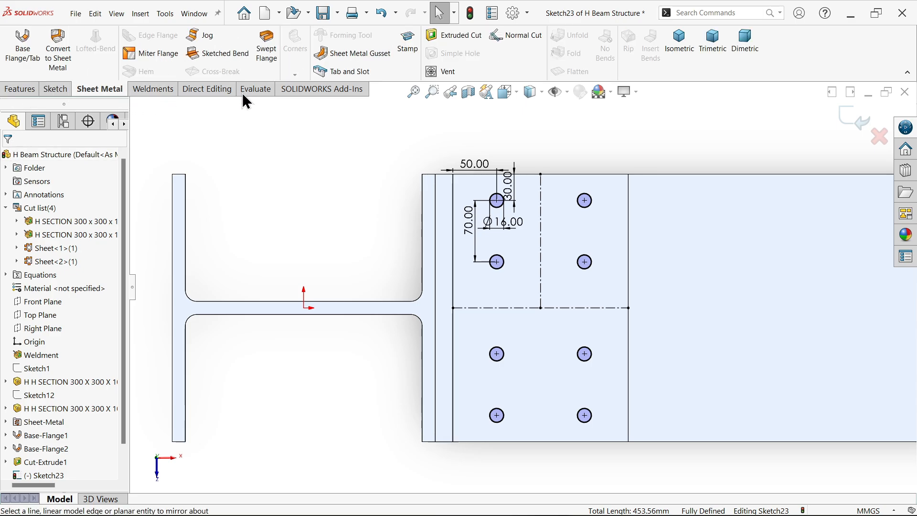
pyautogui.click(459, 35)
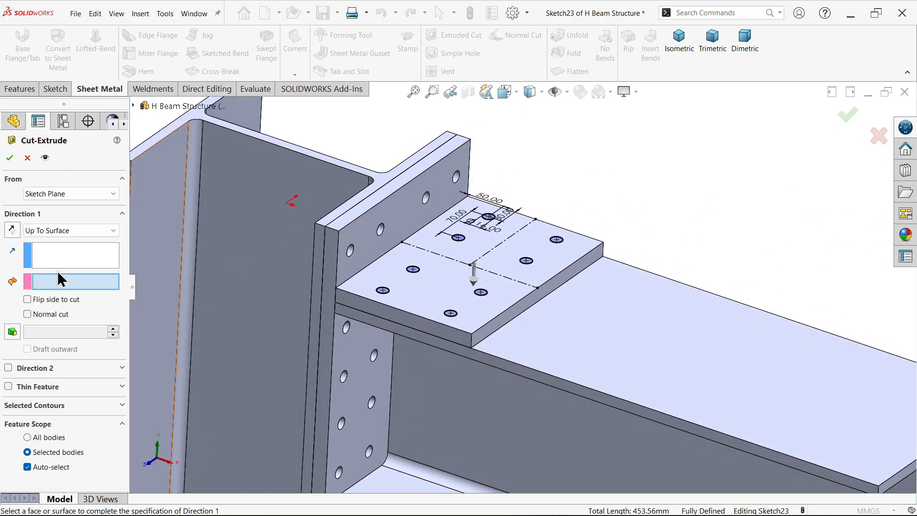
pyautogui.click(53, 225)
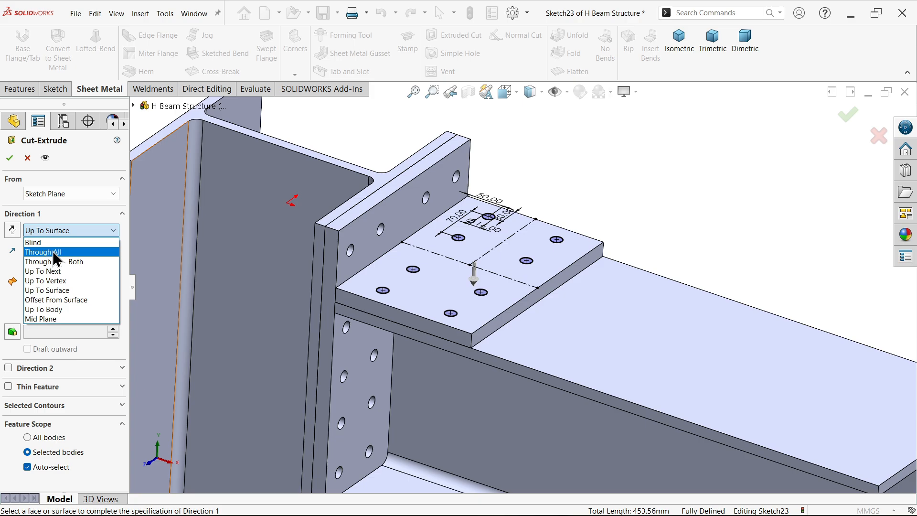
pyautogui.click(53, 251)
pyautogui.scroll(5, 570, 294)
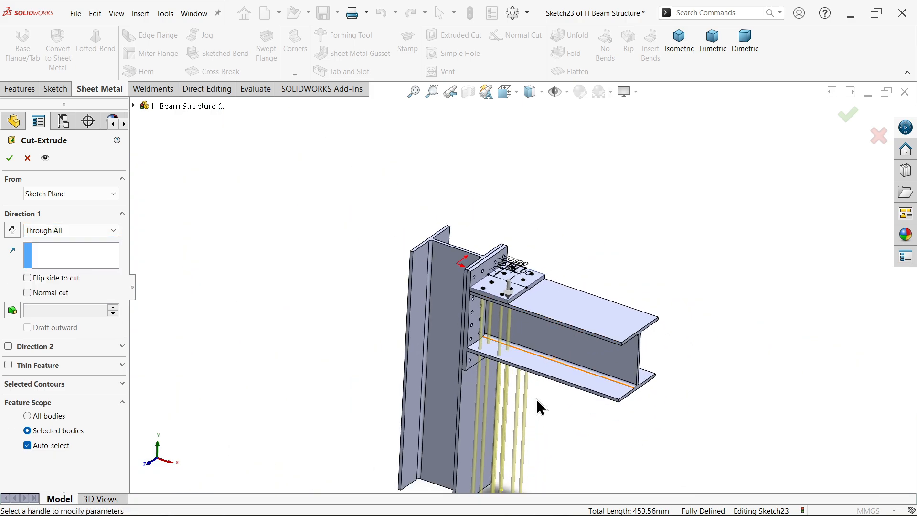
pyautogui.scroll(-2, 524, 385)
pyautogui.moveTo(623, 364); pyautogui.dragTo(658, 277, button='middle')
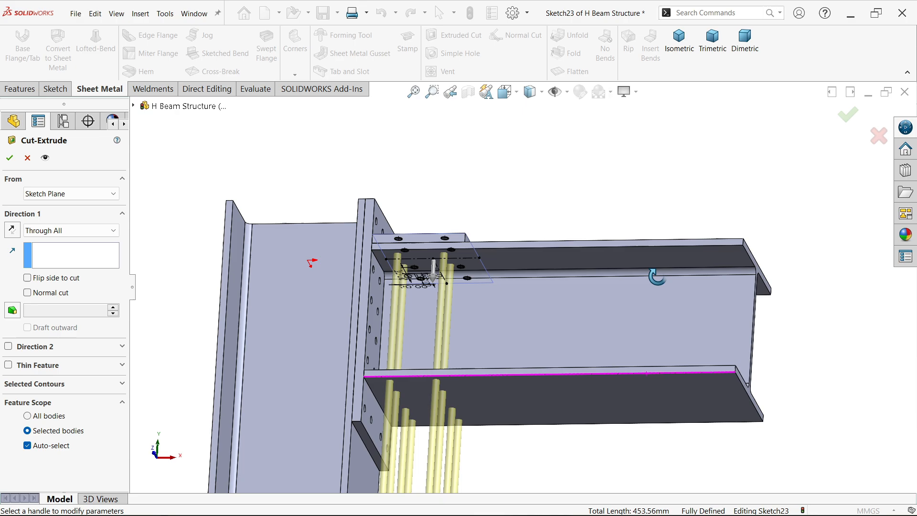
pyautogui.click(50, 226)
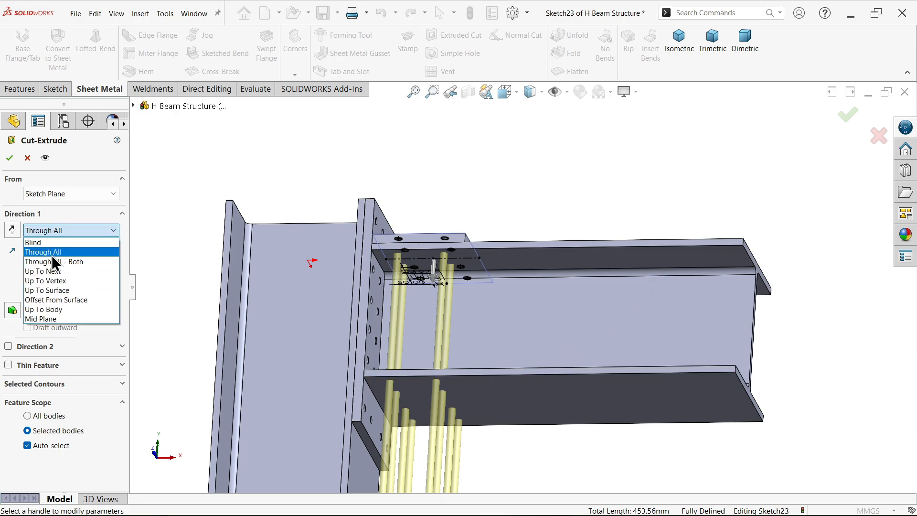
pyautogui.click(55, 291)
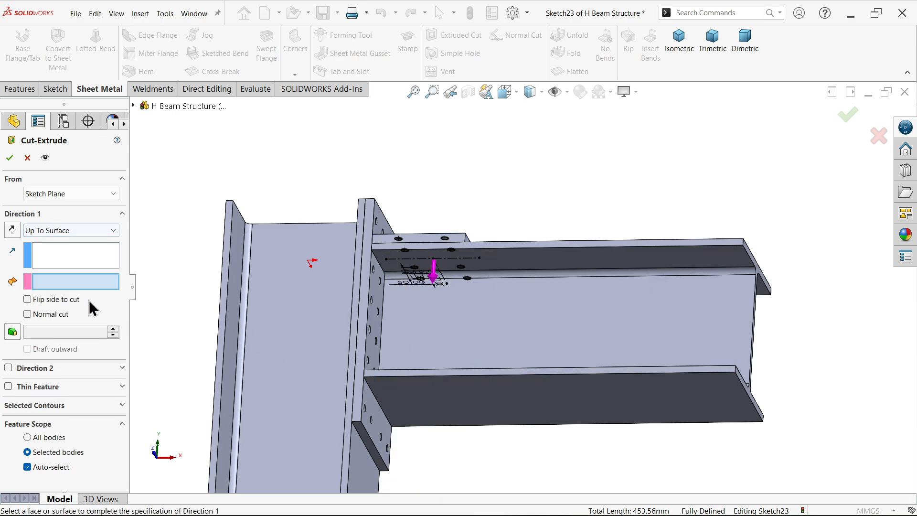
pyautogui.click(443, 414)
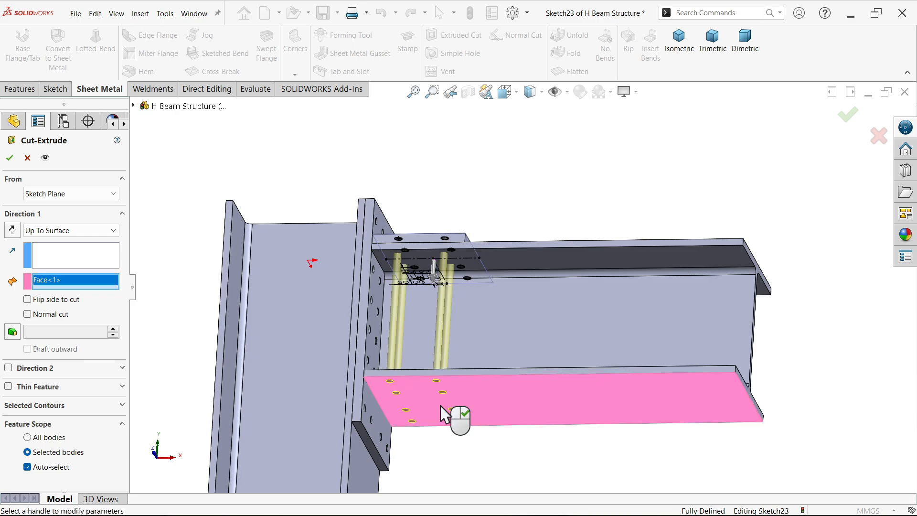
# Step: Complete the bolt-hole cut through the beam up to the underside of its lower flange
pyautogui.click(10, 158)
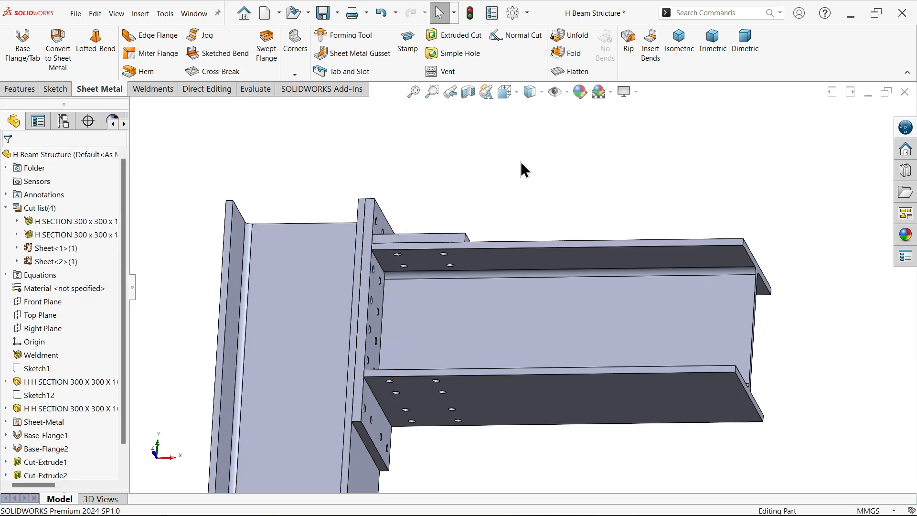
# Step: Examine the bolt holes in the top plate, end plate and both beam flanges from several angles
pyautogui.moveTo(522, 164); pyautogui.dragTo(505, 283, button='middle')
pyautogui.scroll(-2, 476, 181)
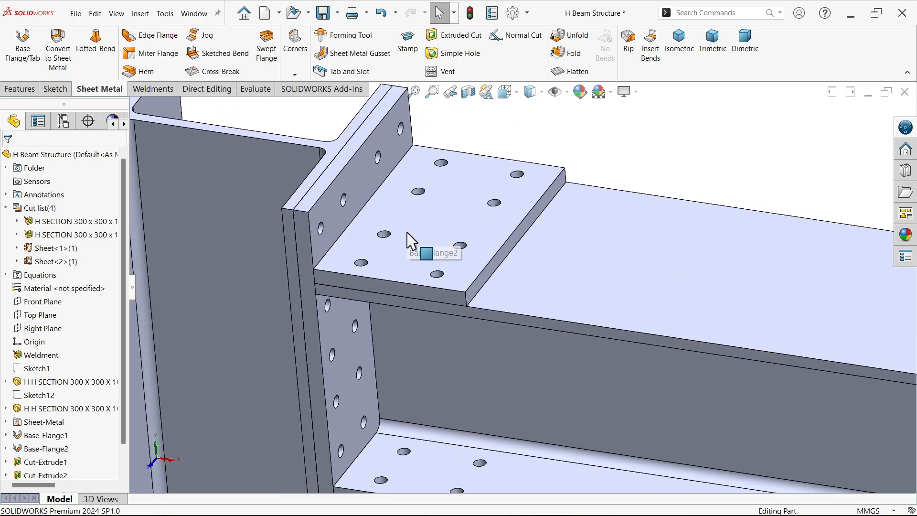
pyautogui.scroll(4, 427, 245)
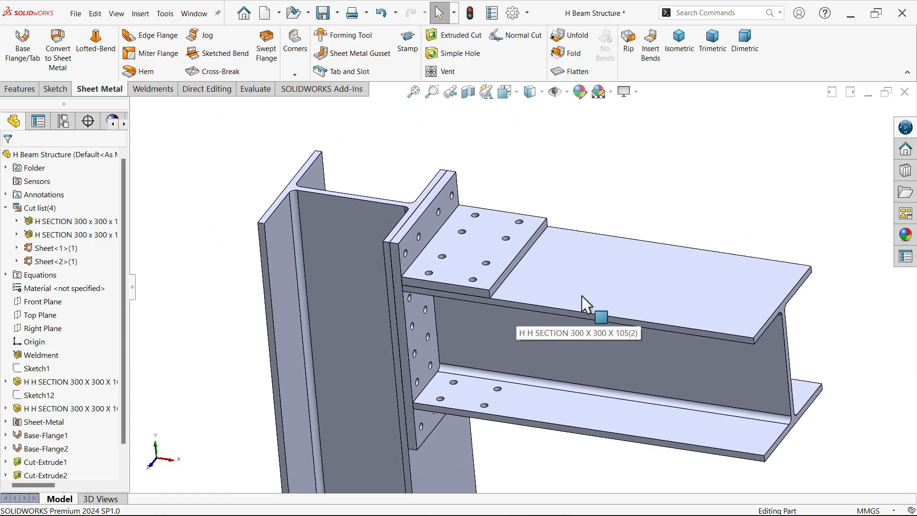
pyautogui.scroll(-3, 418, 423)
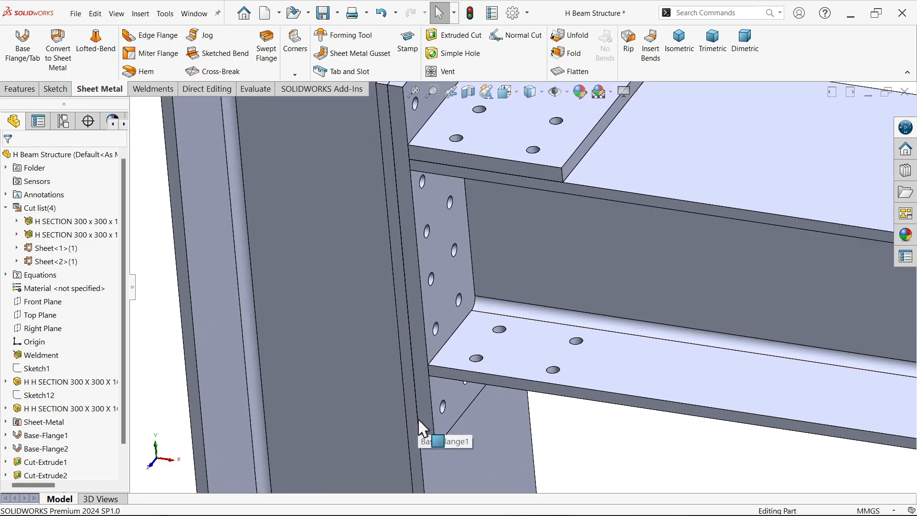
pyautogui.scroll(3, 491, 348)
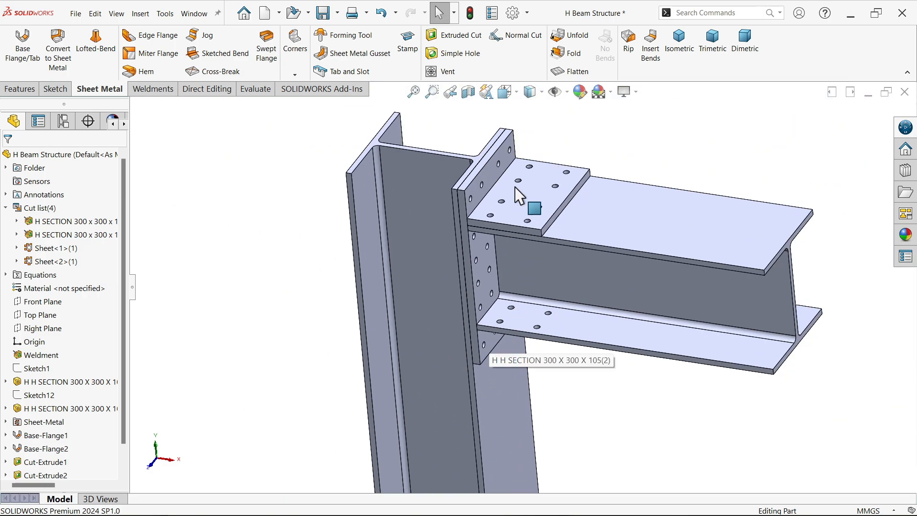
pyautogui.scroll(-2, 518, 196)
pyautogui.moveTo(580, 272); pyautogui.dragTo(573, 238, button='middle')
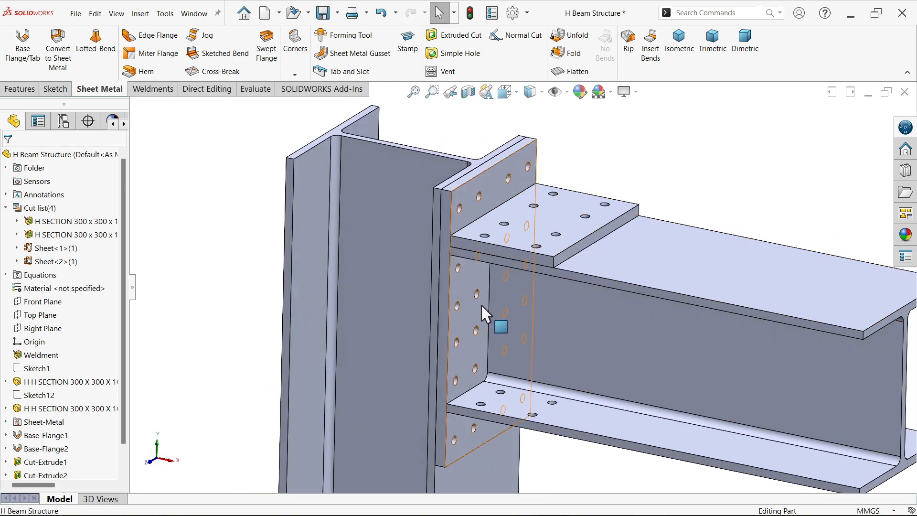
# Step: Sketch on the horizontal beam's web face and draw a horizontal centerline between the midpoints of its two end edges
pyautogui.moveTo(499, 319); pyautogui.dragTo(542, 299, button='middle')
pyautogui.click(530, 299)
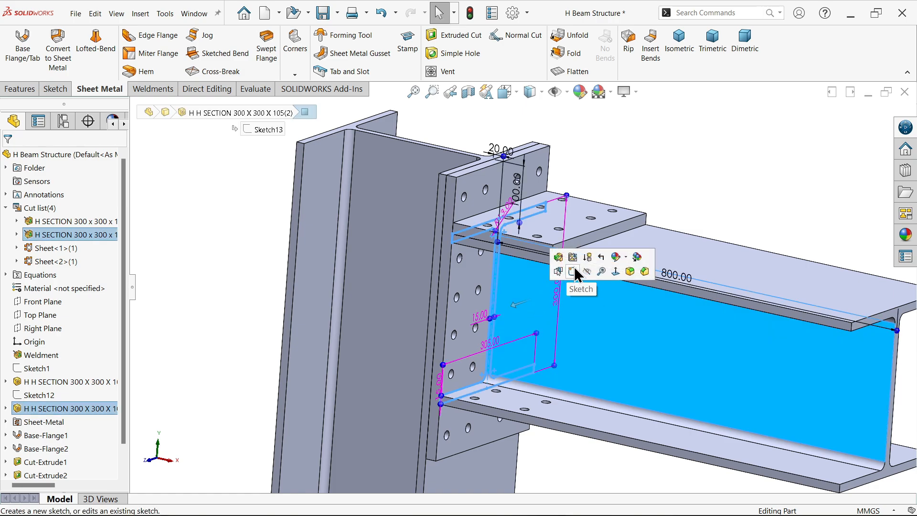
pyautogui.click(574, 267)
pyautogui.scroll(-5, 497, 232)
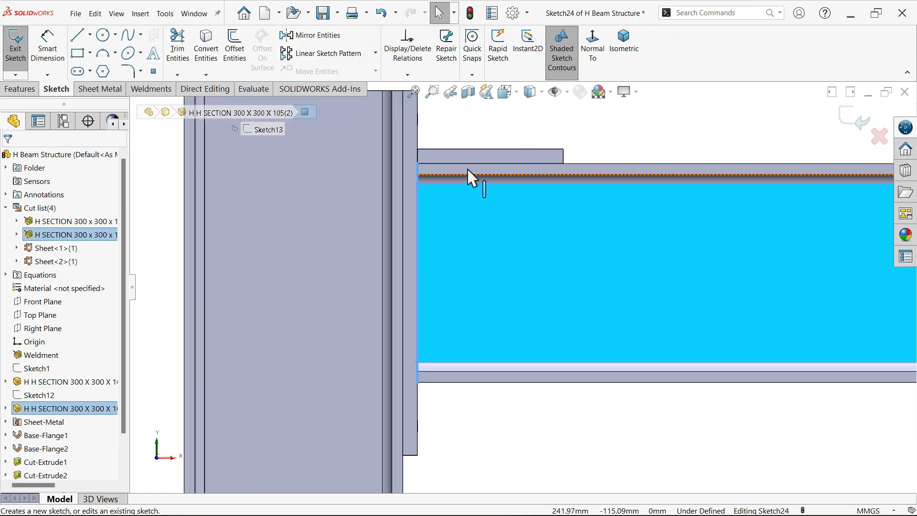
pyautogui.click(90, 34)
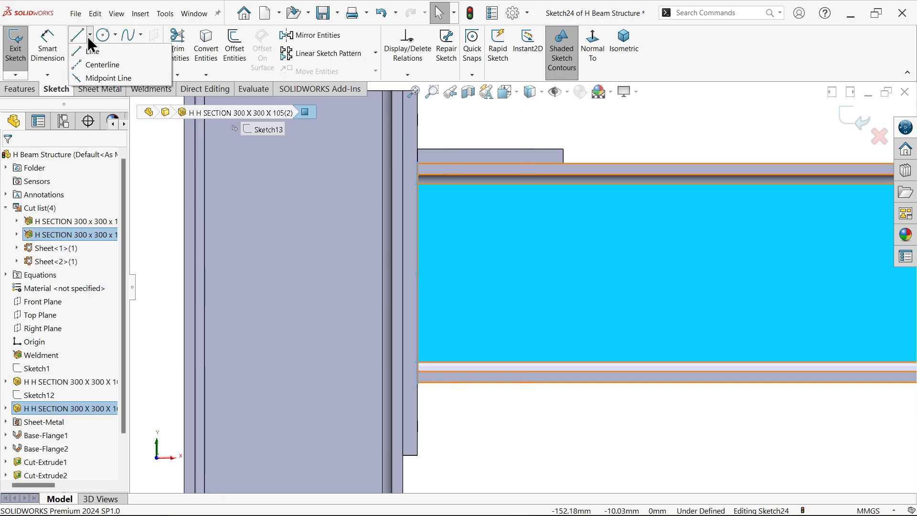
pyautogui.click(89, 66)
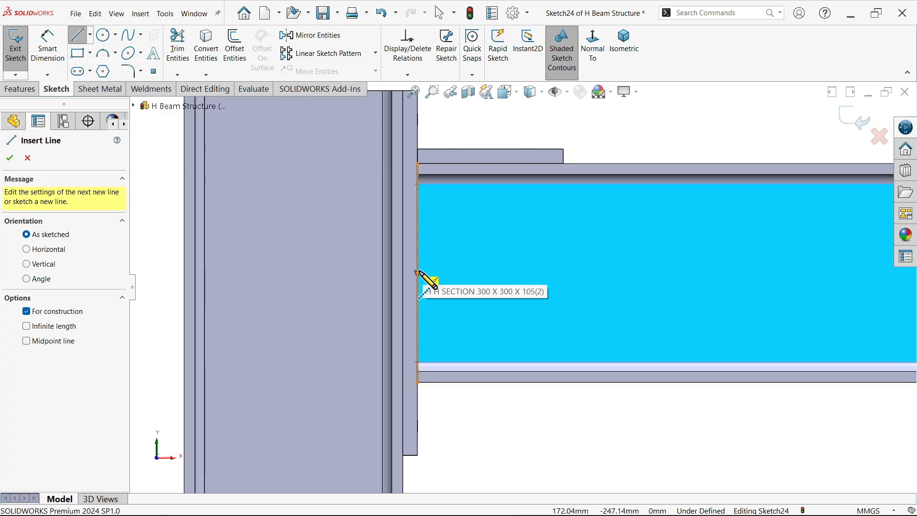
pyautogui.scroll(3, 483, 252)
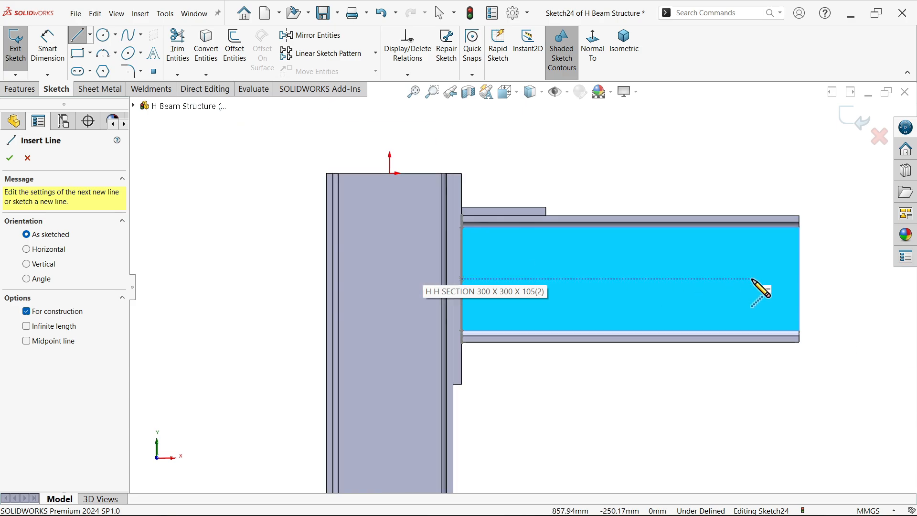
pyautogui.scroll(-2, 749, 277)
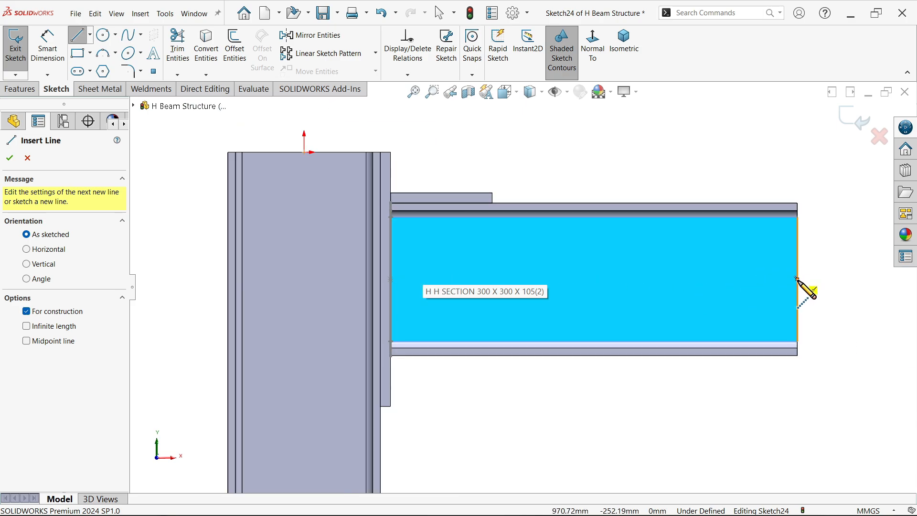
pyautogui.click(797, 279)
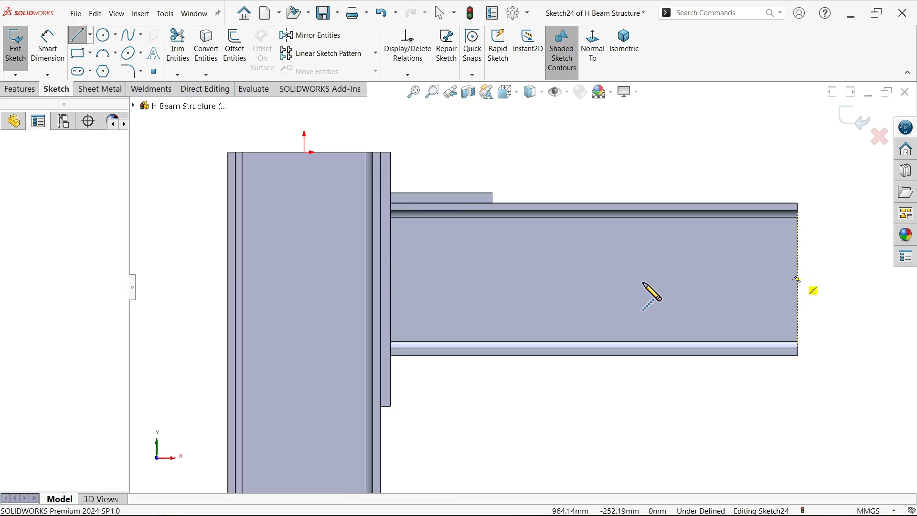
pyautogui.click(391, 280)
pyautogui.rightClick(440, 257)
pyautogui.click(443, 256)
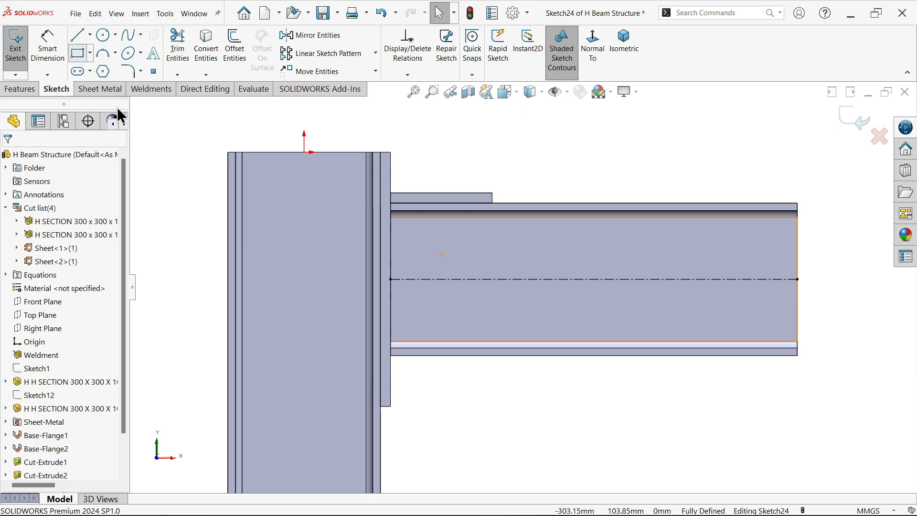
# Step: Sketch a corner rectangle about 198 by 188 mm on the web, starting at the end-plate edge and spanning the centerline
pyautogui.click(78, 53)
pyautogui.scroll(-3, 421, 287)
pyautogui.click(389, 180)
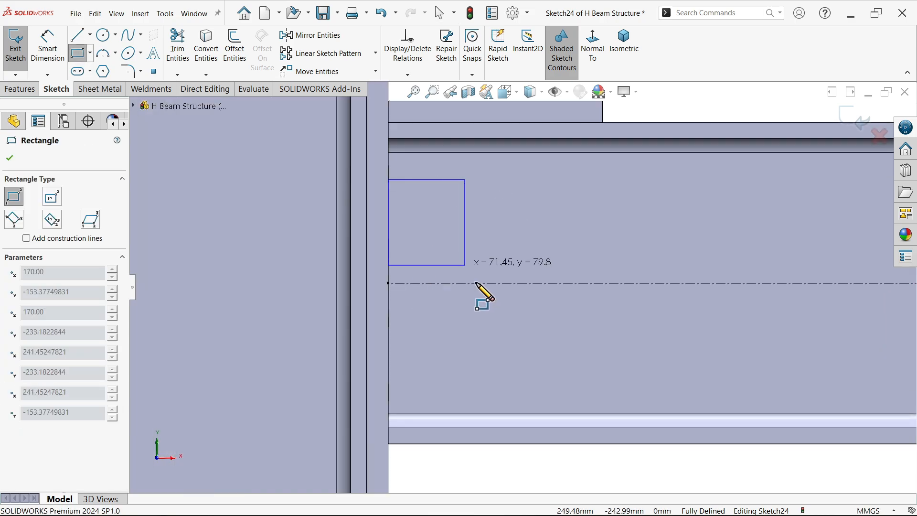
pyautogui.click(601, 381)
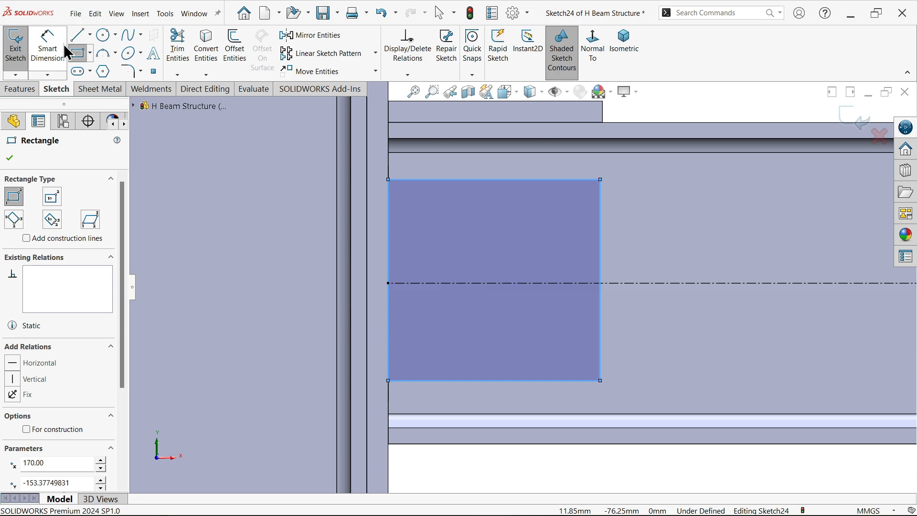
# Step: Dimension the rectangle on the beam web to 200 mm wide and 200 mm high
pyautogui.click(47, 48)
pyautogui.click(508, 179)
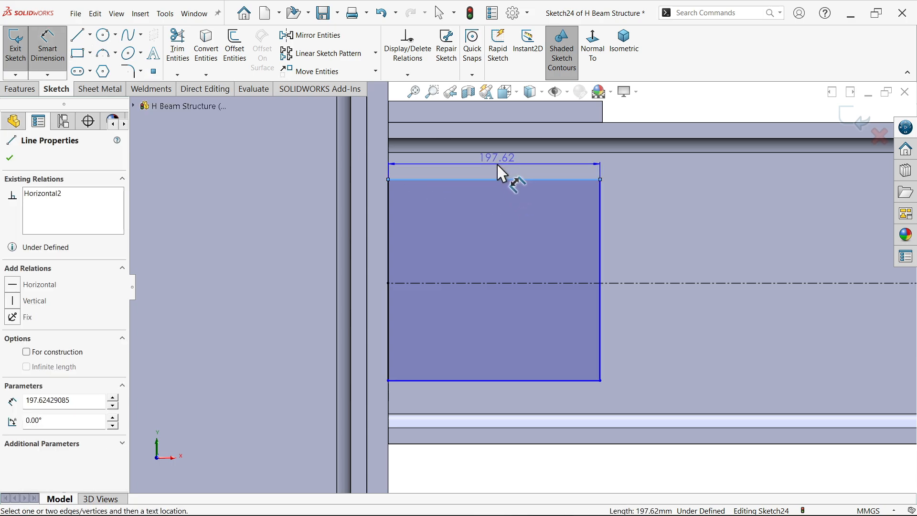
pyautogui.click(497, 168)
pyautogui.write('200')
pyautogui.click(442, 146)
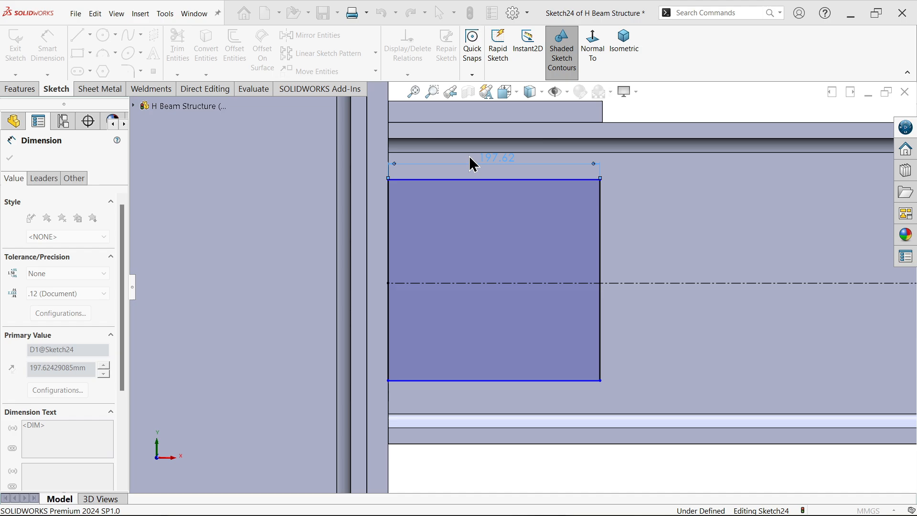
pyautogui.click(602, 246)
pyautogui.click(639, 246)
pyautogui.write('20')
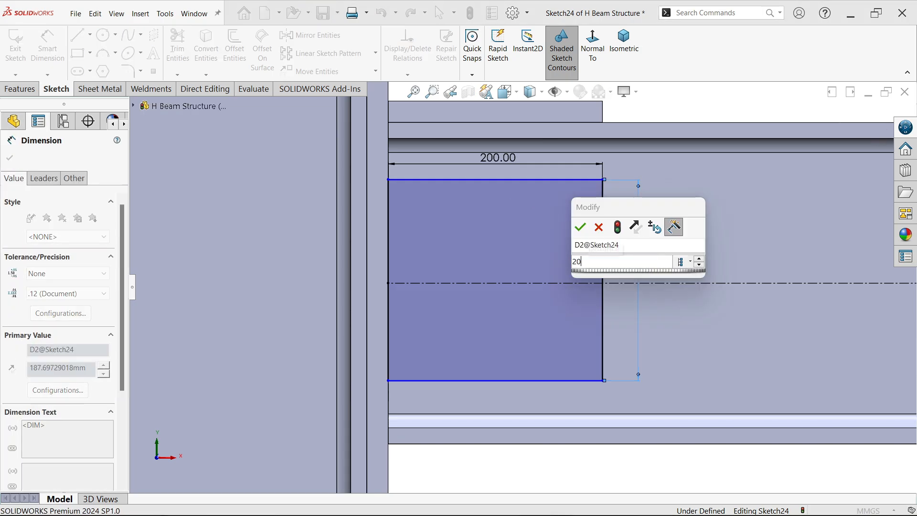
pyautogui.write('0')
pyautogui.click(582, 227)
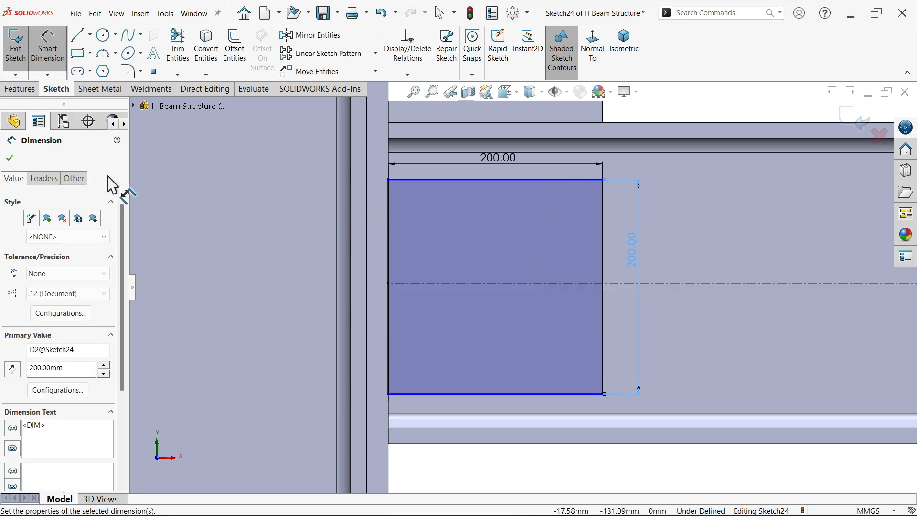
pyautogui.click(9, 160)
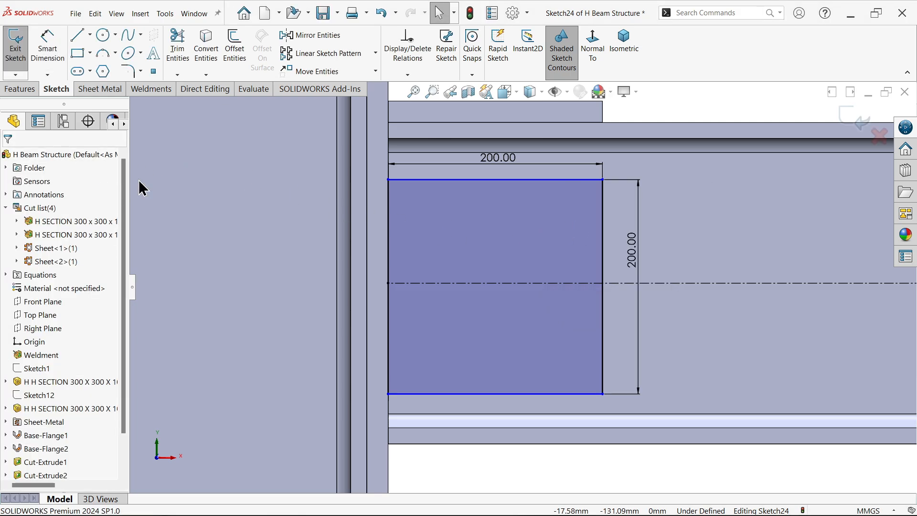
# Step: Make the rectangle's two outer corners symmetric about the horizontal centerline
pyautogui.click(603, 180)
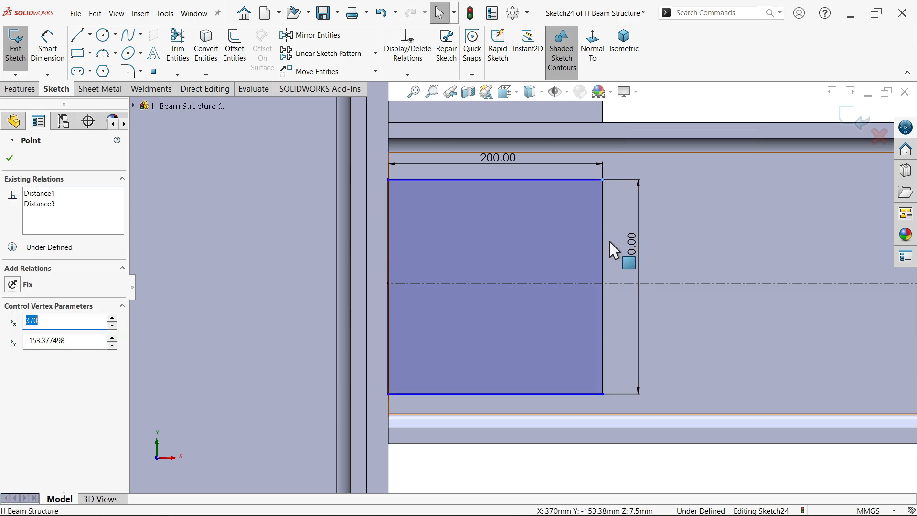
pyautogui.keyDown('ctrl'); pyautogui.click(603, 395); pyautogui.keyUp('ctrl')
pyautogui.keyDown('ctrl'); pyautogui.click(626, 284); pyautogui.keyUp('ctrl')
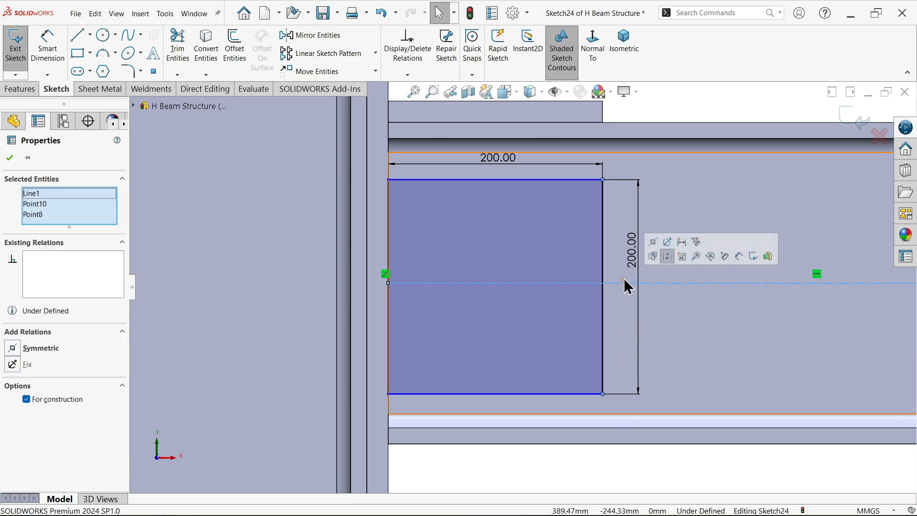
pyautogui.click(654, 244)
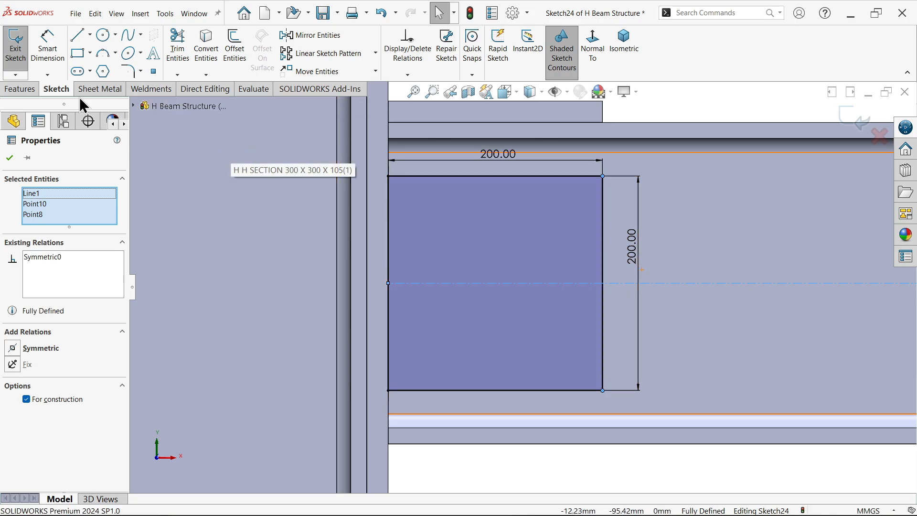
# Step: Start a base flange from the square sketch, reverse its direction, and override the default thickness with 15 mm
pyautogui.scroll(2, 336, 180)
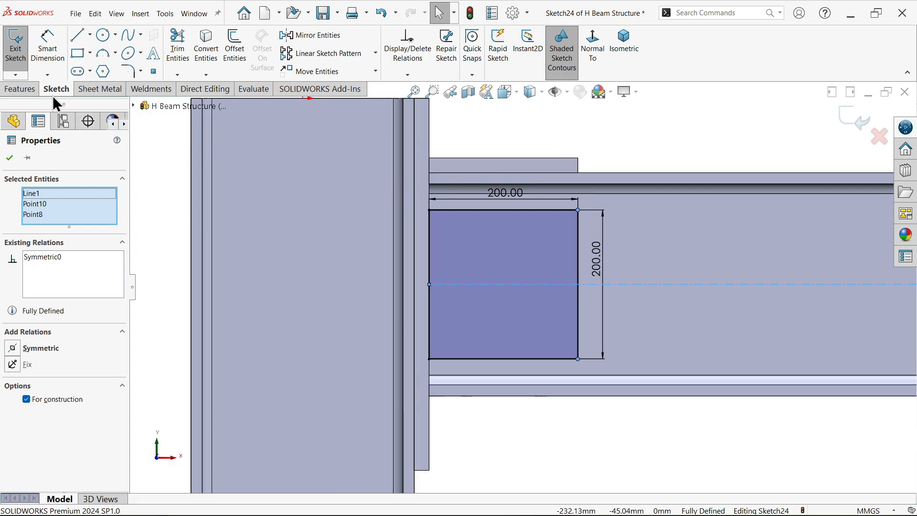
pyautogui.click(109, 89)
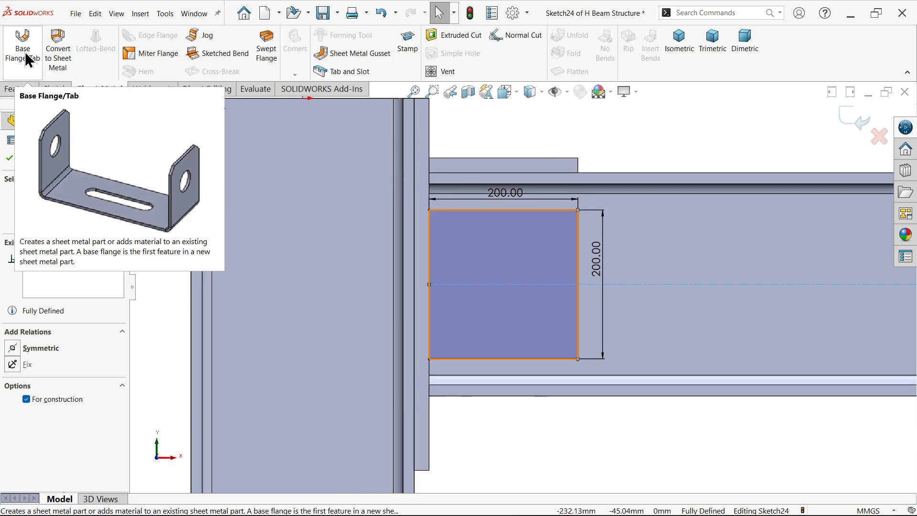
pyautogui.click(22, 48)
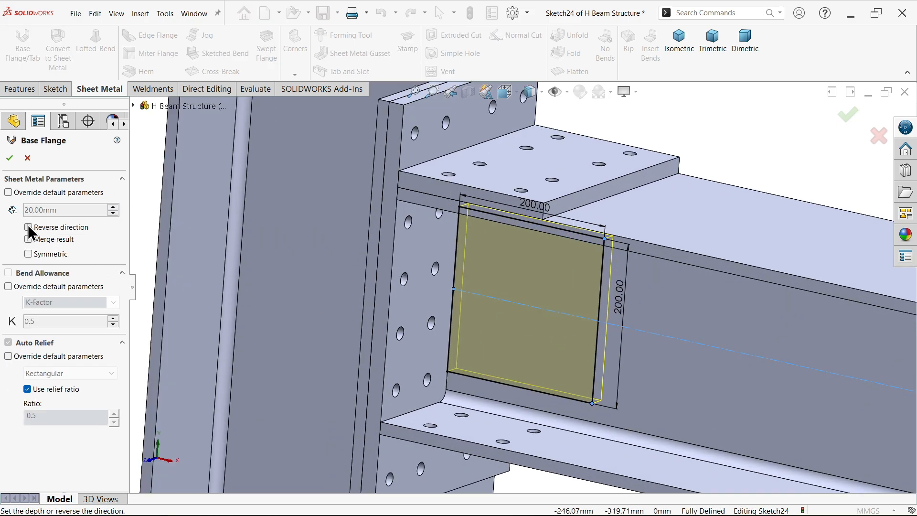
pyautogui.click(27, 226)
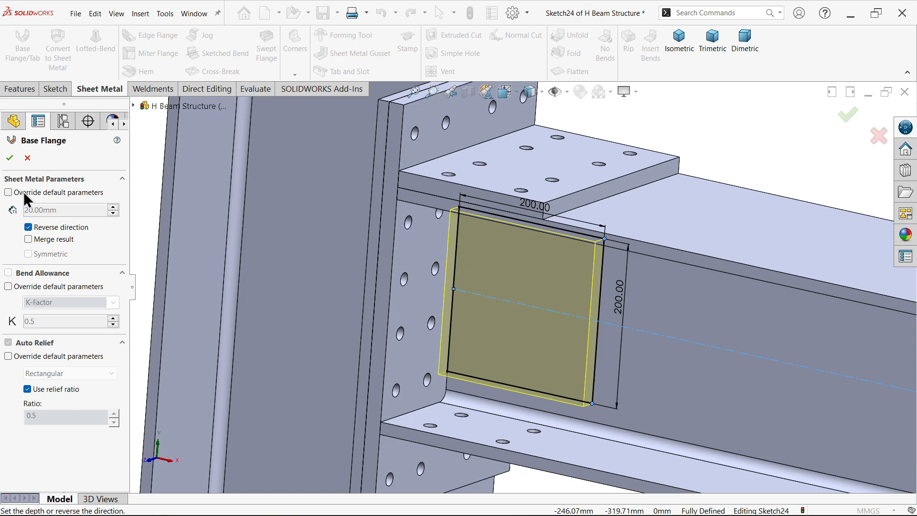
pyautogui.click(8, 192)
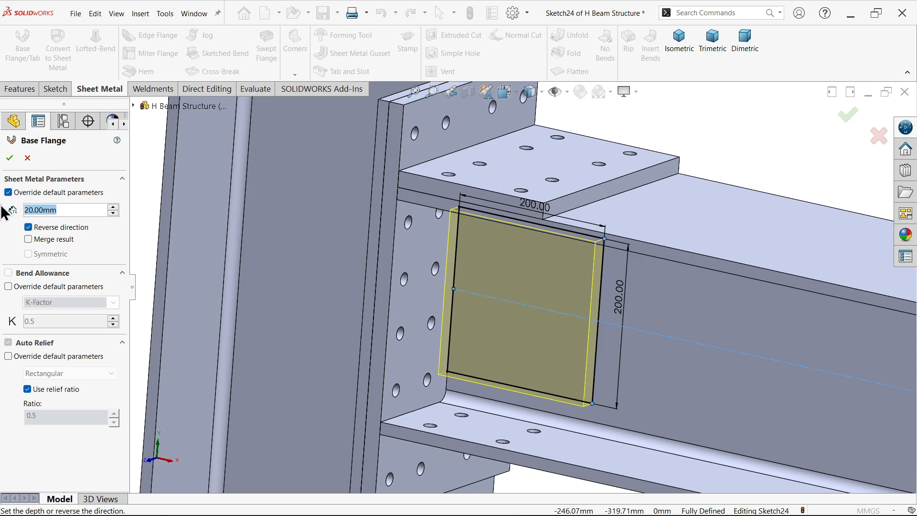
pyautogui.write('15')
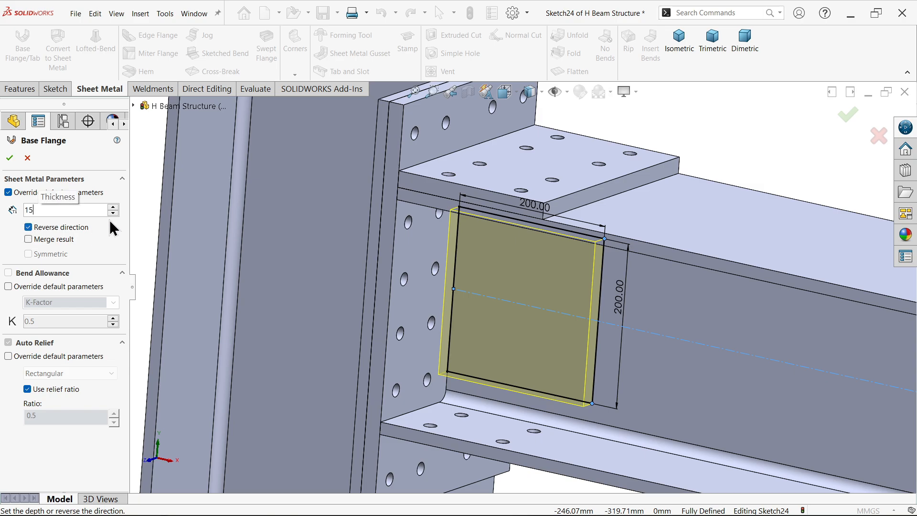
pyautogui.press('Return')
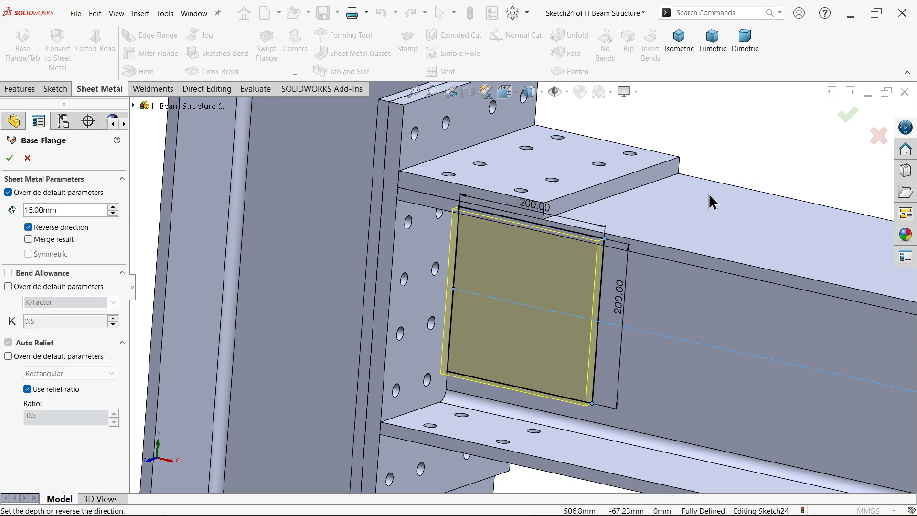
# Step: Set the base flange's thickness to 12 mm and create the plate on the beam web
pyautogui.moveTo(709, 194); pyautogui.dragTo(661, 156, button='middle')
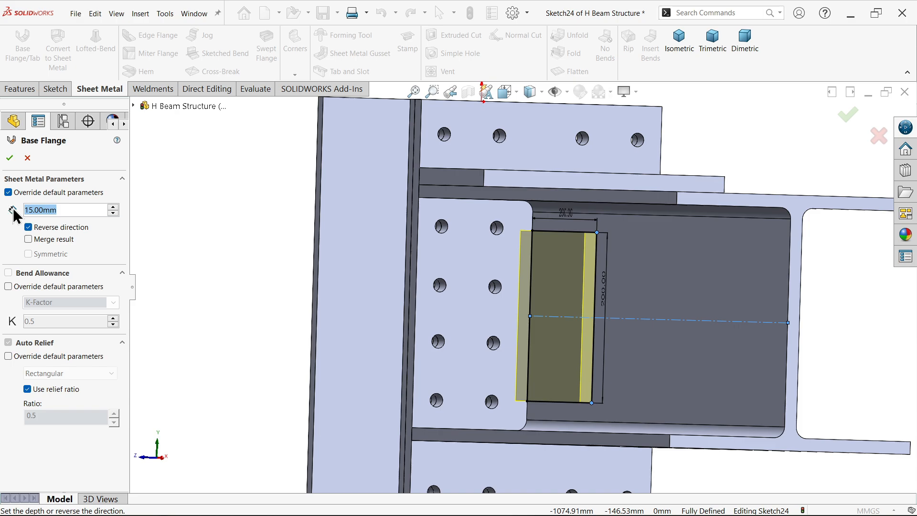
pyautogui.press('Return')
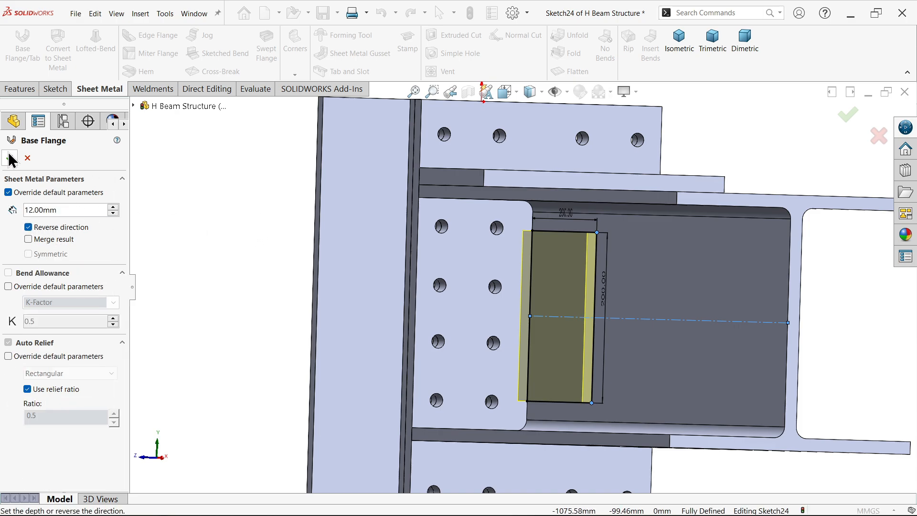
pyautogui.click(10, 160)
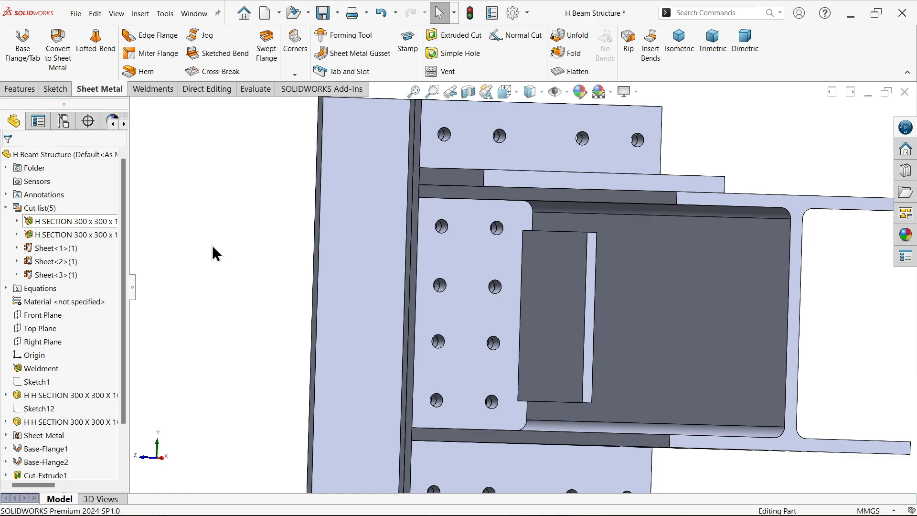
pyautogui.moveTo(215, 252)
pyautogui.mouseDown(button='middle')
pyautogui.moveTo(182, 224)
pyautogui.moveTo(230, 254)
pyautogui.mouseUp(button='middle')
pyautogui.scroll(4, 515, 271)
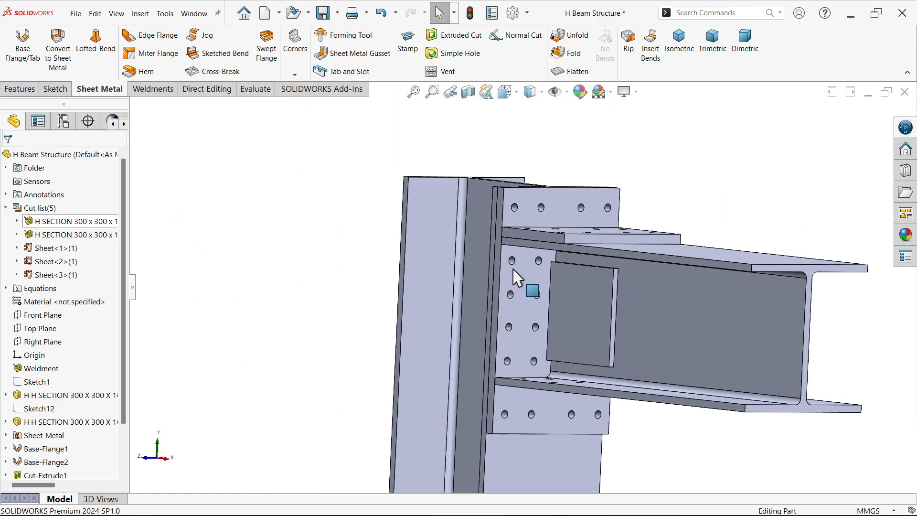
# Step: Examine where the Right Plane and the Front Plane lie relative to the plate on the beam web
pyautogui.scroll(-2, 605, 295)
pyautogui.scroll(4, 606, 302)
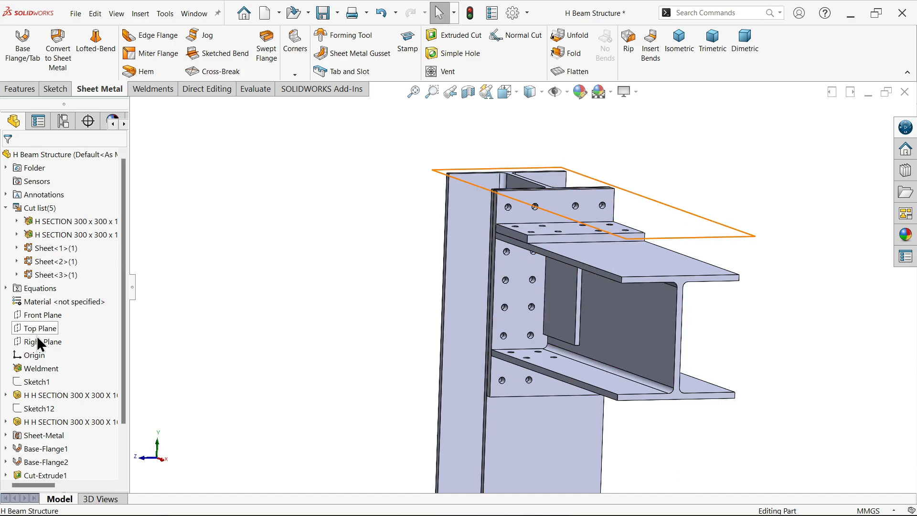
pyautogui.click(51, 342)
pyautogui.moveTo(529, 175); pyautogui.dragTo(510, 242, button='middle')
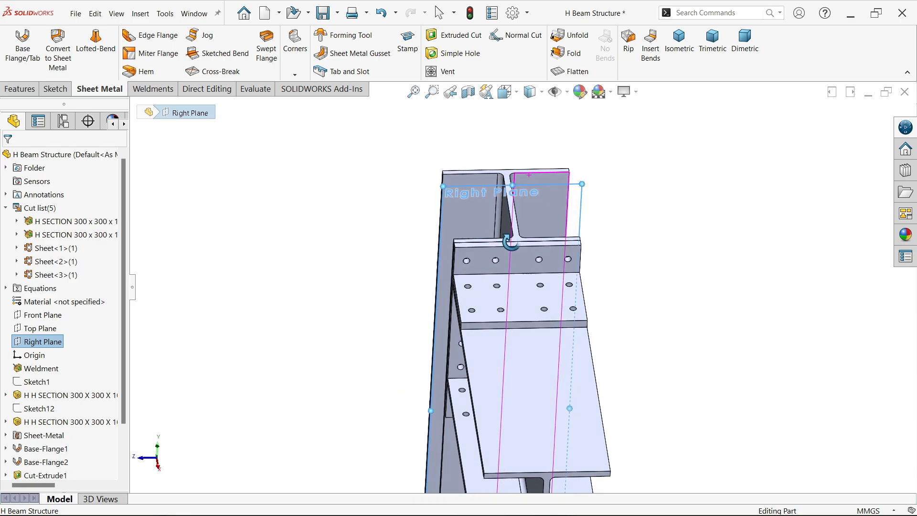
pyautogui.click(50, 315)
pyautogui.moveTo(211, 284); pyautogui.dragTo(274, 238, button='middle')
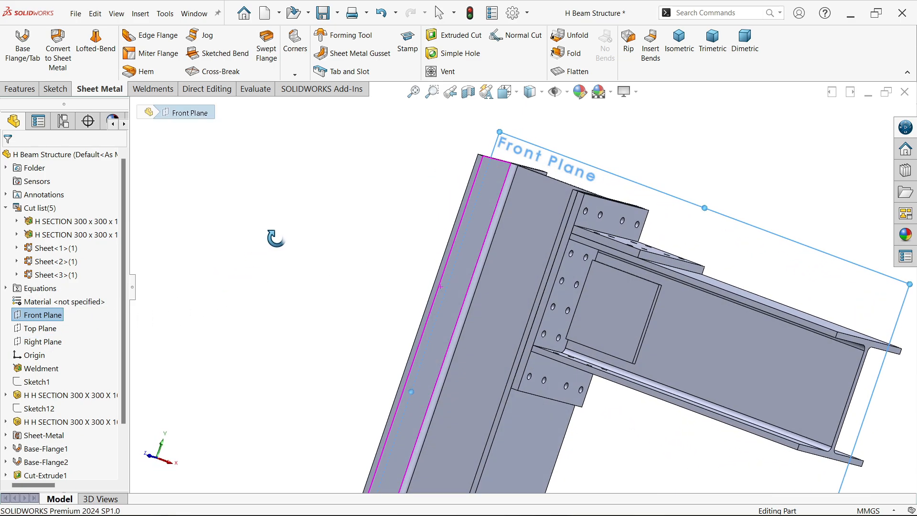
pyautogui.click(261, 255)
pyautogui.scroll(-3, 683, 293)
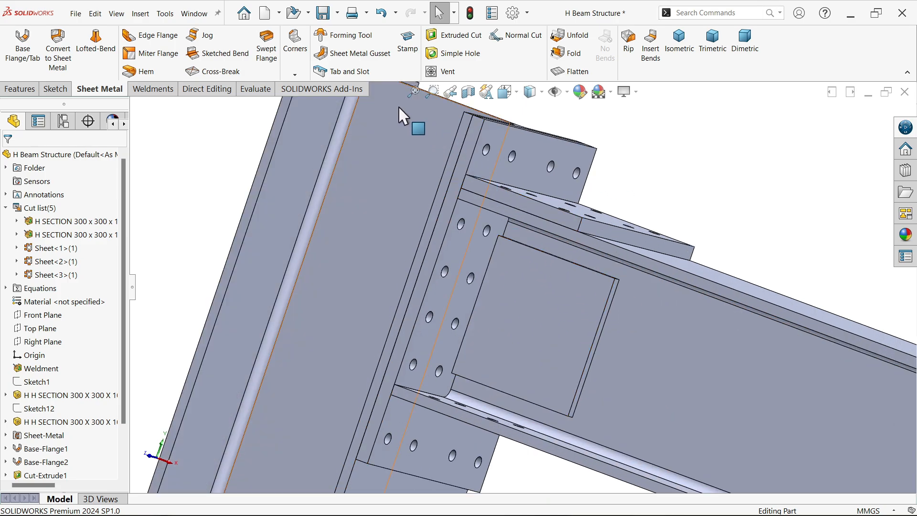
# Step: Mirror the web plate body about the Front Plane onto the opposite side of the beam web
pyautogui.click(21, 90)
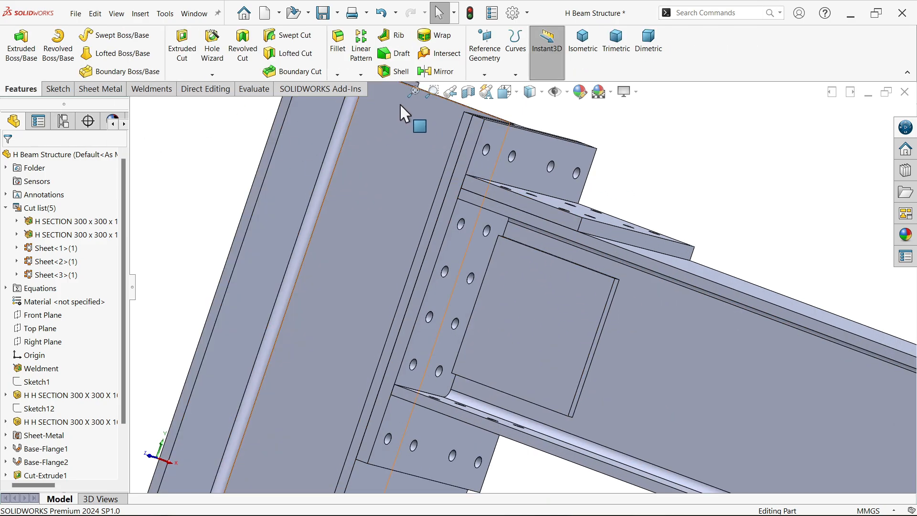
pyautogui.click(440, 72)
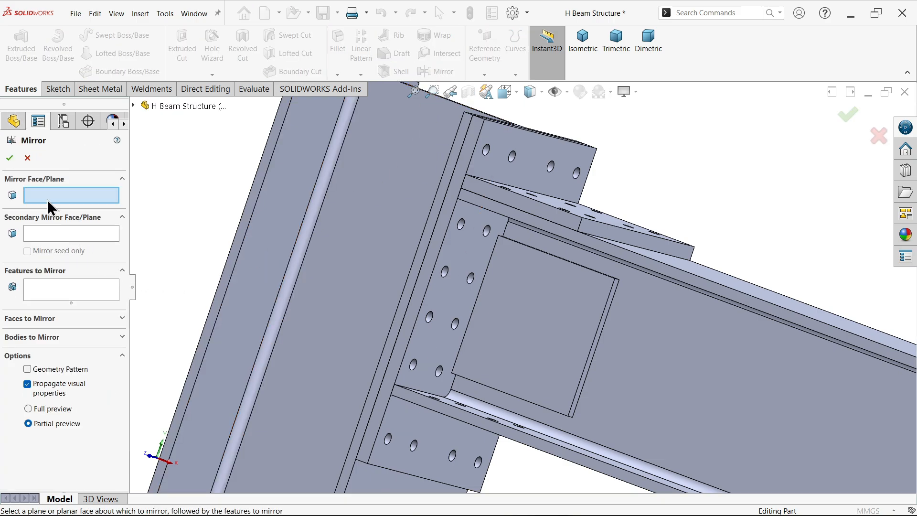
pyautogui.click(135, 106)
pyautogui.click(179, 267)
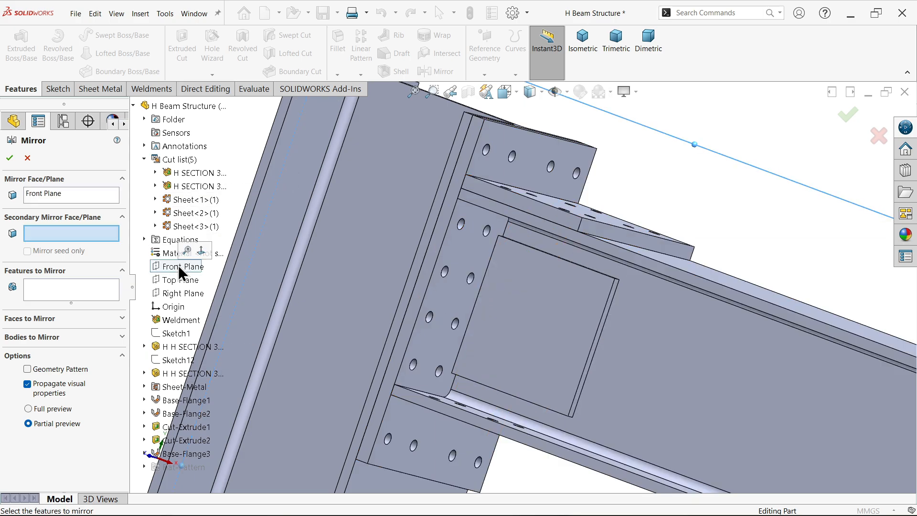
pyautogui.click(38, 338)
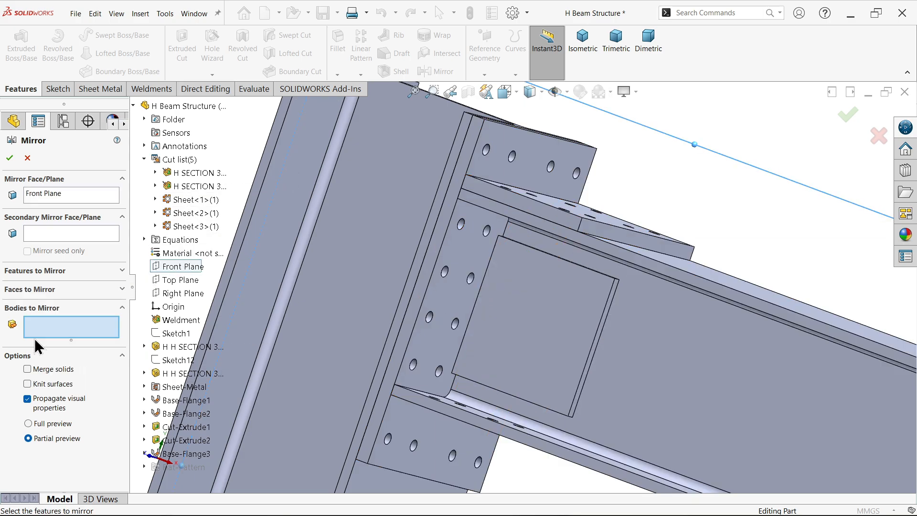
pyautogui.click(593, 337)
pyautogui.scroll(3, 583, 334)
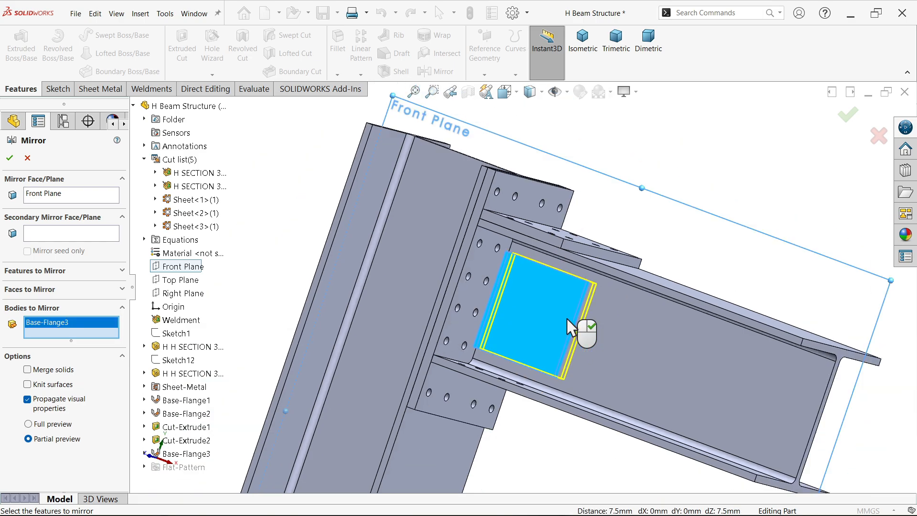
pyautogui.moveTo(584, 334); pyautogui.dragTo(549, 352, button='middle')
pyautogui.scroll(-3, 590, 323)
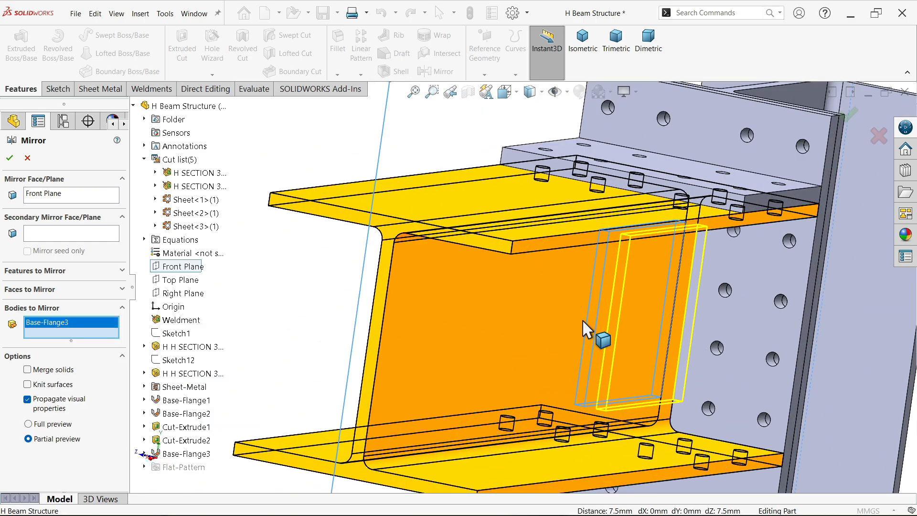
pyautogui.click(10, 158)
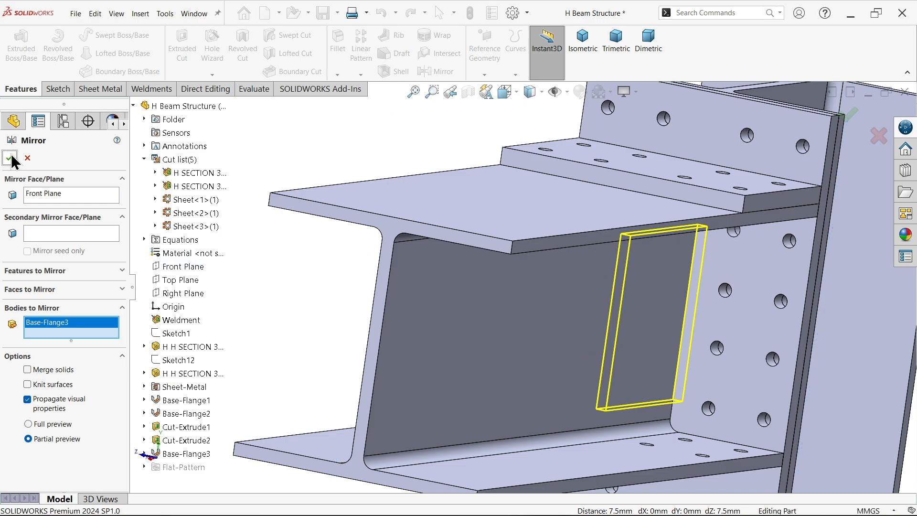
# Step: Examine the plates on both sides of the beam web, viewed square to the beam end and in isometric view
pyautogui.moveTo(465, 292); pyautogui.dragTo(491, 287, button='middle')
pyautogui.click(563, 241)
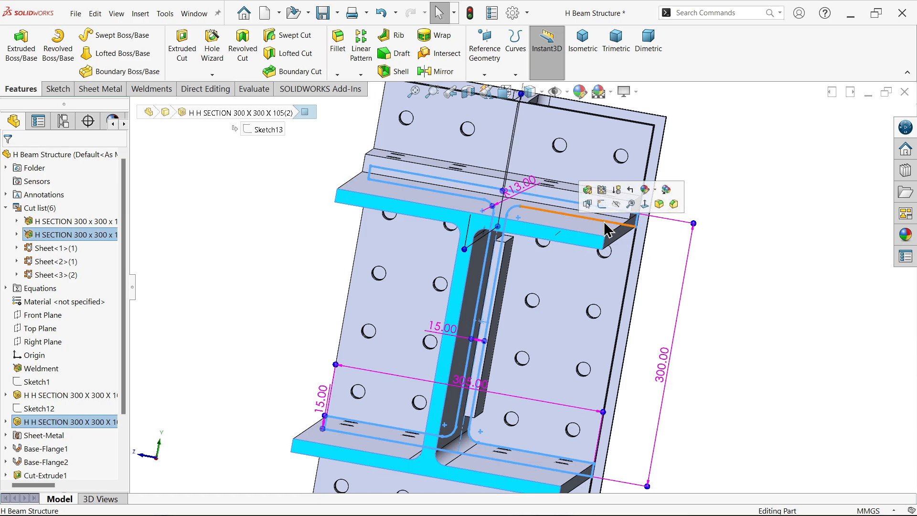
pyautogui.click(646, 204)
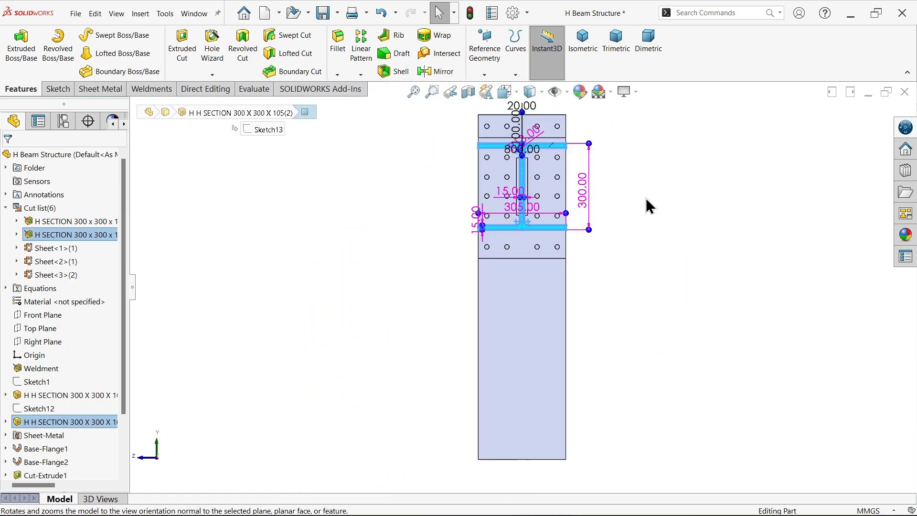
pyautogui.click(647, 204)
pyautogui.scroll(-5, 509, 188)
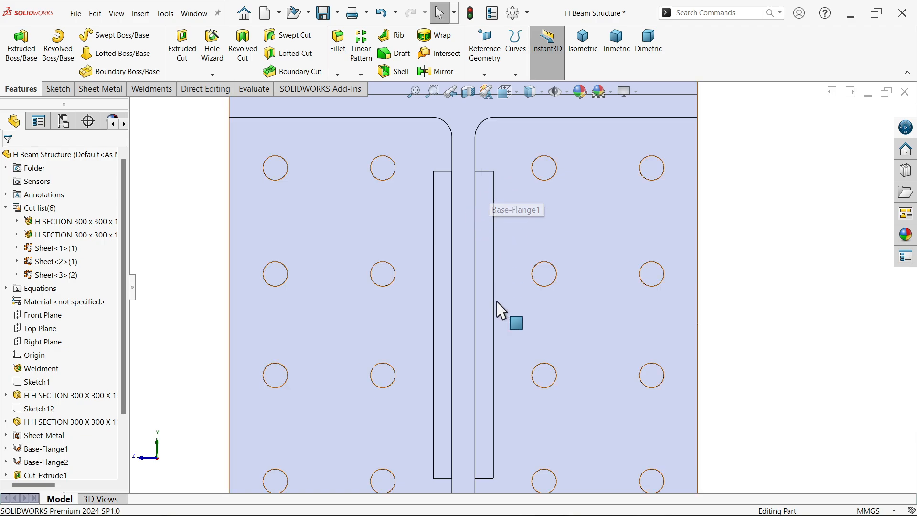
pyautogui.click(584, 54)
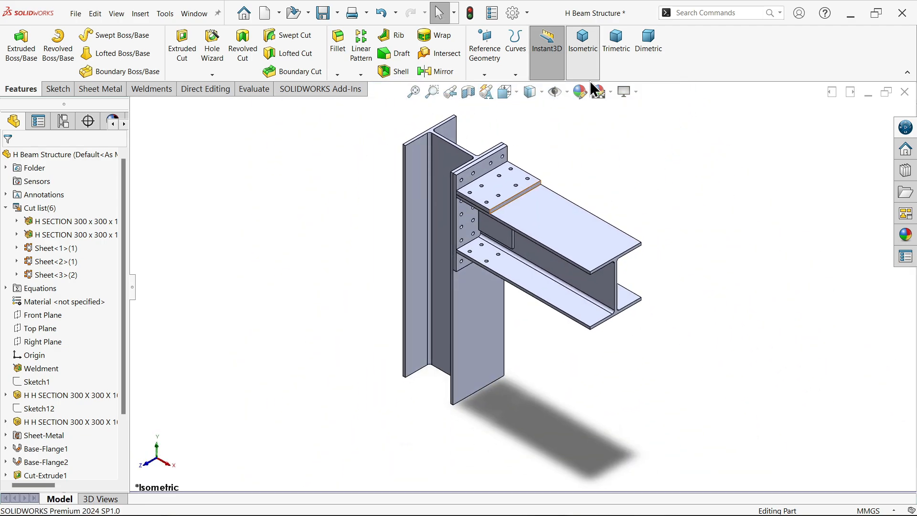
pyautogui.scroll(-5, 529, 262)
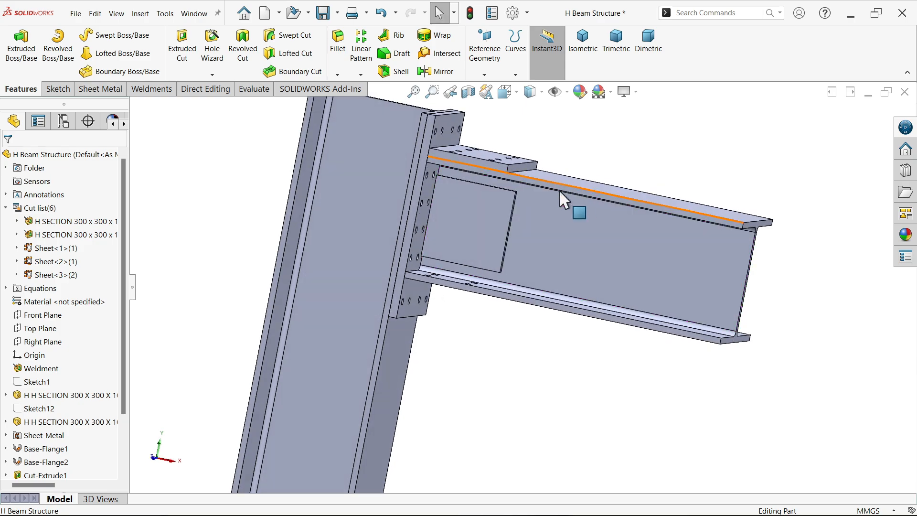
# Step: Start a sketch on the web plate's outer face and draw a rectangle about 115 mm wide and 133 mm high inside it
pyautogui.scroll(5, 494, 207)
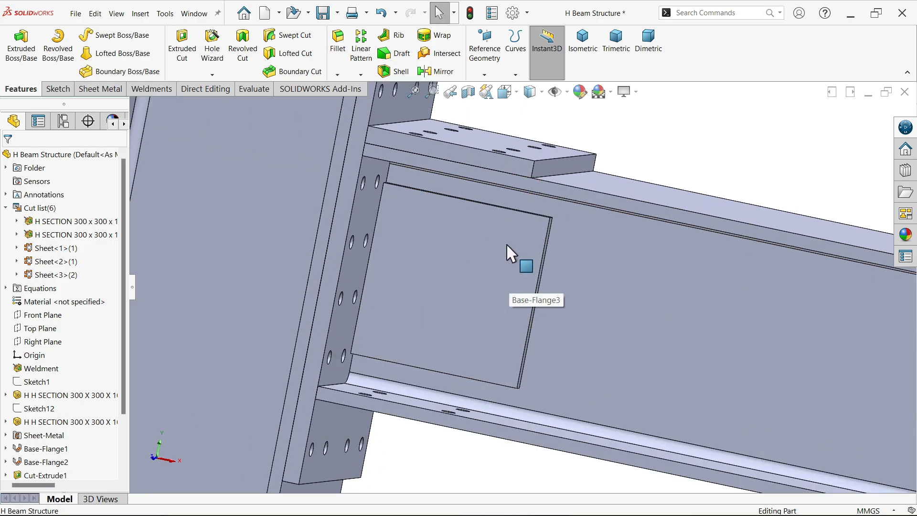
pyautogui.click(497, 262)
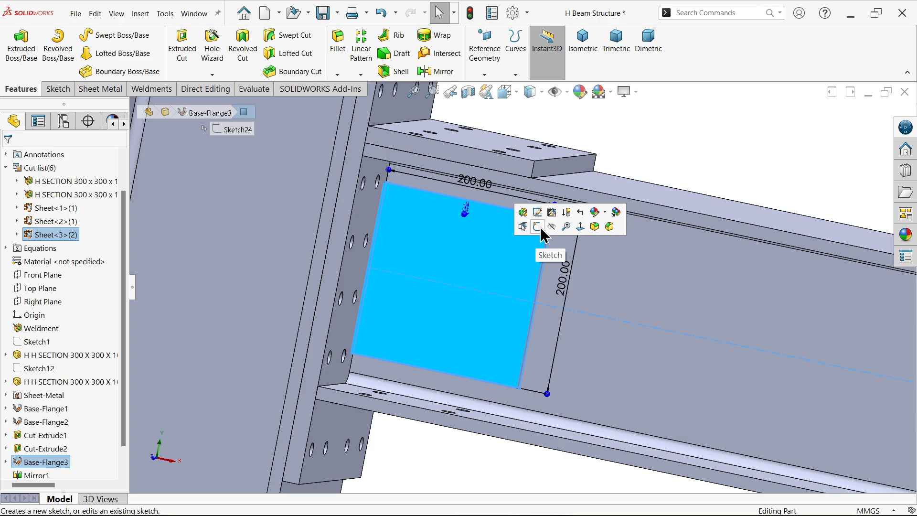
pyautogui.click(537, 226)
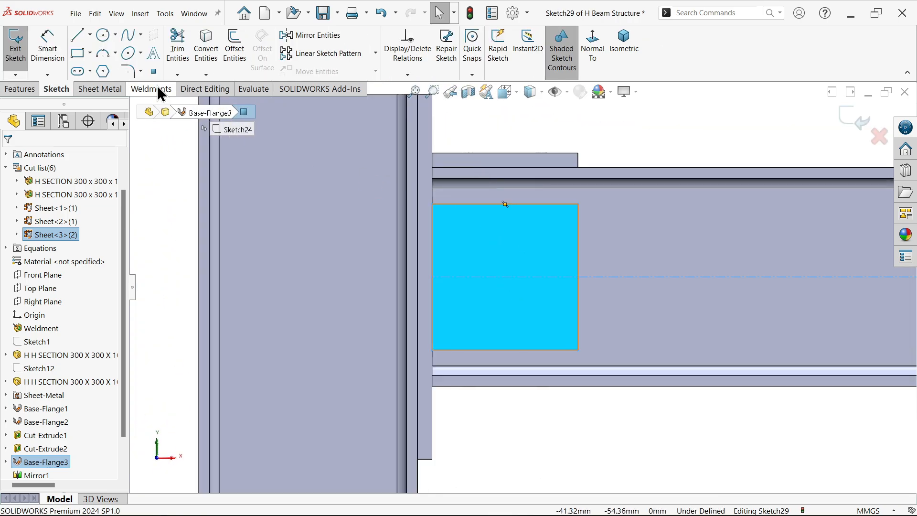
pyautogui.click(76, 54)
pyautogui.scroll(2, 519, 301)
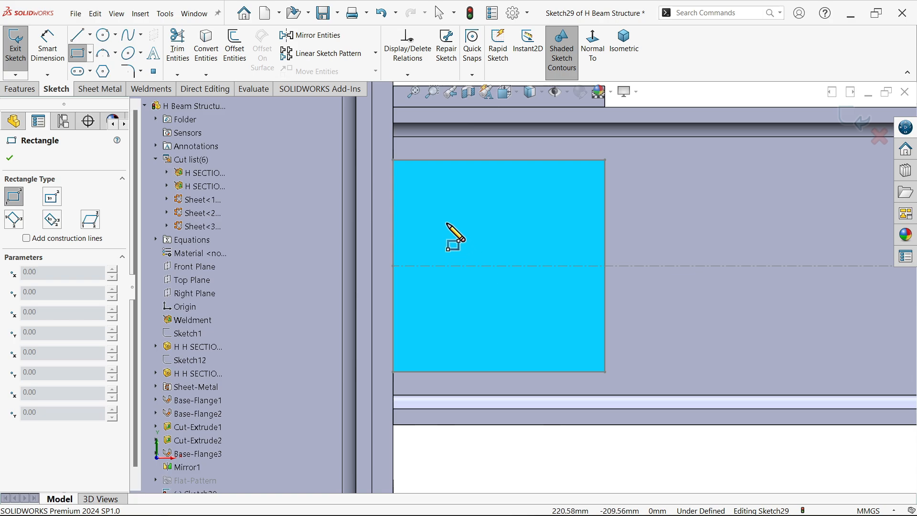
pyautogui.click(438, 194)
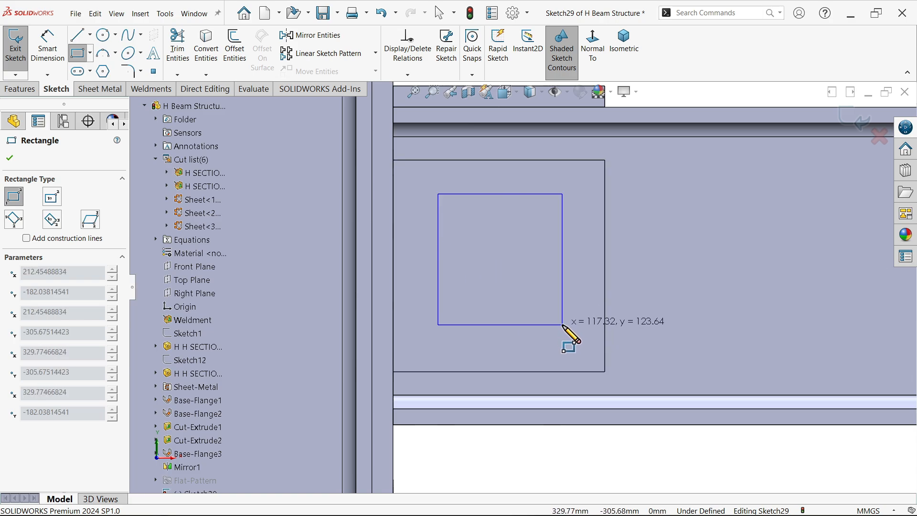
pyautogui.click(560, 334)
# Step: Dimension the height of the rectangle on the web plate to 135 mm
pyautogui.click(47, 48)
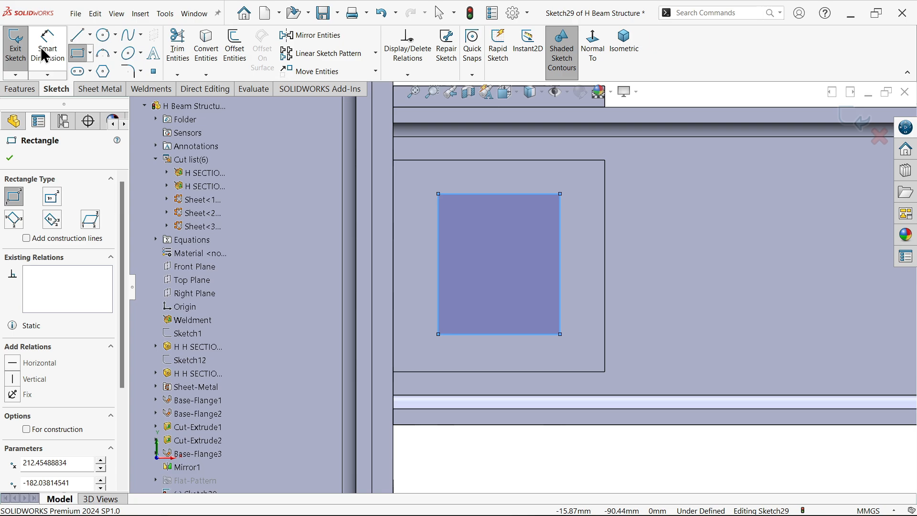
pyautogui.scroll(2, 563, 239)
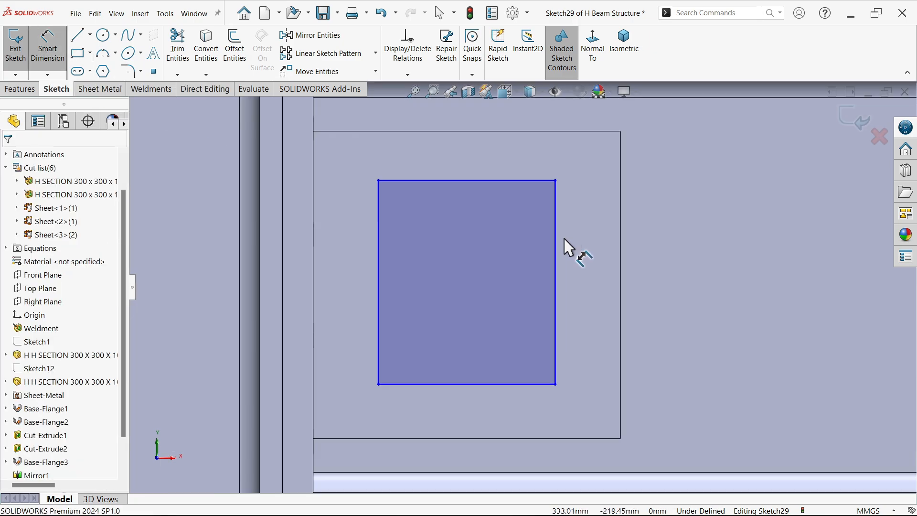
pyautogui.click(564, 272)
pyautogui.click(666, 253)
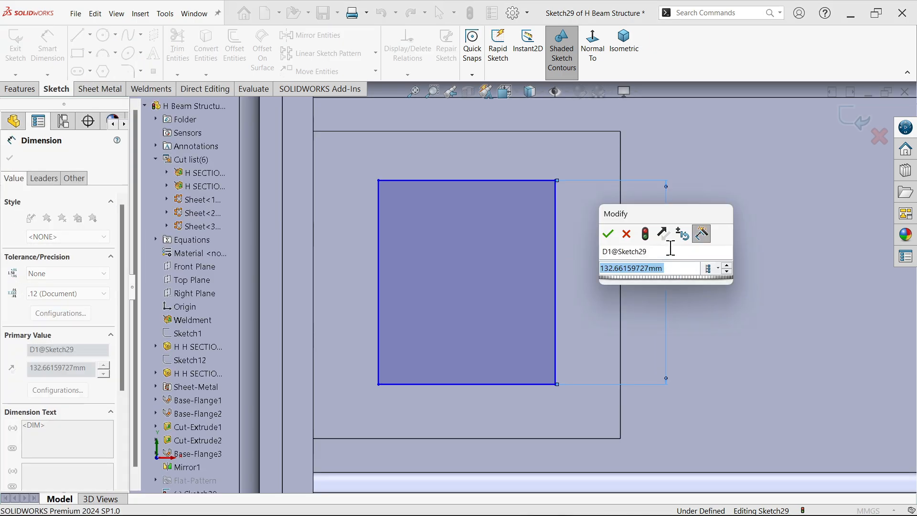
pyautogui.write('135')
pyautogui.press('Return')
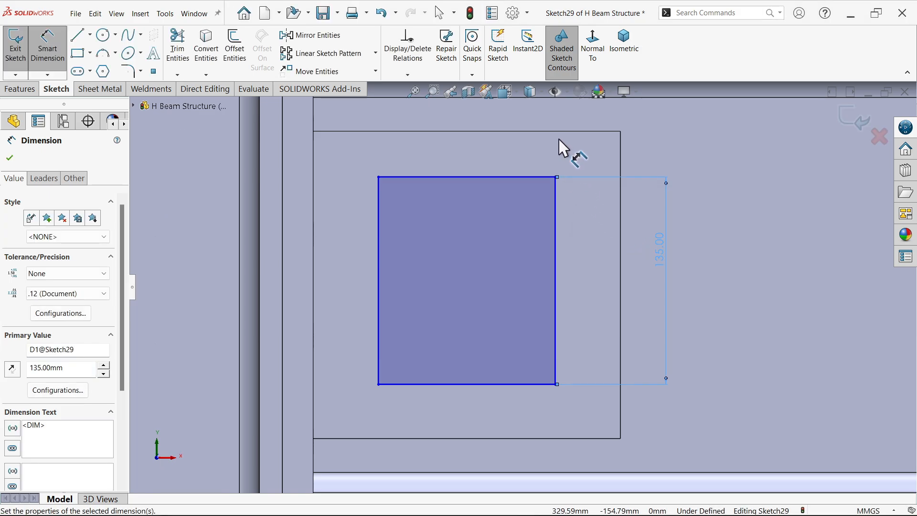
pyautogui.scroll(2, 560, 210)
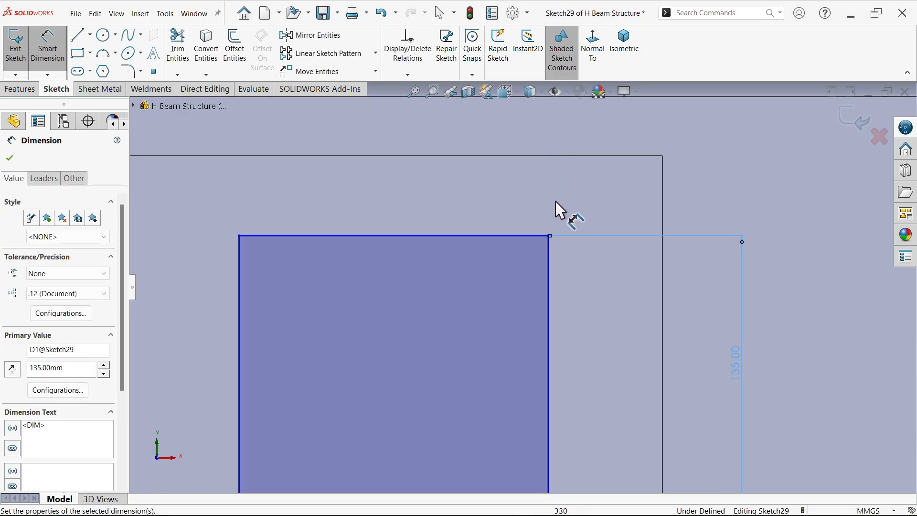
pyautogui.click(537, 236)
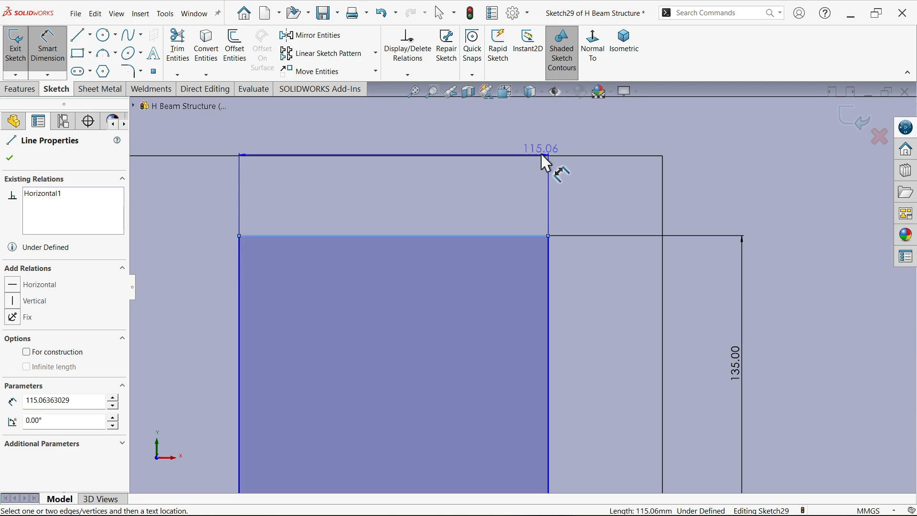
pyautogui.click(11, 163)
pyautogui.scroll(3, 598, 237)
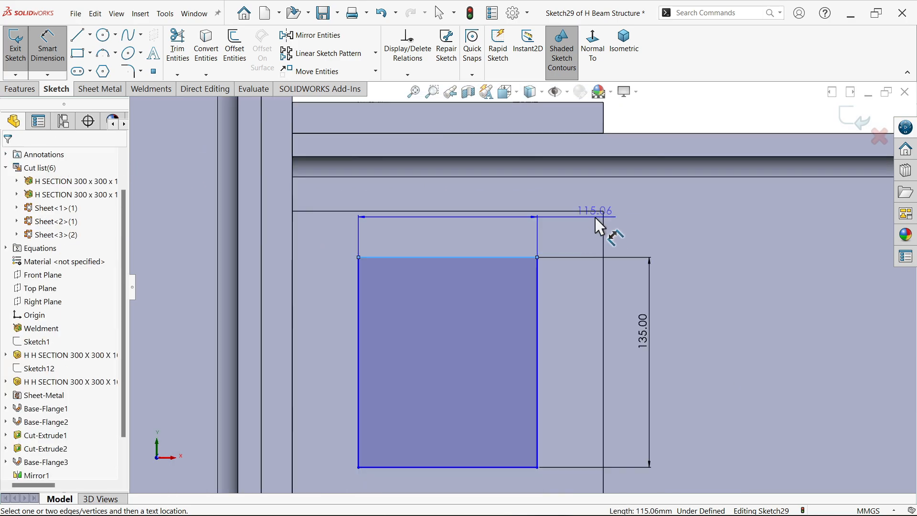
pyautogui.press('Escape')
pyautogui.press('Escape')
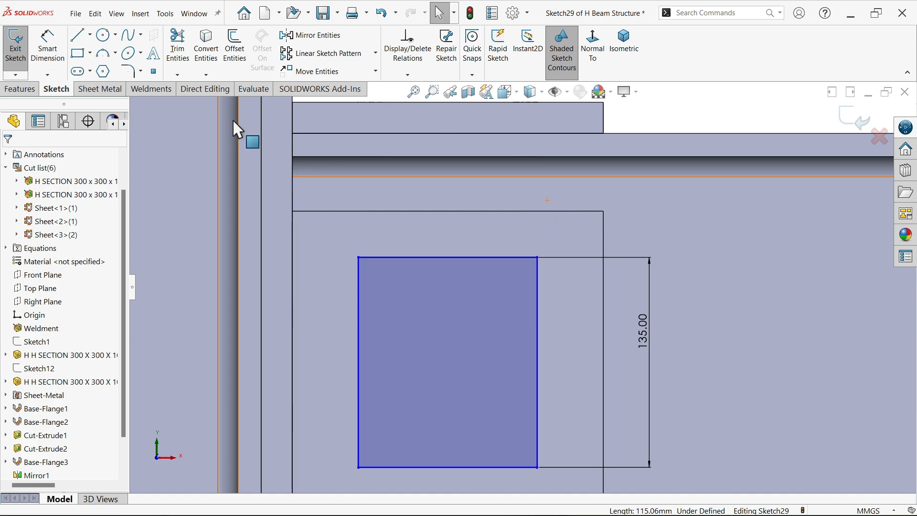
# Step: Draw a centerline from the midpoint of the plate's free vertical edge to the midpoint of the rectangle's nearest side and make it horizontal
pyautogui.click(90, 35)
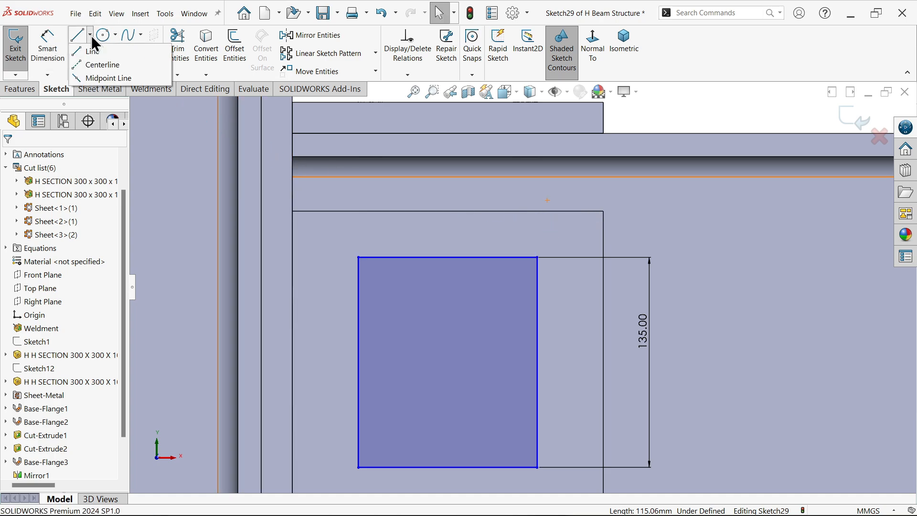
pyautogui.click(98, 67)
pyautogui.scroll(3, 471, 278)
pyautogui.scroll(-3, 549, 329)
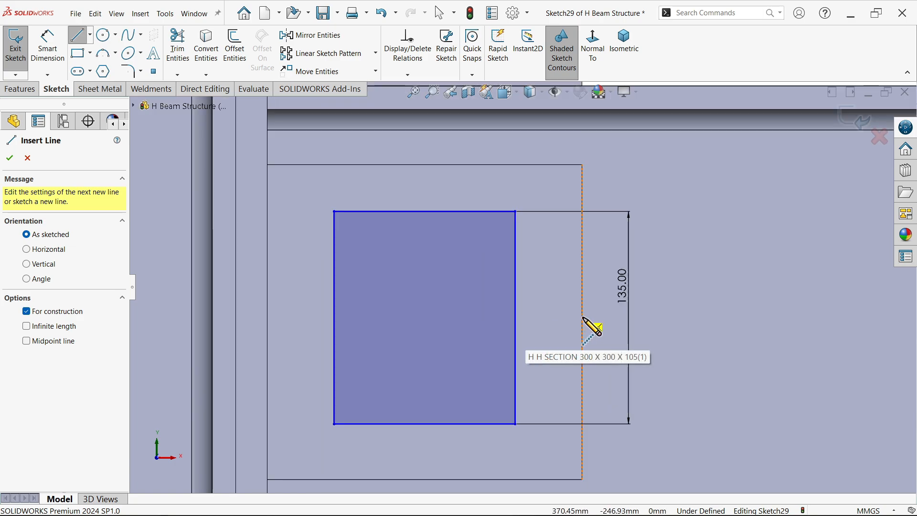
pyautogui.click(581, 322)
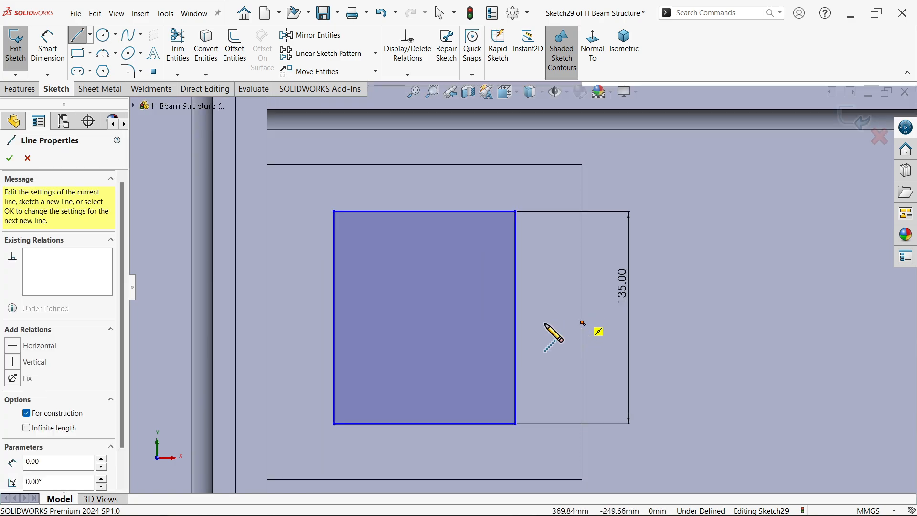
pyautogui.click(515, 318)
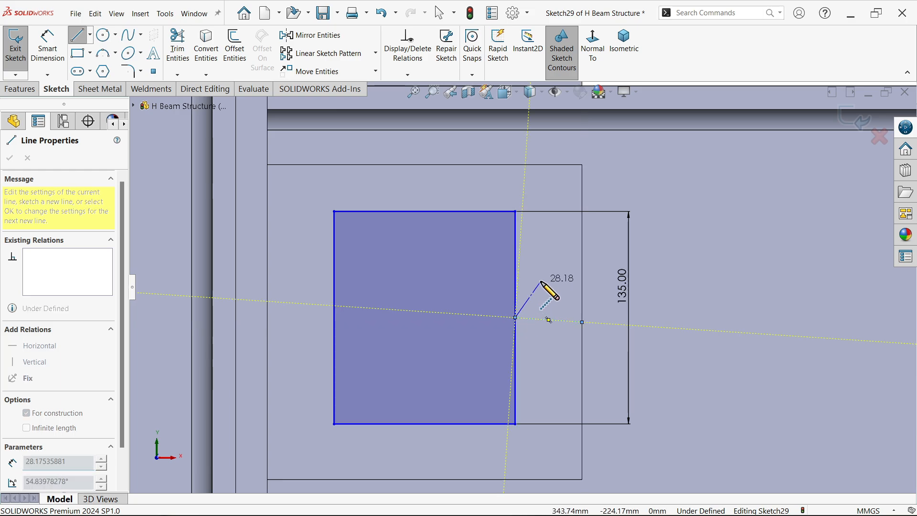
pyautogui.rightClick(543, 281)
pyautogui.click(570, 289)
pyautogui.click(552, 320)
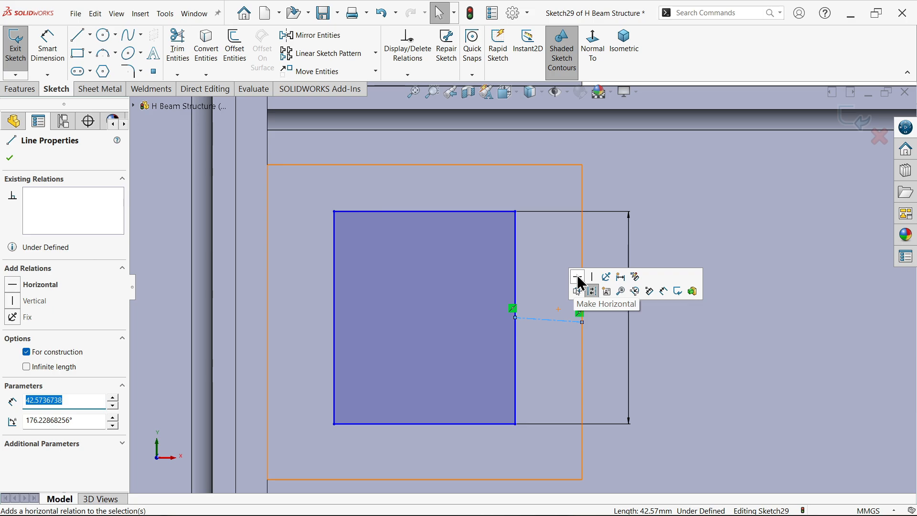
pyautogui.click(578, 278)
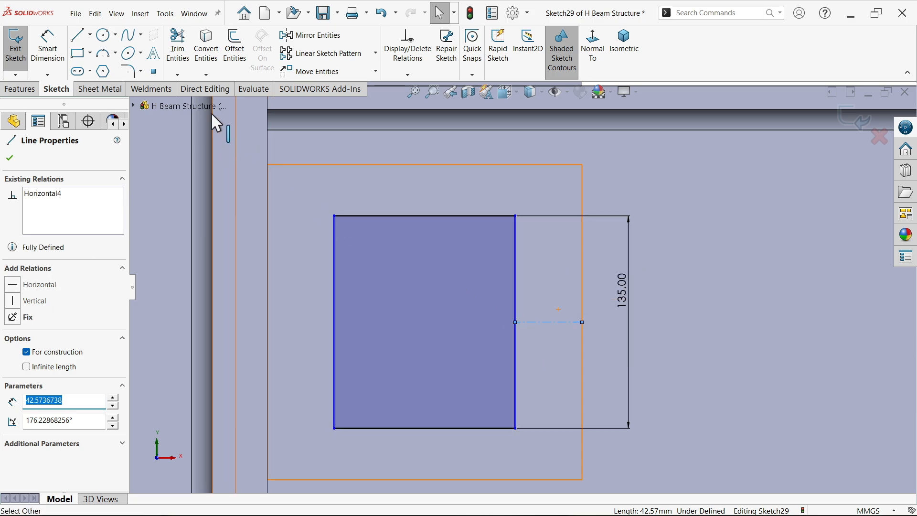
# Step: Dimension the width of the rectangle on the web plate to 115 mm
pyautogui.click(49, 57)
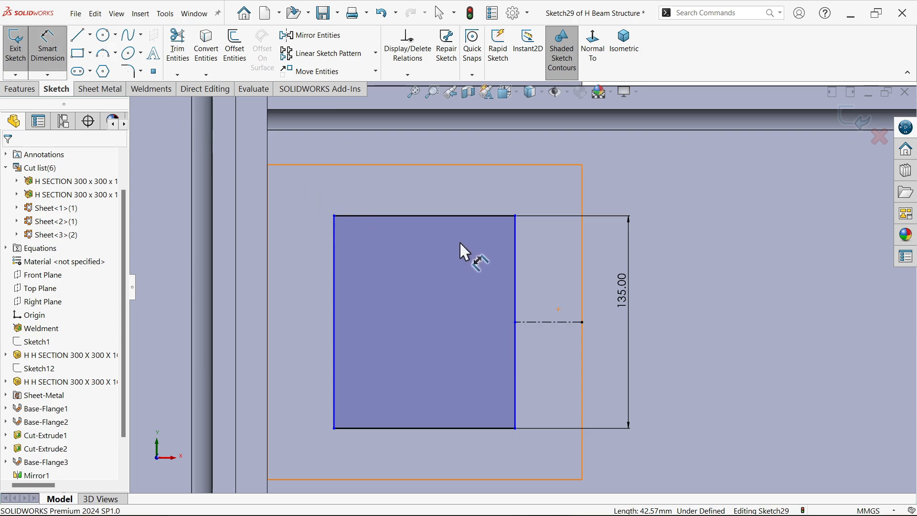
pyautogui.click(438, 216)
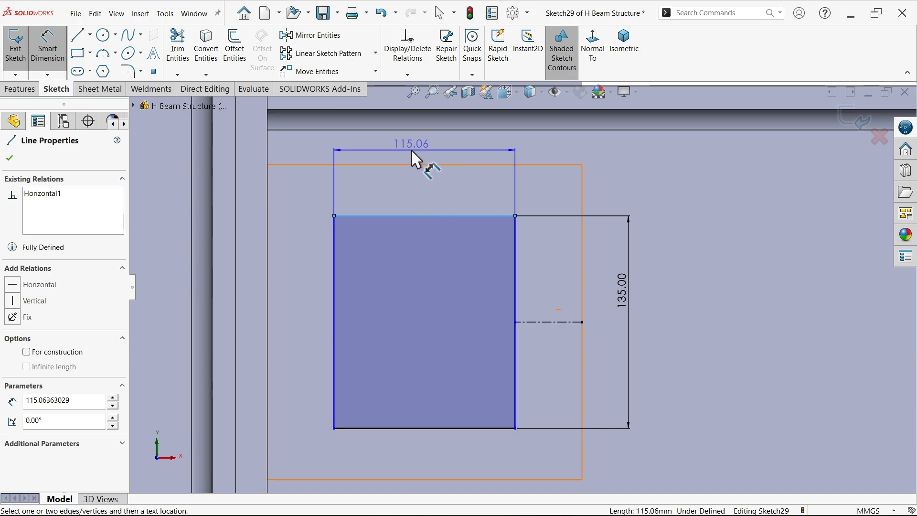
pyautogui.click(427, 158)
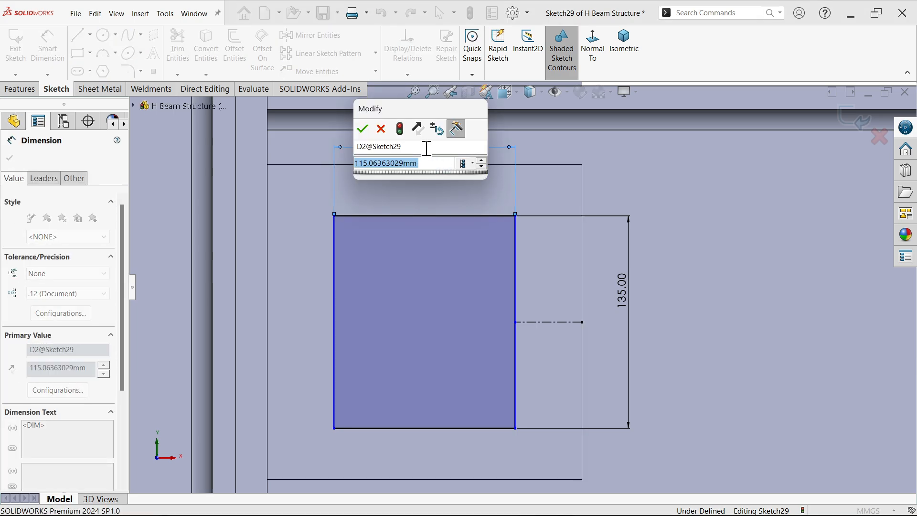
pyautogui.write('115')
pyautogui.press('Return')
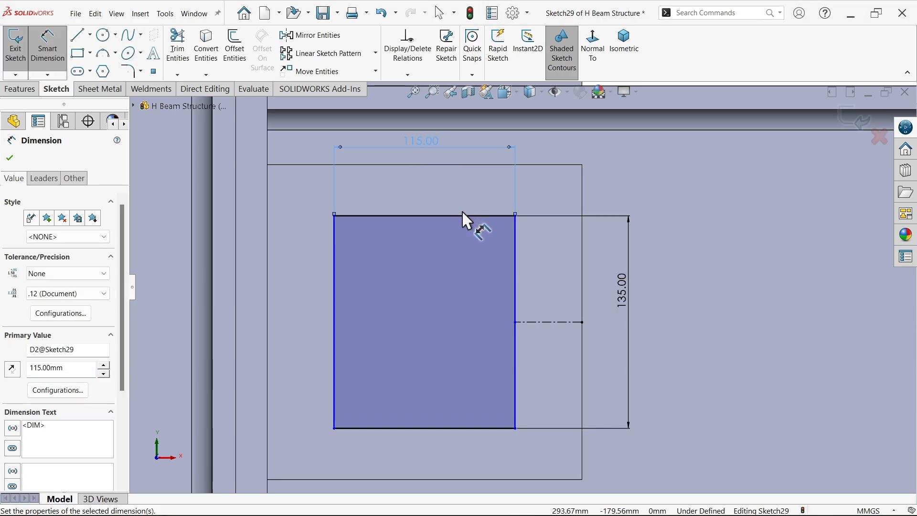
# Step: Draw a centerline from the midpoint of the plate's upper edge to the midpoint of the rectangle's upper side and make it vertical
pyautogui.click(91, 35)
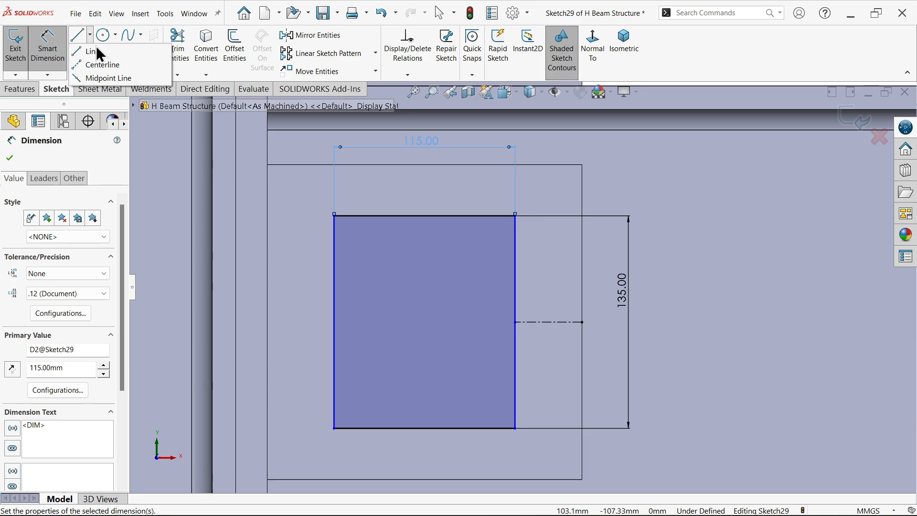
pyautogui.click(102, 66)
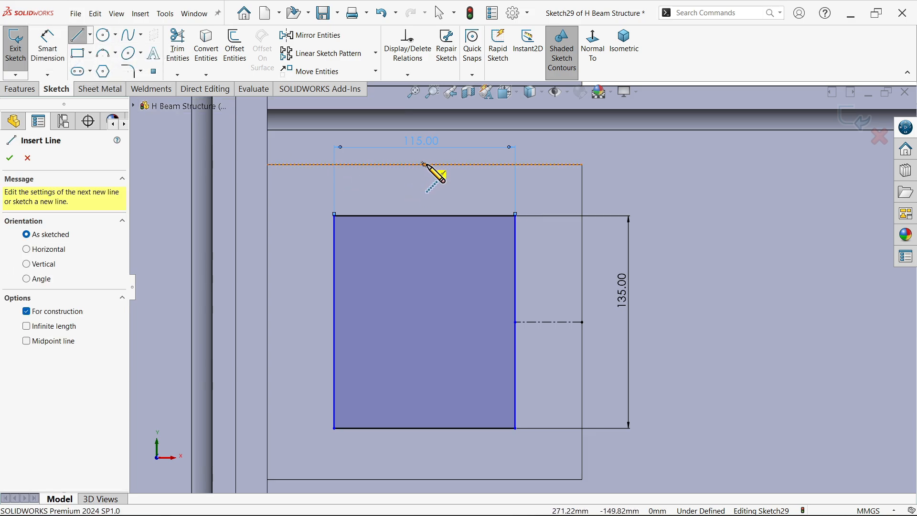
pyautogui.click(424, 165)
pyautogui.click(425, 215)
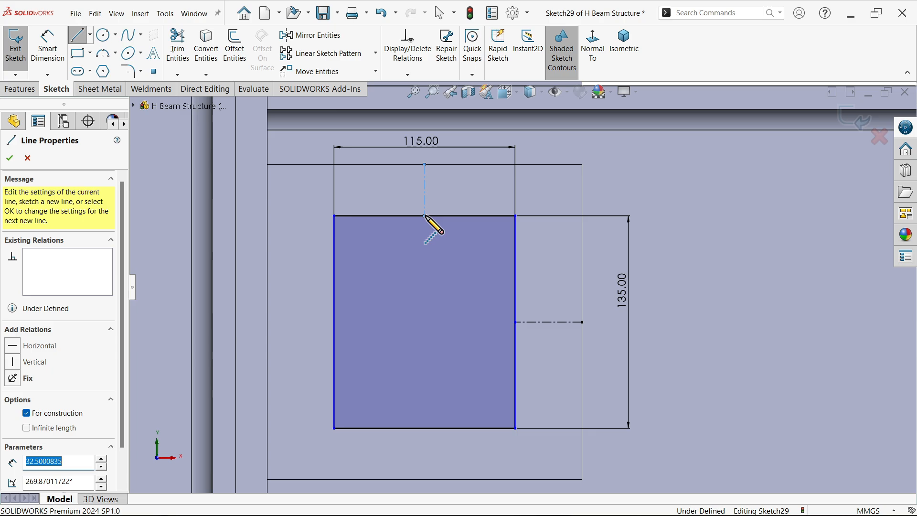
pyautogui.rightClick(460, 195)
pyautogui.click(477, 201)
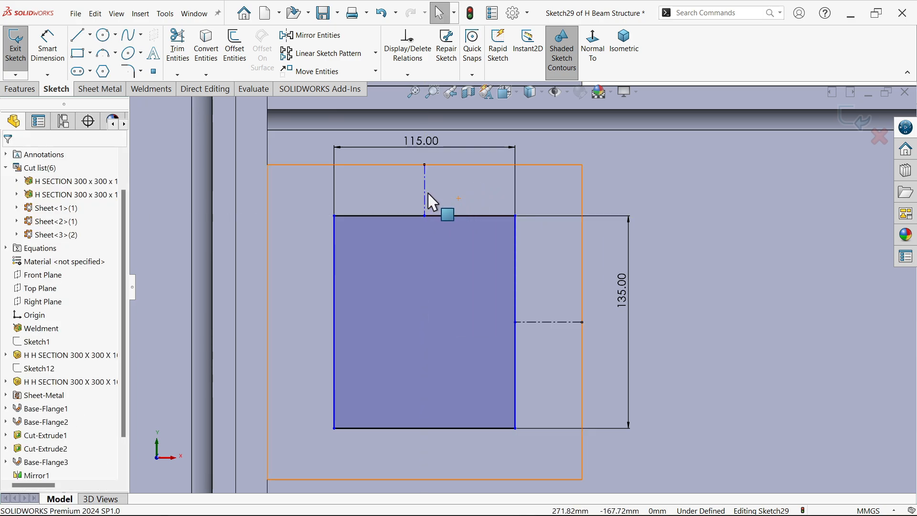
pyautogui.click(426, 195)
pyautogui.click(471, 151)
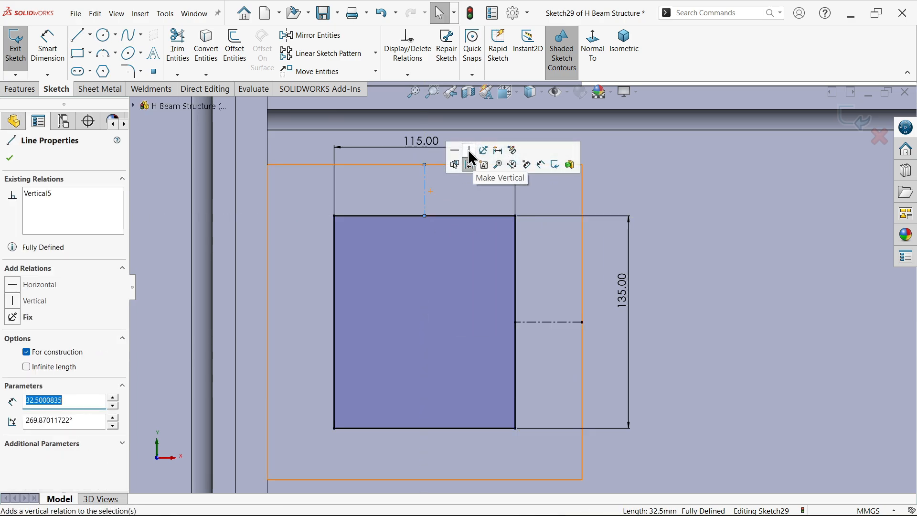
pyautogui.scroll(1, 419, 228)
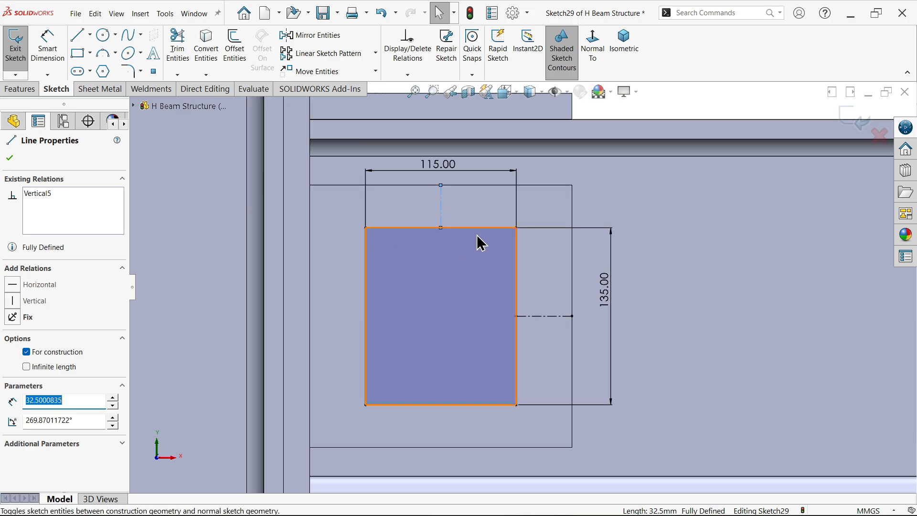
pyautogui.press('Escape')
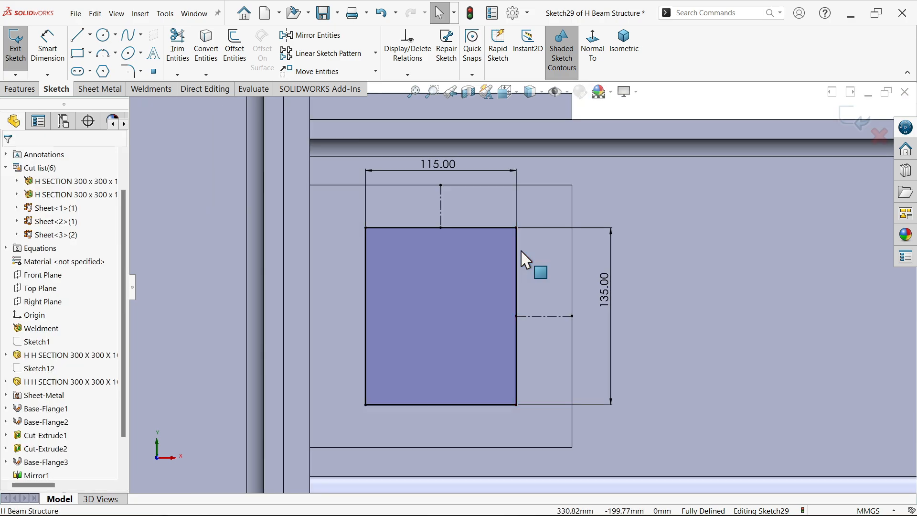
# Step: Convert all four sides of the rectangle to construction geometry
pyautogui.press('capslock')
pyautogui.click(500, 227)
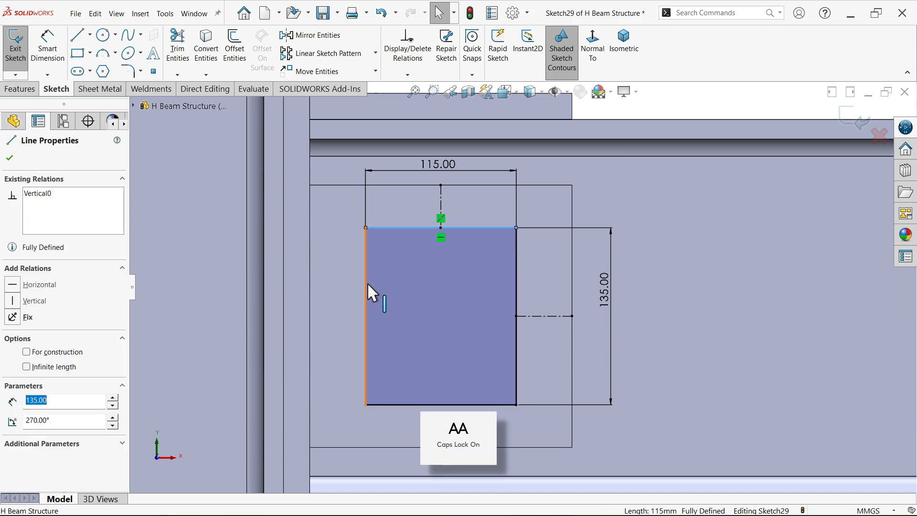
pyautogui.keyDown('ctrl'); pyautogui.click(366, 282); pyautogui.keyUp('ctrl')
pyautogui.keyDown('ctrl'); pyautogui.click(395, 405); pyautogui.keyUp('ctrl')
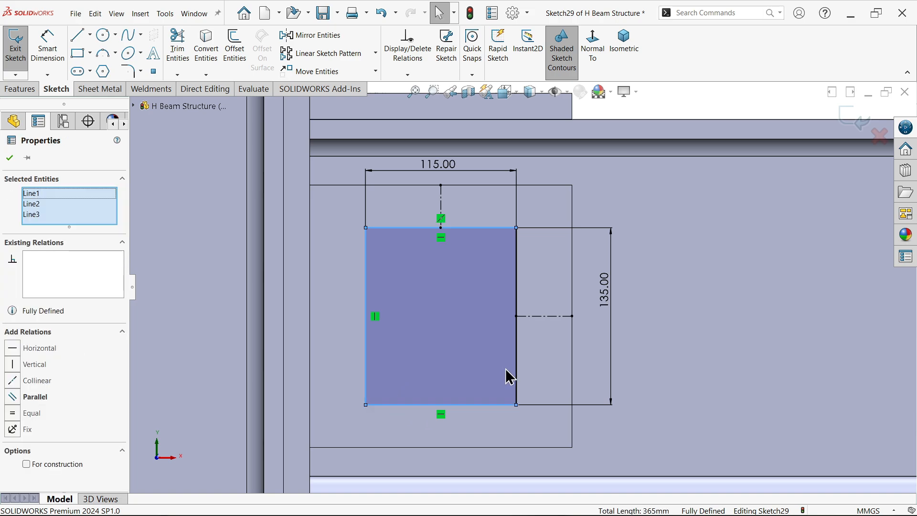
pyautogui.keyDown('ctrl'); pyautogui.click(517, 378); pyautogui.keyUp('ctrl')
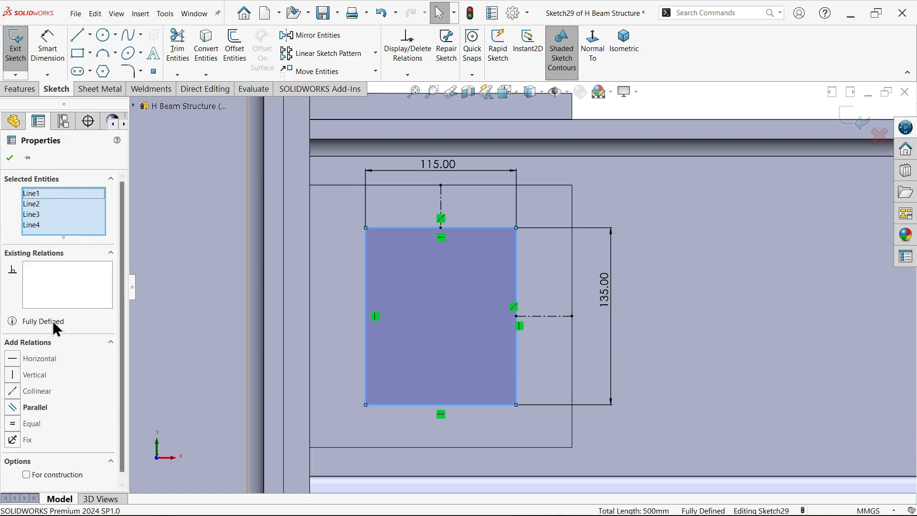
pyautogui.scroll(-1, 123, 363)
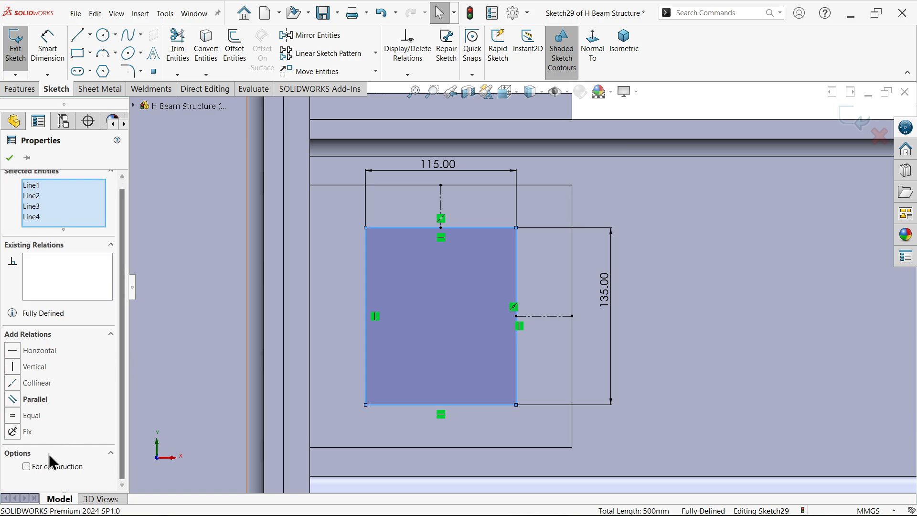
pyautogui.click(26, 466)
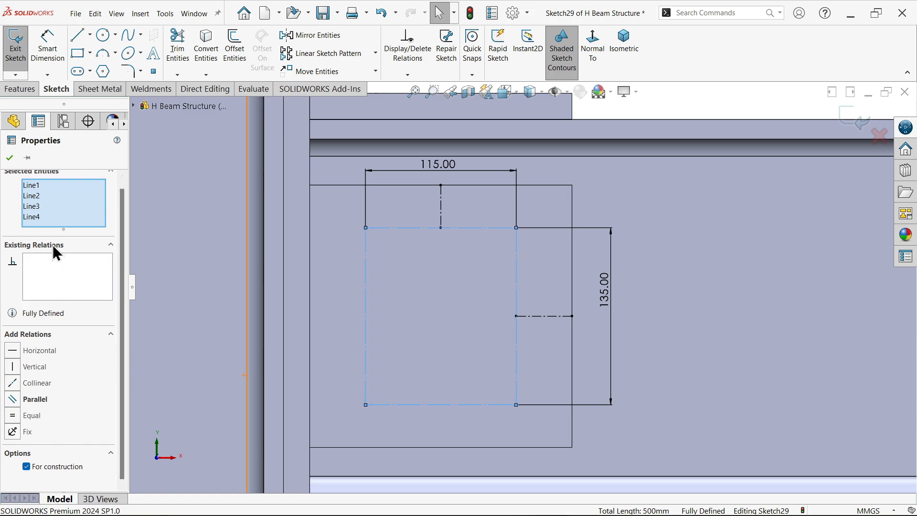
# Step: Draw four circles about 21 to 28 mm in diameter, centered on the construction rectangle's two upper corners and the midpoints of its vertical sides
pyautogui.click(106, 36)
pyautogui.scroll(-3, 383, 246)
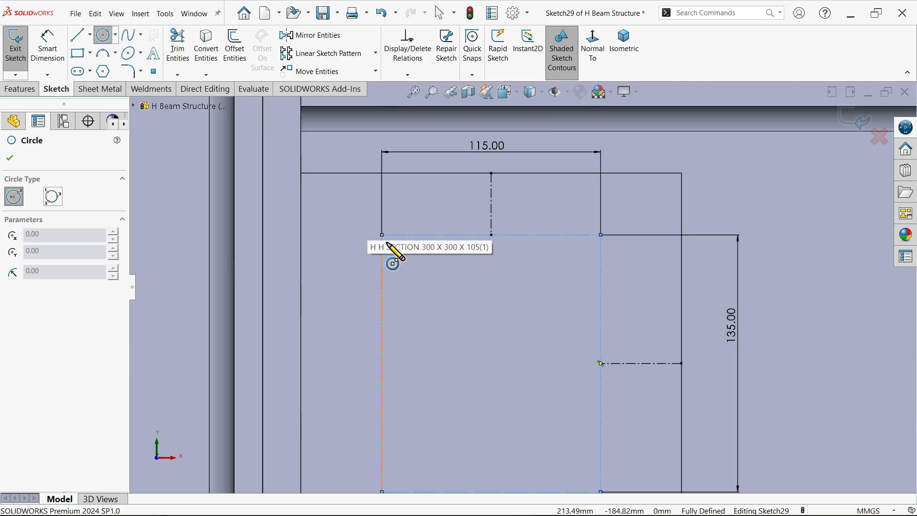
pyautogui.click(382, 235)
pyautogui.click(400, 254)
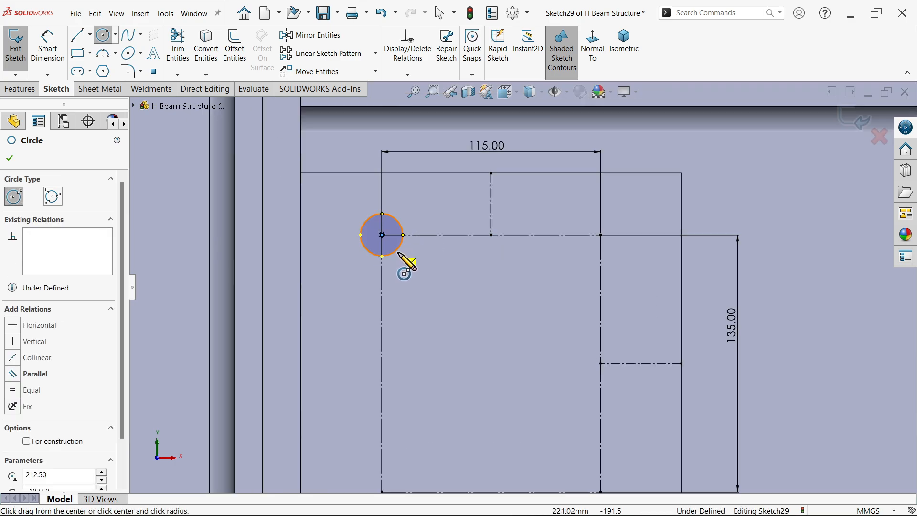
pyautogui.click(602, 235)
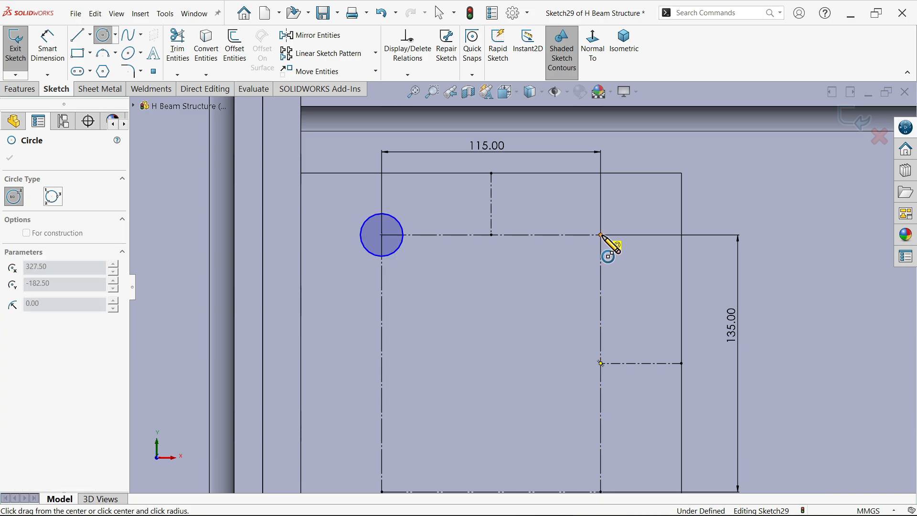
pyautogui.click(609, 253)
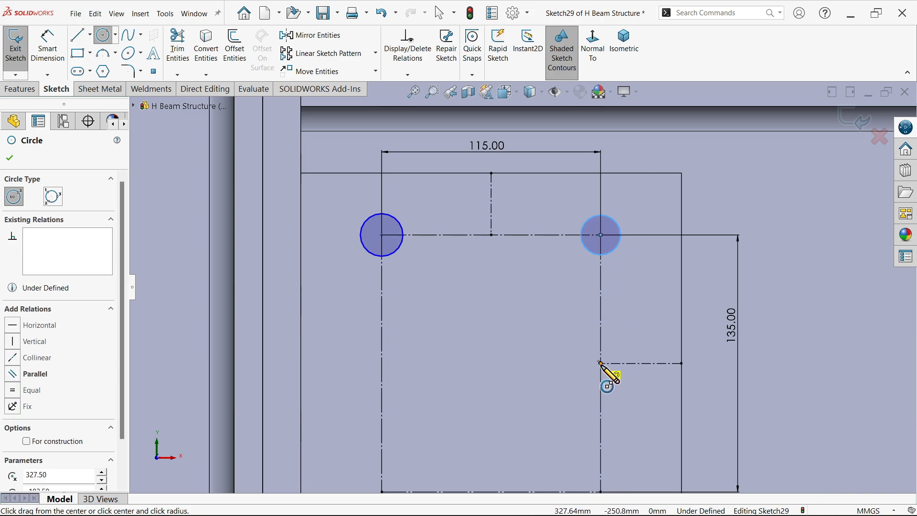
pyautogui.click(601, 363)
pyautogui.click(622, 355)
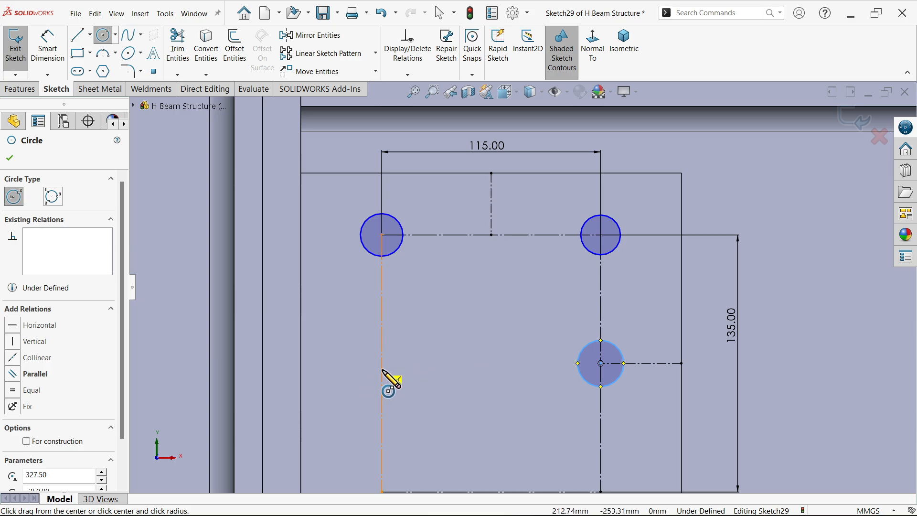
pyautogui.click(382, 363)
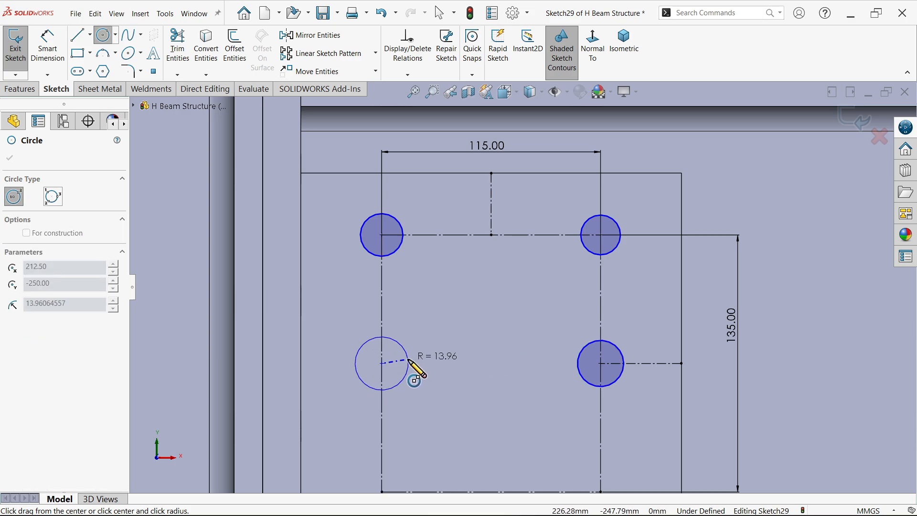
pyautogui.click(410, 361)
# Step: Draw two more circles about 19 to 20 mm in diameter, centered on the construction rectangle's two lower corners
pyautogui.scroll(4, 475, 365)
pyautogui.scroll(-3, 471, 383)
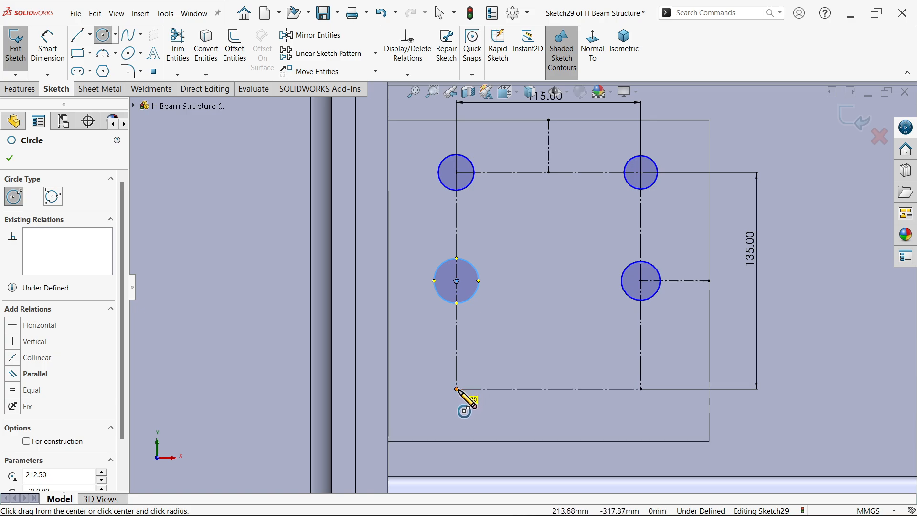
pyautogui.click(456, 389)
pyautogui.click(457, 406)
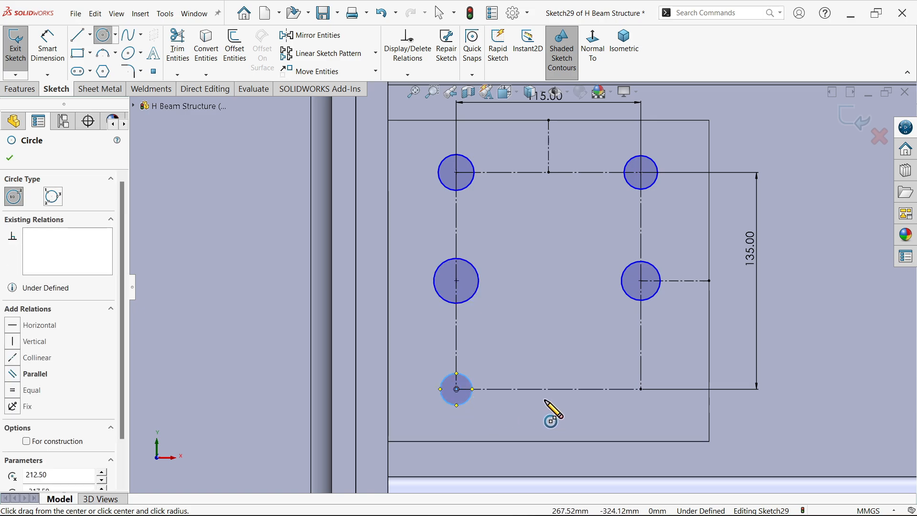
pyautogui.click(641, 389)
pyautogui.click(645, 404)
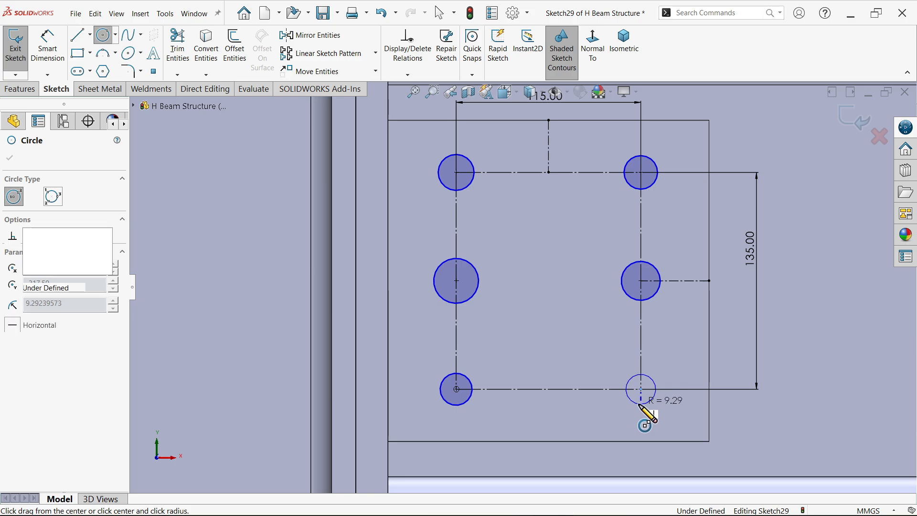
pyautogui.rightClick(216, 258)
pyautogui.click(259, 266)
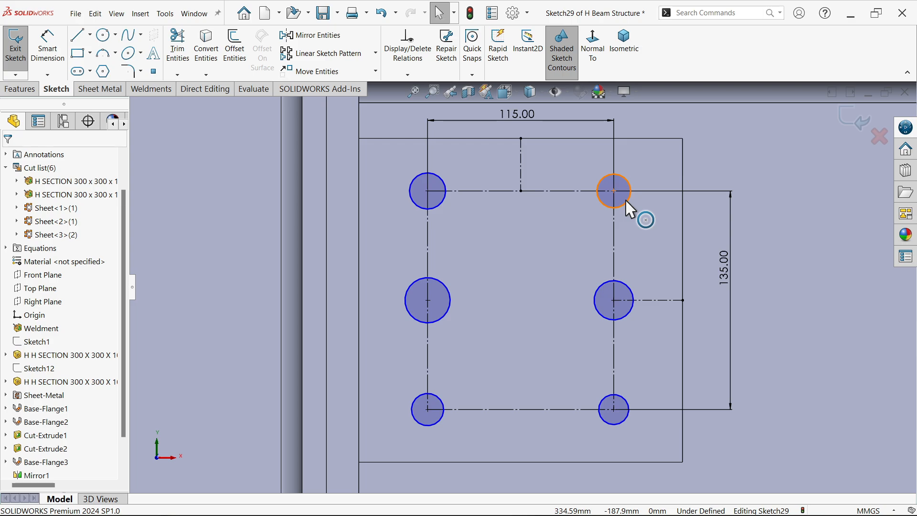
# Step: Apply an Equal relation to all six circles in the web plate sketch
pyautogui.click(630, 208)
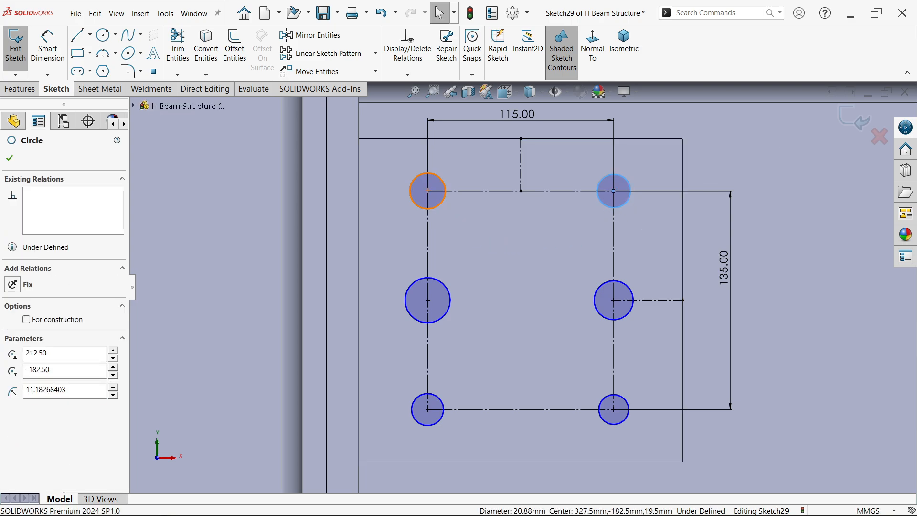
pyautogui.keyDown('ctrl'); pyautogui.click(440, 204); pyautogui.keyUp('ctrl')
pyautogui.keyDown('ctrl'); pyautogui.click(440, 288); pyautogui.keyUp('ctrl')
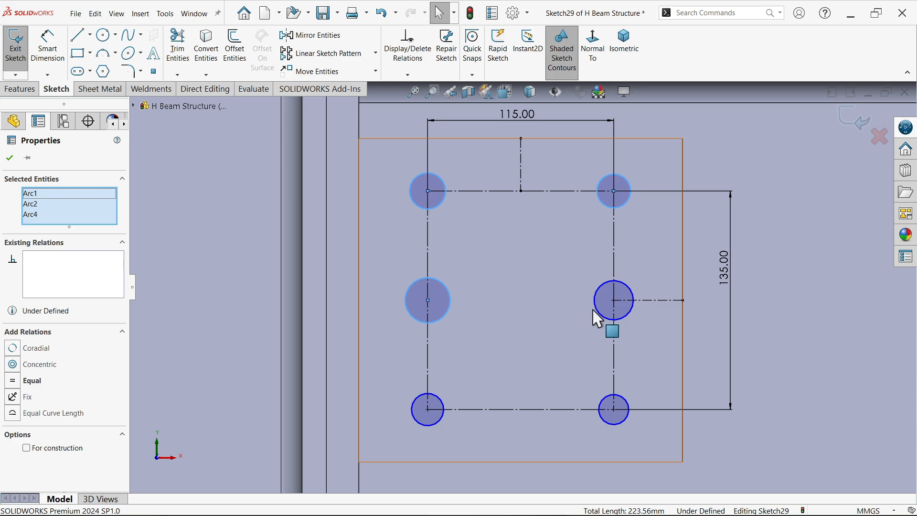
pyautogui.keyDown('ctrl'); pyautogui.click(601, 319); pyautogui.keyUp('ctrl')
pyautogui.keyDown('ctrl'); pyautogui.click(435, 404); pyautogui.keyUp('ctrl')
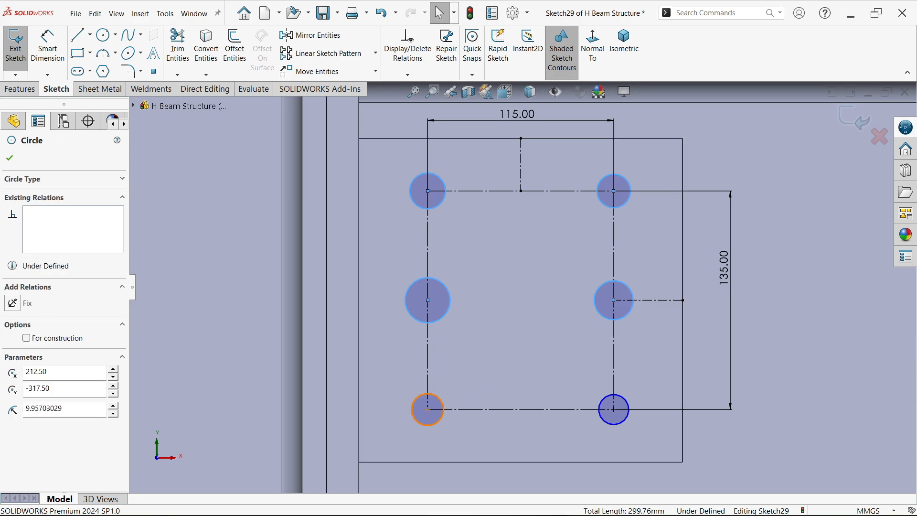
pyautogui.keyDown('ctrl'); pyautogui.click(610, 432); pyautogui.keyUp('ctrl')
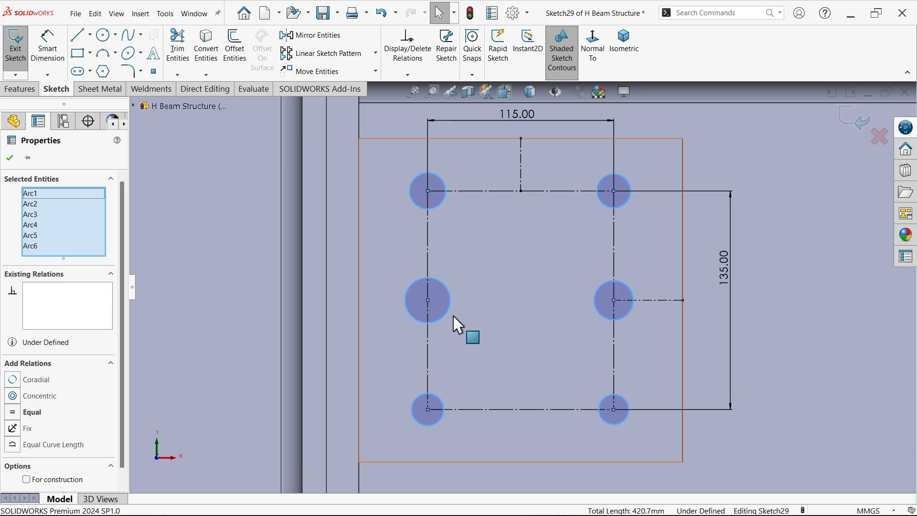
pyautogui.click(34, 413)
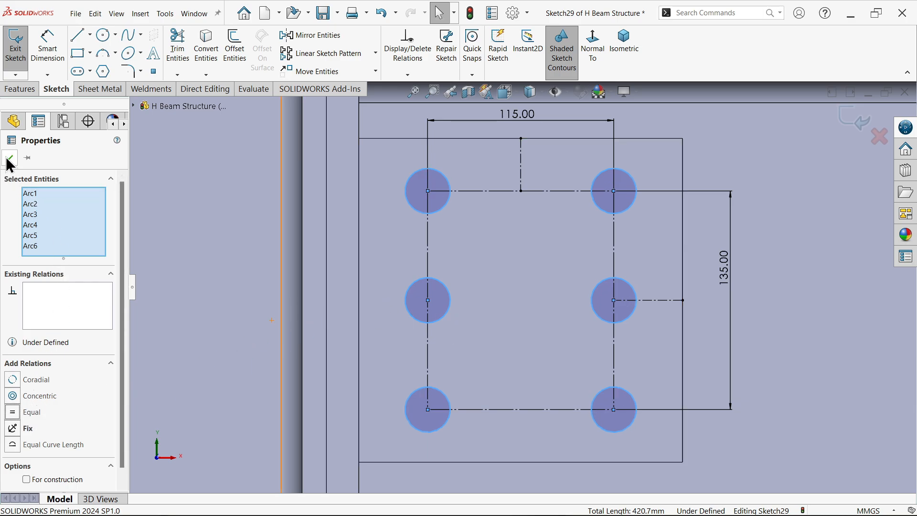
# Step: Dimension the diameter of the circle at the rectangle's upper-left corner to 16 mm
pyautogui.click(56, 64)
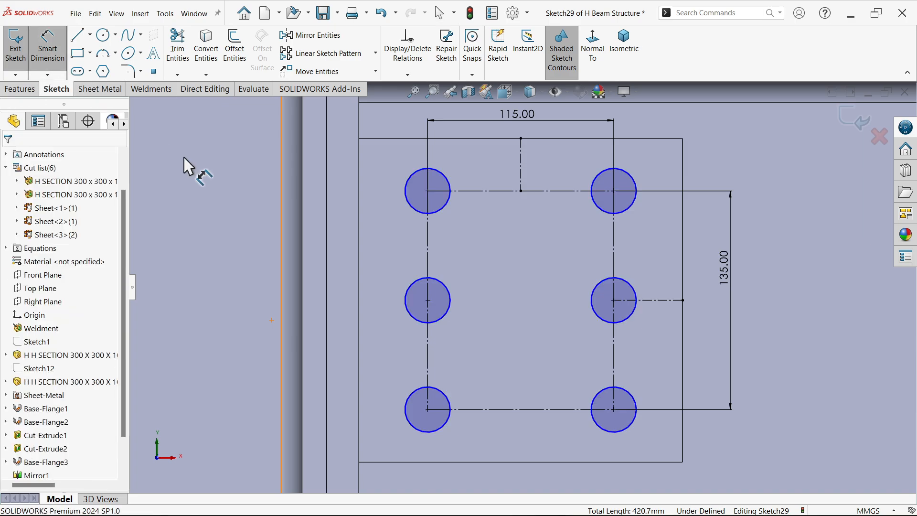
pyautogui.click(445, 208)
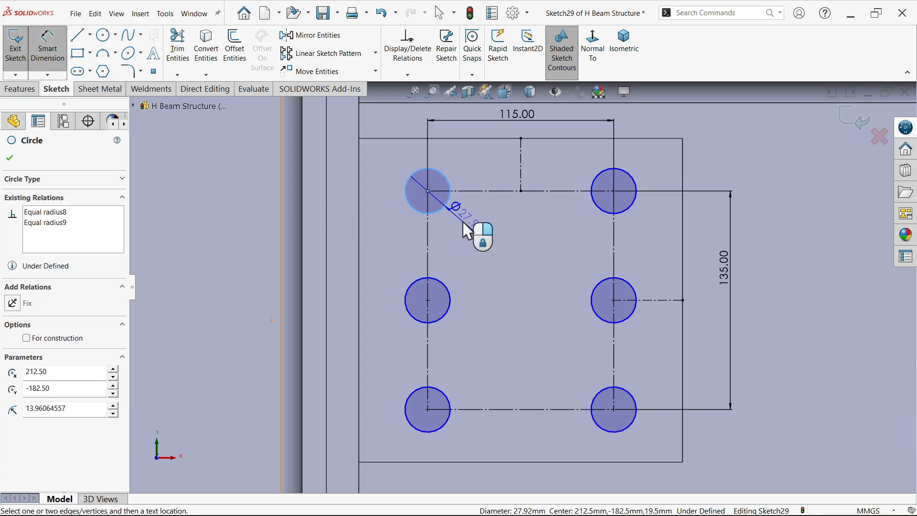
pyautogui.click(464, 224)
pyautogui.write('16')
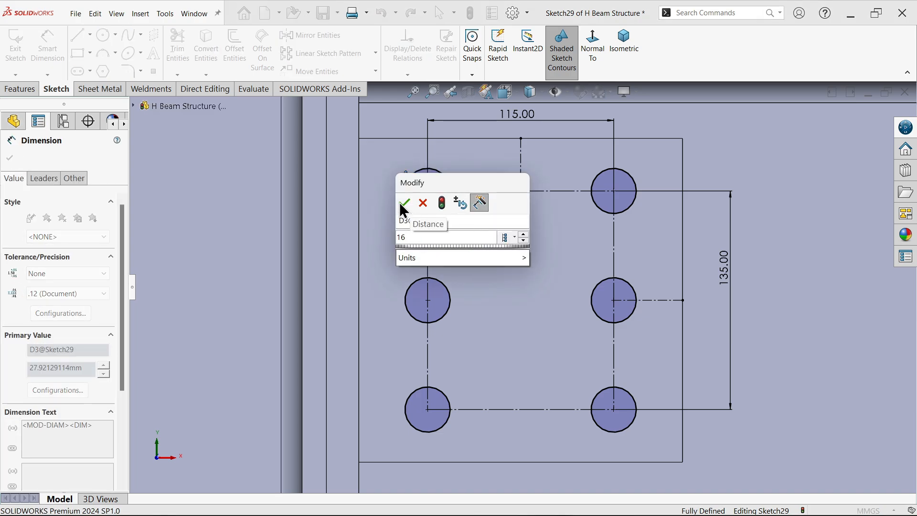
pyautogui.click(404, 205)
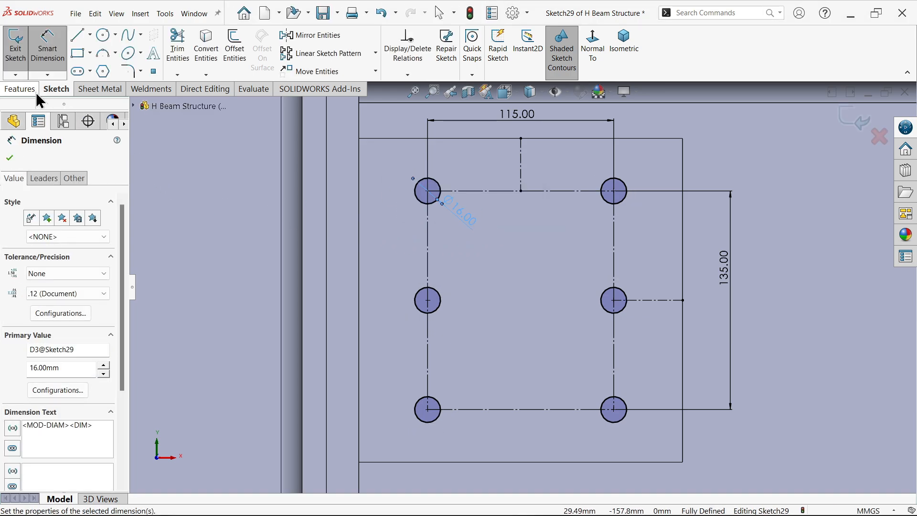
# Step: Cut the six-circle sketch with an Extruded Cut up to the outer face of the web plate on the beam's opposite side
pyautogui.click(110, 93)
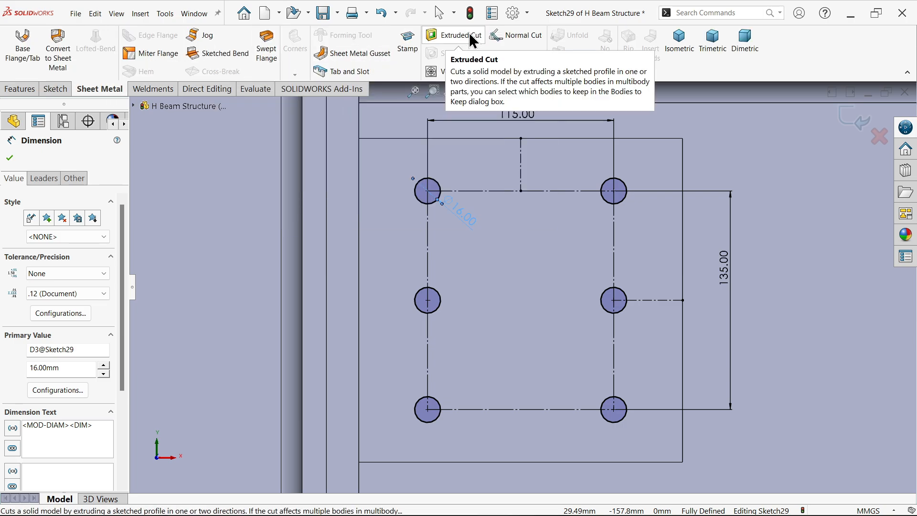
pyautogui.click(446, 37)
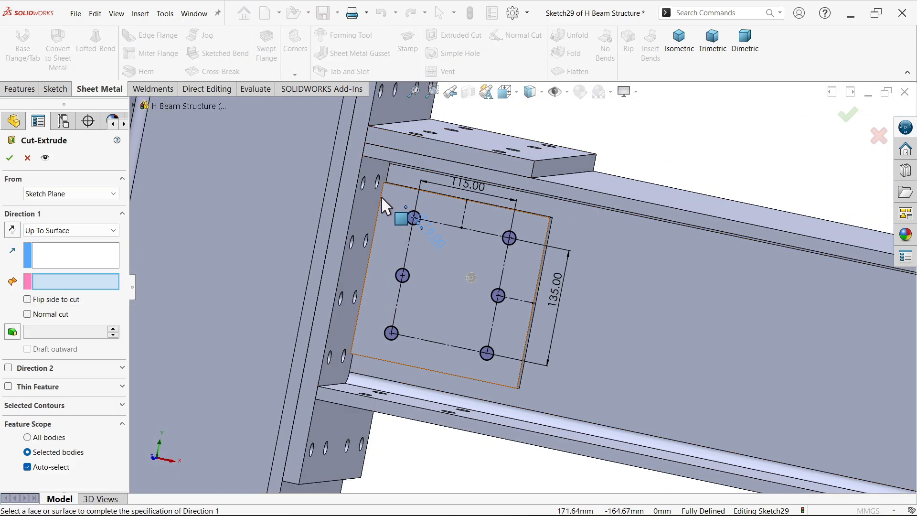
pyautogui.moveTo(157, 229)
pyautogui.mouseDown(button='middle')
pyautogui.moveTo(248, 207)
pyautogui.moveTo(527, 181)
pyautogui.mouseUp(button='middle')
pyautogui.scroll(-3, 698, 299)
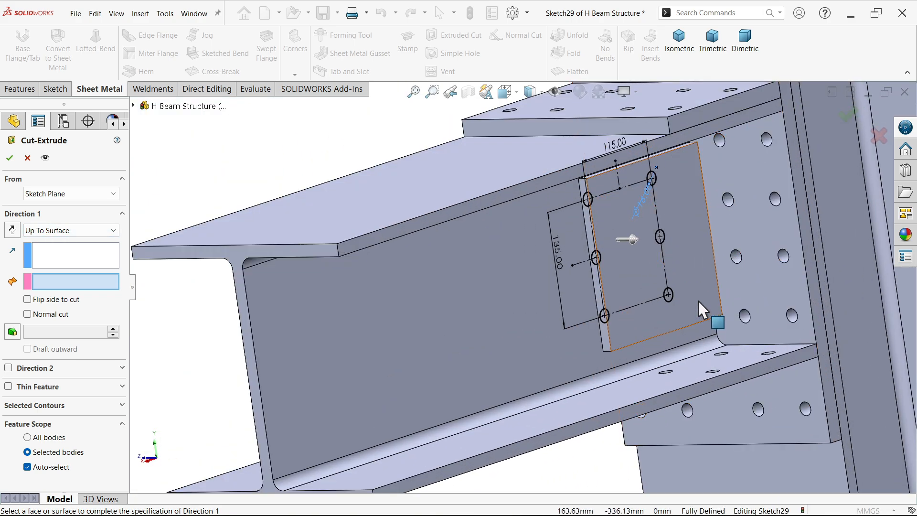
pyautogui.click(698, 299)
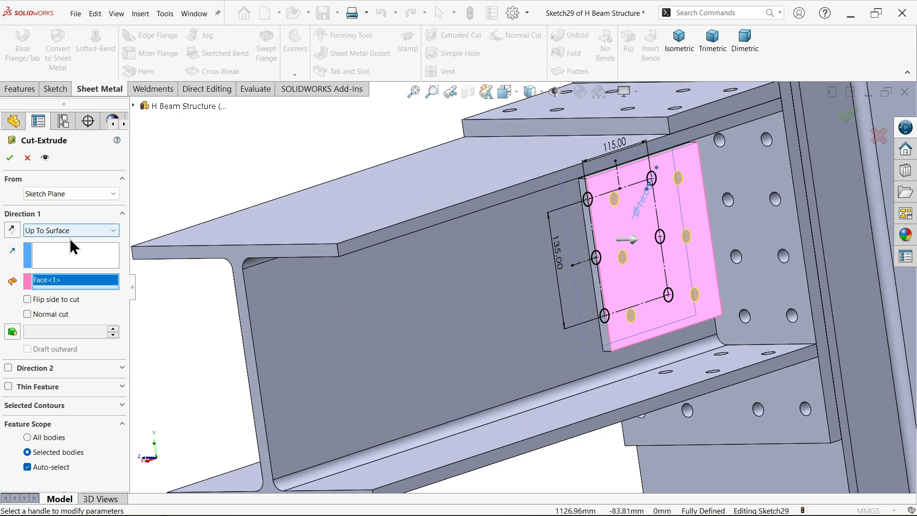
pyautogui.moveTo(702, 313)
pyautogui.mouseDown(button='middle')
pyautogui.moveTo(768, 293)
pyautogui.moveTo(786, 302)
pyautogui.mouseUp(button='middle')
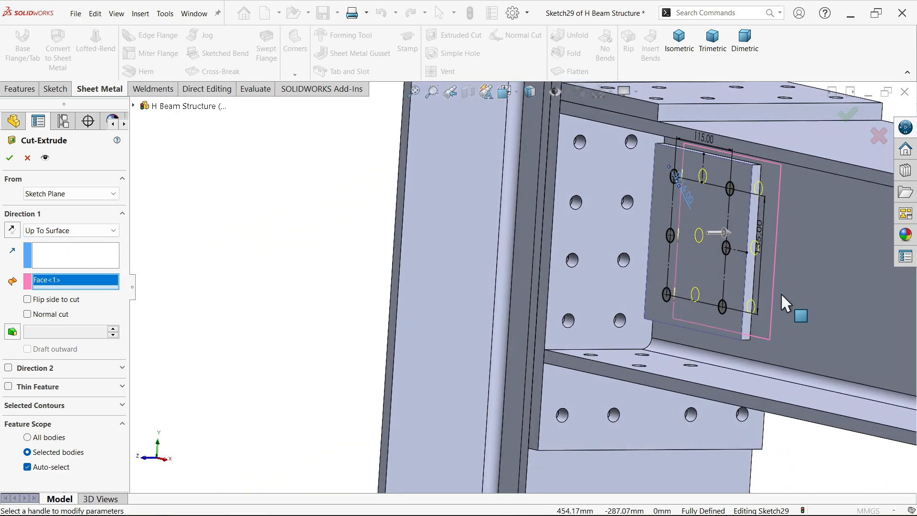
pyautogui.click(10, 158)
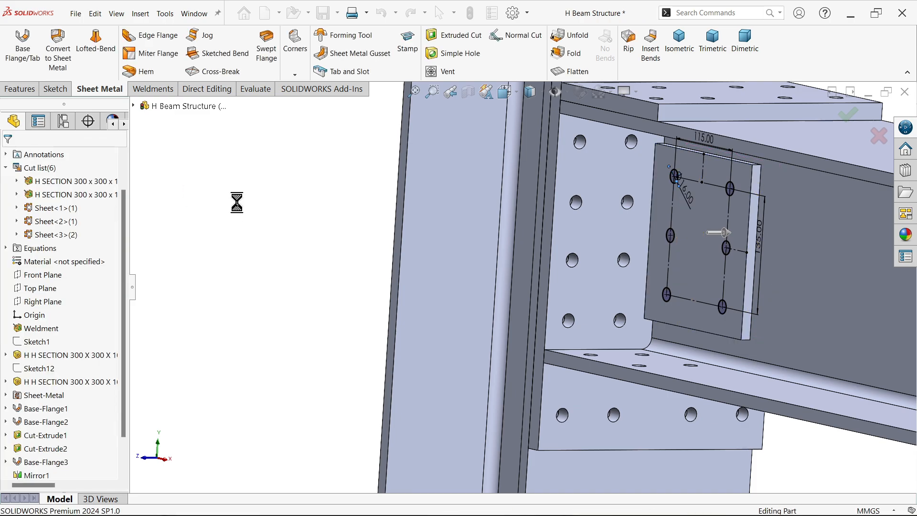
# Step: Start a reference plane from the column's top end face with an offset distance of 85 mm
pyautogui.scroll(3, 686, 277)
pyautogui.moveTo(686, 277); pyautogui.dragTo(701, 313, button='middle')
pyautogui.scroll(4, 577, 254)
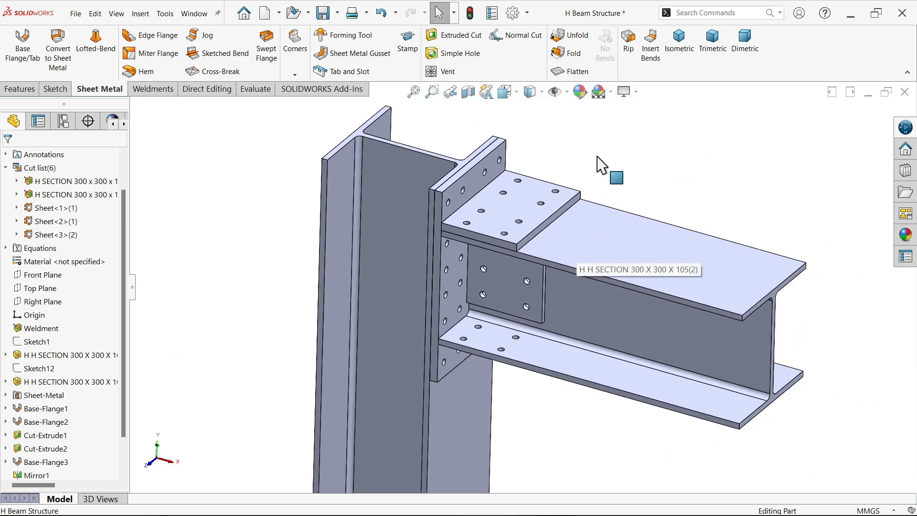
pyautogui.scroll(-2, 486, 178)
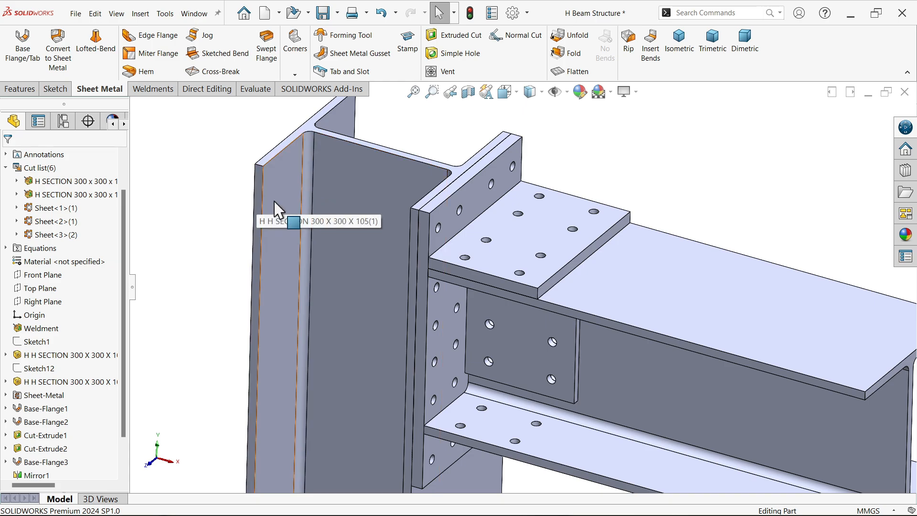
pyautogui.scroll(-1, 514, 178)
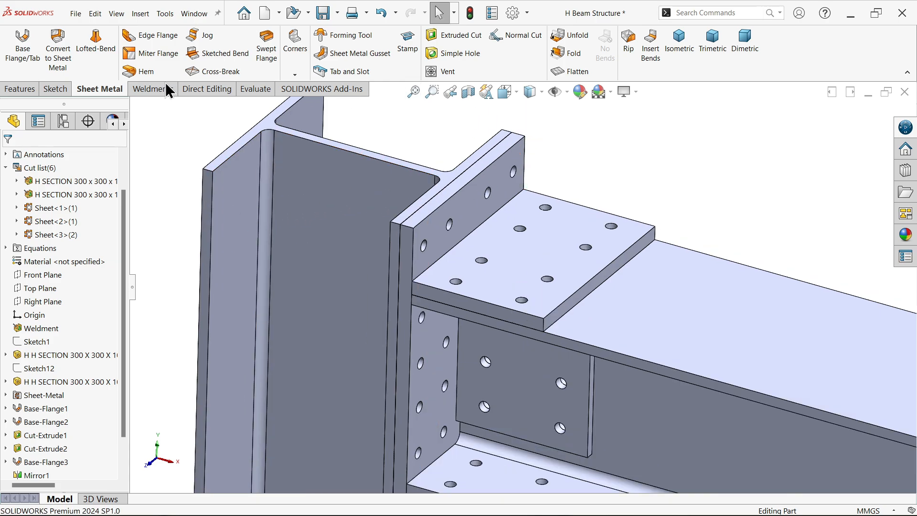
pyautogui.click(27, 88)
pyautogui.click(486, 74)
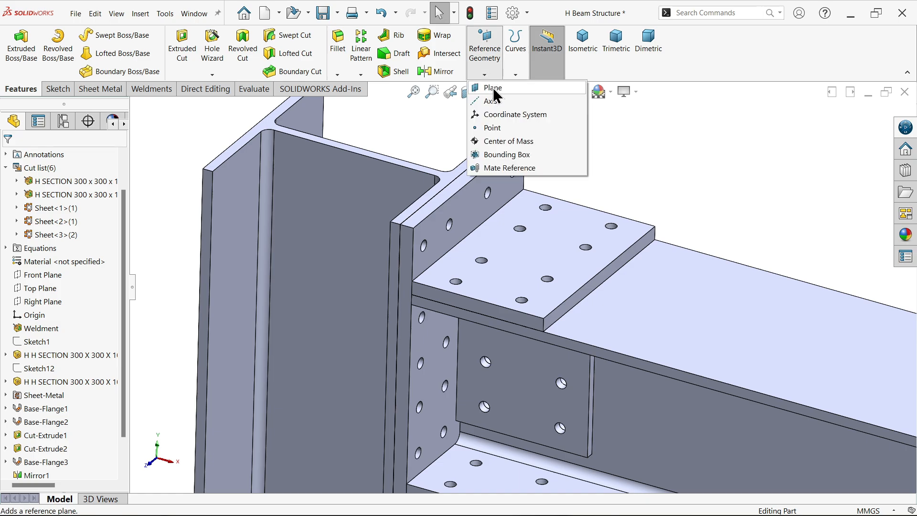
pyautogui.click(493, 88)
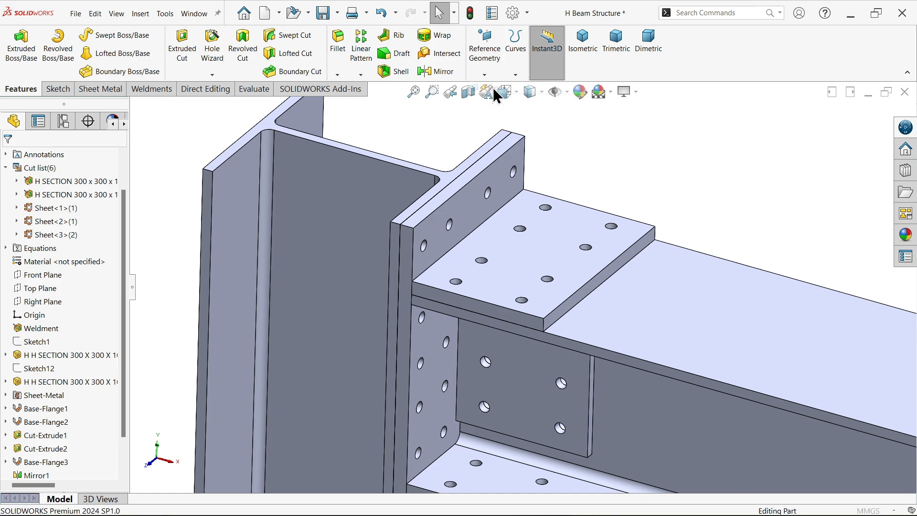
pyautogui.click(448, 190)
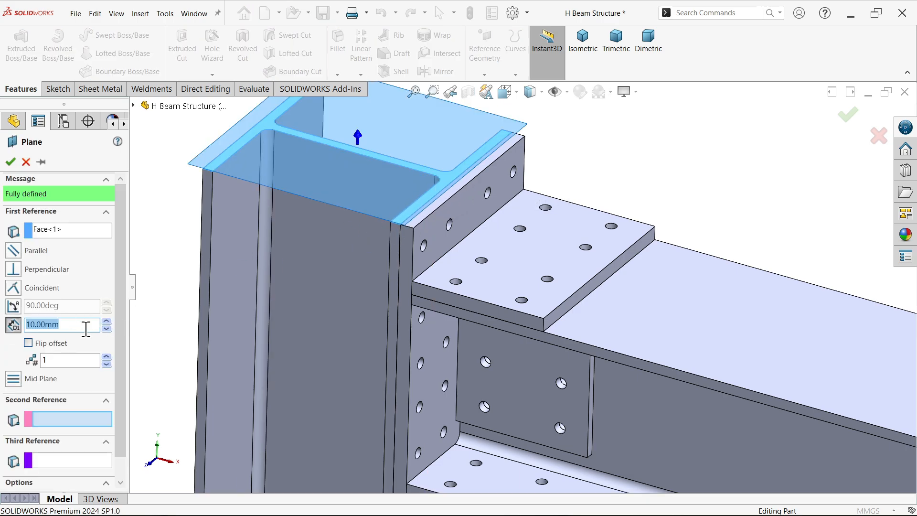
pyautogui.write('85')
pyautogui.press('Return')
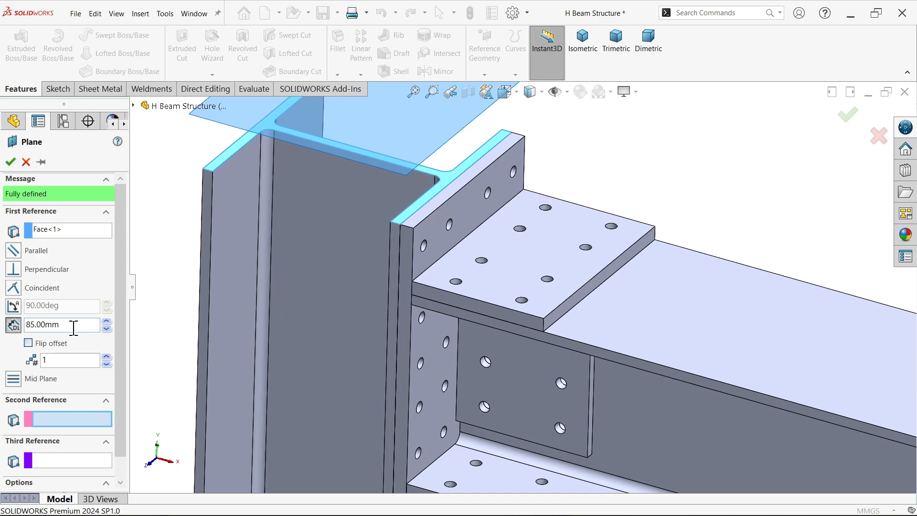
# Step: Flip the plane's offset down into the column, set the distance to 80 mm, and create the plane
pyautogui.click(28, 344)
pyautogui.moveTo(273, 399); pyautogui.dragTo(302, 271, button='middle')
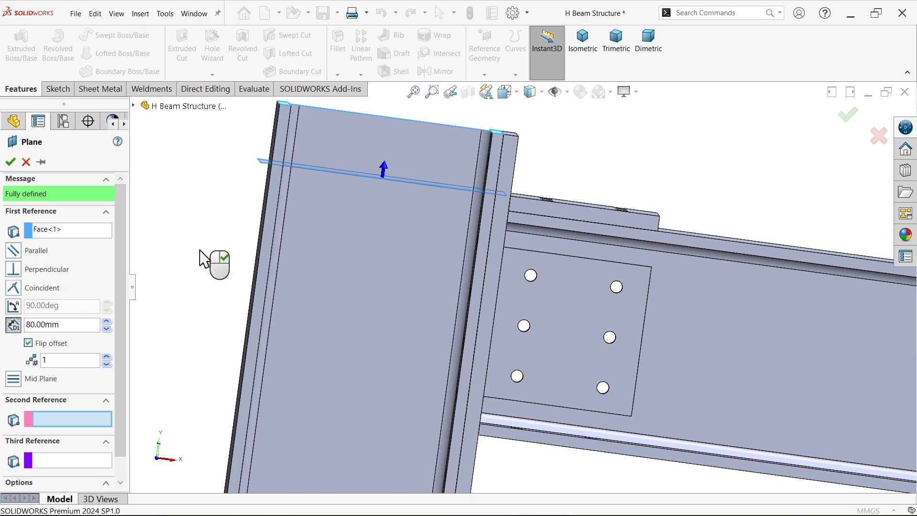
pyautogui.moveTo(213, 262); pyautogui.dragTo(160, 307, button='middle')
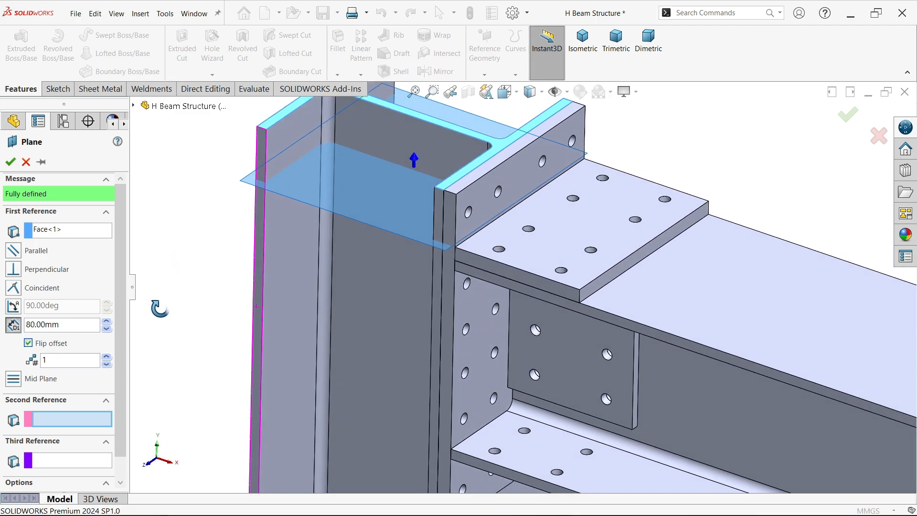
pyautogui.click(12, 162)
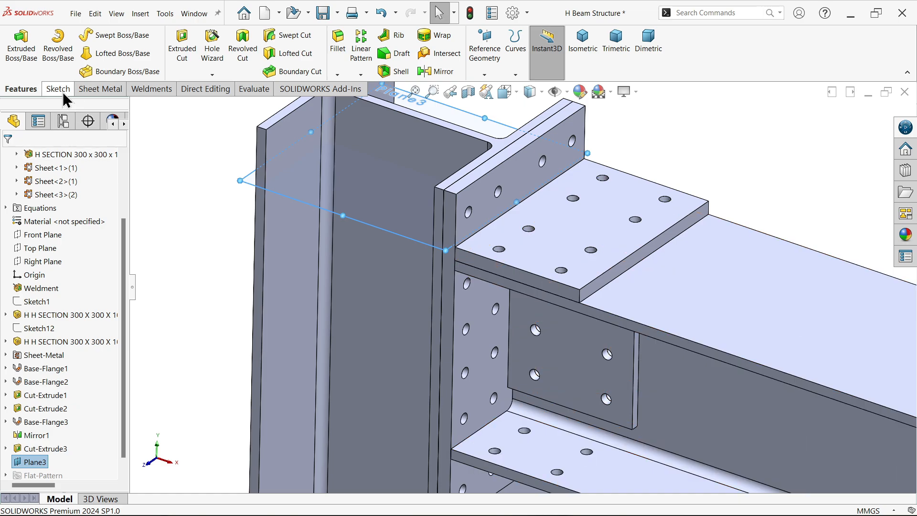
# Step: Start a sketch on the new offset plane and convert the outline of the column's H-shaped end face into sketch entities
pyautogui.click(52, 89)
pyautogui.click(15, 43)
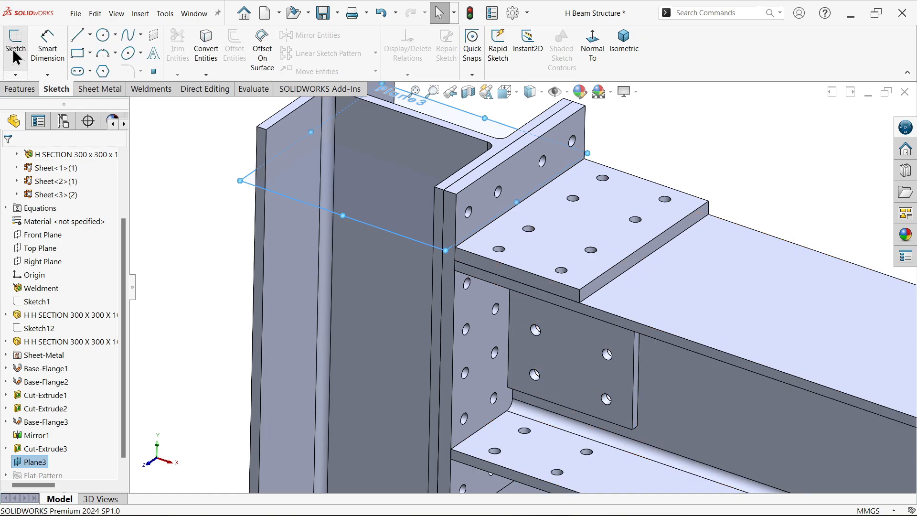
pyautogui.scroll(-2, 365, 312)
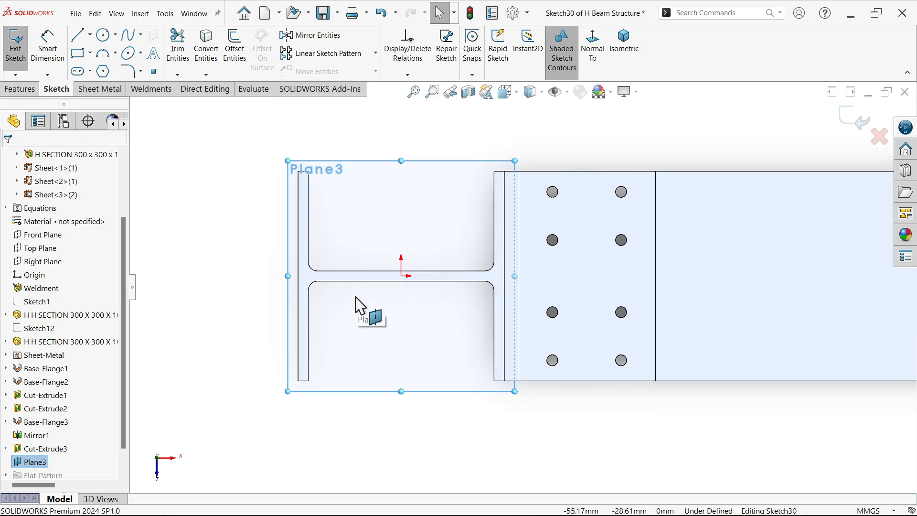
pyautogui.scroll(-2, 526, 301)
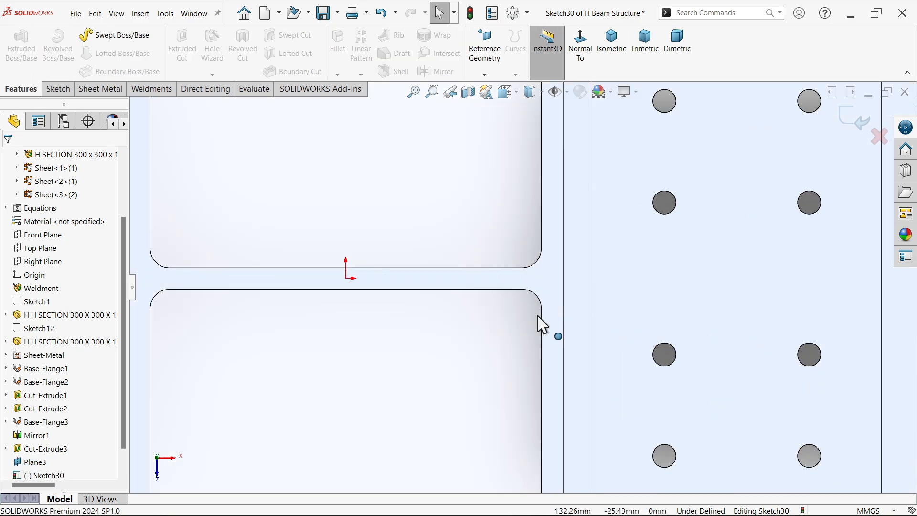
pyautogui.scroll(1, 528, 349)
pyautogui.scroll(-1, 518, 348)
pyautogui.scroll(-1, 550, 307)
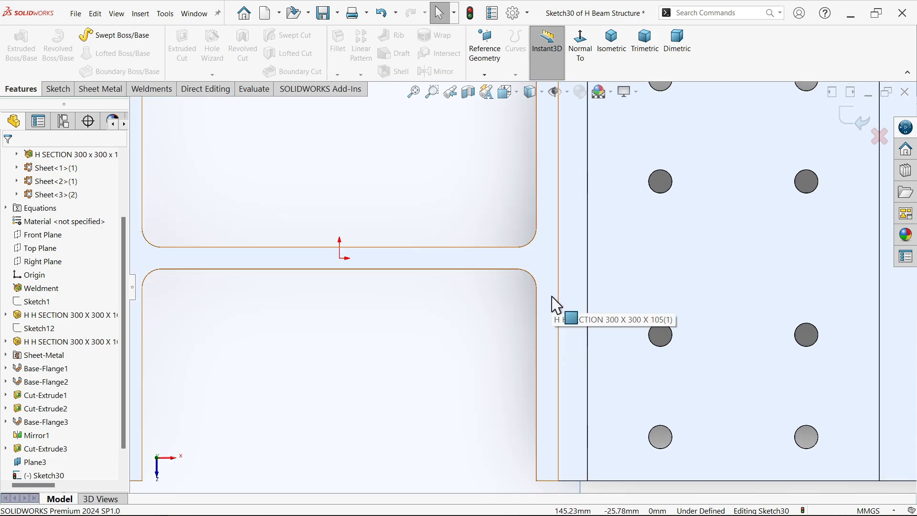
pyautogui.click(550, 297)
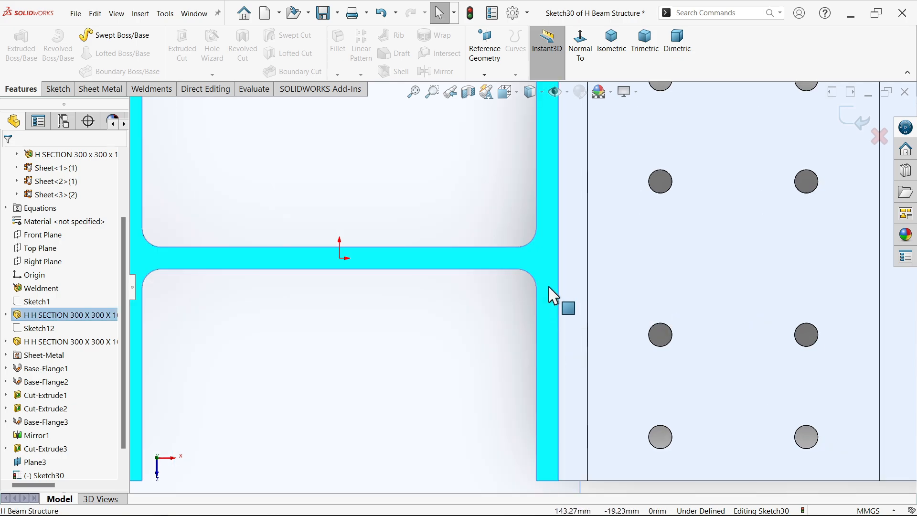
pyautogui.scroll(1, 537, 310)
pyautogui.scroll(-1, 435, 334)
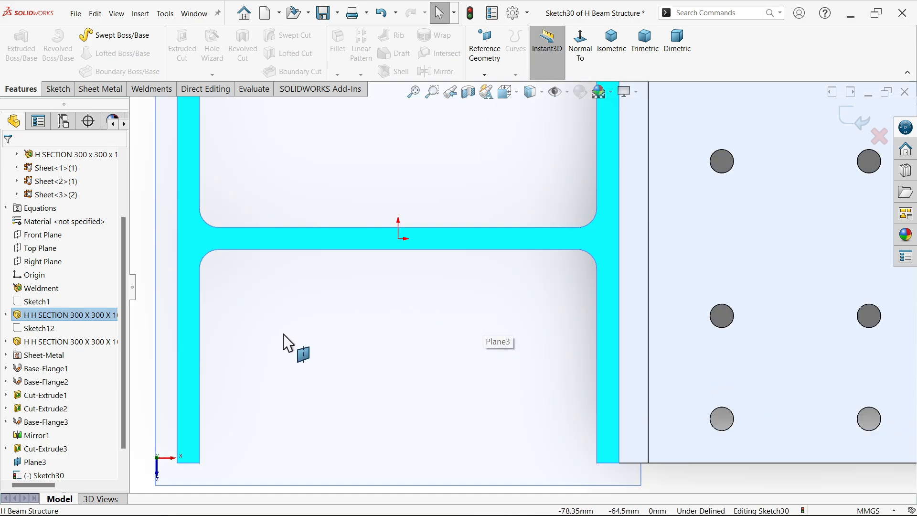
pyautogui.click(65, 90)
pyautogui.click(207, 54)
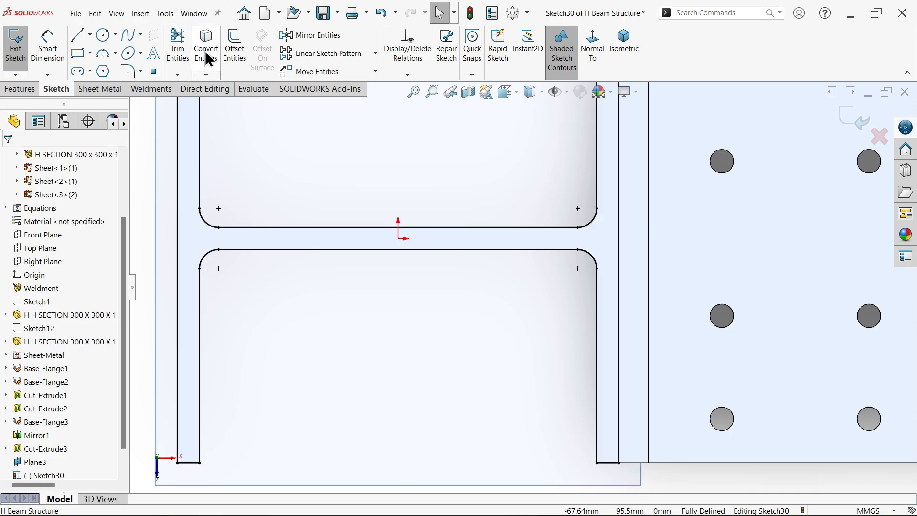
# Step: Draw a horizontal line between the inner edges of the column flanges, about 95 mm below the web's lower edge
pyautogui.click(76, 37)
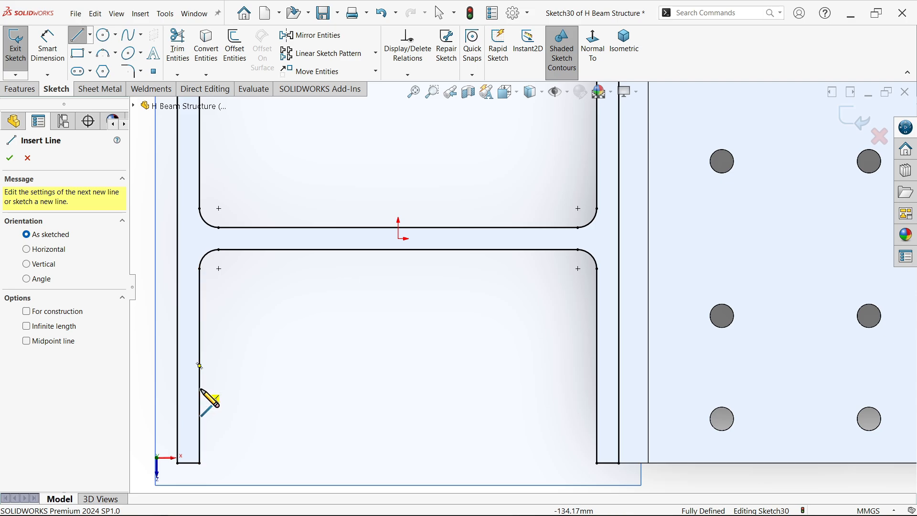
pyautogui.moveTo(199, 389); pyautogui.dragTo(597, 389)
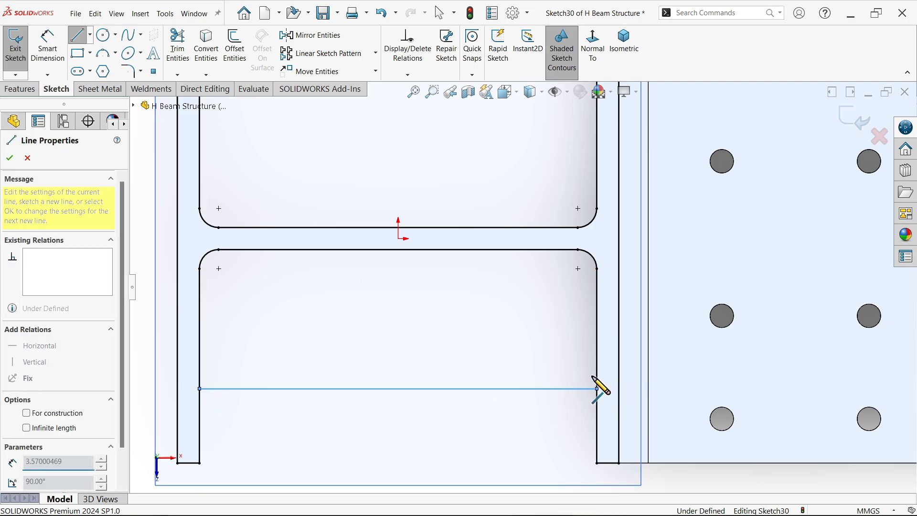
pyautogui.rightClick(497, 325)
# Step: Dimension the distance between the new horizontal line and the web's lower edge to 100 mm
pyautogui.click(48, 45)
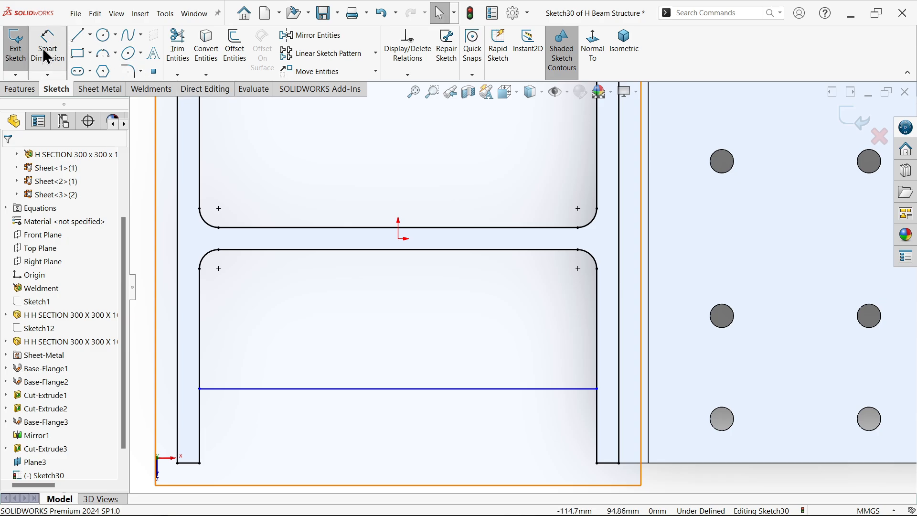
pyautogui.click(445, 389)
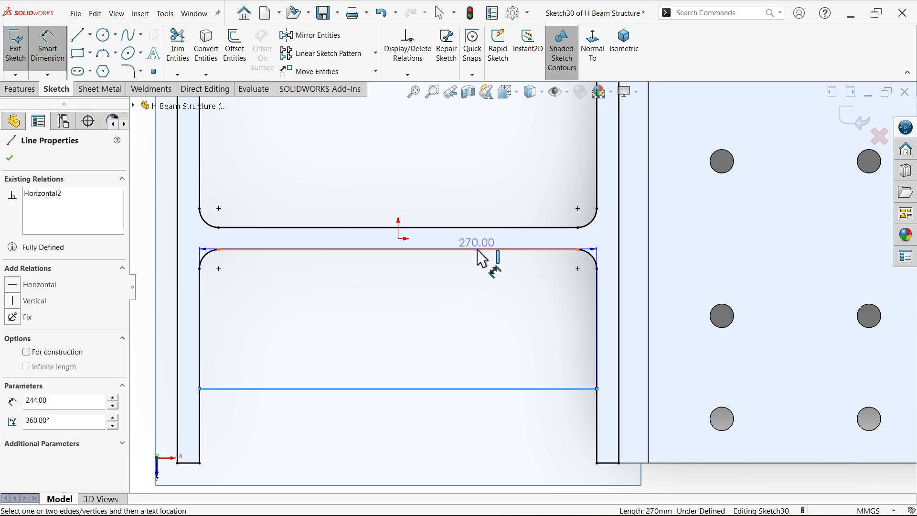
pyautogui.click(482, 260)
pyautogui.click(485, 321)
pyautogui.write('10')
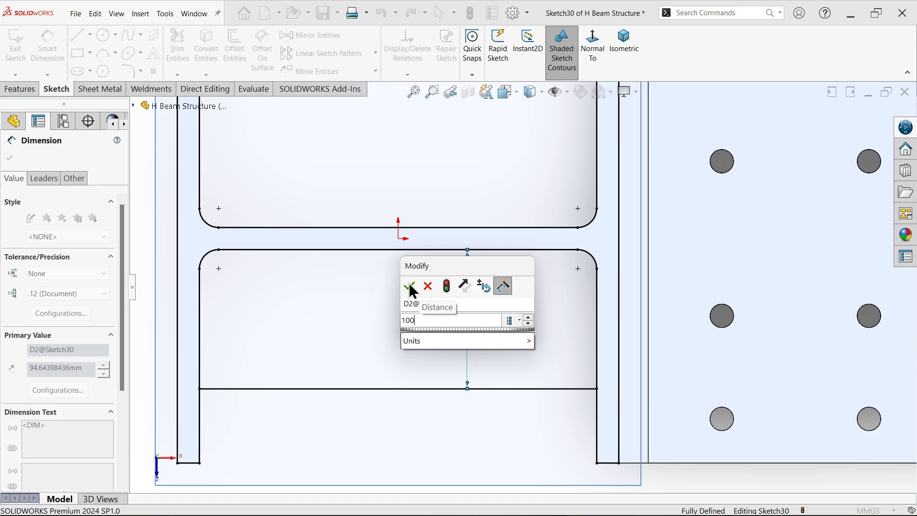
pyautogui.write('0')
pyautogui.click(410, 287)
pyautogui.click(10, 158)
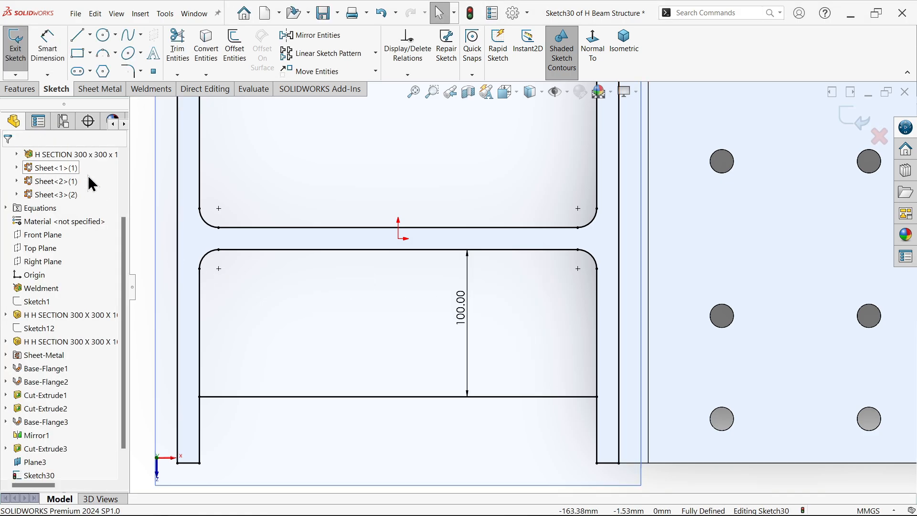
# Step: Power trim the converted H-section outline, keeping only the closed profile between the flanges, the web's lower edge and the horizontal line
pyautogui.click(185, 66)
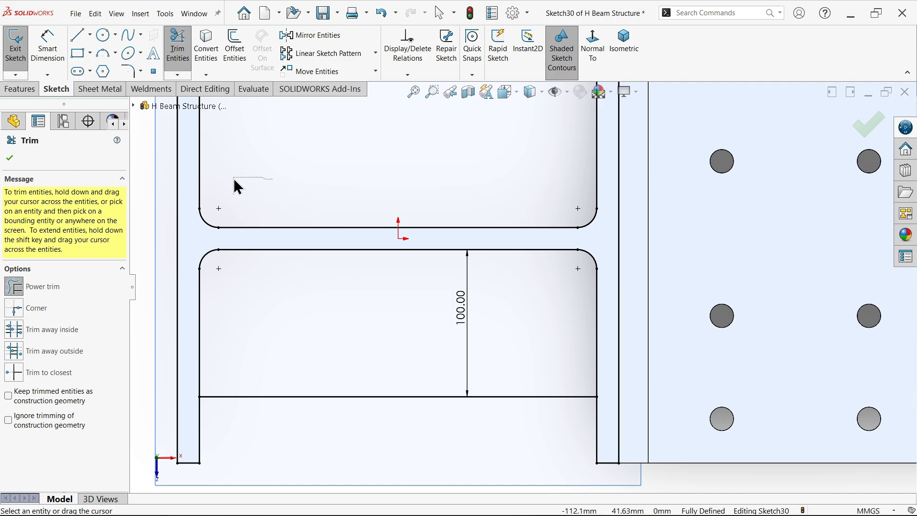
pyautogui.moveTo(234, 179)
pyautogui.mouseDown()
pyautogui.moveTo(188, 211)
pyautogui.moveTo(230, 217)
pyautogui.moveTo(223, 232)
pyautogui.moveTo(438, 192)
pyautogui.mouseUp()
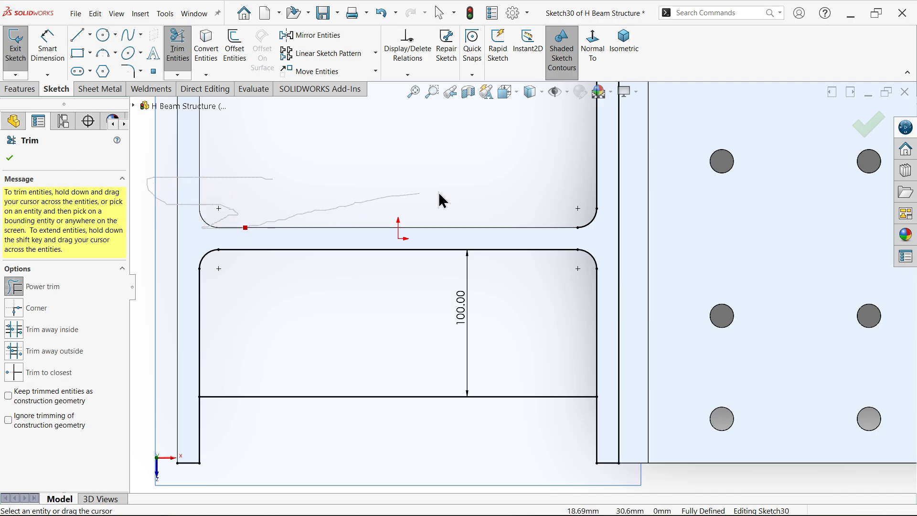
pyautogui.moveTo(611, 236); pyautogui.dragTo(590, 178)
pyautogui.moveTo(633, 218); pyautogui.dragTo(629, 412)
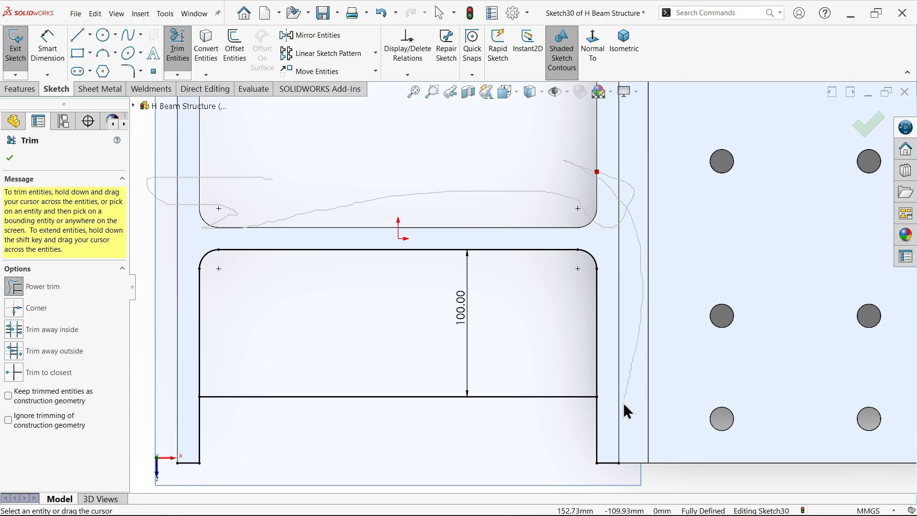
pyautogui.moveTo(600, 459)
pyautogui.mouseDown()
pyautogui.moveTo(564, 469)
pyautogui.moveTo(247, 434)
pyautogui.mouseUp()
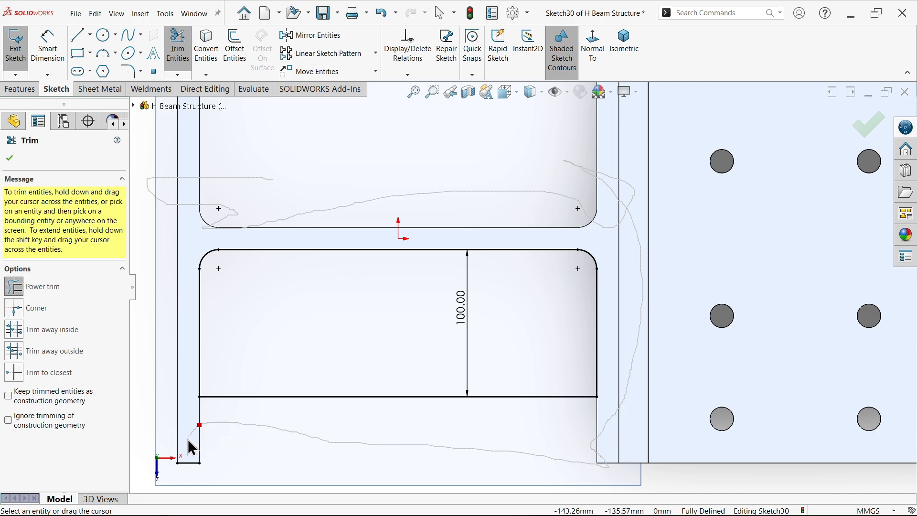
pyautogui.moveTo(187, 477); pyautogui.dragTo(176, 396)
pyautogui.scroll(3, 248, 338)
pyautogui.scroll(-4, 492, 156)
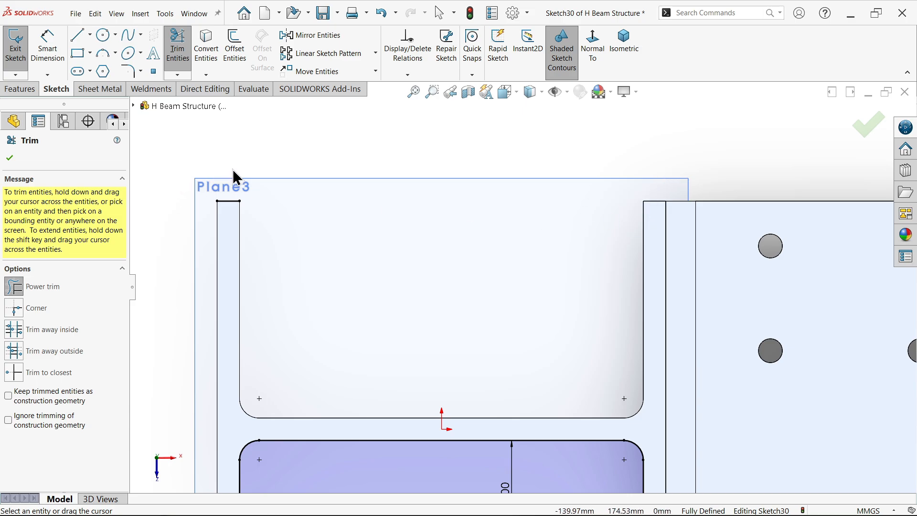
pyautogui.scroll(3, 379, 248)
pyautogui.scroll(-2, 449, 360)
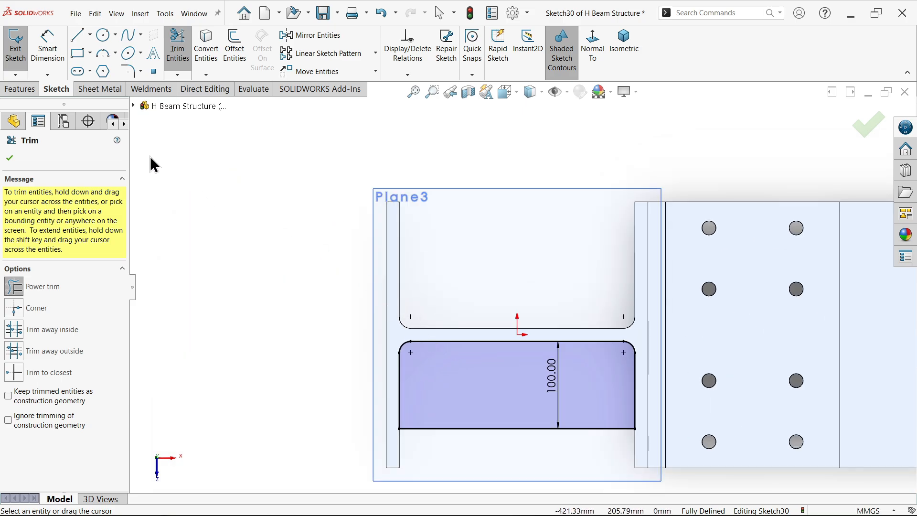
# Step: Create a 20 mm thick base flange from the trimmed profile between the column flanges, as a separate body
pyautogui.click(106, 90)
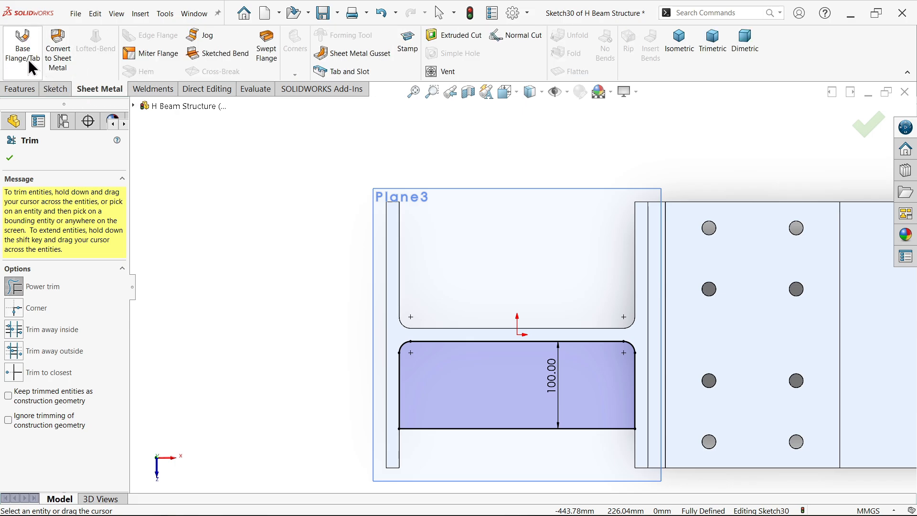
pyautogui.click(23, 60)
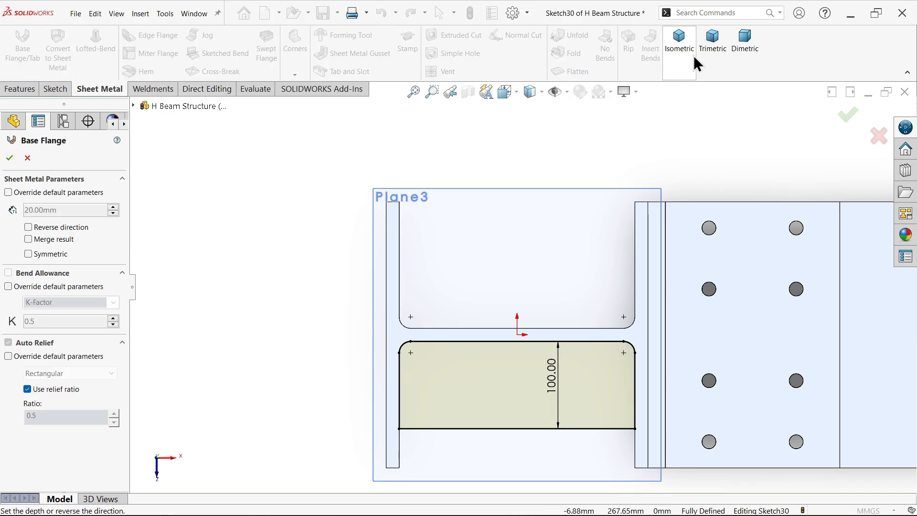
pyautogui.click(679, 47)
pyautogui.scroll(-4, 466, 181)
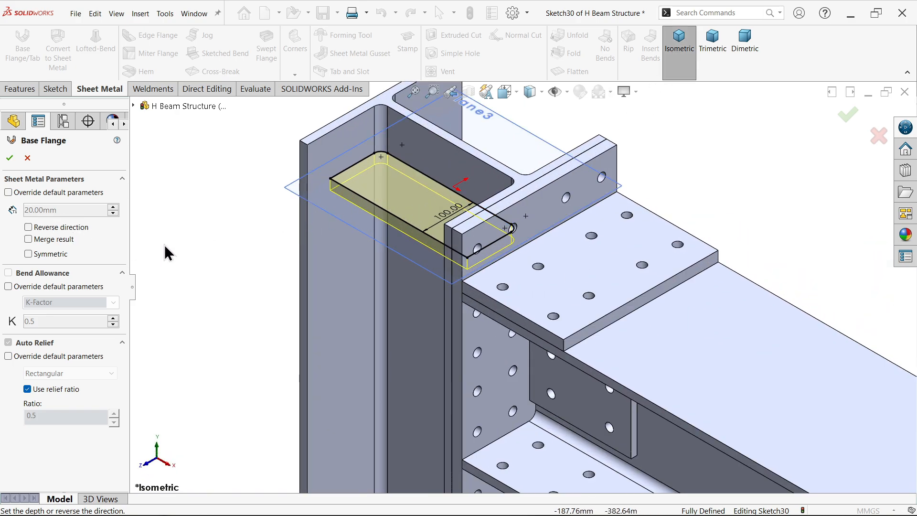
pyautogui.moveTo(267, 258); pyautogui.dragTo(223, 256, button='middle')
pyautogui.click(10, 158)
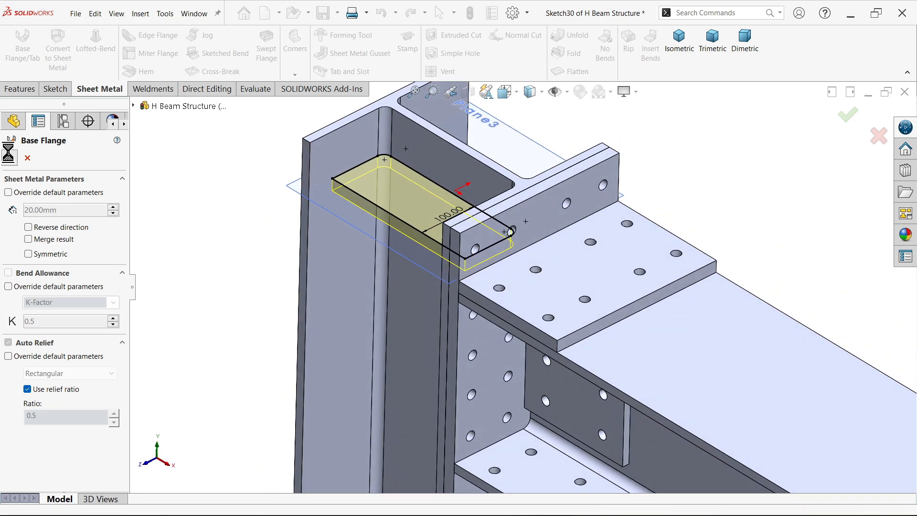
pyautogui.click(297, 193)
pyautogui.click(351, 160)
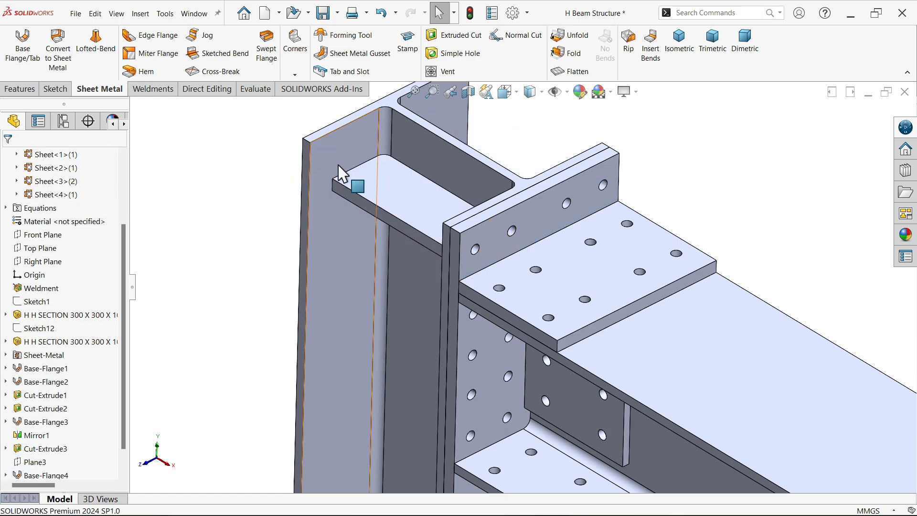
# Step: Mirror the new stiffener plate body about the Front Plane to the other side of the column web
pyautogui.moveTo(211, 194); pyautogui.dragTo(185, 199, button='middle')
pyautogui.click(20, 90)
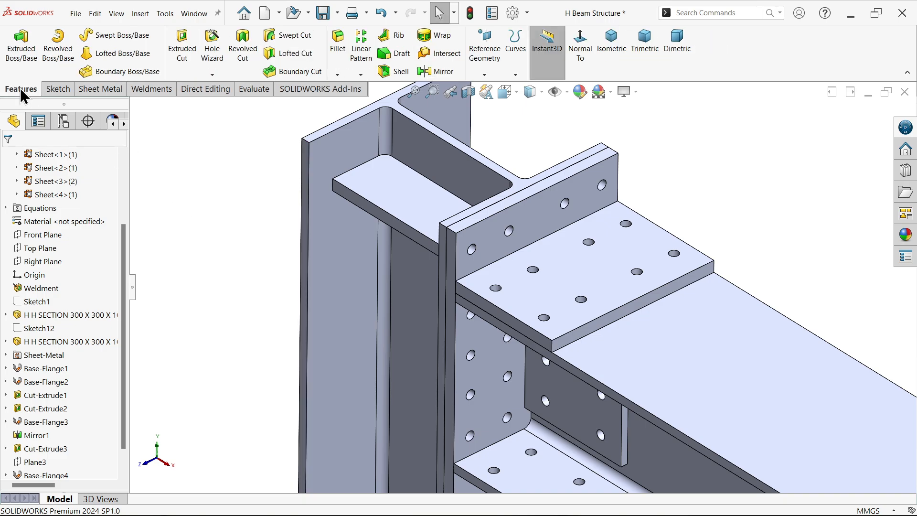
pyautogui.click(436, 71)
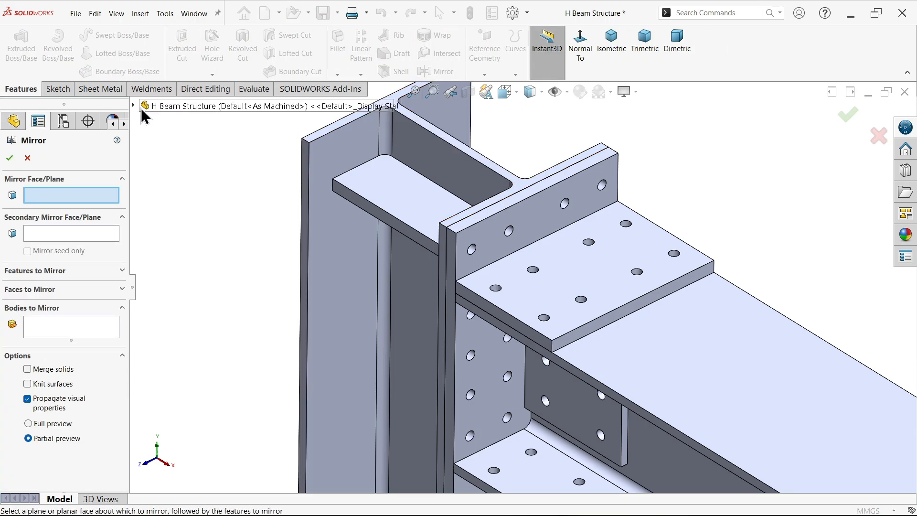
pyautogui.click(135, 105)
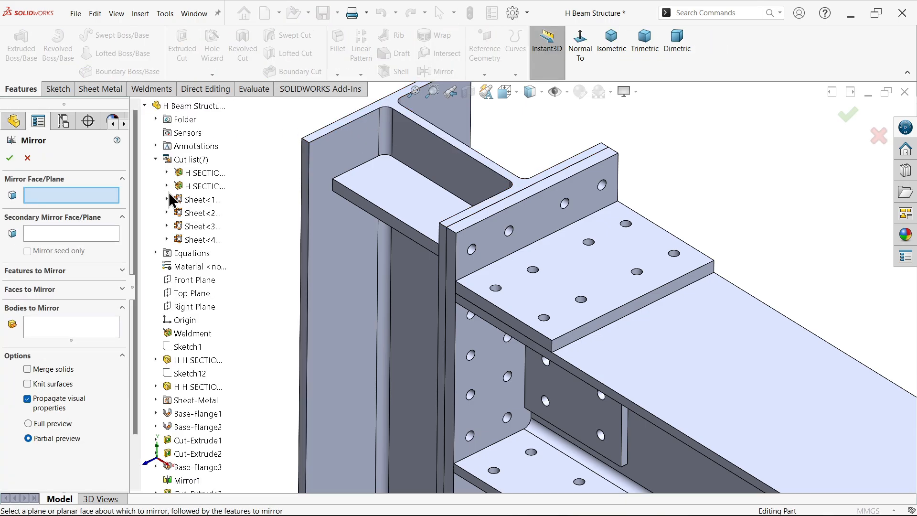
pyautogui.click(192, 280)
pyautogui.click(72, 327)
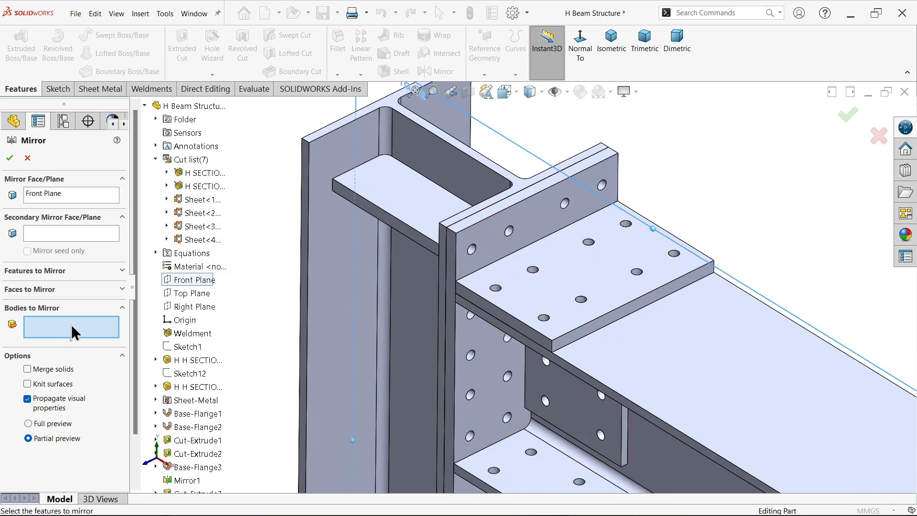
pyautogui.click(404, 202)
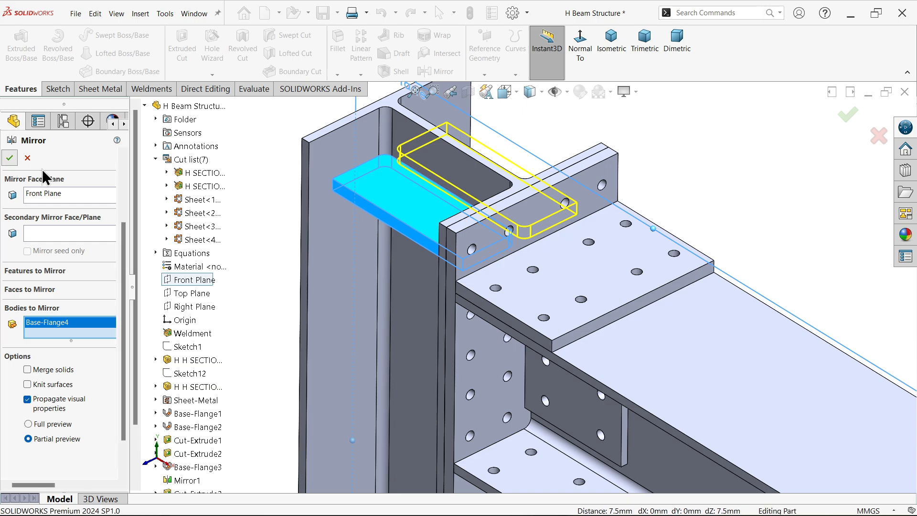
pyautogui.click(10, 158)
pyautogui.moveTo(329, 203); pyautogui.dragTo(411, 206, button='middle')
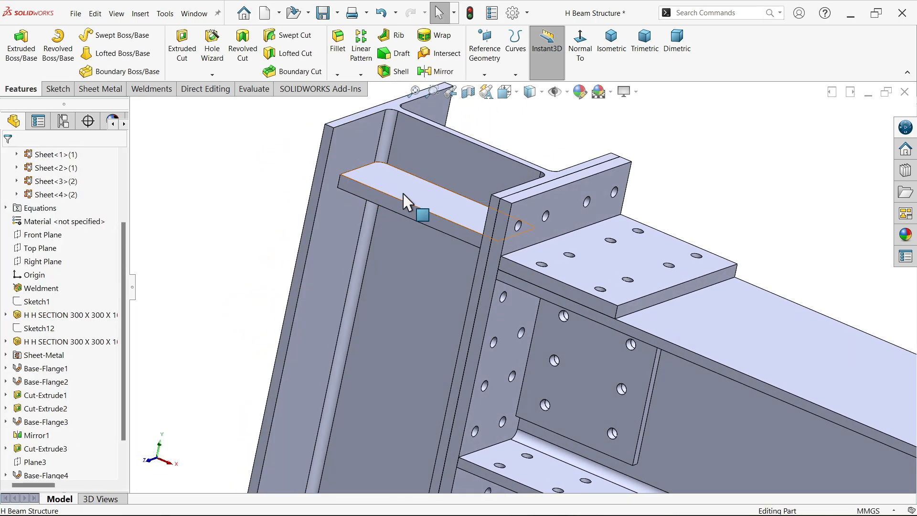
# Step: Turn on RealView Graphics in the isometric view and turn off Shadows in Shaded Mode
pyautogui.click(619, 50)
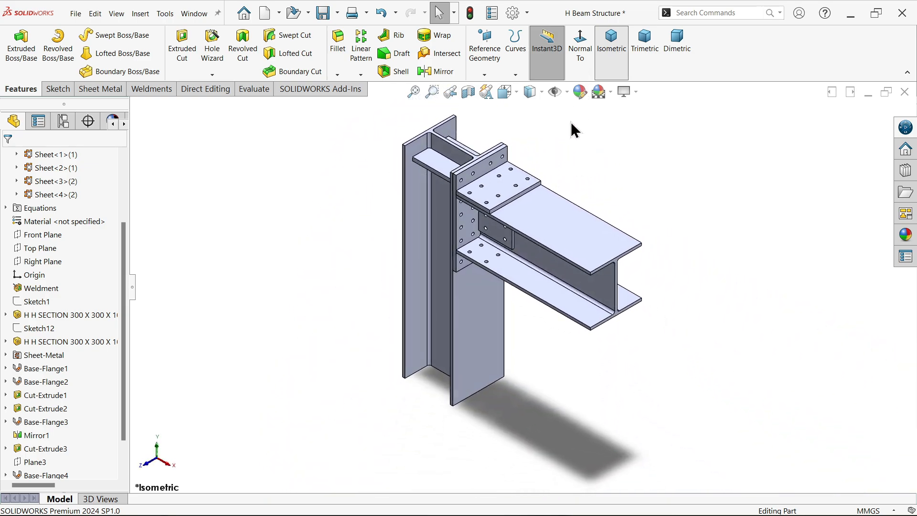
pyautogui.scroll(-3, 534, 237)
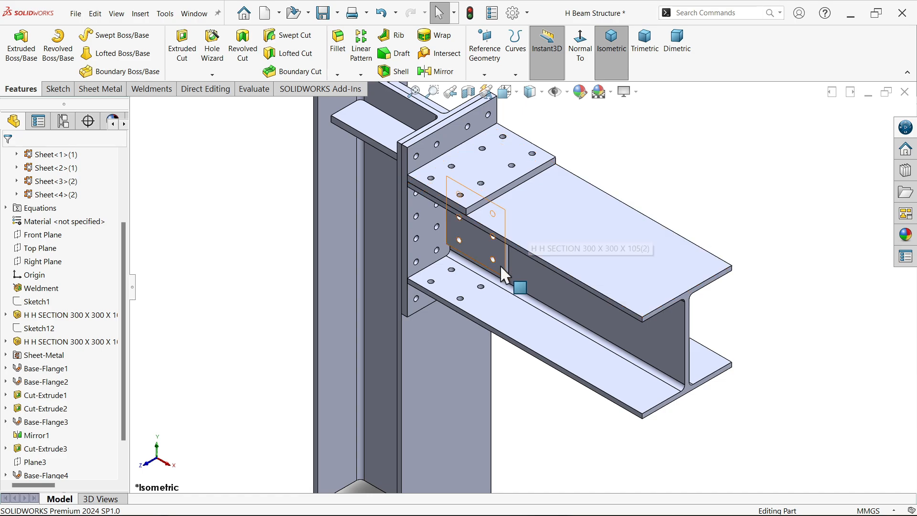
pyautogui.scroll(3, 500, 265)
pyautogui.scroll(-1, 503, 301)
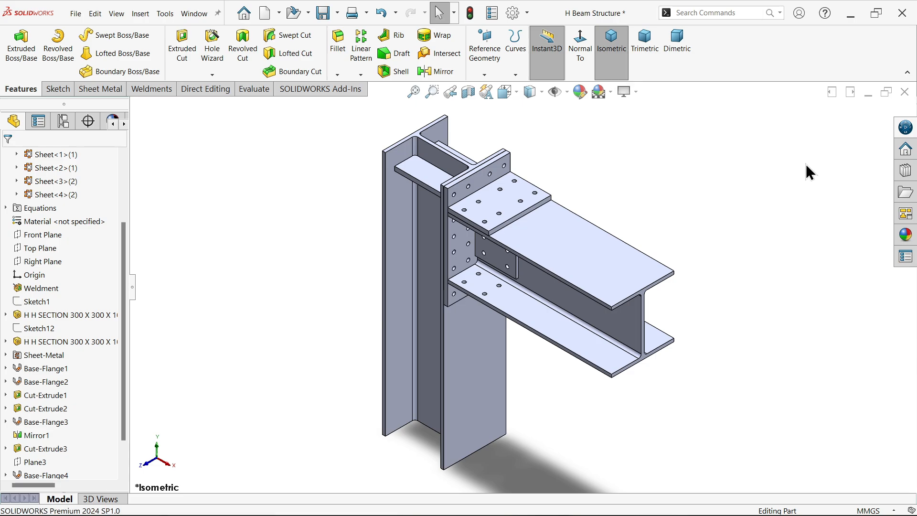
pyautogui.click(635, 92)
pyautogui.click(643, 110)
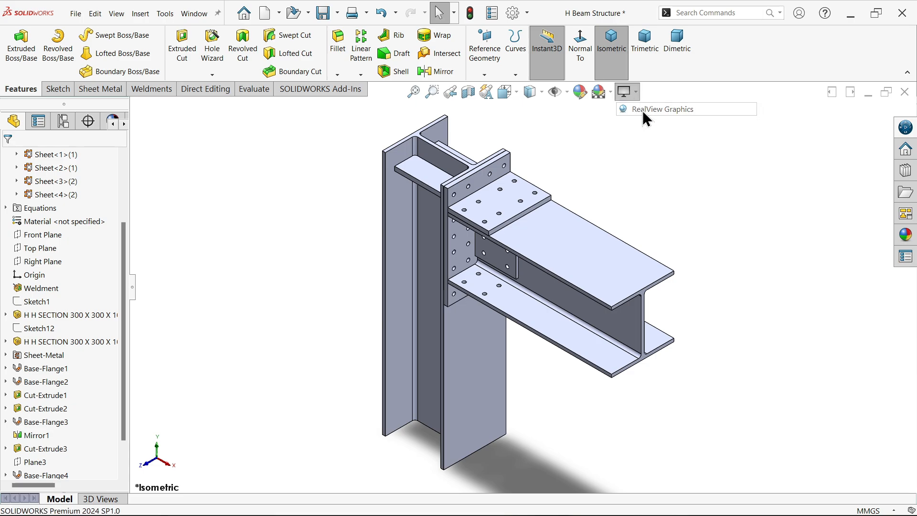
pyautogui.scroll(-1, 544, 333)
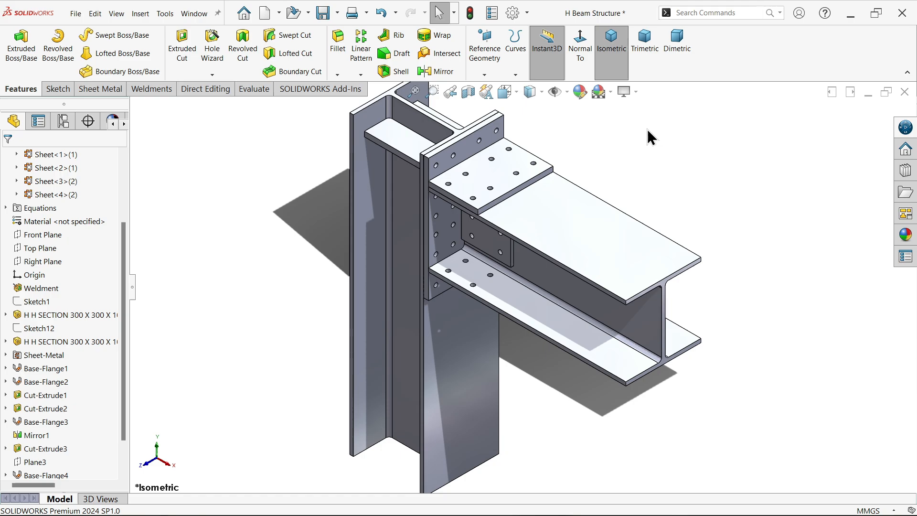
pyautogui.click(635, 96)
pyautogui.click(644, 123)
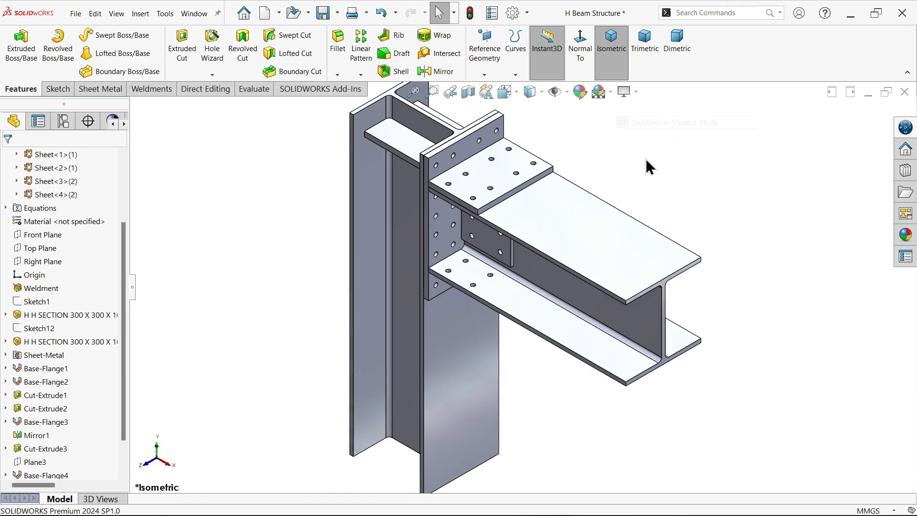
# Step: Apply the brushed steel appearance from the Metal > Steel library to the whole part
pyautogui.click(906, 234)
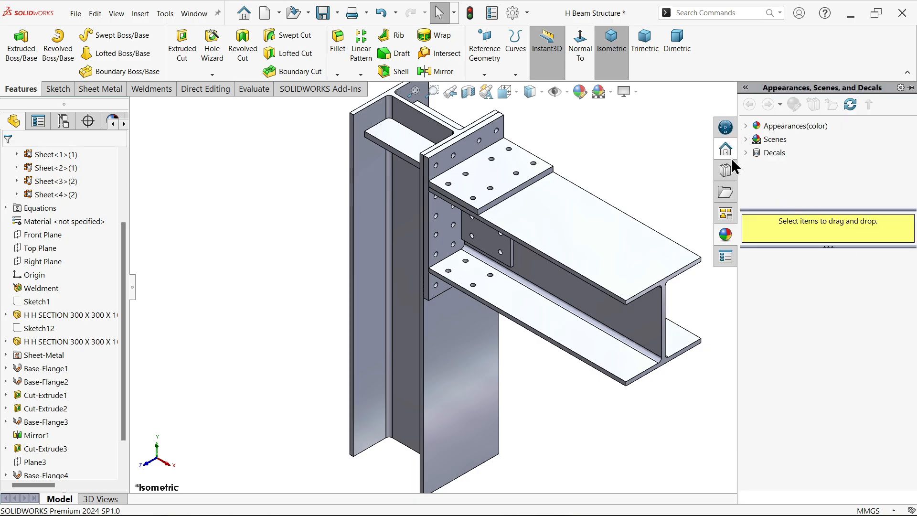
pyautogui.click(748, 128)
pyautogui.click(746, 127)
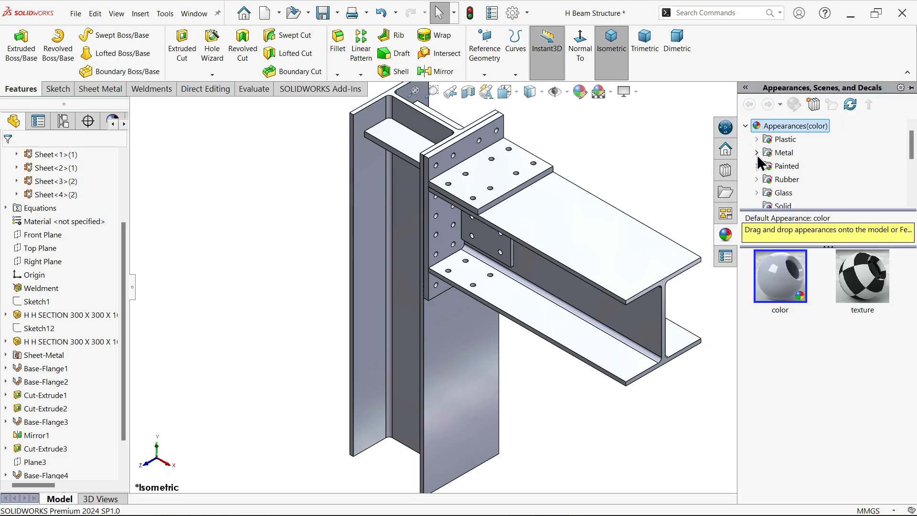
pyautogui.click(756, 155)
pyautogui.click(793, 140)
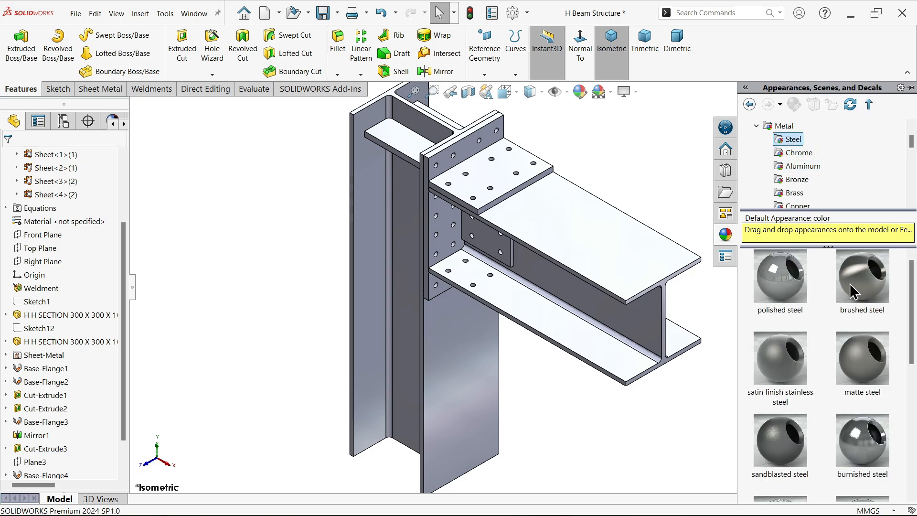
pyautogui.moveTo(863, 282)
pyautogui.mouseDown()
pyautogui.moveTo(867, 292)
pyautogui.moveTo(606, 343)
pyautogui.mouseUp()
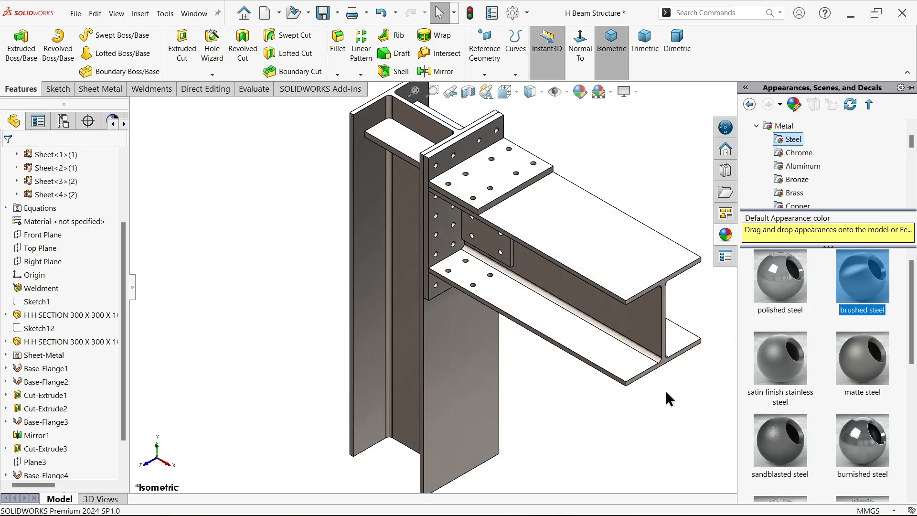
pyautogui.moveTo(637, 359); pyautogui.dragTo(666, 378, button='middle')
pyautogui.click(562, 392)
pyautogui.scroll(1, 543, 385)
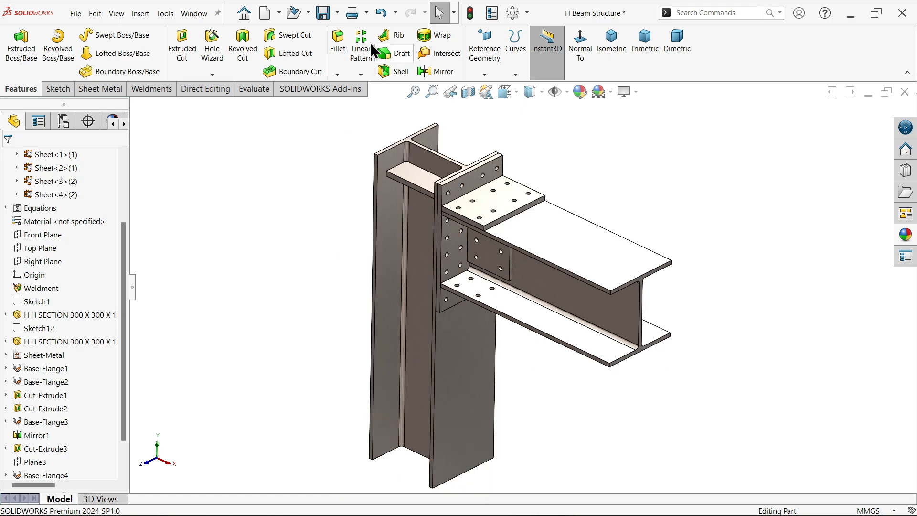
# Step: Save the part and start a new assembly from it
pyautogui.click(324, 14)
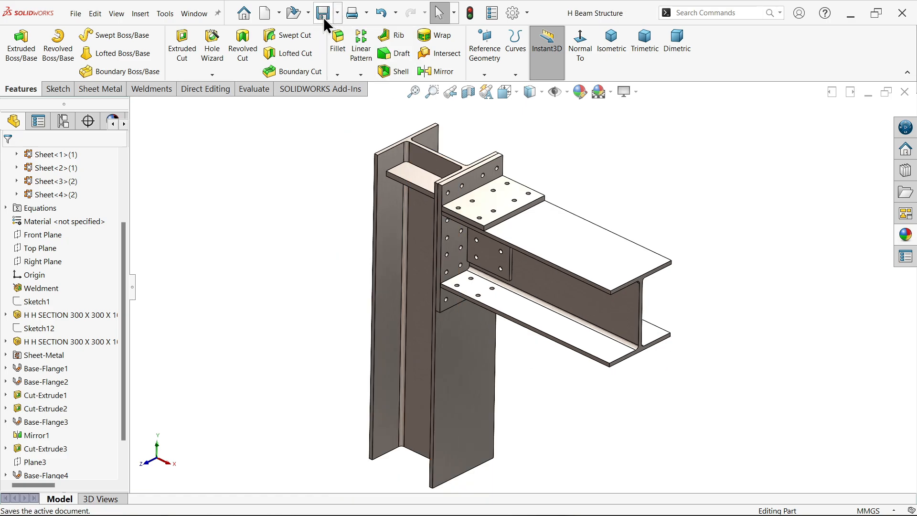
pyautogui.click(77, 15)
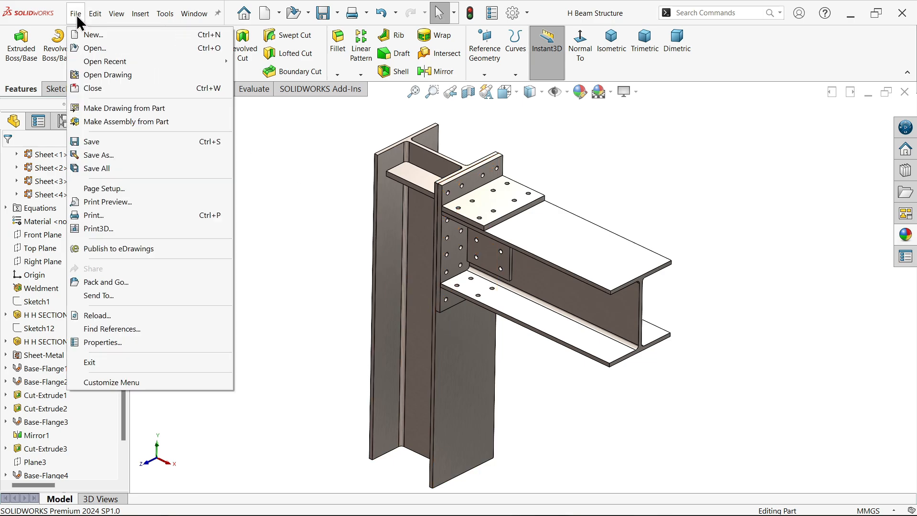
pyautogui.click(111, 123)
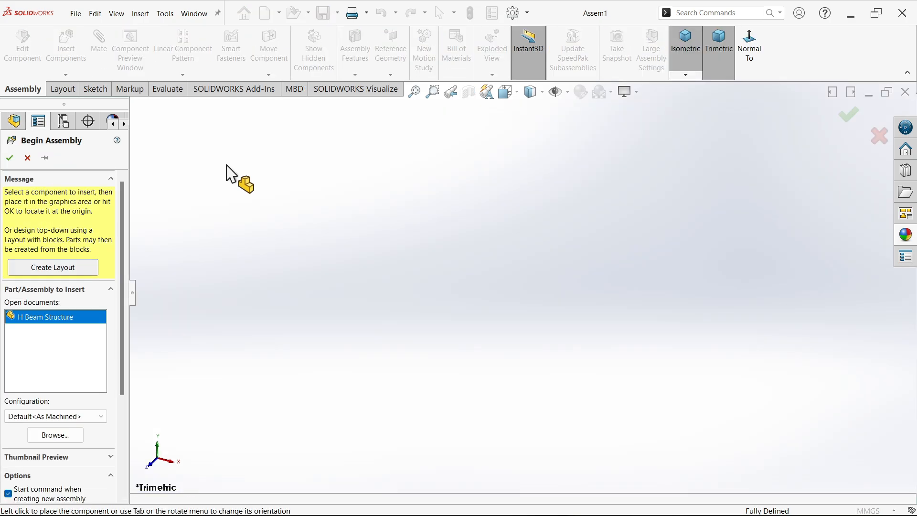
# Step: Show the origins and place the H Beam Structure part at the assembly origin
pyautogui.click(567, 92)
pyautogui.click(557, 169)
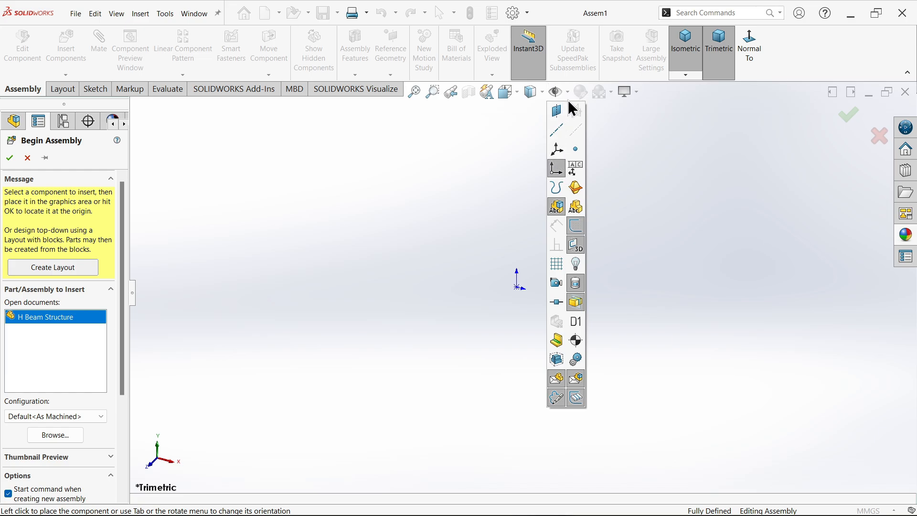
pyautogui.click(517, 290)
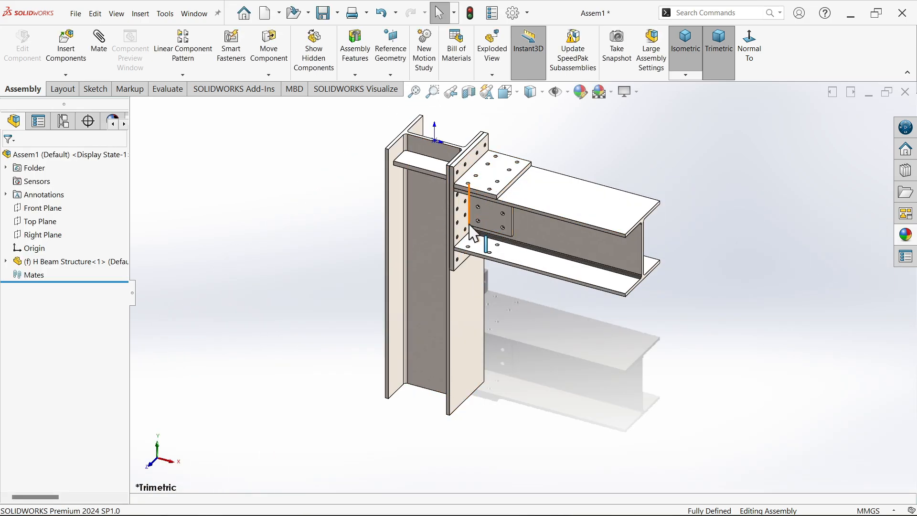
# Step: Hide the origins and set the assembly scene to Plain White
pyautogui.click(566, 94)
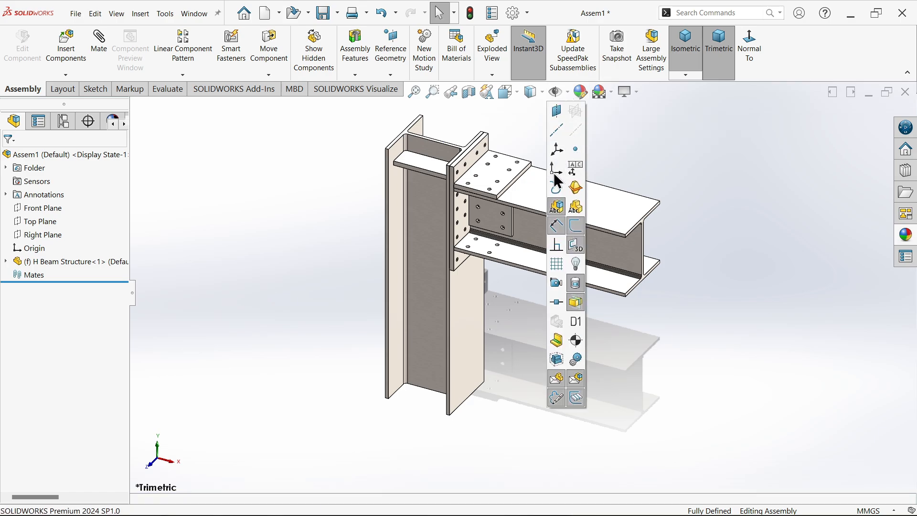
pyautogui.click(612, 98)
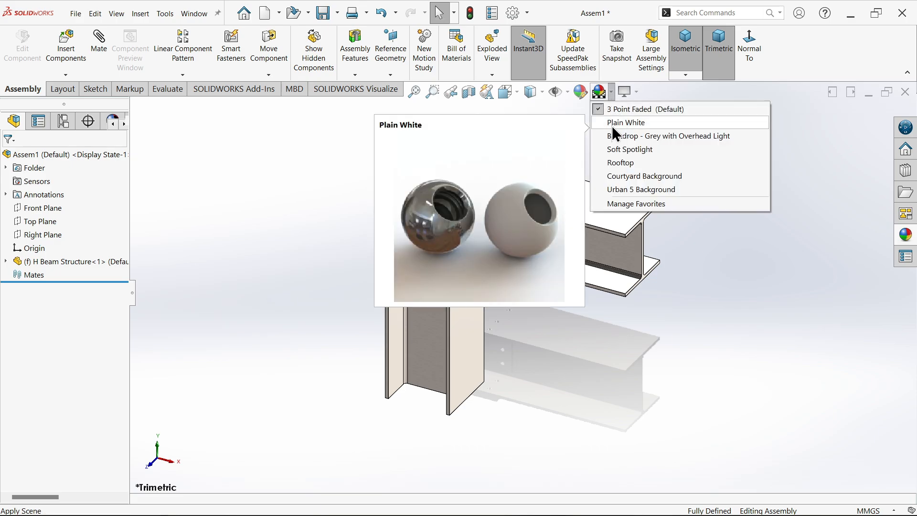
pyautogui.click(617, 122)
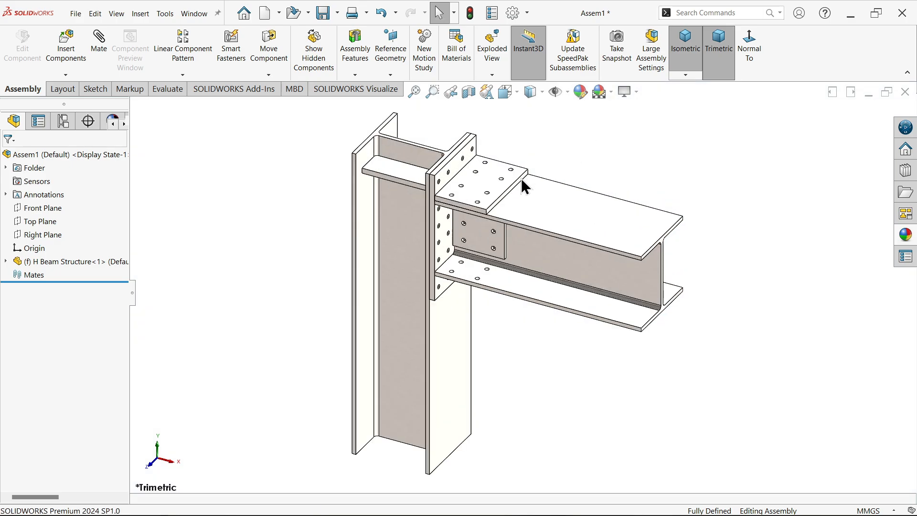
pyautogui.moveTo(456, 300); pyautogui.dragTo(452, 282, button='middle')
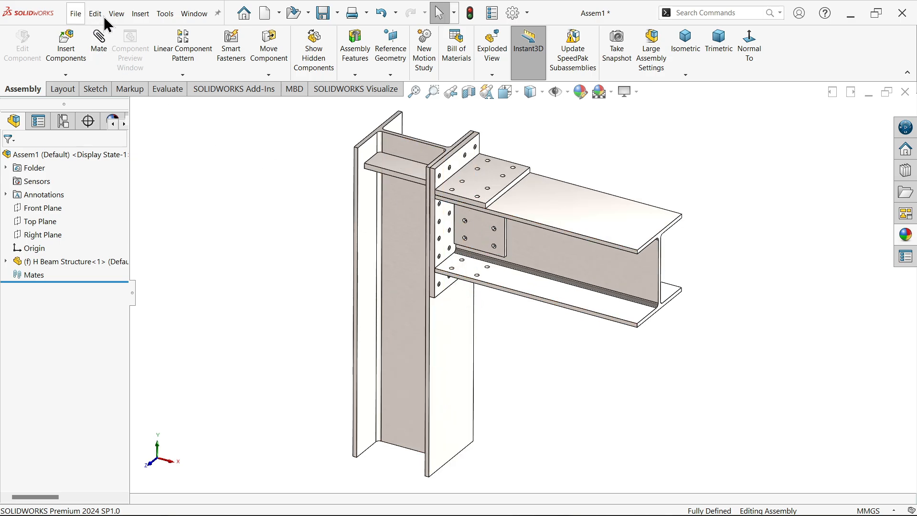
# Step: Switch to the H Beam Structure part, apply the polished steel appearance to it, and save the part
pyautogui.click(196, 14)
pyautogui.click(214, 135)
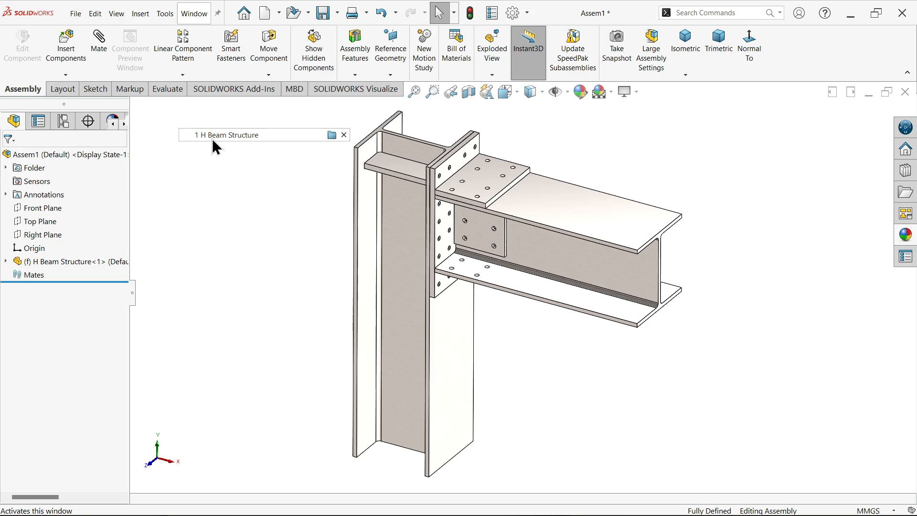
pyautogui.click(907, 235)
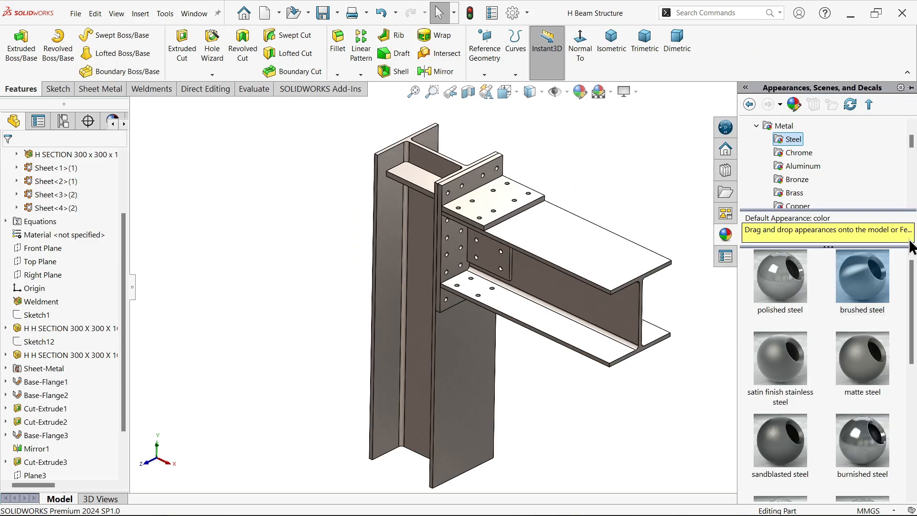
pyautogui.doubleClick(799, 274)
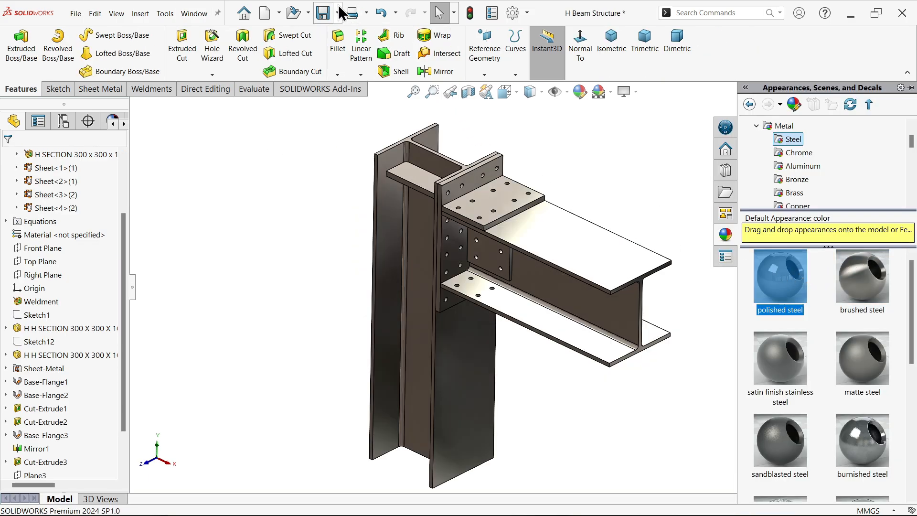
pyautogui.click(341, 13)
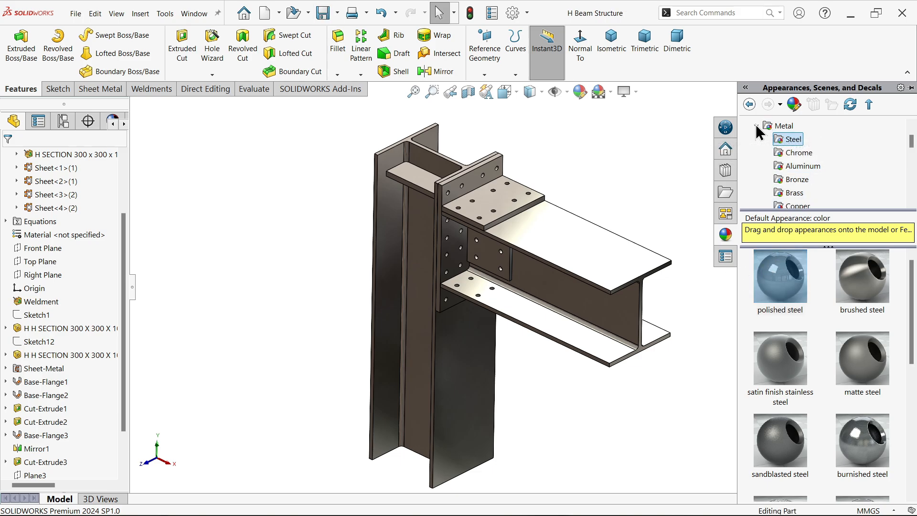
# Step: Apply the matte iron appearance to the whole H Beam Structure part
pyautogui.scroll(-3, 780, 167)
pyautogui.click(792, 140)
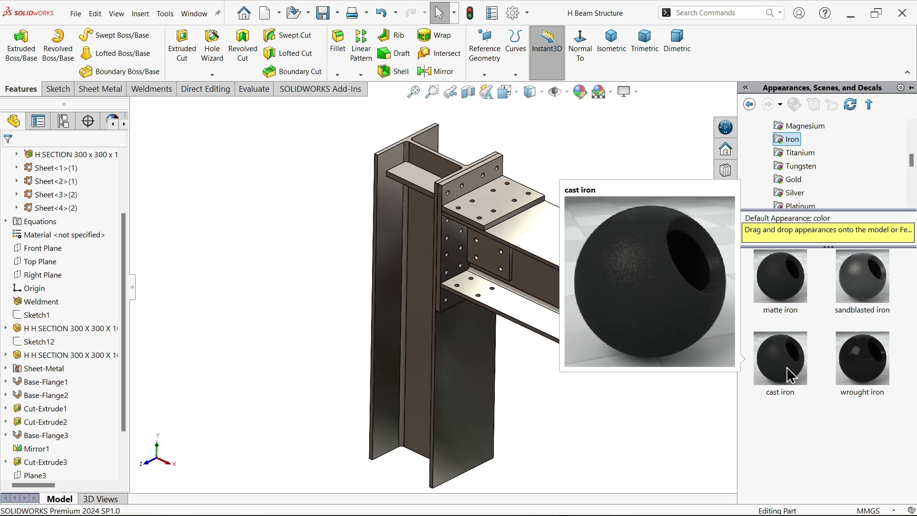
pyautogui.moveTo(795, 289); pyautogui.dragTo(604, 349)
pyautogui.scroll(-2, 531, 253)
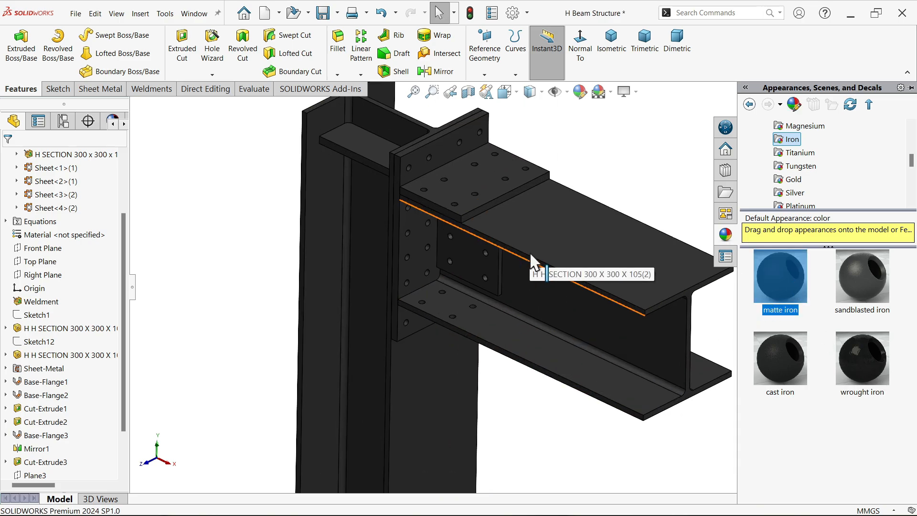
pyautogui.moveTo(530, 253)
pyautogui.mouseDown(button='middle')
pyautogui.moveTo(569, 180)
pyautogui.moveTo(538, 254)
pyautogui.mouseUp(button='middle')
pyautogui.scroll(5, 543, 242)
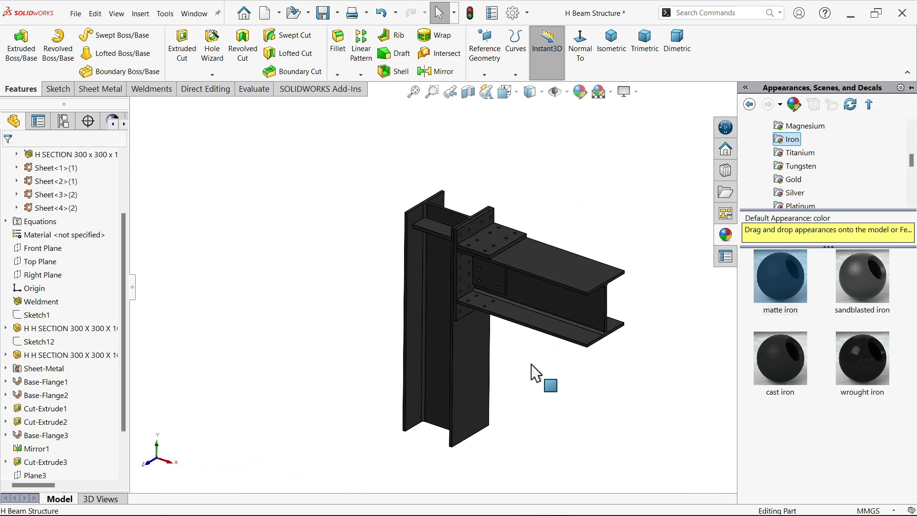
pyautogui.scroll(-2, 511, 360)
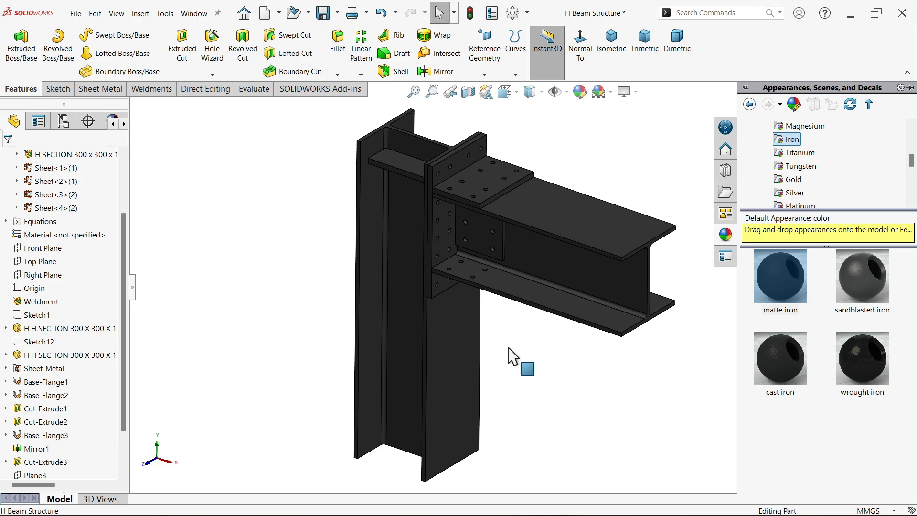
# Step: Change the part's matte iron colour to the medium grey standard swatch and save the part
pyautogui.click(580, 92)
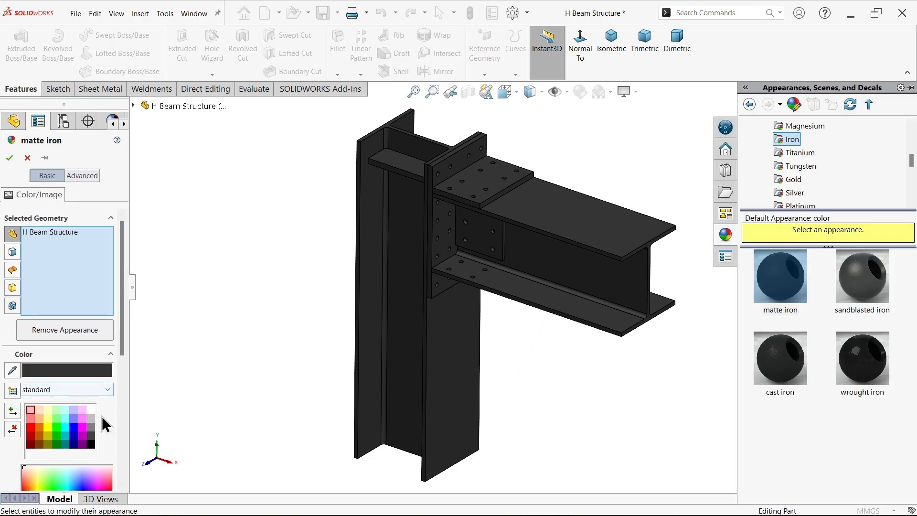
pyautogui.click(93, 427)
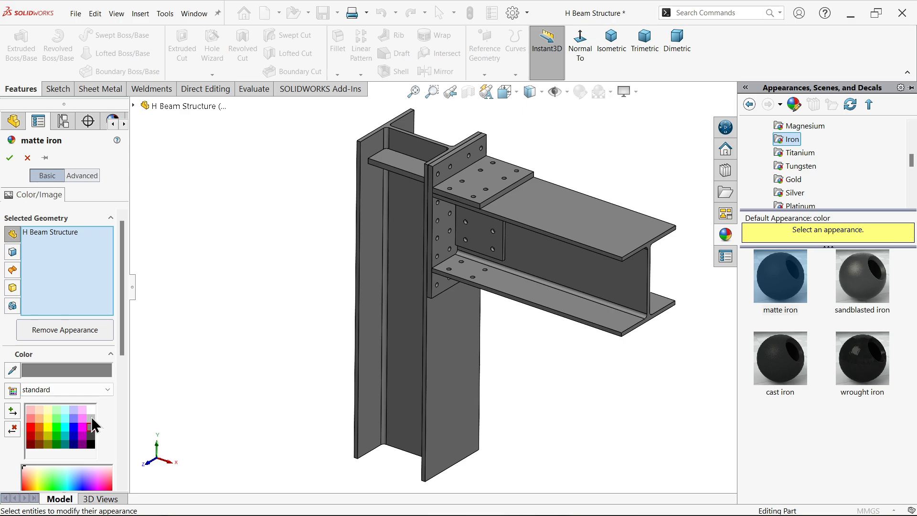
pyautogui.click(91, 419)
pyautogui.click(92, 428)
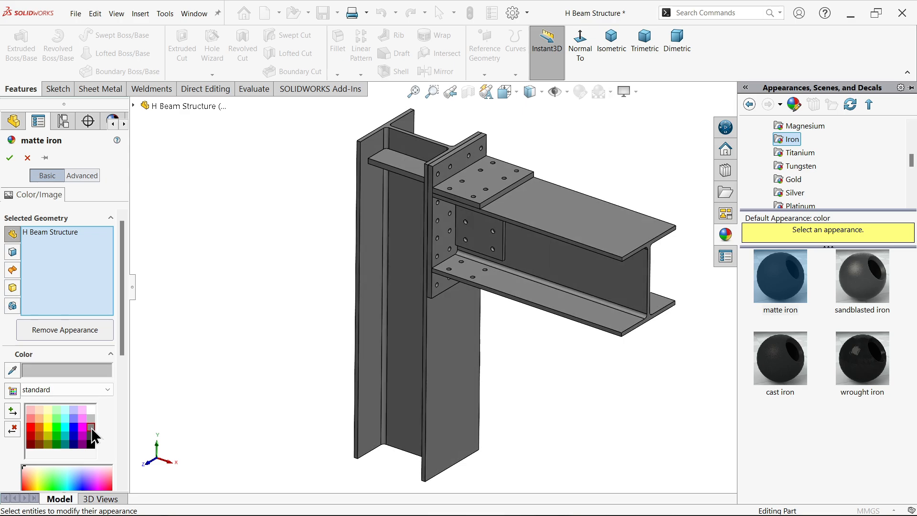
pyautogui.scroll(-3, 544, 263)
pyautogui.scroll(3, 514, 266)
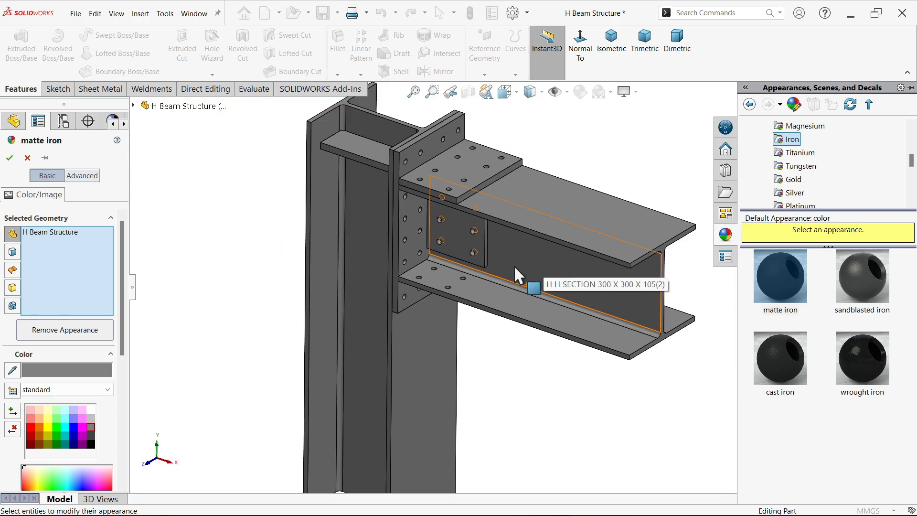
pyautogui.click(10, 158)
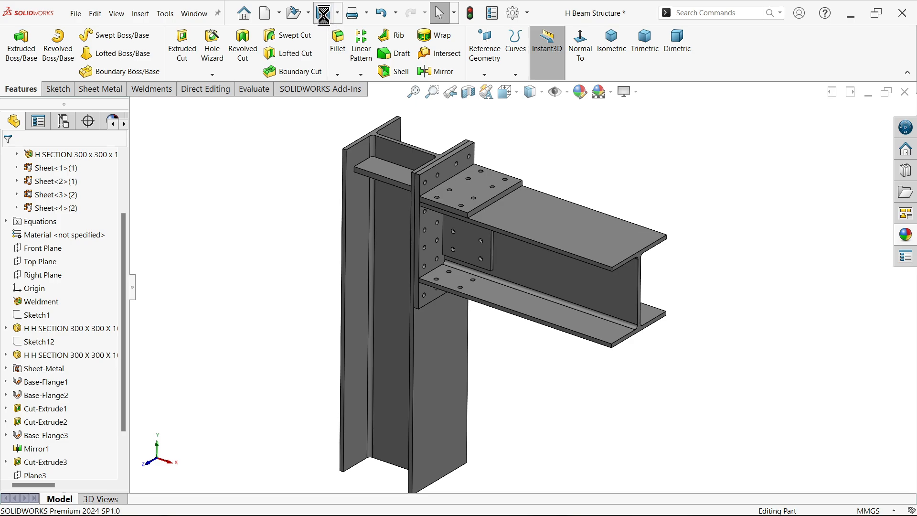
# Step: Switch to the Assem1 assembly
pyautogui.click(192, 14)
pyautogui.click(214, 150)
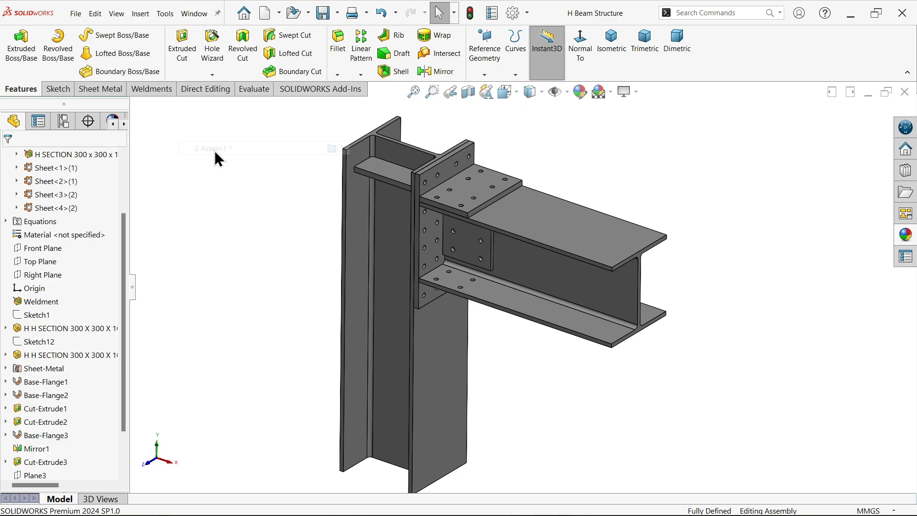
pyautogui.moveTo(324, 197); pyautogui.dragTo(301, 213, button='middle')
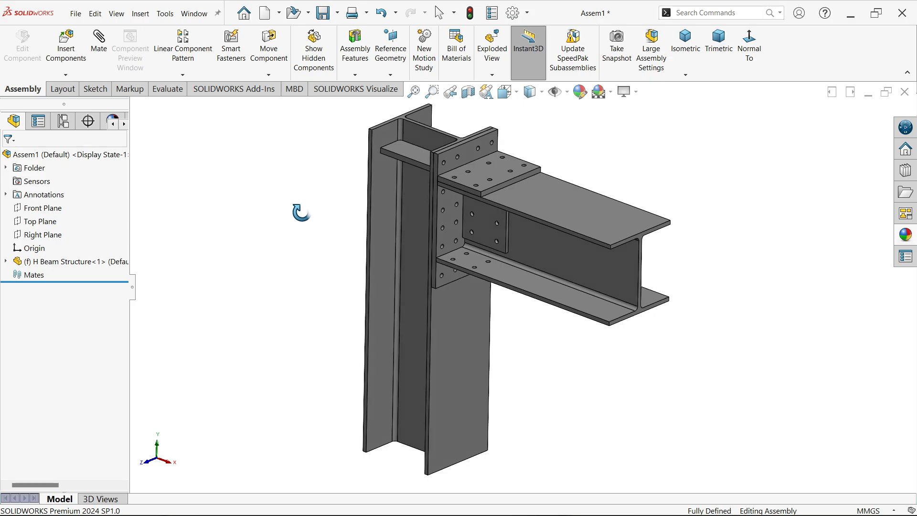
# Step: Open the DIN Hex Bolts and Screws category of the Toolbox in the Design Library
pyautogui.click(906, 171)
pyautogui.click(780, 139)
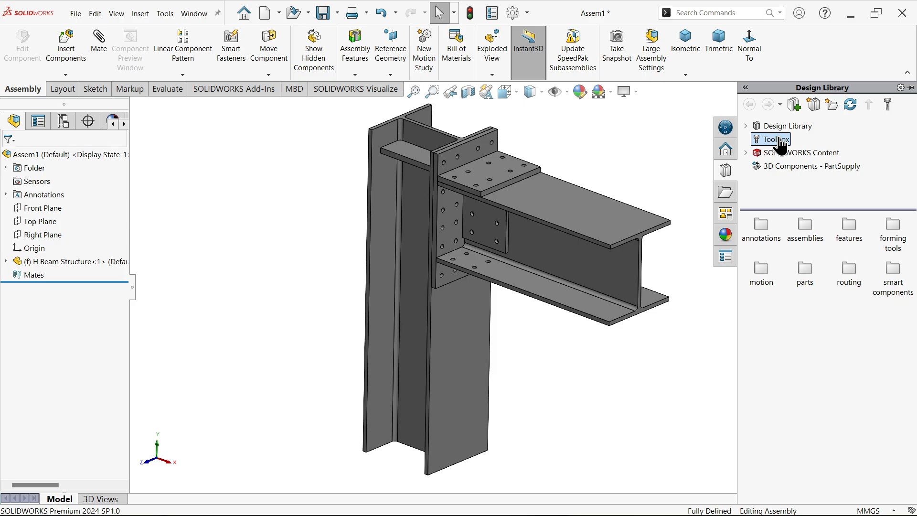
pyautogui.click(829, 330)
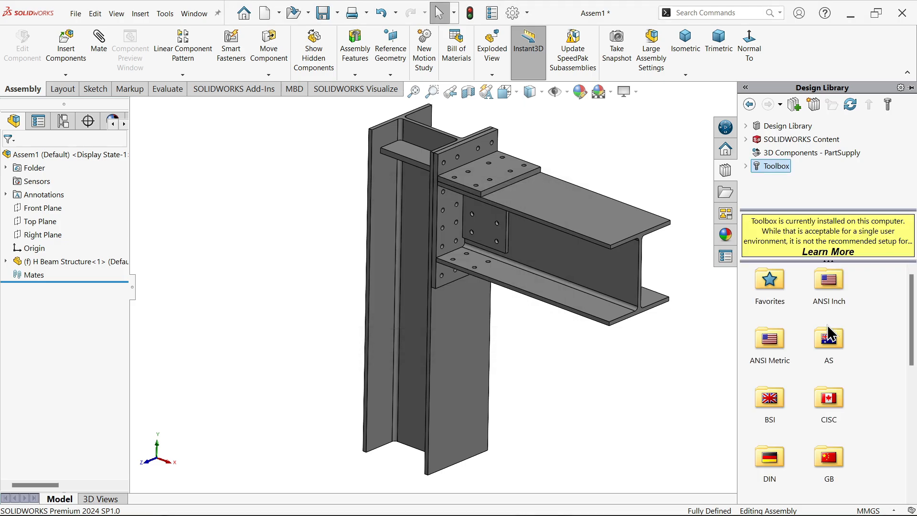
pyautogui.scroll(-3, 829, 306)
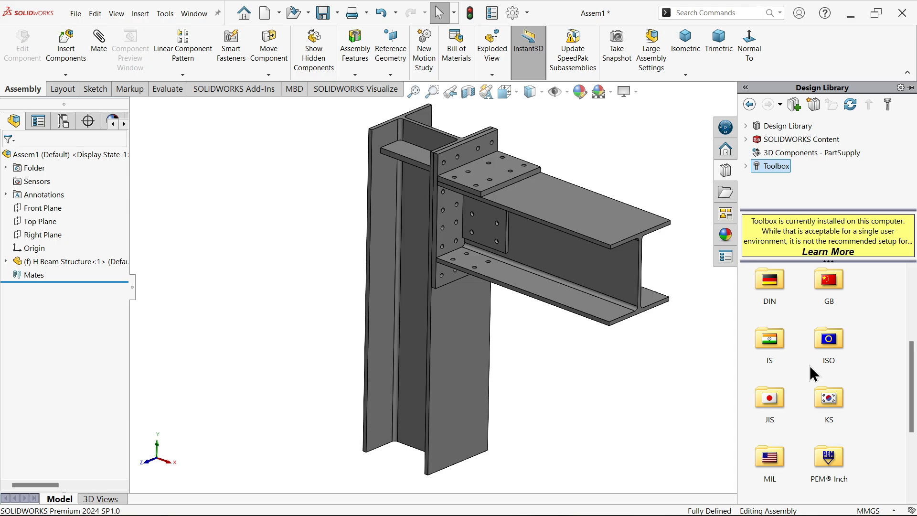
pyautogui.scroll(1, 819, 401)
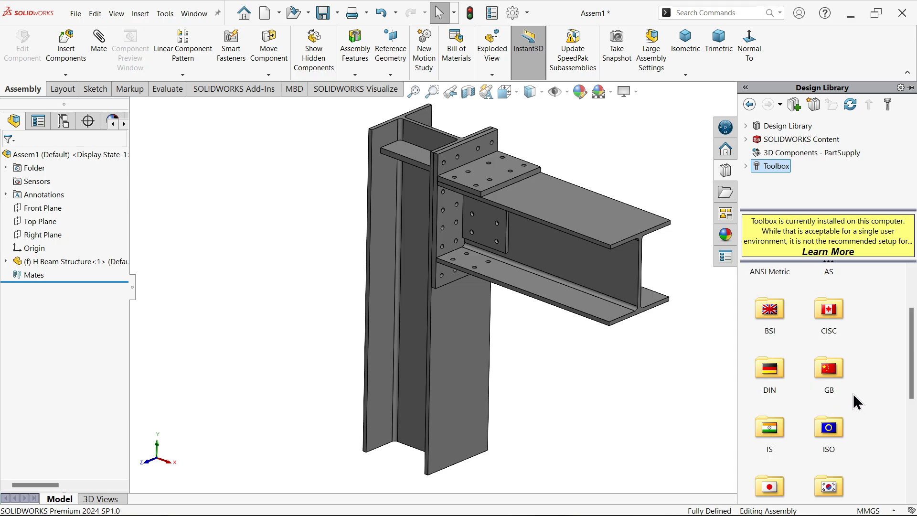
pyautogui.scroll(-1, 853, 394)
pyautogui.doubleClick(779, 282)
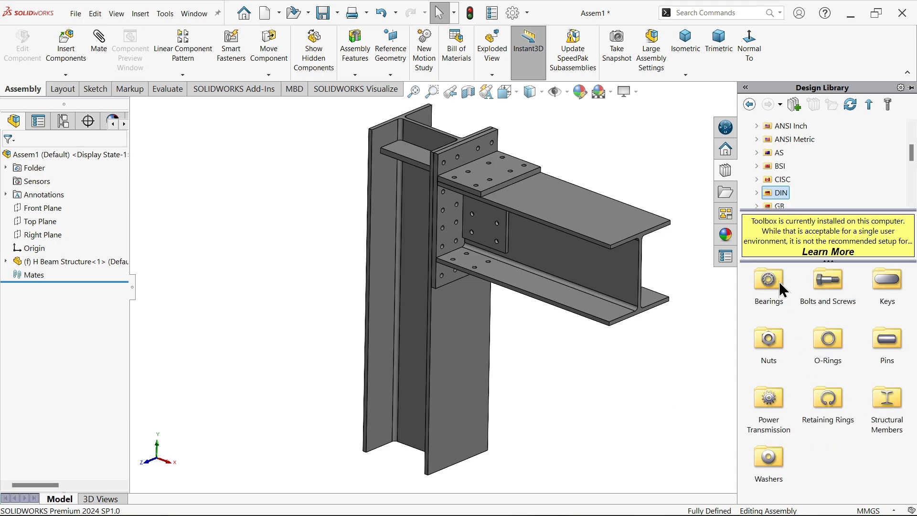
pyautogui.doubleClick(827, 284)
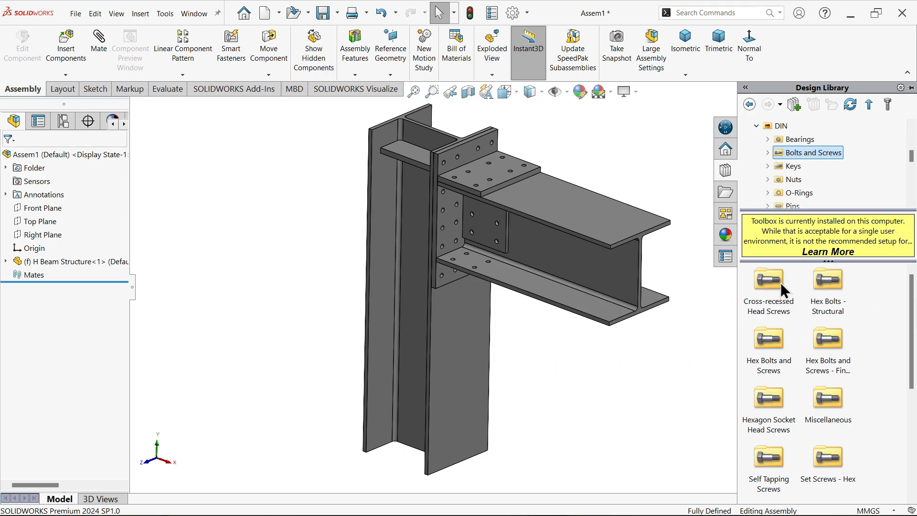
pyautogui.click(769, 153)
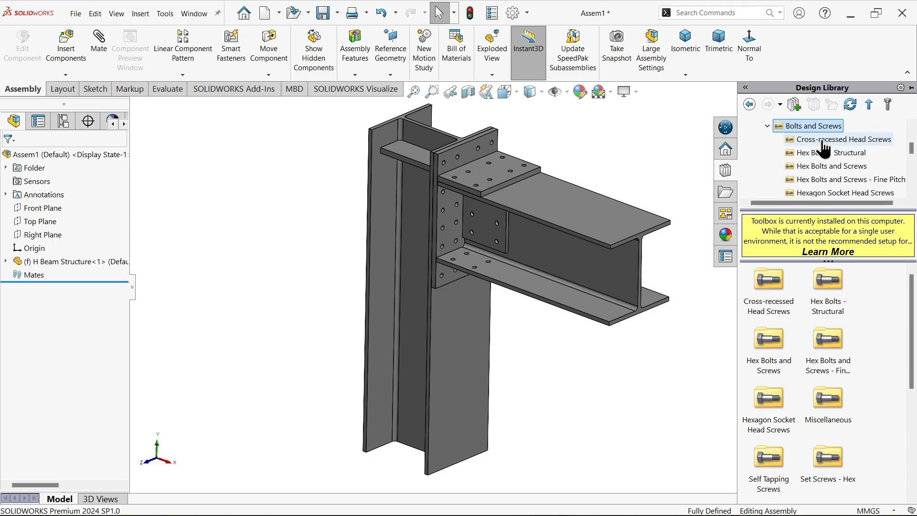
pyautogui.click(830, 167)
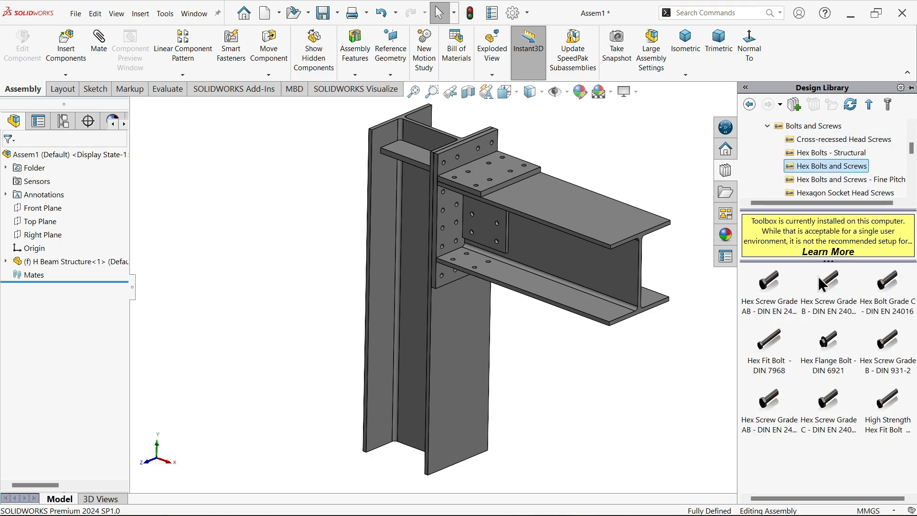
# Step: Insert a Hex Flange Bolt - DIN 6921 into the front hole of the end plate's upper row
pyautogui.moveTo(838, 359)
pyautogui.moveTo(827, 367); pyautogui.dragTo(796, 349)
pyautogui.scroll(-8, 481, 180)
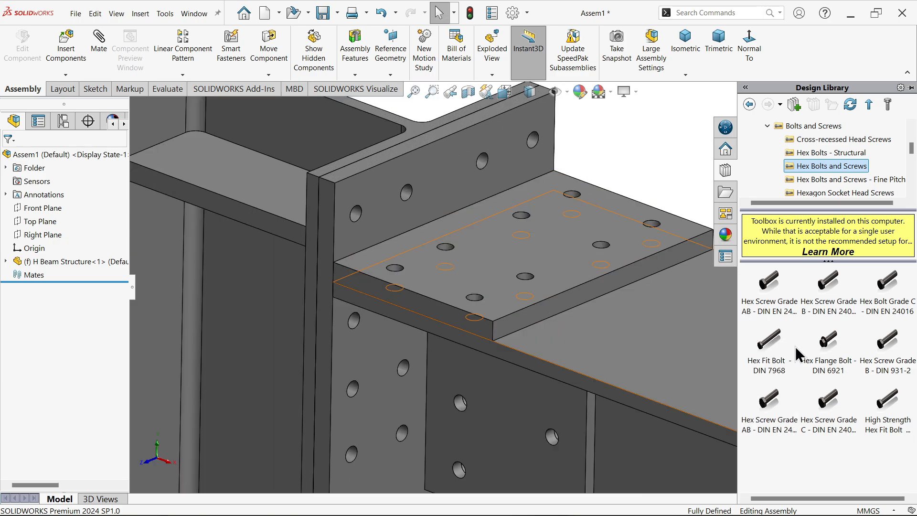
pyautogui.moveTo(835, 356)
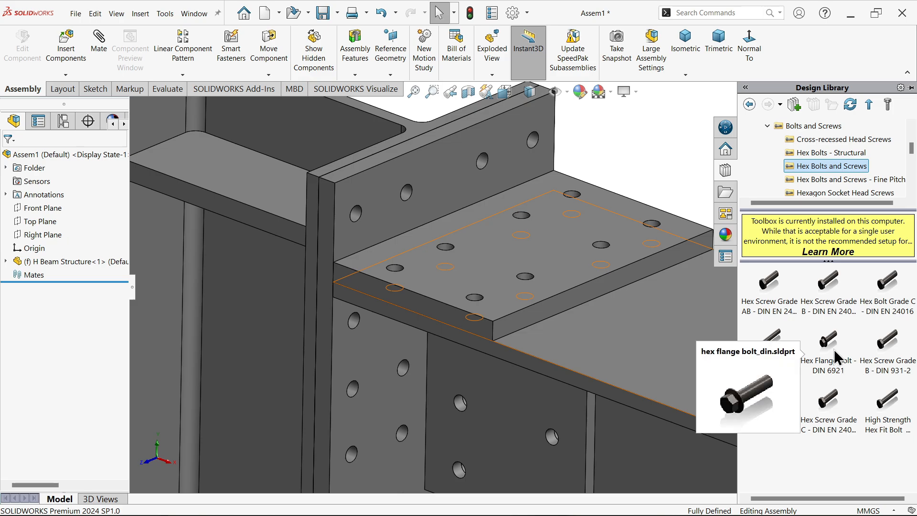
pyautogui.moveTo(835, 356); pyautogui.dragTo(309, 258)
pyautogui.scroll(-5, 501, 234)
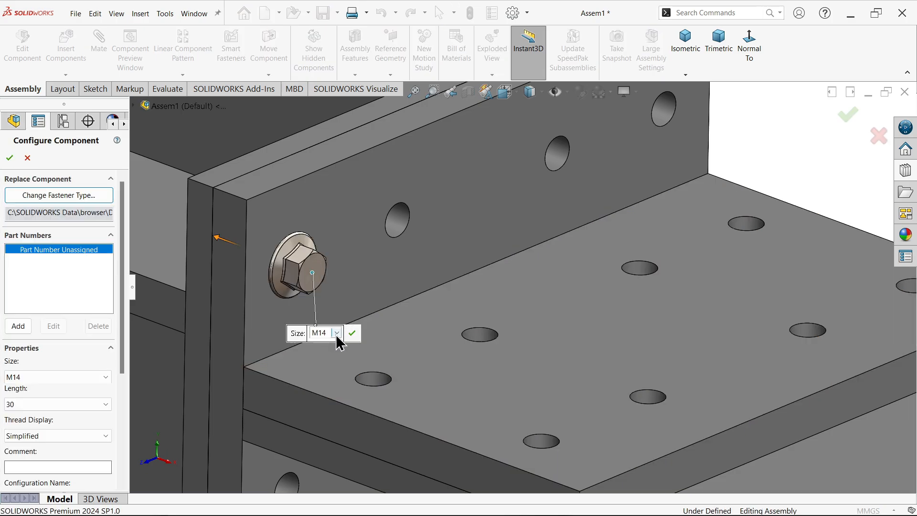
# Step: Set the flange bolt's size to M16 and its length to 60
pyautogui.scroll(2, 388, 237)
pyautogui.moveTo(445, 211); pyautogui.dragTo(534, 238, button='middle')
pyautogui.scroll(-3, 537, 245)
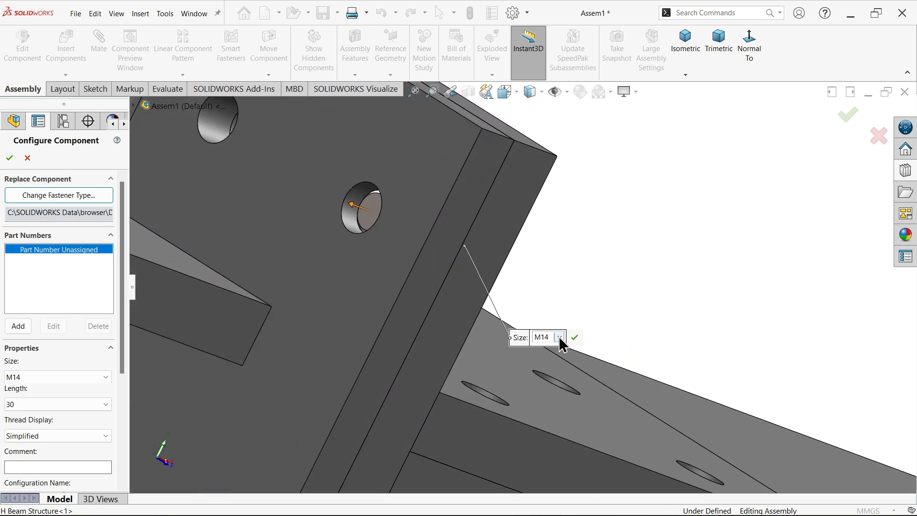
pyautogui.click(559, 337)
pyautogui.click(544, 406)
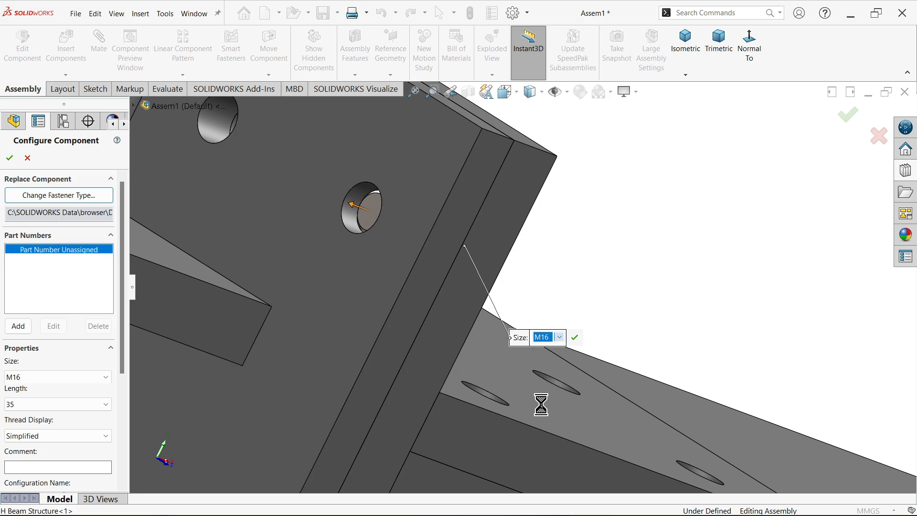
pyautogui.click(20, 406)
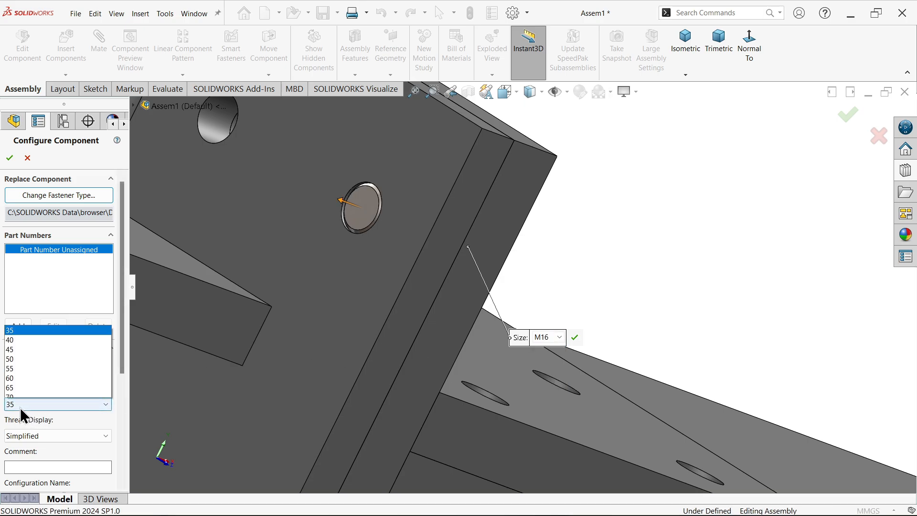
pyautogui.click(37, 297)
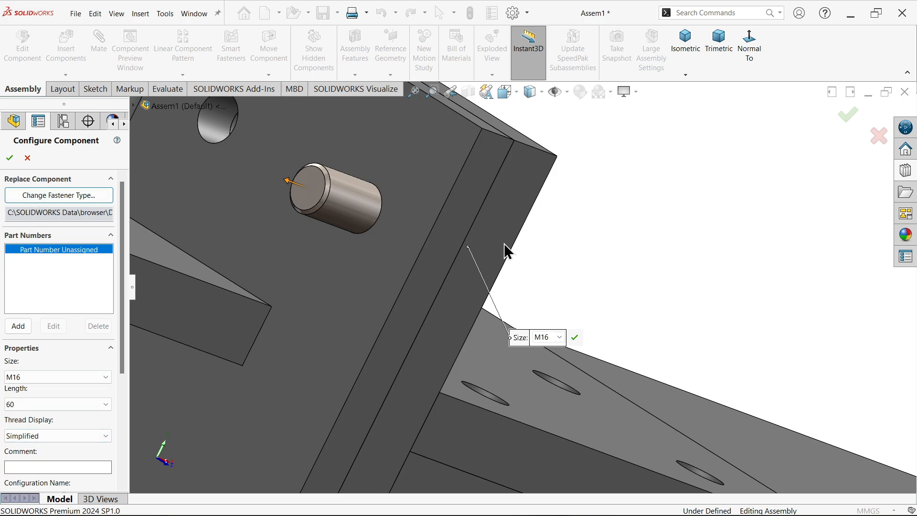
# Step: Try size M20 for the flange bolt, then set it back to M16
pyautogui.scroll(10, 505, 246)
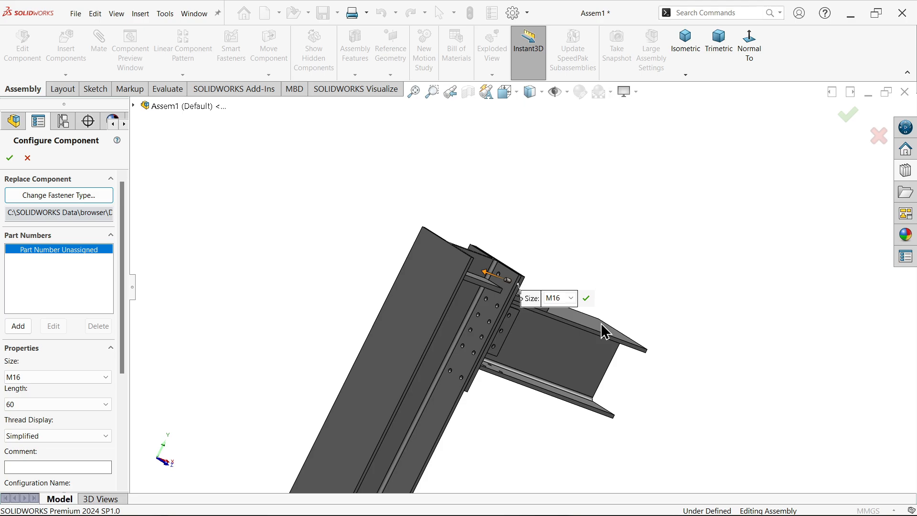
pyautogui.moveTo(601, 329); pyautogui.dragTo(498, 320, button='middle')
pyautogui.click(545, 299)
pyautogui.click(537, 316)
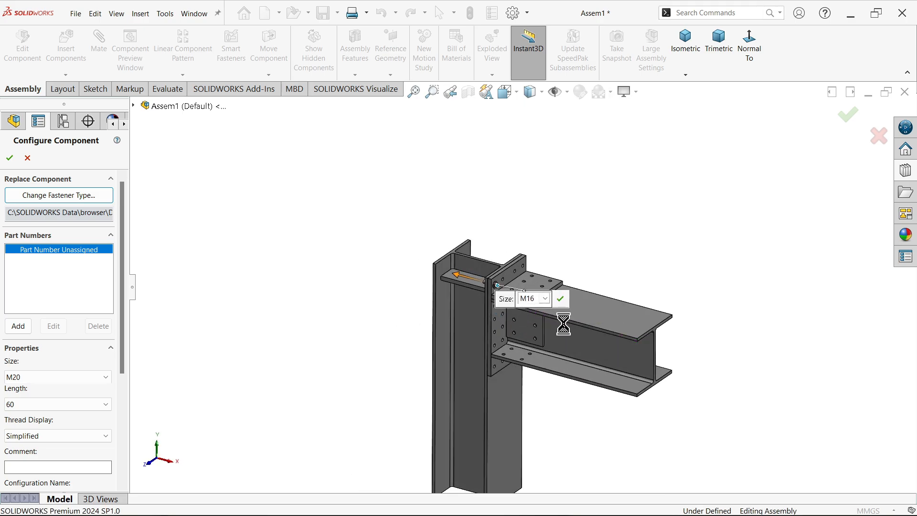
pyautogui.scroll(-5, 529, 322)
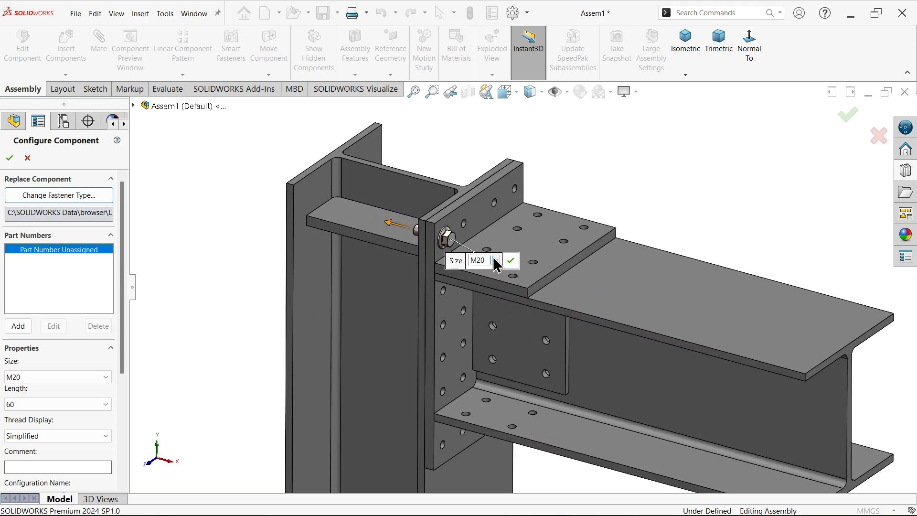
pyautogui.click(495, 260)
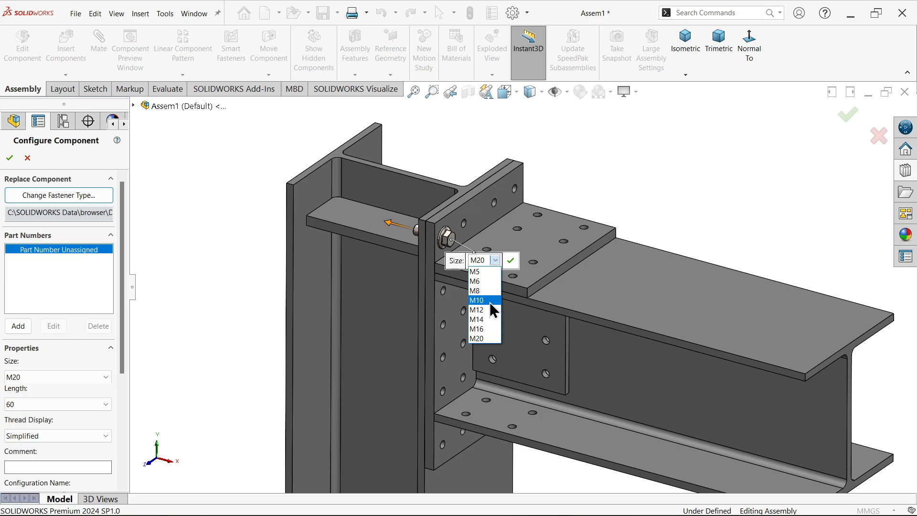
pyautogui.click(483, 327)
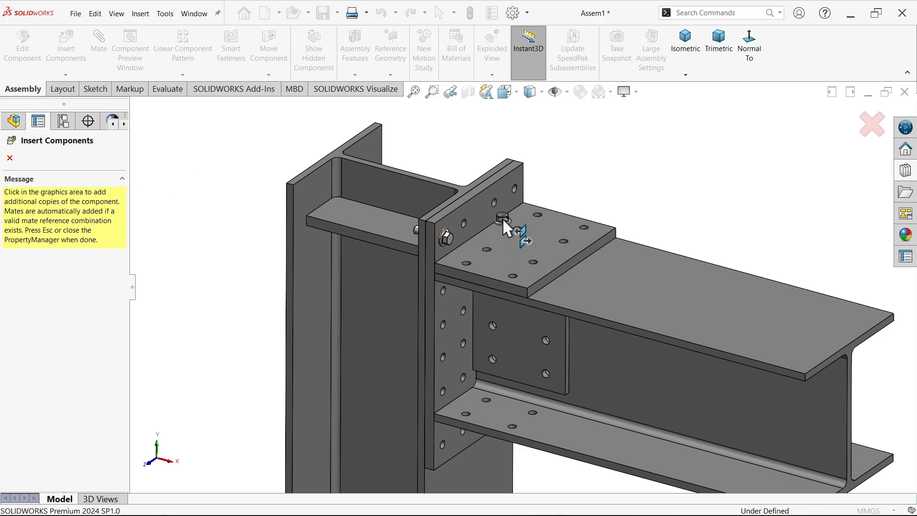
# Step: Insert copies of the flange bolt into the three remaining holes of the end plate's upper row
pyautogui.scroll(-5, 503, 218)
pyautogui.scroll(-3, 480, 229)
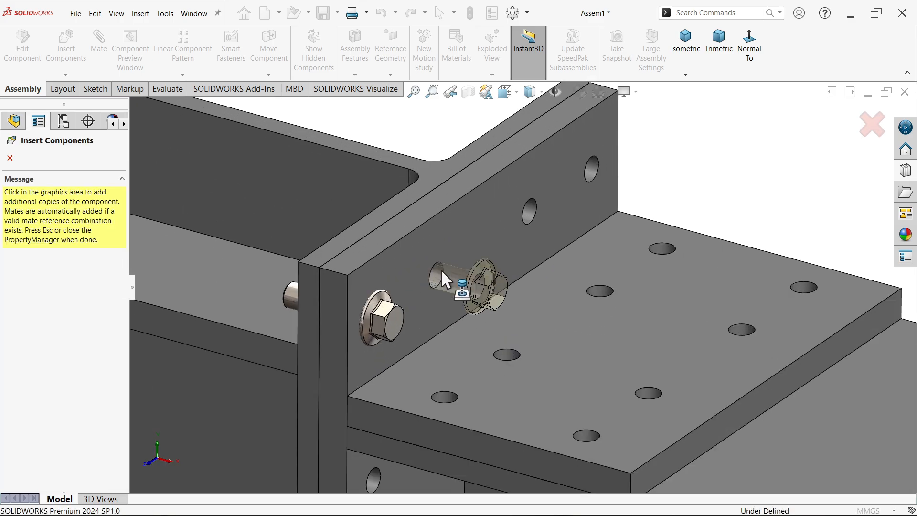
pyautogui.click(444, 268)
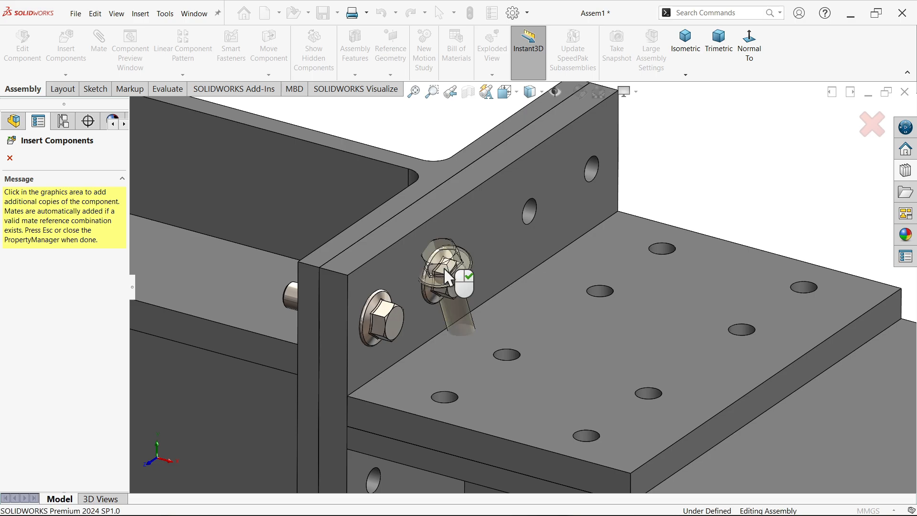
pyautogui.click(528, 222)
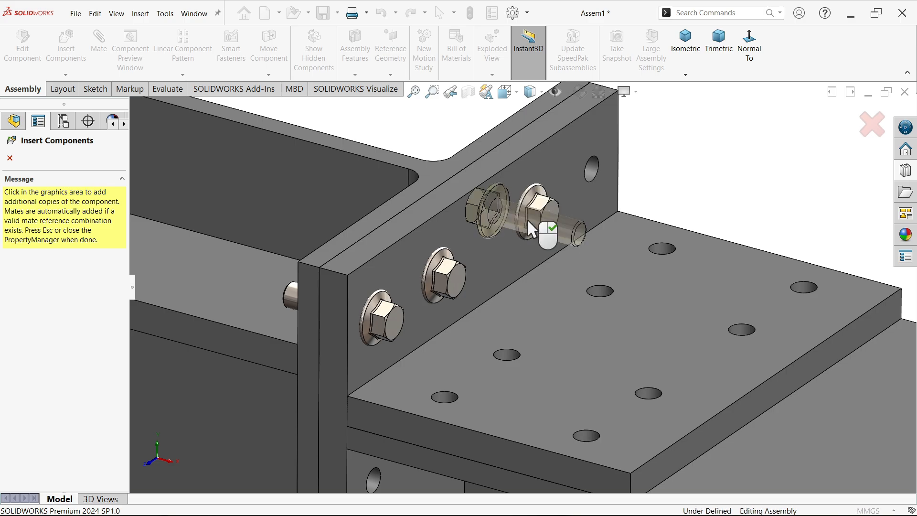
pyautogui.click(592, 172)
# Step: Insert flange bolts into all eight holes of the cover plate on the beam's top flange
pyautogui.click(658, 245)
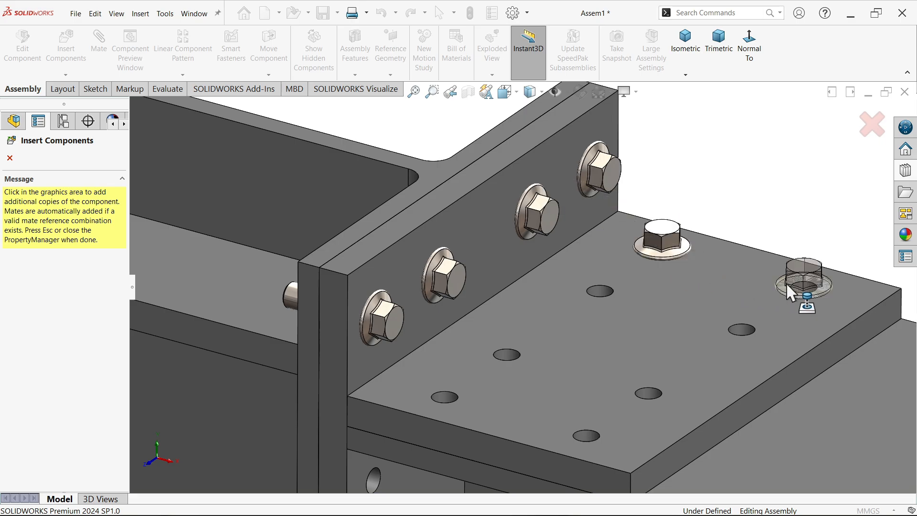
pyautogui.click(798, 283)
pyautogui.click(596, 300)
pyautogui.click(503, 356)
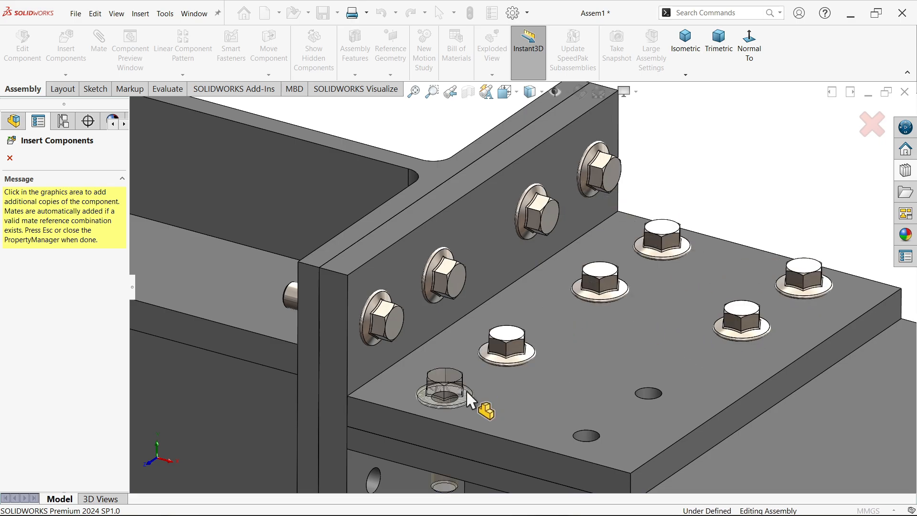
pyautogui.click(447, 396)
pyautogui.click(591, 429)
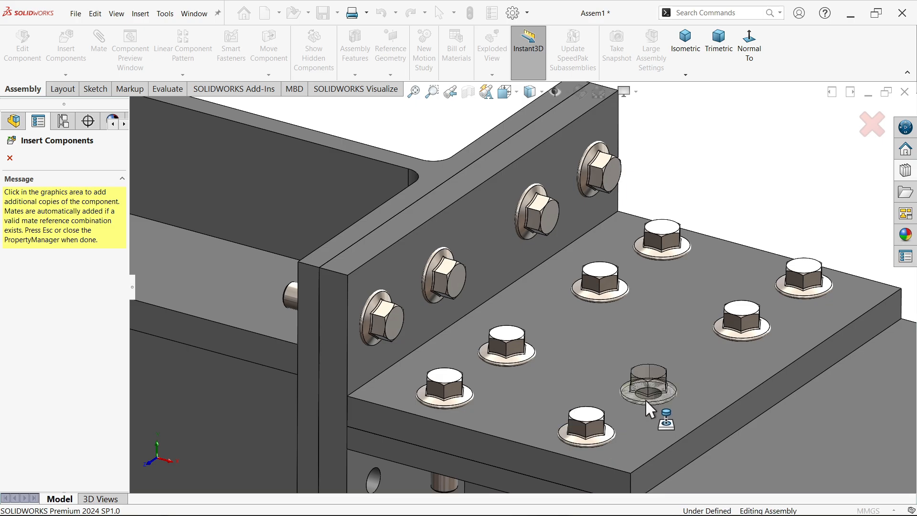
pyautogui.click(646, 399)
# Step: Insert flange bolts into the four near-side holes of the beam's lower flange
pyautogui.scroll(3, 547, 333)
pyautogui.scroll(2, 545, 357)
pyautogui.scroll(-2, 547, 378)
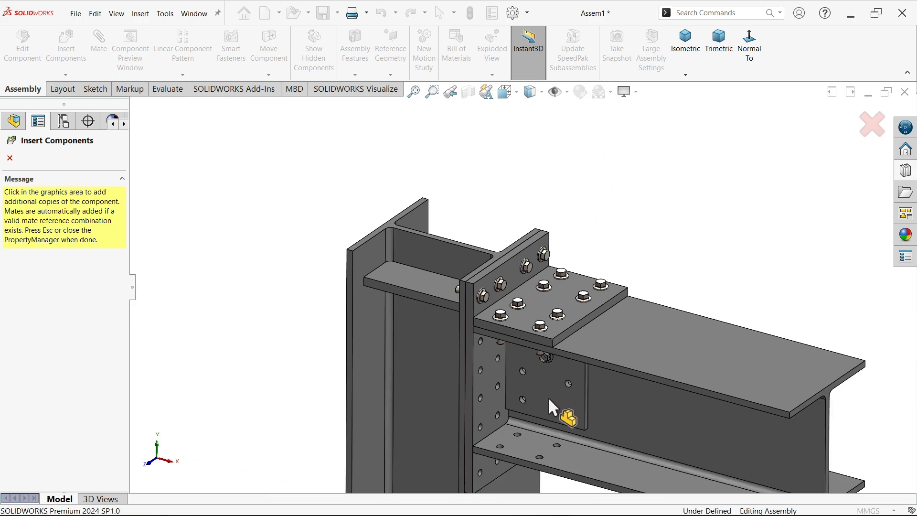
pyautogui.scroll(-3, 549, 397)
pyautogui.click(536, 431)
pyautogui.click(571, 428)
pyautogui.click(493, 401)
pyautogui.click(455, 425)
# Step: Insert flange bolts into the four lower holes of the beam's web plate
pyautogui.click(506, 327)
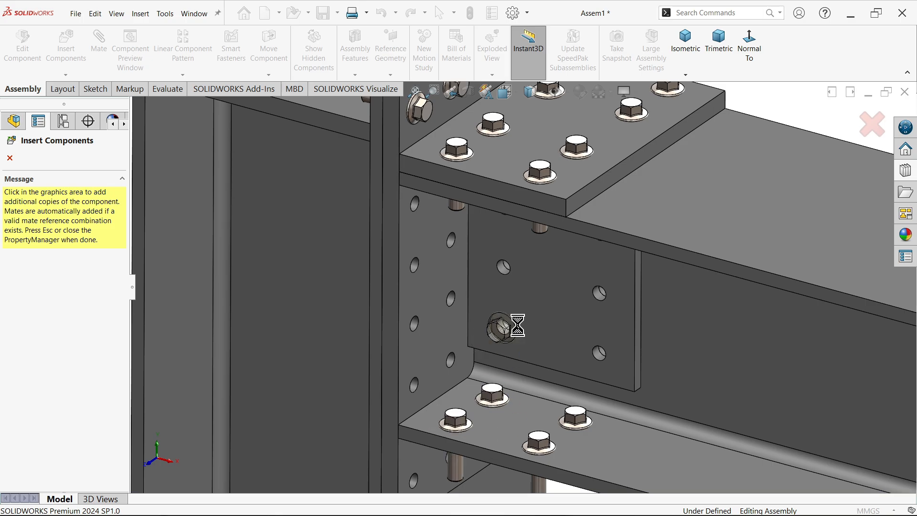
pyautogui.click(504, 268)
pyautogui.click(602, 294)
pyautogui.click(604, 354)
# Step: Insert flange bolts into the near-side end plate holes between the beam's two flanges
pyautogui.click(452, 360)
pyautogui.click(417, 382)
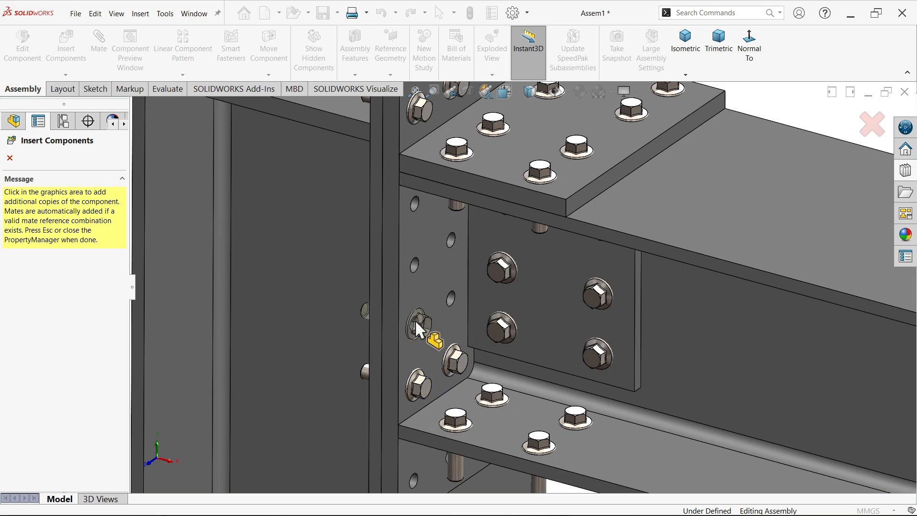
pyautogui.click(415, 321)
pyautogui.click(451, 298)
pyautogui.click(449, 239)
pyautogui.click(415, 265)
pyautogui.click(415, 204)
# Step: Insert flange bolts into the two upper holes of the beam's web plate
pyautogui.moveTo(477, 265); pyautogui.dragTo(489, 203, button='middle')
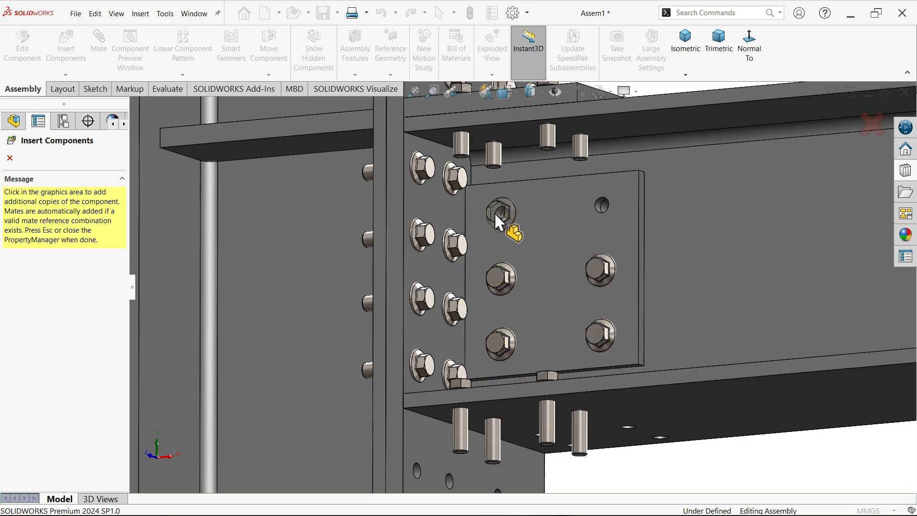
pyautogui.click(496, 215)
pyautogui.click(601, 208)
# Step: Insert flange bolts into the four holes of the lower flange on the far side of the beam web
pyautogui.scroll(6, 643, 351)
pyautogui.moveTo(651, 235); pyautogui.dragTo(517, 334, button='middle')
pyautogui.scroll(-7, 815, 300)
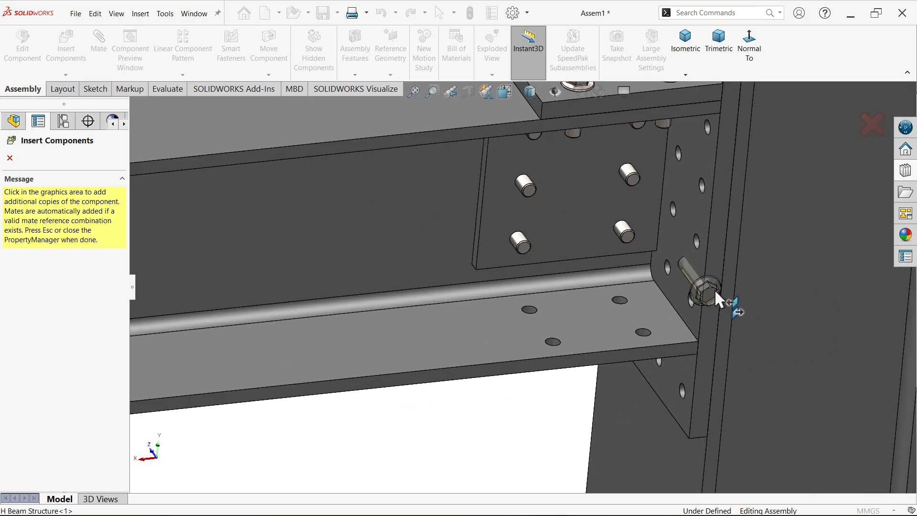
pyautogui.click(555, 306)
pyautogui.click(426, 317)
pyautogui.click(457, 356)
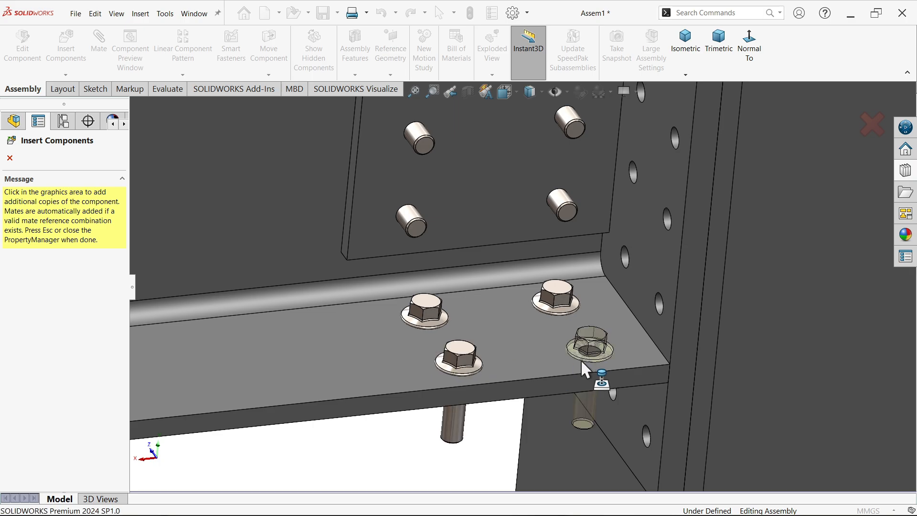
pyautogui.click(590, 345)
# Step: Insert flange bolts into the far-side end plate holes above and just below the beam's lower flange
pyautogui.click(649, 305)
pyautogui.click(618, 257)
pyautogui.click(658, 221)
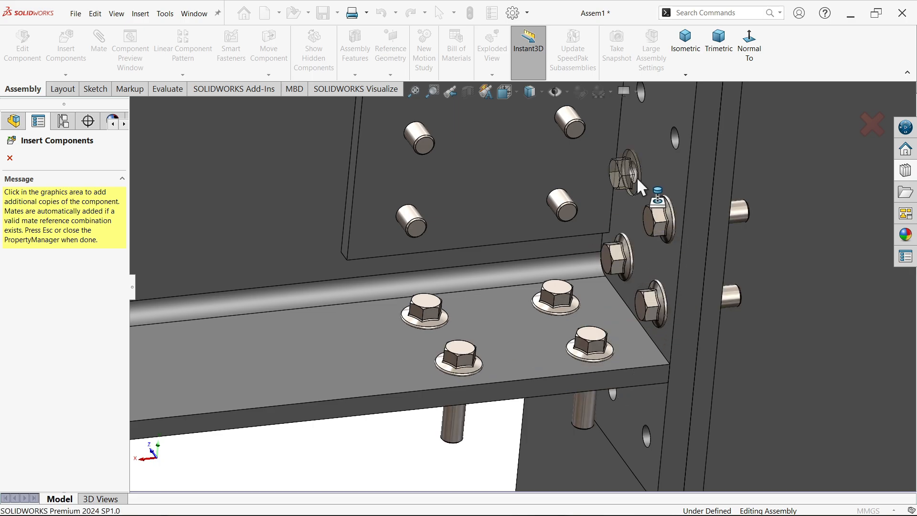
pyautogui.click(636, 177)
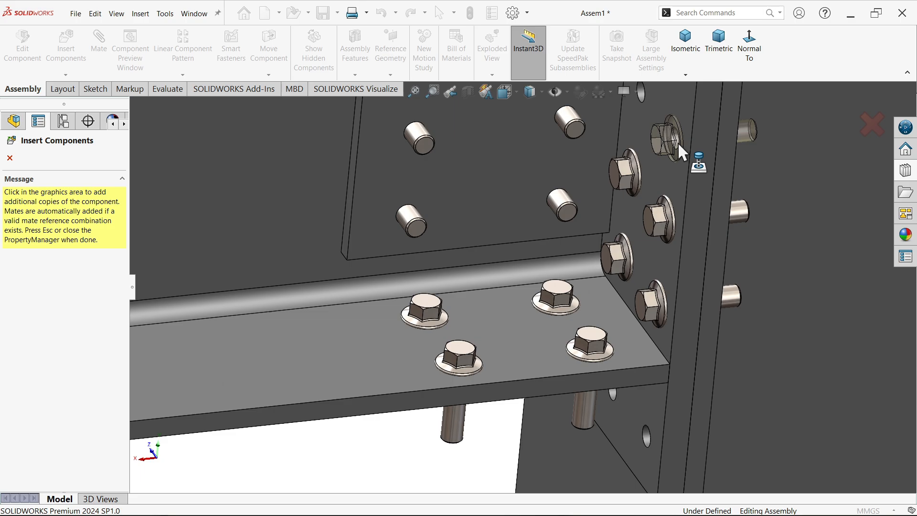
pyautogui.click(678, 142)
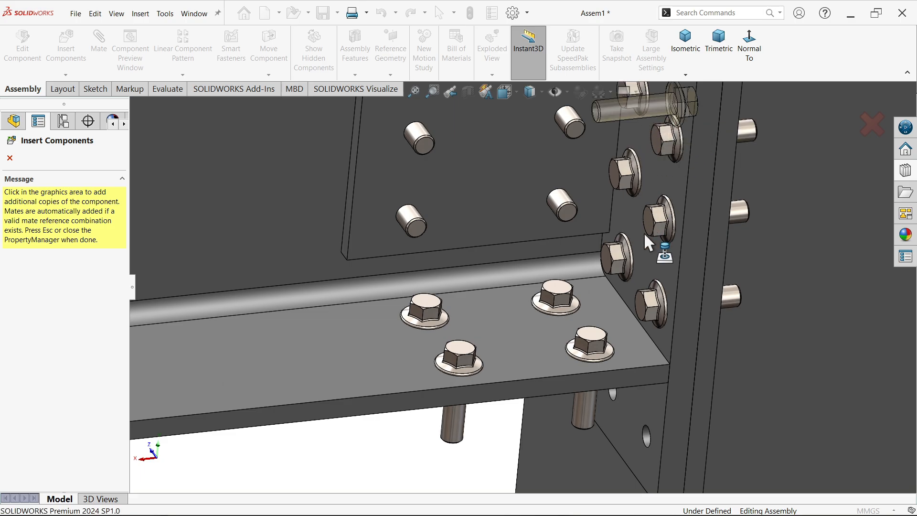
pyautogui.click(651, 435)
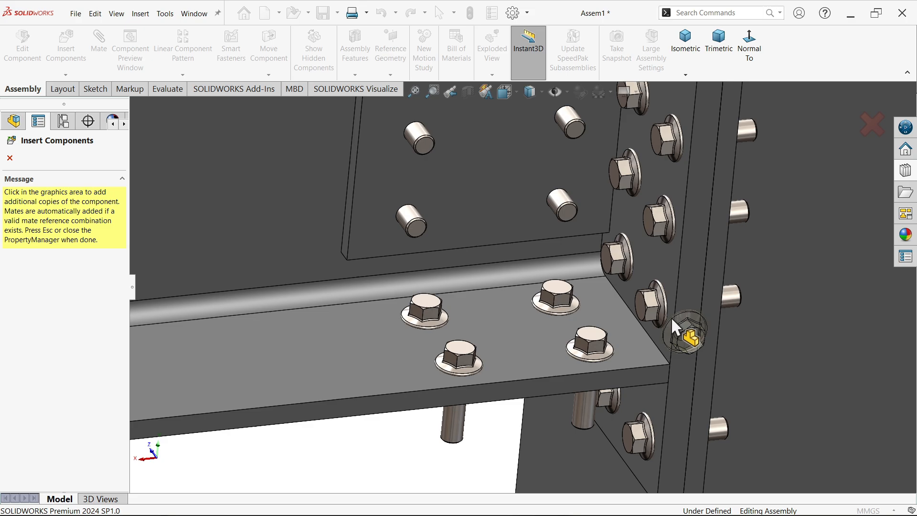
# Step: Insert flange bolts into the remaining far-side end plate holes just under the beam's top flange
pyautogui.moveTo(672, 317); pyautogui.dragTo(757, 242, button='middle')
pyautogui.scroll(2, 795, 335)
pyautogui.scroll(-3, 630, 179)
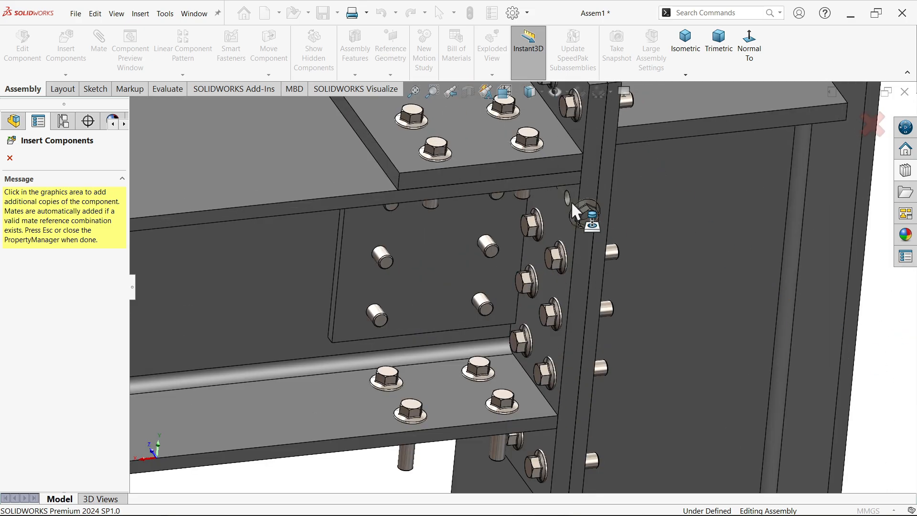
pyautogui.click(568, 198)
pyautogui.moveTo(583, 243); pyautogui.dragTo(591, 154, button='middle')
pyautogui.click(529, 211)
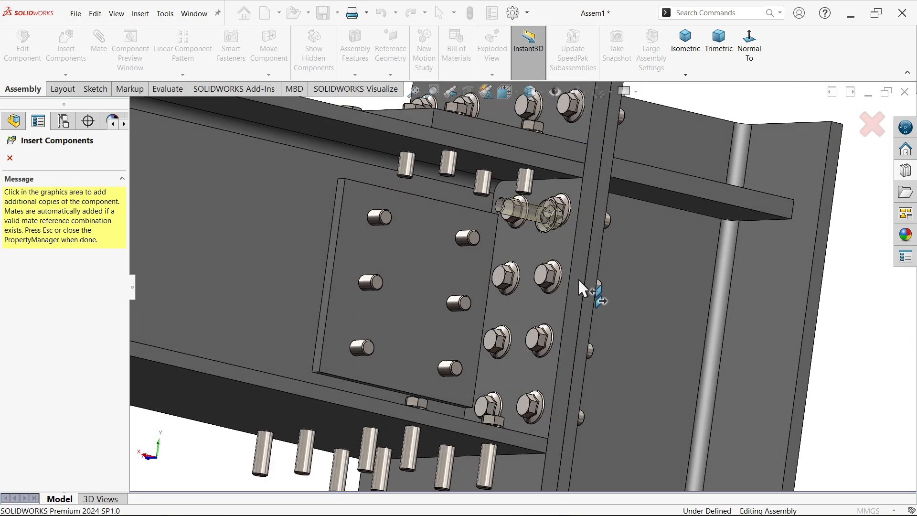
# Step: Insert a flange bolt into the end plate's bottom row beneath the lower flange and finish placing bolts
pyautogui.moveTo(612, 248); pyautogui.dragTo(646, 225, button='middle')
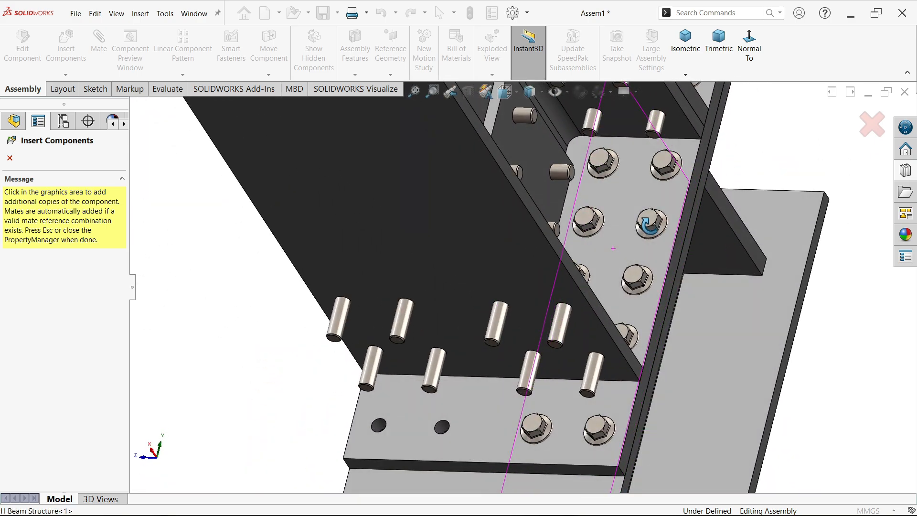
pyautogui.click(435, 433)
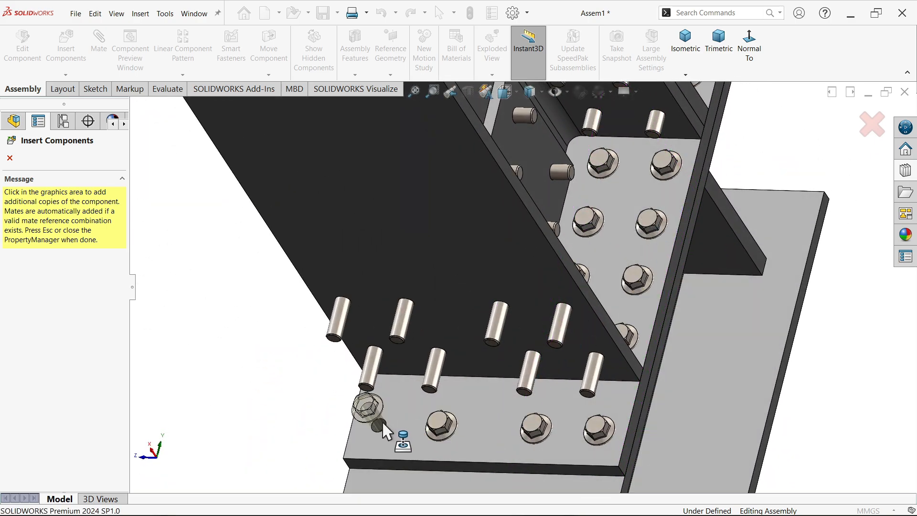
pyautogui.moveTo(390, 435); pyautogui.dragTo(278, 449, button='middle')
pyautogui.click(8, 159)
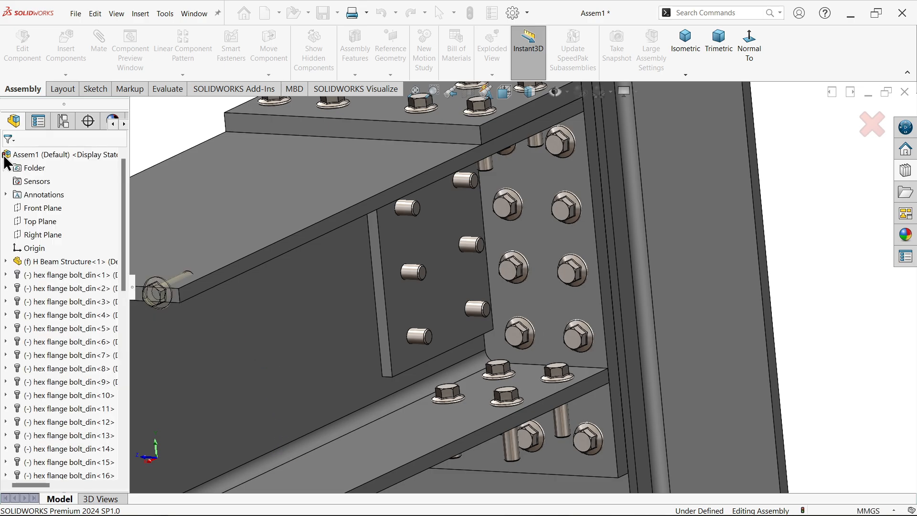
# Step: Show the assembly in isometric view and open the Toolbox Hex Nuts category in the Design Library
pyautogui.click(686, 48)
pyautogui.scroll(-3, 512, 203)
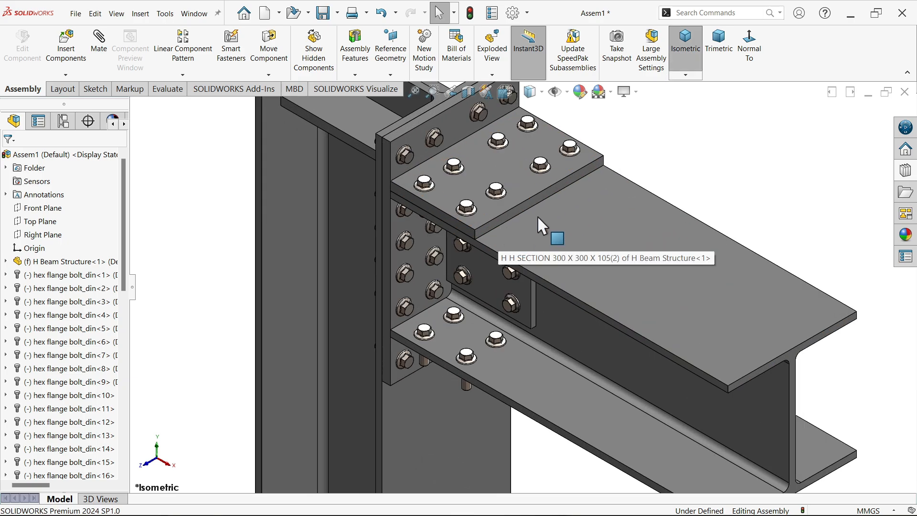
pyautogui.click(907, 173)
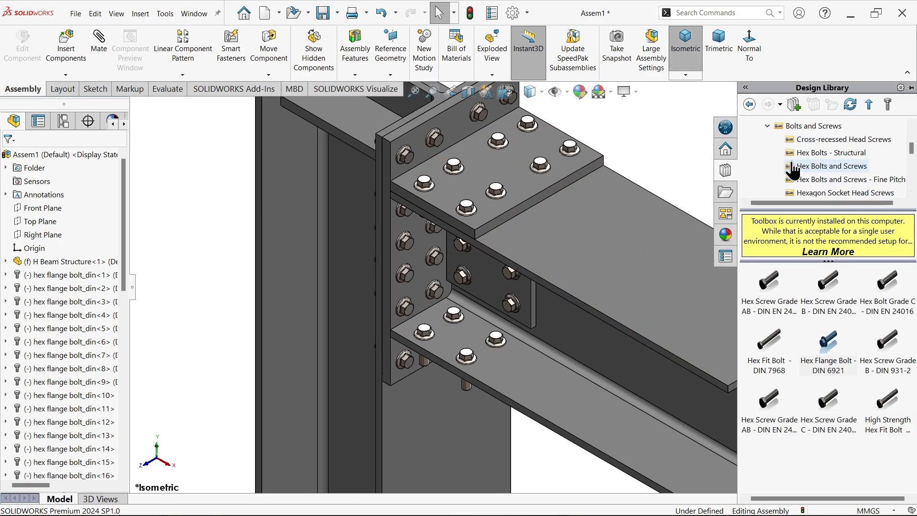
pyautogui.click(769, 126)
pyautogui.click(768, 152)
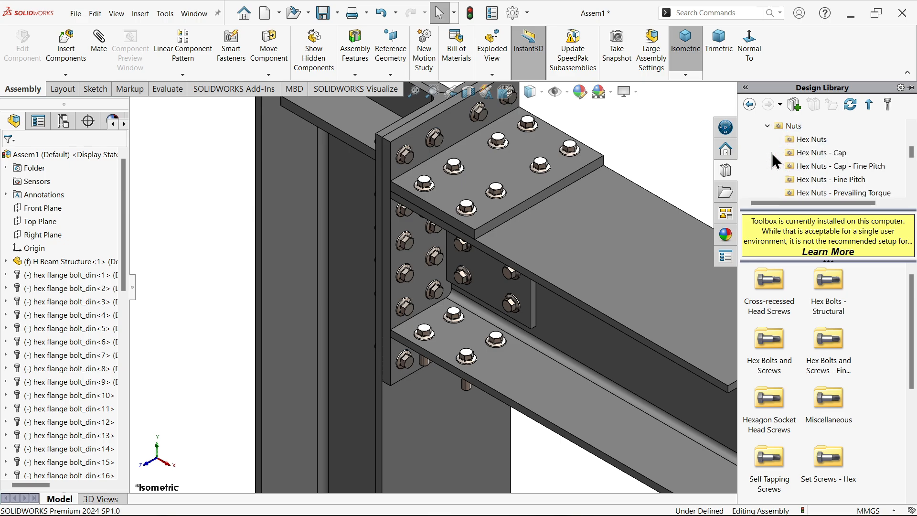
pyautogui.click(807, 140)
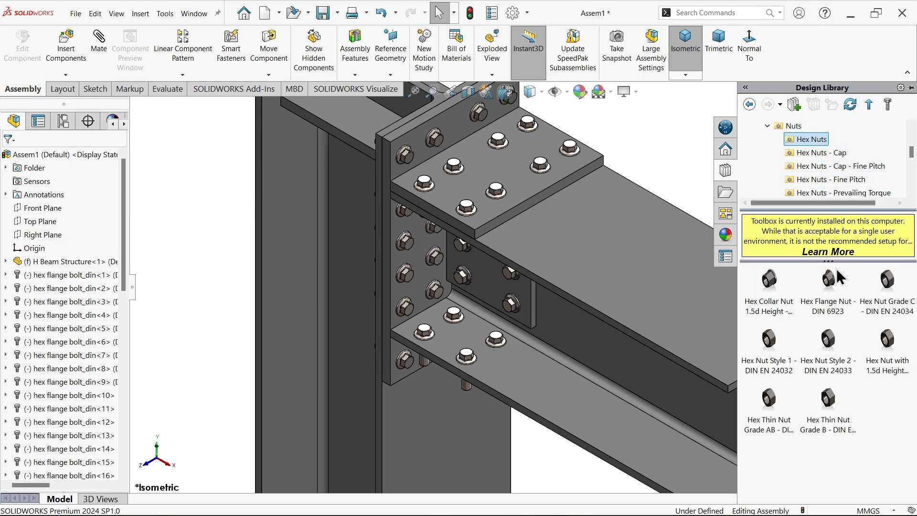
# Step: Insert Hex Flange Nut - DIN 6923 onto the two bolts above the stiffener on the back of the column flange
pyautogui.scroll(-6, 529, 228)
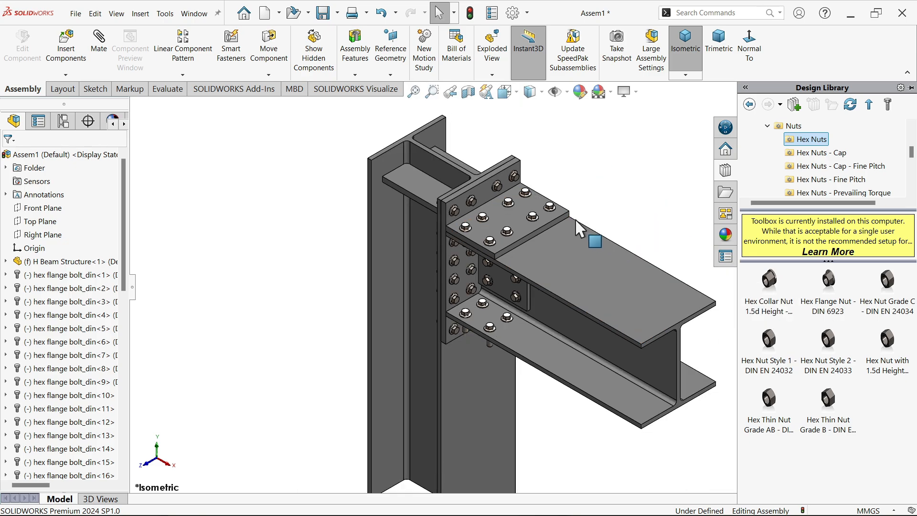
pyautogui.moveTo(475, 240); pyautogui.dragTo(499, 205, button='middle')
pyautogui.scroll(-2, 459, 169)
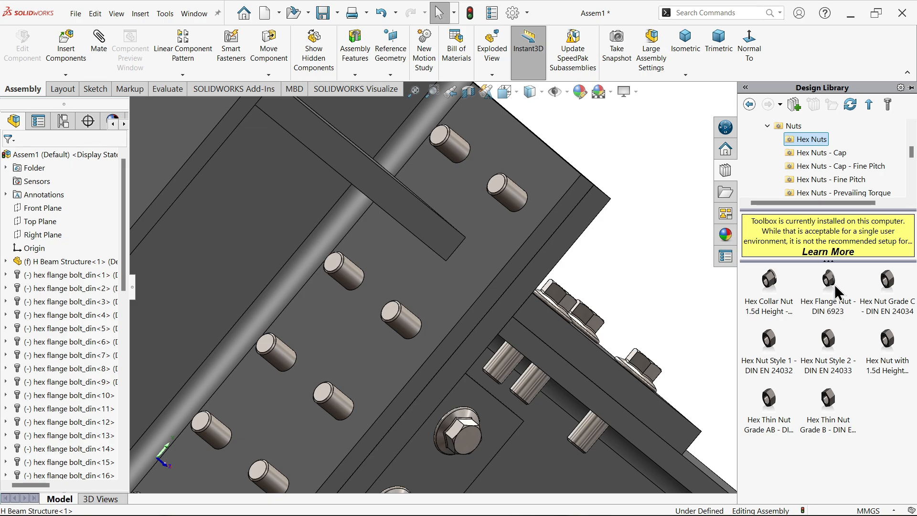
pyautogui.moveTo(835, 285); pyautogui.dragTo(544, 196)
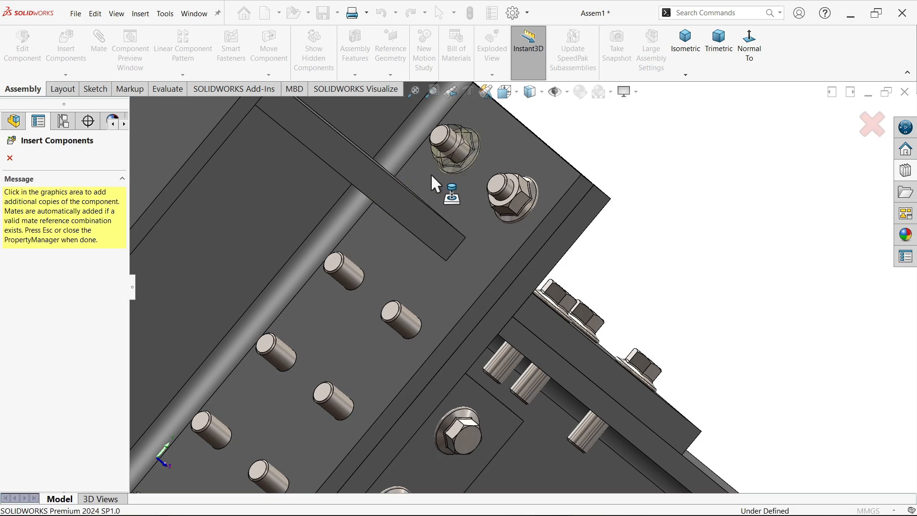
pyautogui.click(458, 163)
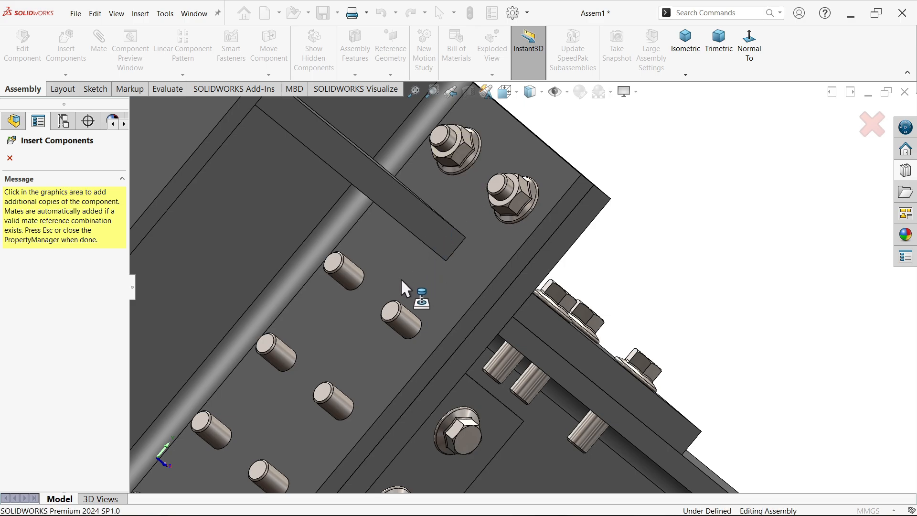
# Step: Place flange nuts on the six bolts in the first three rows below the column's stiffener
pyautogui.click(420, 334)
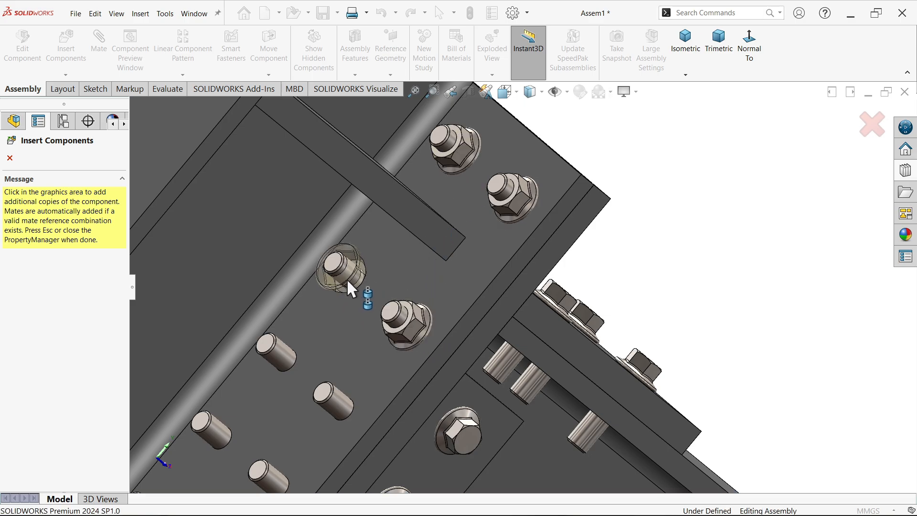
pyautogui.click(360, 288)
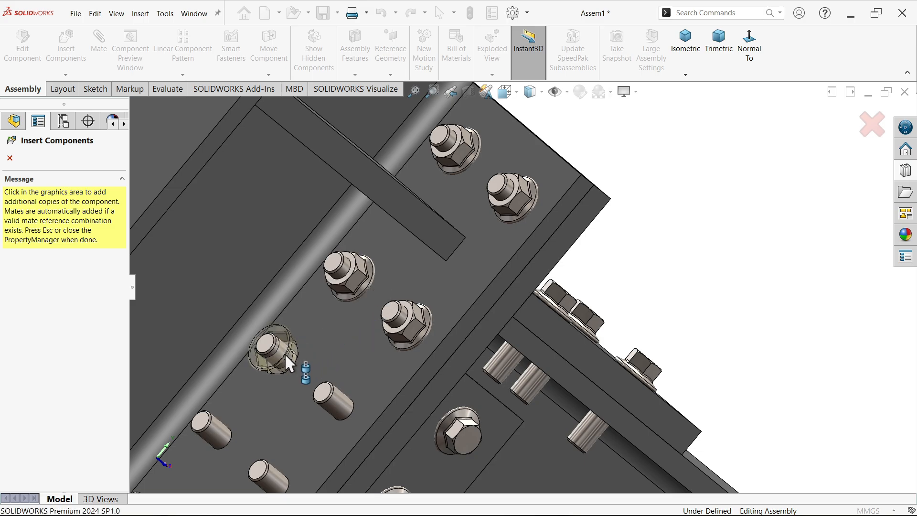
pyautogui.click(311, 363)
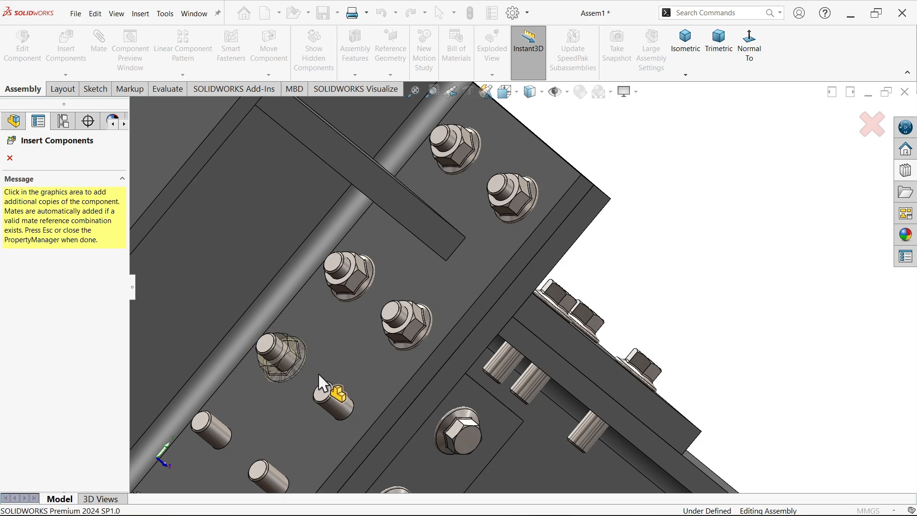
pyautogui.click(342, 416)
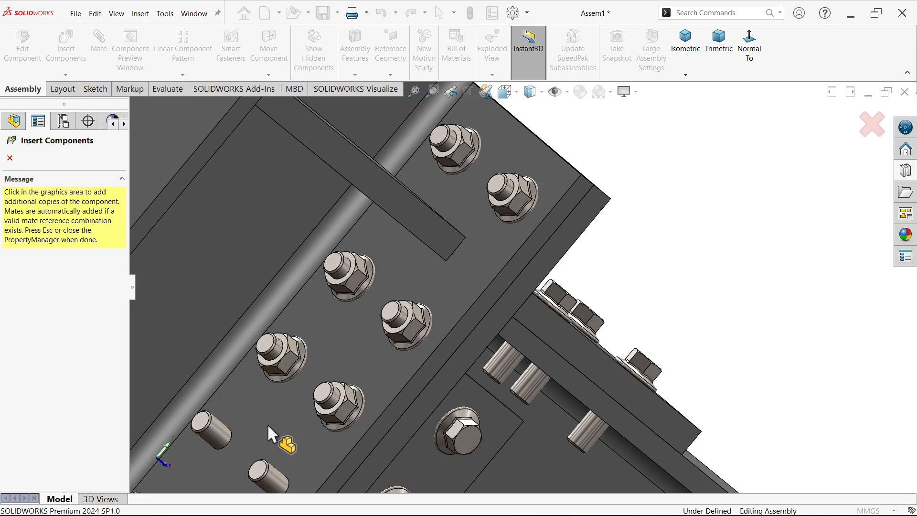
pyautogui.click(237, 438)
pyautogui.click(310, 482)
# Step: Place flange nuts on three of the bolts protruding beneath the beam's top flange
pyautogui.moveTo(505, 425); pyautogui.dragTo(598, 356, button='middle')
pyautogui.click(591, 319)
pyautogui.click(604, 242)
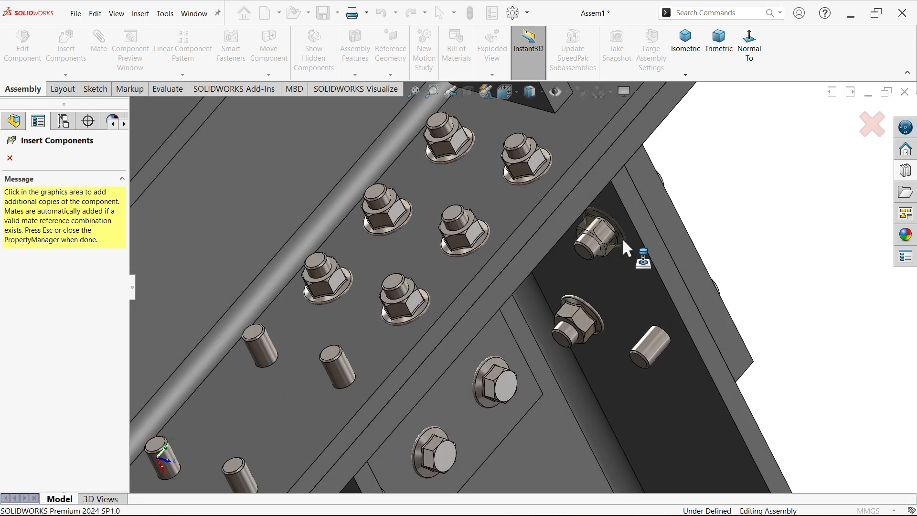
pyautogui.click(664, 347)
# Step: Place flange nuts on the four bolts in the two lowest rows on the back of the column flange
pyautogui.click(356, 375)
pyautogui.click(271, 345)
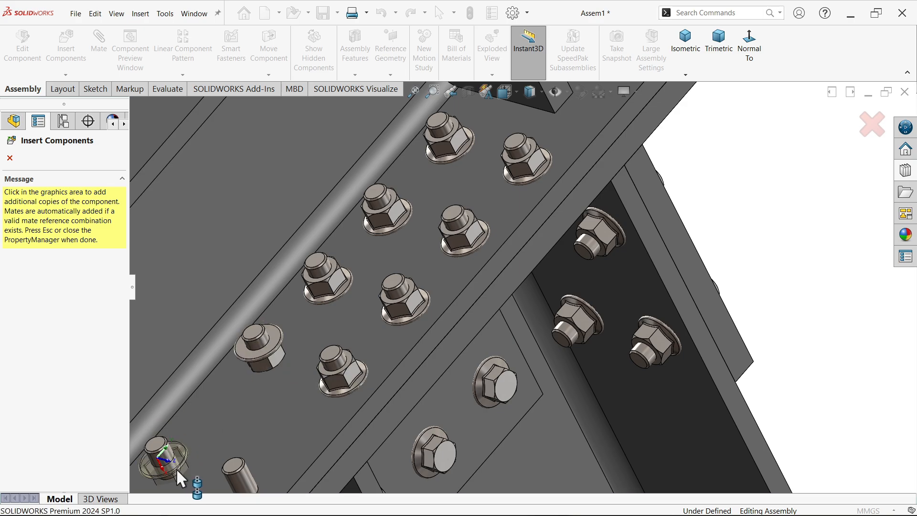
pyautogui.scroll(2, 237, 464)
pyautogui.scroll(-3, 320, 464)
pyautogui.click(334, 402)
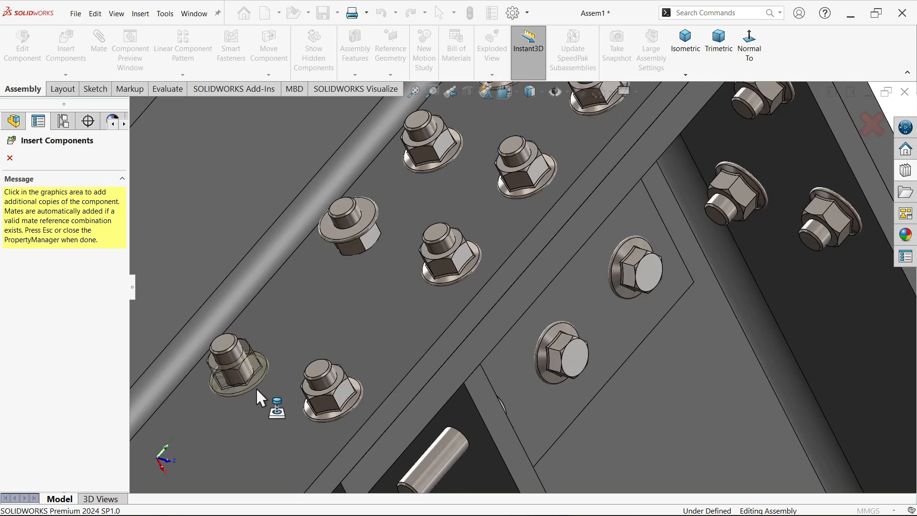
pyautogui.click(256, 388)
# Step: Place flange nuts on three of the bolts protruding beneath the beam's bottom flange
pyautogui.scroll(2, 471, 416)
pyautogui.scroll(-2, 471, 413)
pyautogui.click(506, 355)
pyautogui.click(483, 447)
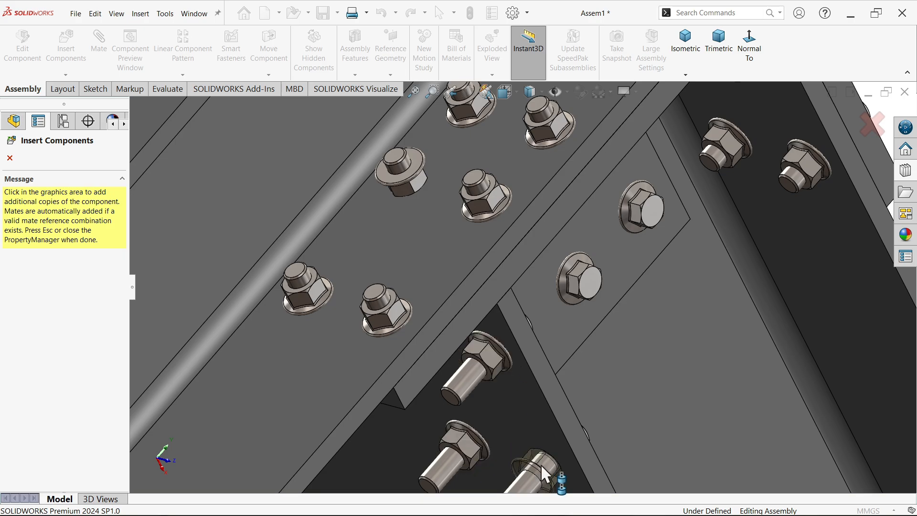
pyautogui.click(522, 436)
# Step: Place flange nuts on the five remaining bolts beneath the beam's bottom flange and the last open one on the near side of its top flange
pyautogui.scroll(3, 525, 382)
pyautogui.scroll(-2, 529, 320)
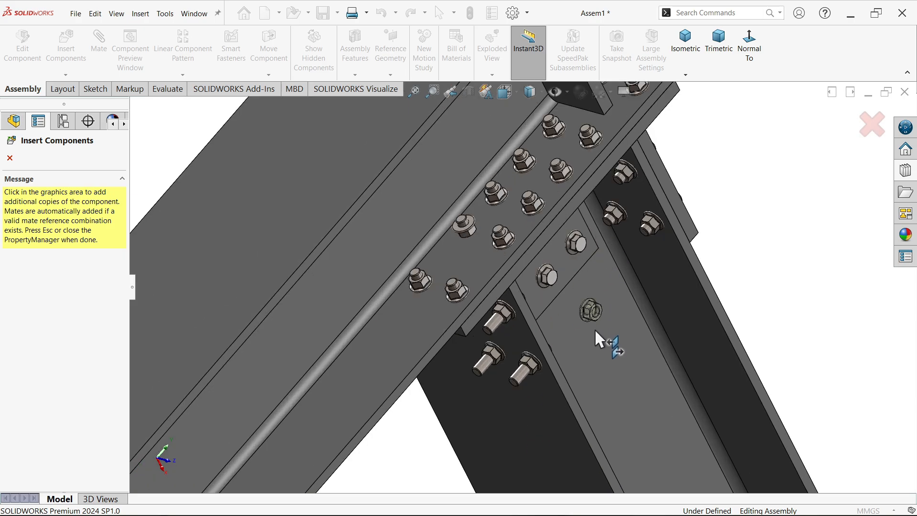
pyautogui.moveTo(576, 349); pyautogui.dragTo(564, 156, button='middle')
pyautogui.scroll(-3, 440, 253)
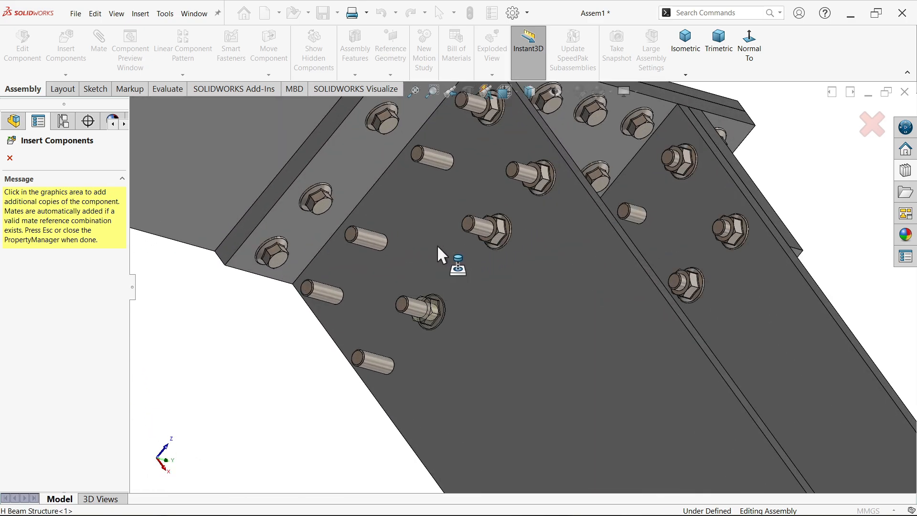
pyautogui.click(457, 162)
pyautogui.click(388, 245)
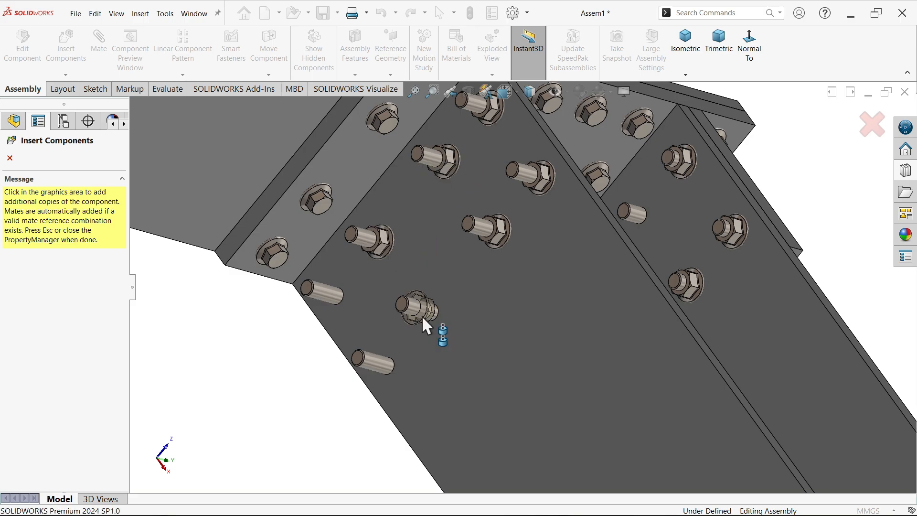
pyautogui.click(422, 315)
pyautogui.click(376, 365)
pyautogui.click(332, 291)
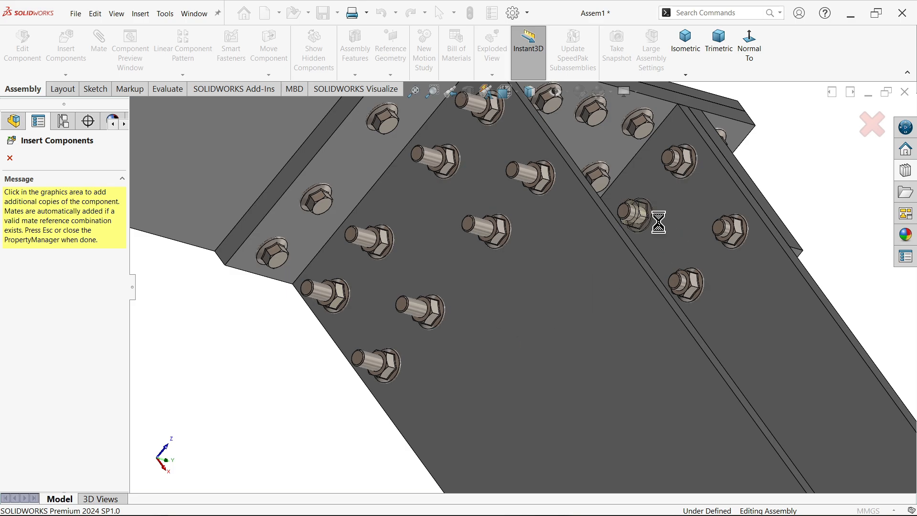
# Step: Place flange nuts on the six bolts protruding through the plate on the beam's web
pyautogui.scroll(6, 652, 222)
pyautogui.moveTo(598, 268); pyautogui.dragTo(529, 62, button='middle')
pyautogui.scroll(-5, 662, 436)
pyautogui.scroll(-3, 588, 342)
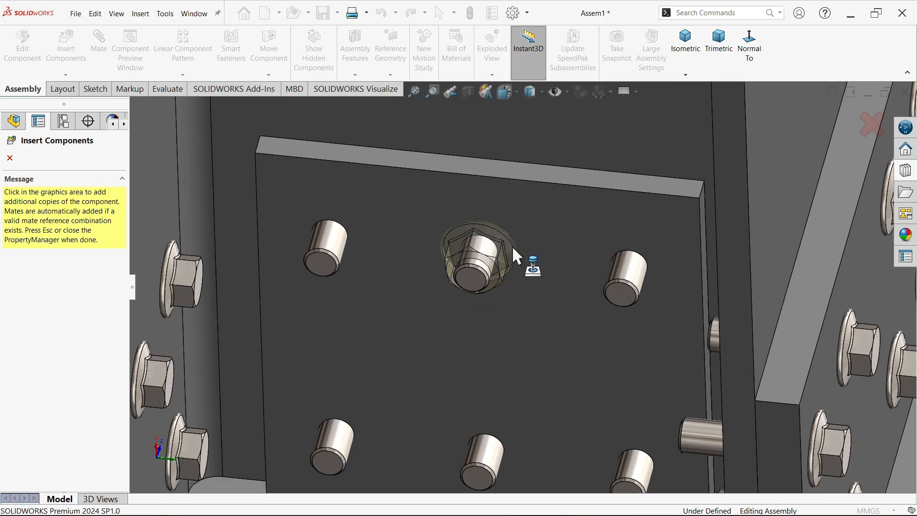
pyautogui.click(516, 256)
pyautogui.click(521, 441)
pyautogui.click(352, 250)
pyautogui.click(358, 454)
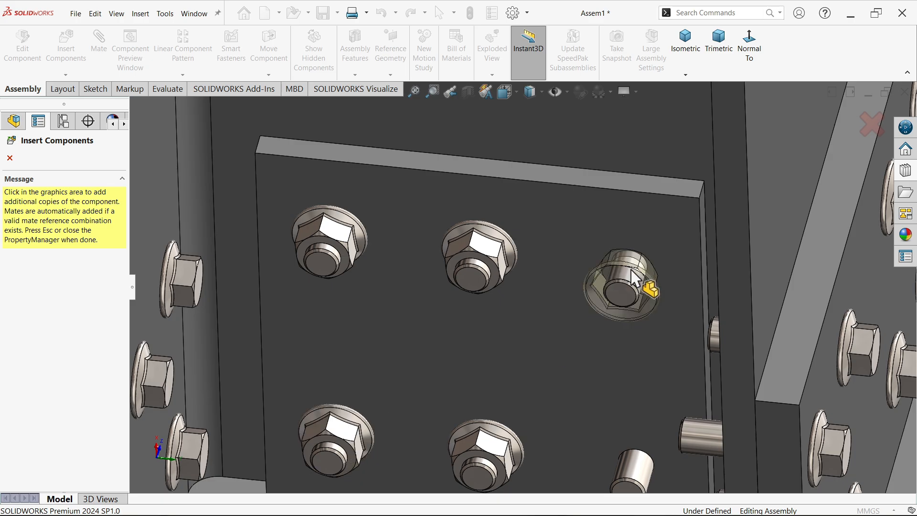
pyautogui.click(632, 271)
pyautogui.click(650, 444)
# Step: Place flange nuts on the bolts beneath the beam's top flange on the opposite side of the web
pyautogui.scroll(5, 658, 435)
pyautogui.moveTo(621, 378); pyautogui.dragTo(707, 358, button='middle')
pyautogui.scroll(-2, 573, 366)
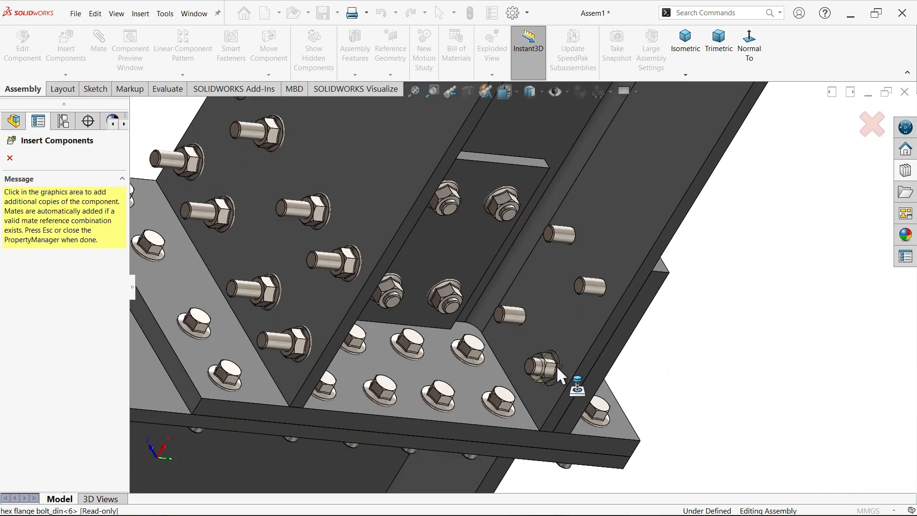
pyautogui.click(557, 368)
pyautogui.click(531, 317)
pyautogui.click(610, 292)
# Step: Place flange nuts on the four bolts in the two lowest rows of the column flange on the other side of its web
pyautogui.scroll(5, 695, 342)
pyautogui.moveTo(682, 330); pyautogui.dragTo(653, 239, button='middle')
pyautogui.scroll(-5, 429, 260)
pyautogui.scroll(5, 445, 290)
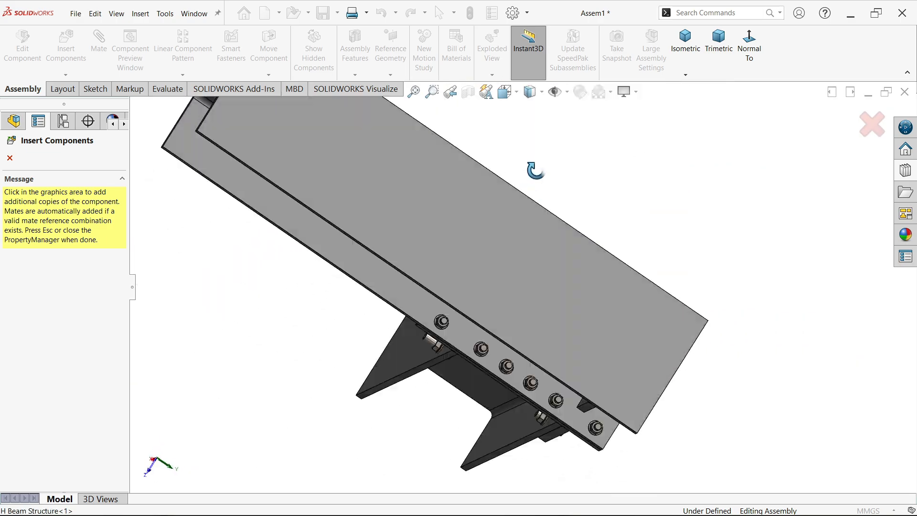
pyautogui.moveTo(532, 173); pyautogui.dragTo(536, 303, button='middle')
pyautogui.scroll(-5, 385, 166)
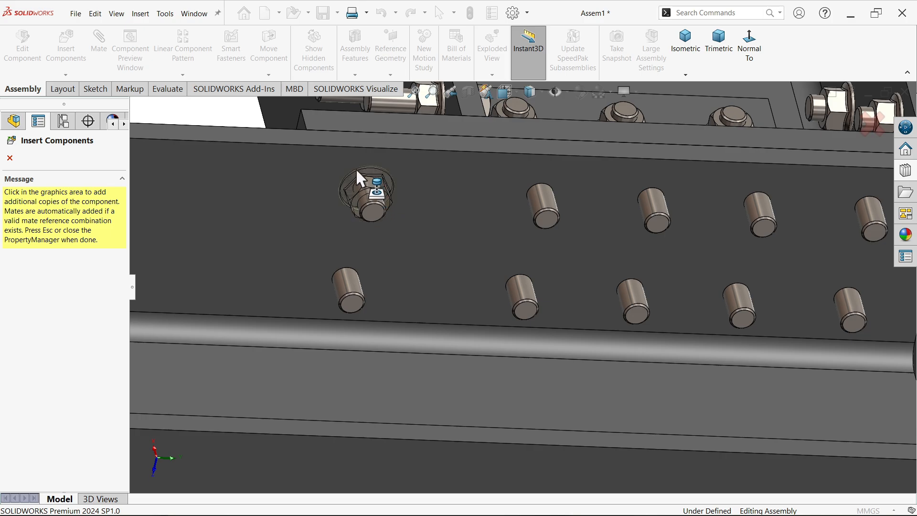
pyautogui.click(357, 169)
pyautogui.click(335, 260)
pyautogui.click(509, 267)
pyautogui.click(531, 176)
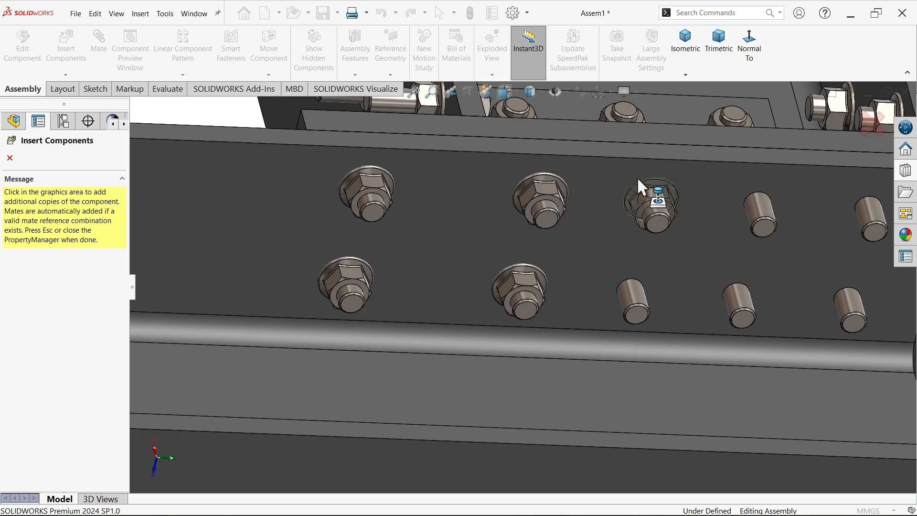
# Step: Place flange nuts on the remaining bolts of that column flange side, including the two above the stiffener
pyautogui.click(638, 177)
pyautogui.click(624, 271)
pyautogui.click(727, 279)
pyautogui.click(745, 181)
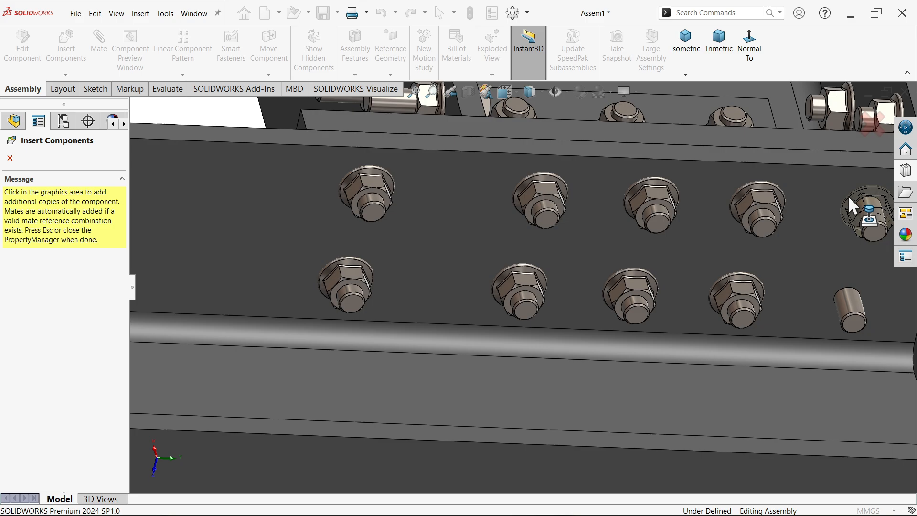
pyautogui.scroll(5, 849, 196)
pyautogui.scroll(-5, 825, 252)
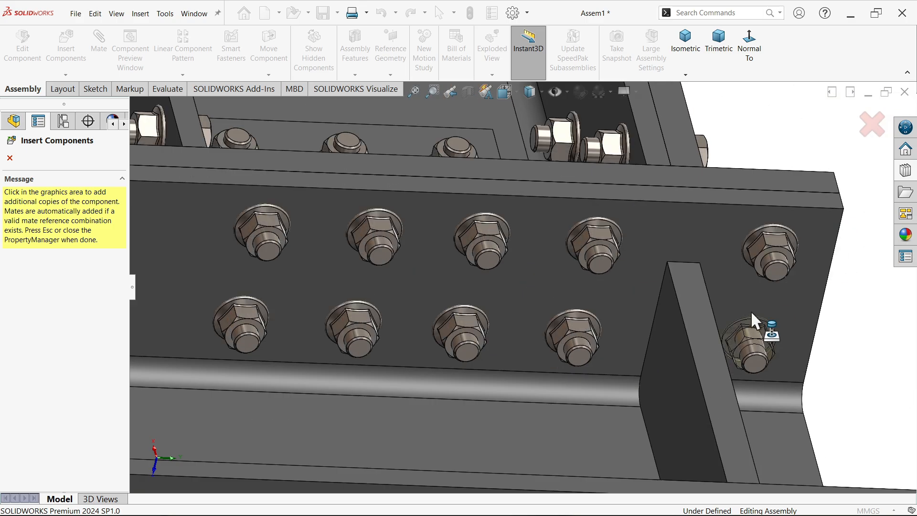
pyautogui.click(751, 311)
# Step: Finish inserting flange nuts and show the assembly in isometric view
pyautogui.scroll(5, 726, 306)
pyautogui.moveTo(683, 291); pyautogui.dragTo(428, 123, button='middle')
pyautogui.scroll(3, 430, 181)
pyautogui.scroll(-3, 520, 378)
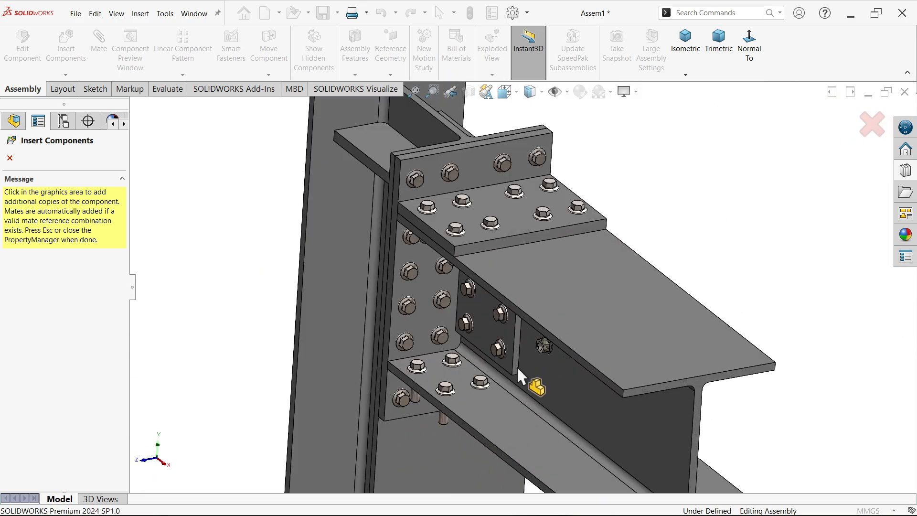
pyautogui.click(9, 159)
pyautogui.click(686, 43)
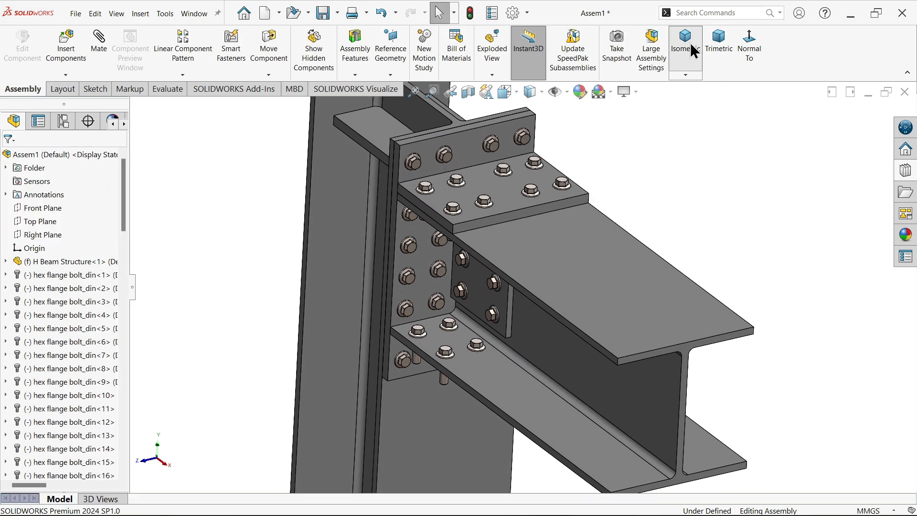
pyautogui.scroll(-2, 496, 219)
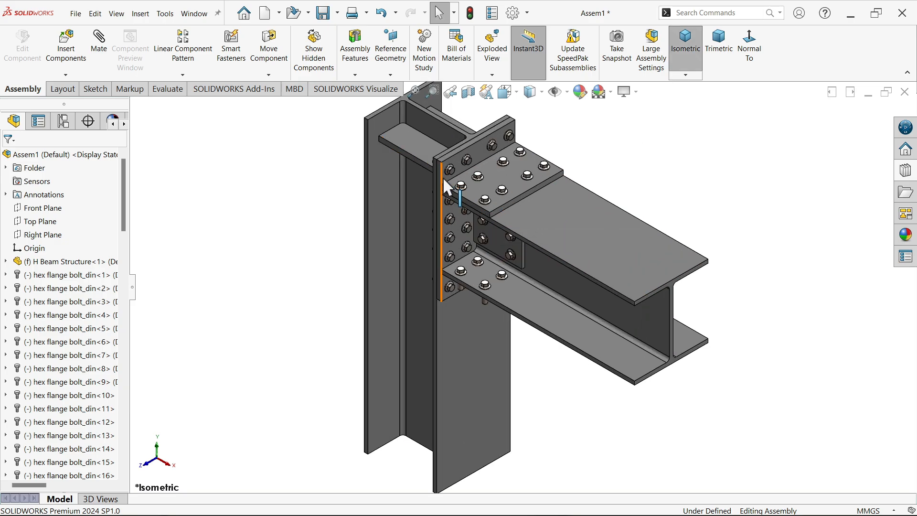
pyautogui.scroll(-1, 542, 232)
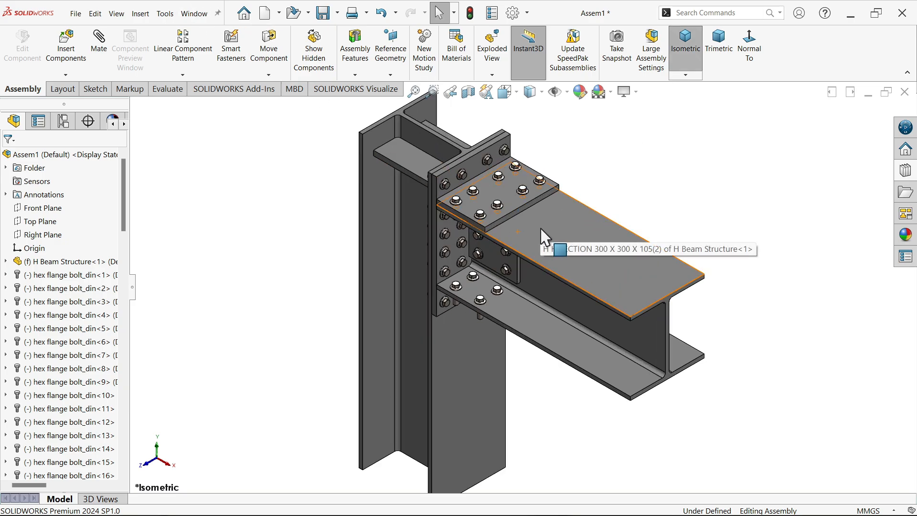